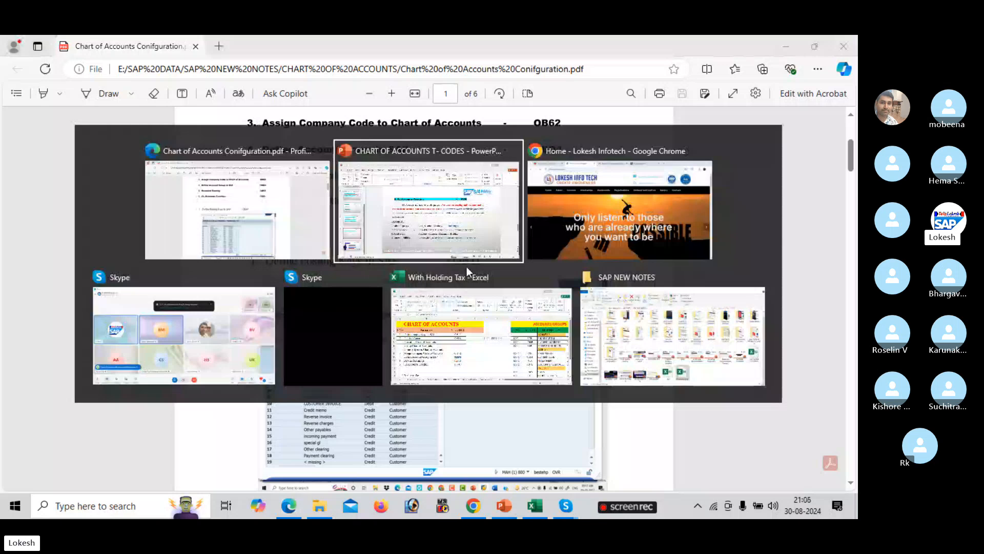
# Switch to the With Holding Tax workbook in Excel and review the Chart Of Accounts T-code list
pyautogui.click(468, 277)
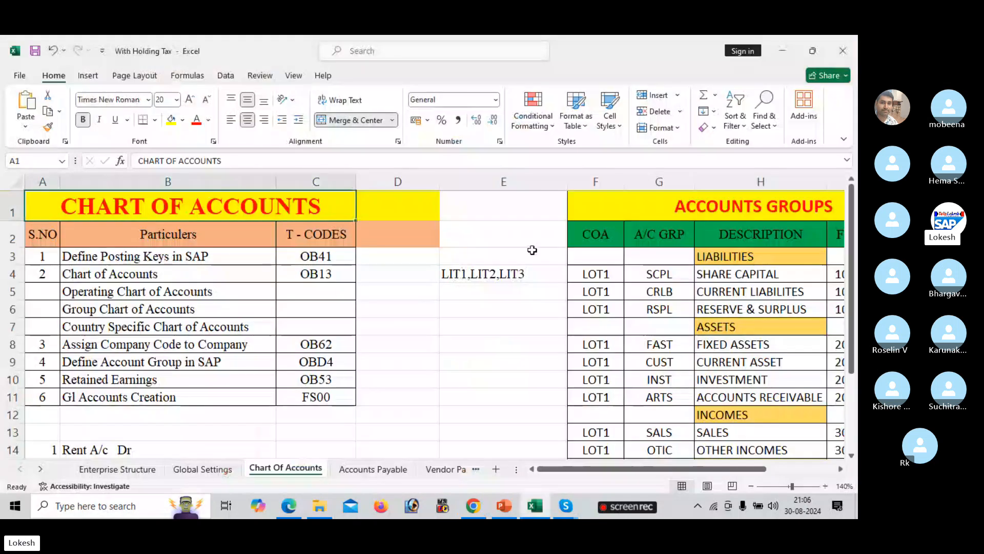
pyautogui.click(444, 310)
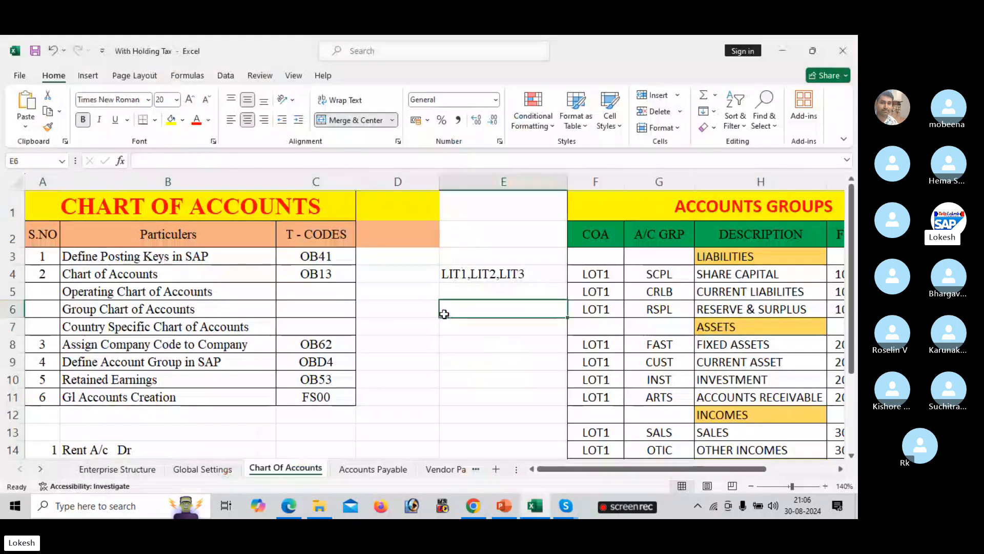
pyautogui.click(362, 307)
pyautogui.click(390, 255)
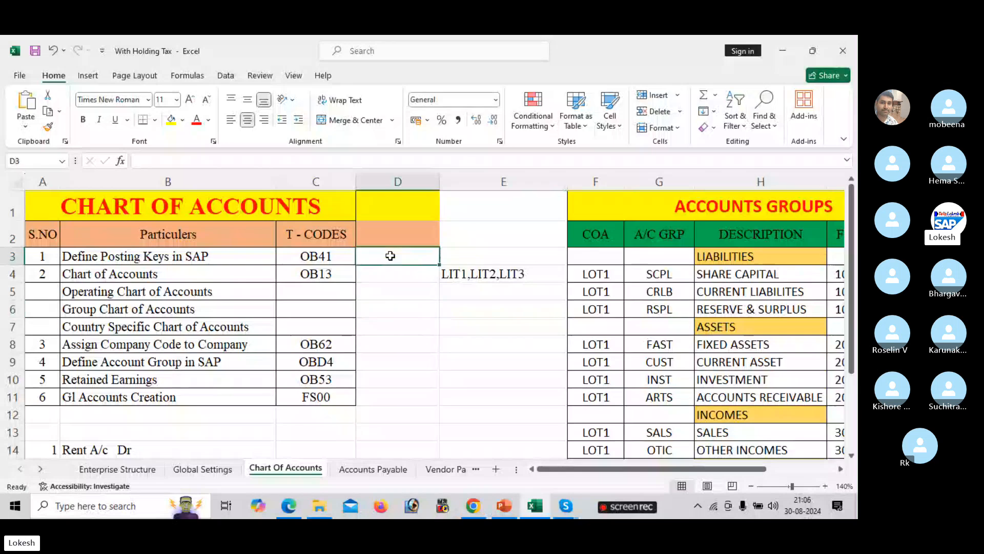
pyautogui.click(394, 269)
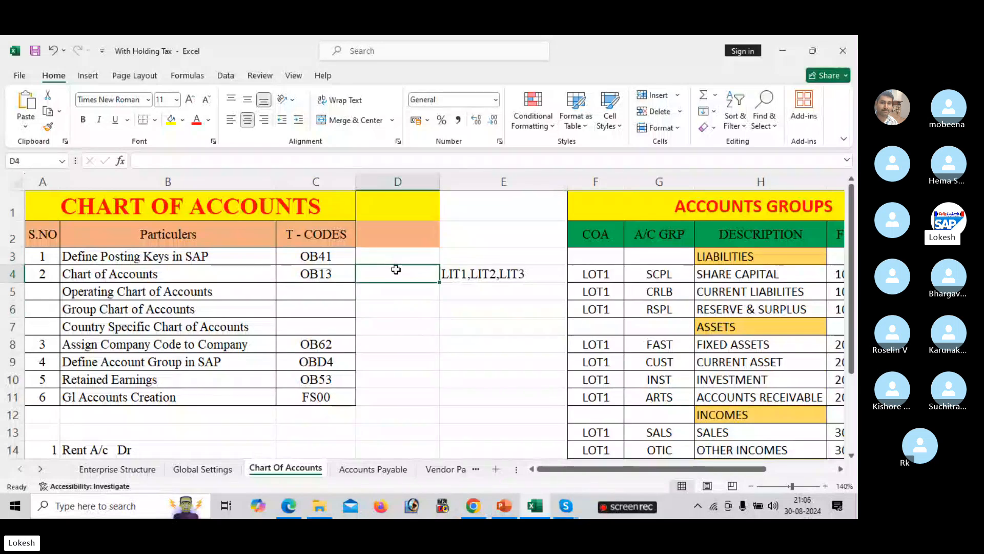
# Close the CHART OF ACCOUNTS T- CODES presentation and minimize the other open windows to reach the desktop
pyautogui.click(780, 46)
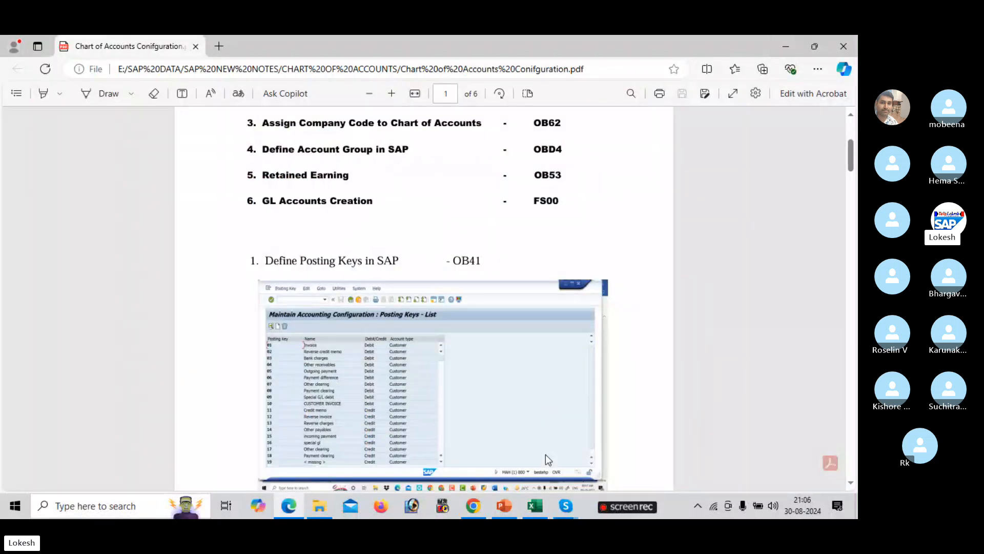
pyautogui.click(504, 506)
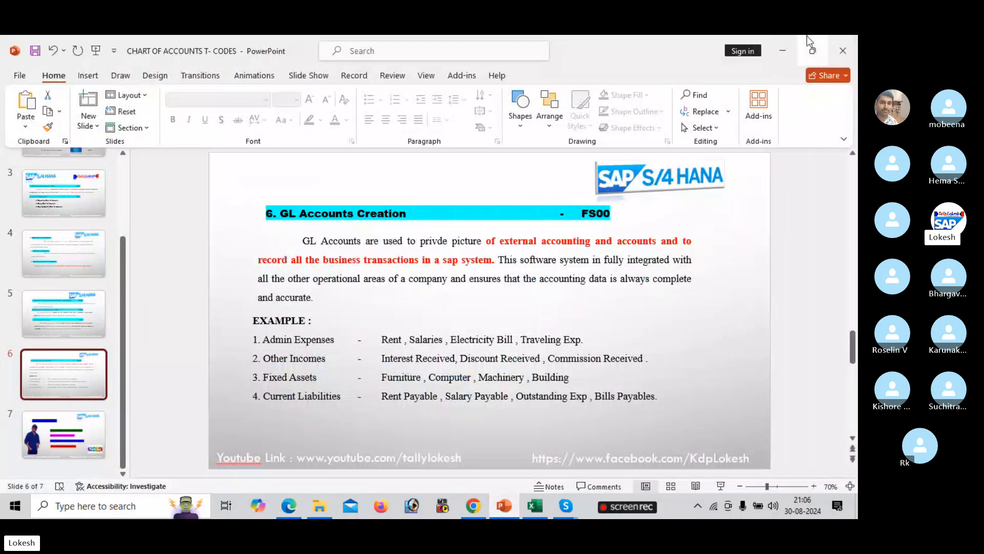
pyautogui.click(854, 46)
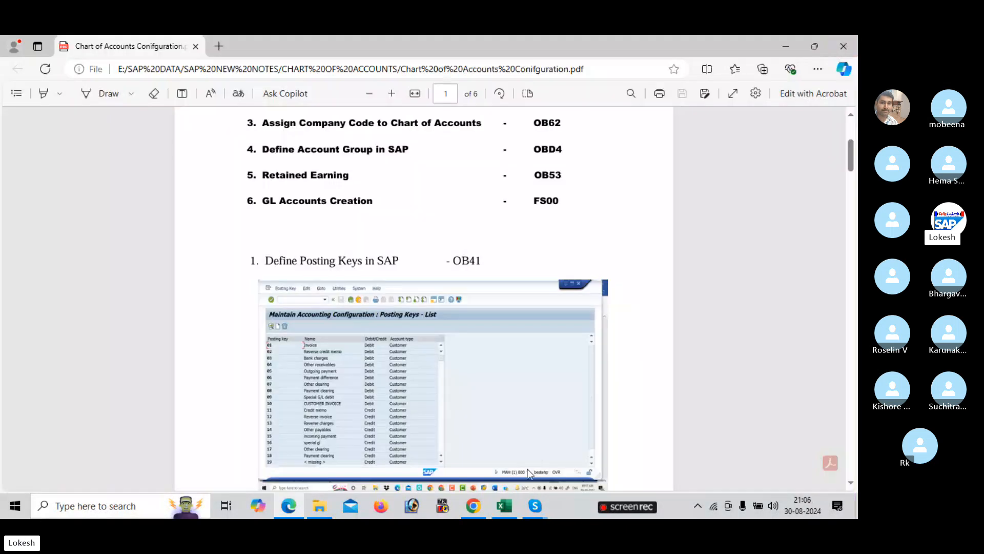
pyautogui.click(779, 39)
pyautogui.click(780, 40)
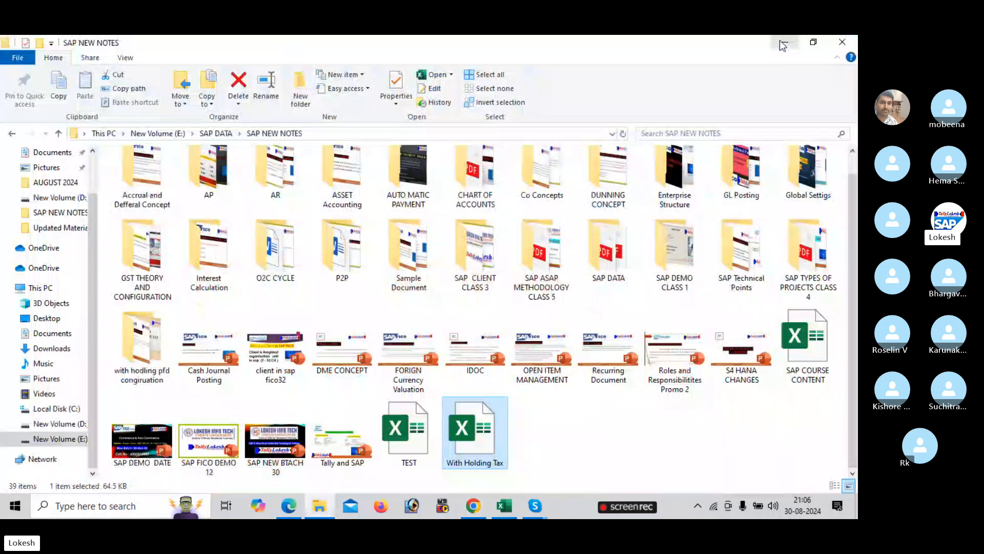
pyautogui.click(783, 44)
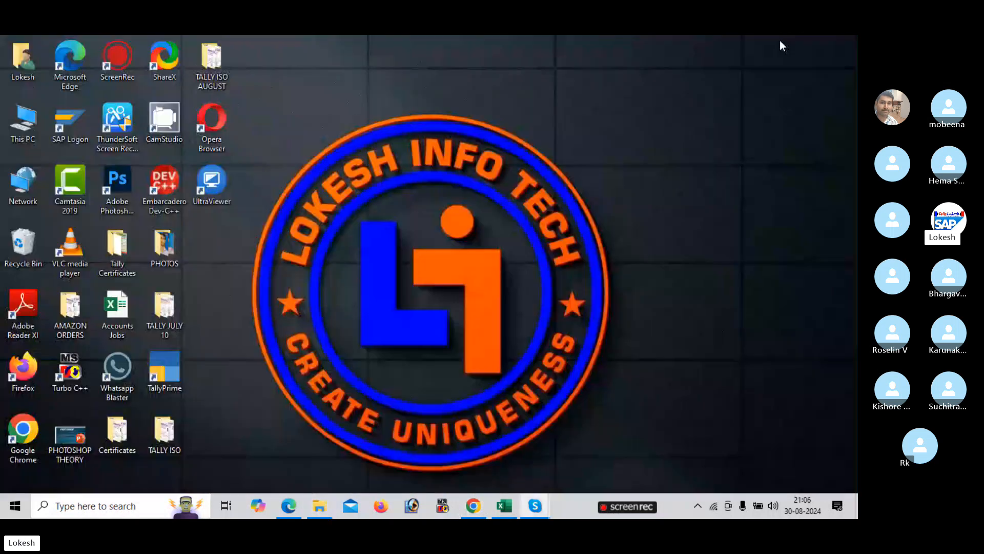
# Launch SAP Logon, maximize its window and open the FICO connection
pyautogui.doubleClick(79, 118)
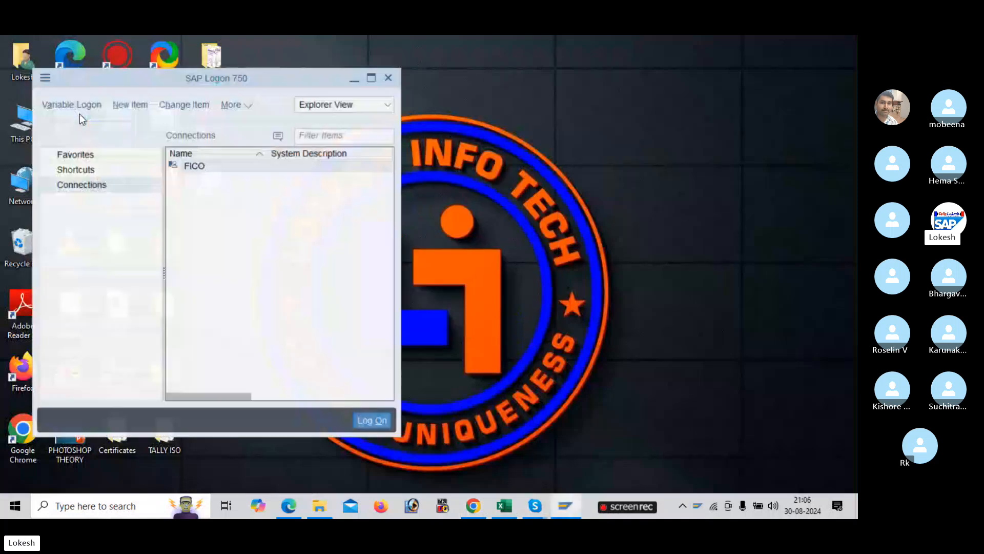
pyautogui.click(372, 77)
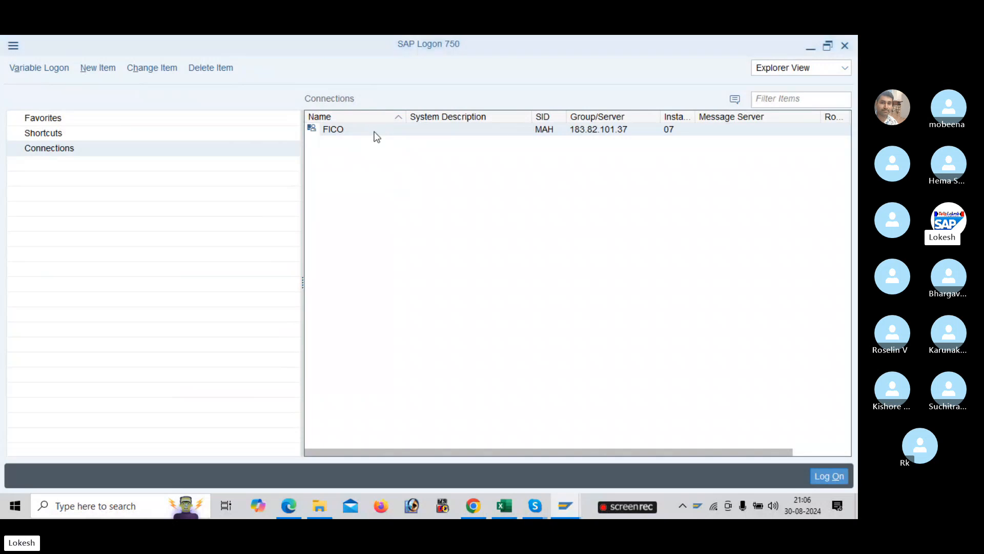
pyautogui.press('Down')
pyautogui.press('Return')
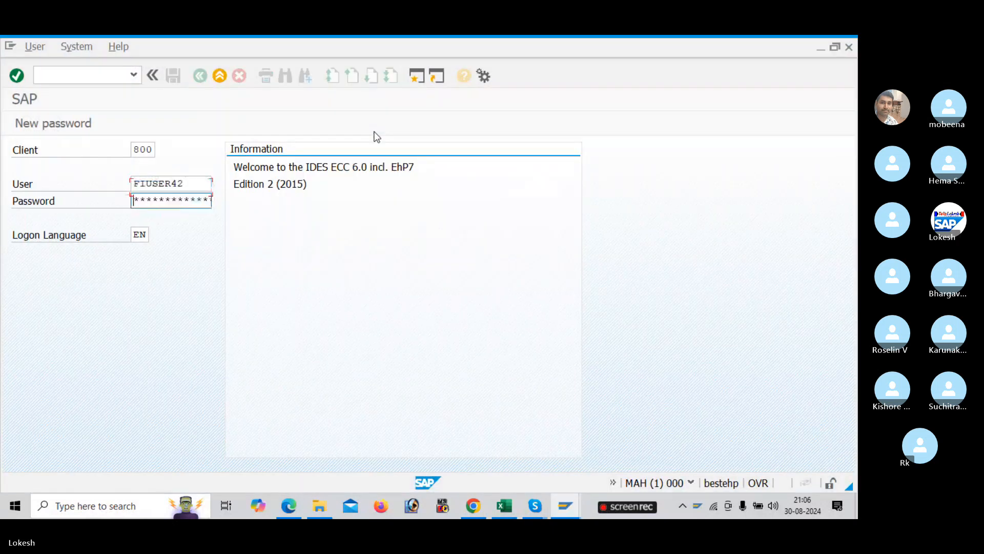
# Enter the account password and log on to SAP client 800
pyautogui.press('Right')
pyautogui.press('Right')
pyautogui.press('Right')
pyautogui.press('Right')
pyautogui.press('Right')
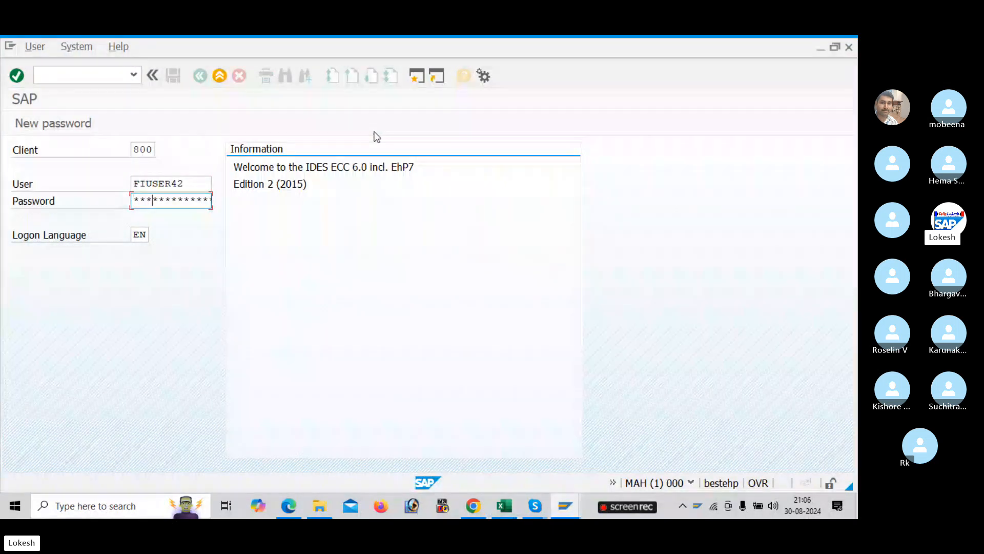
pyautogui.press('Right')
pyautogui.press('Return')
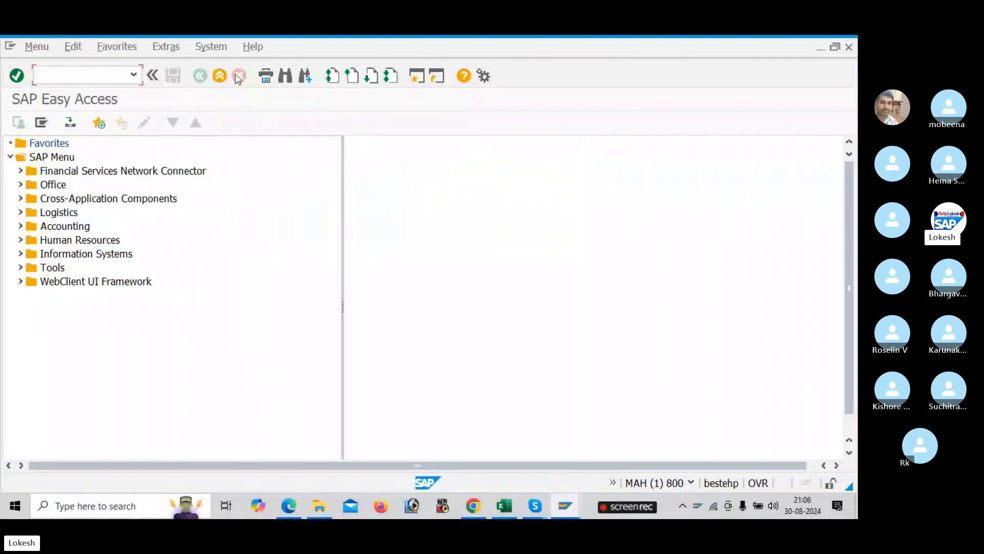
# Open transaction OB41 and look through the list of posting keys
pyautogui.write('OB41')
pyautogui.press('Return')
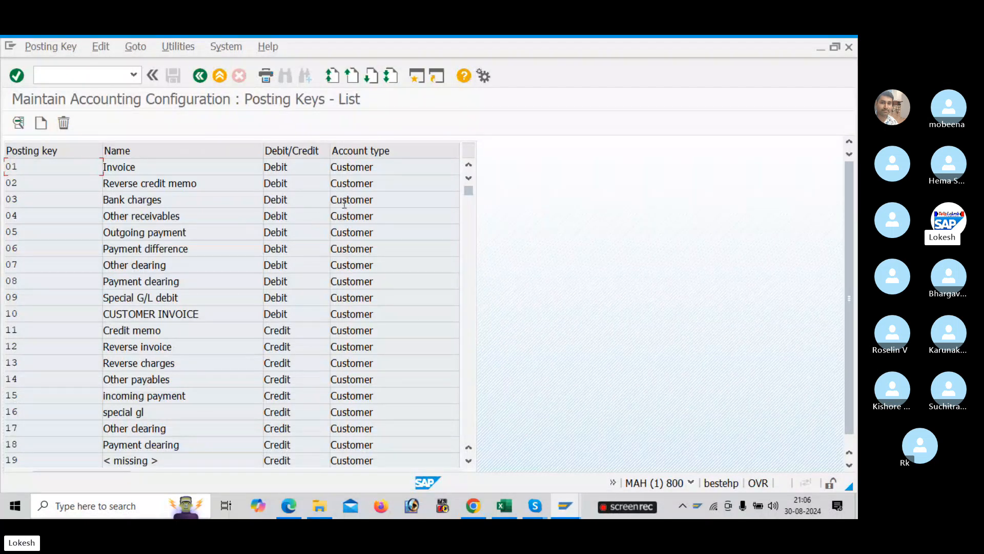
pyautogui.click(471, 286)
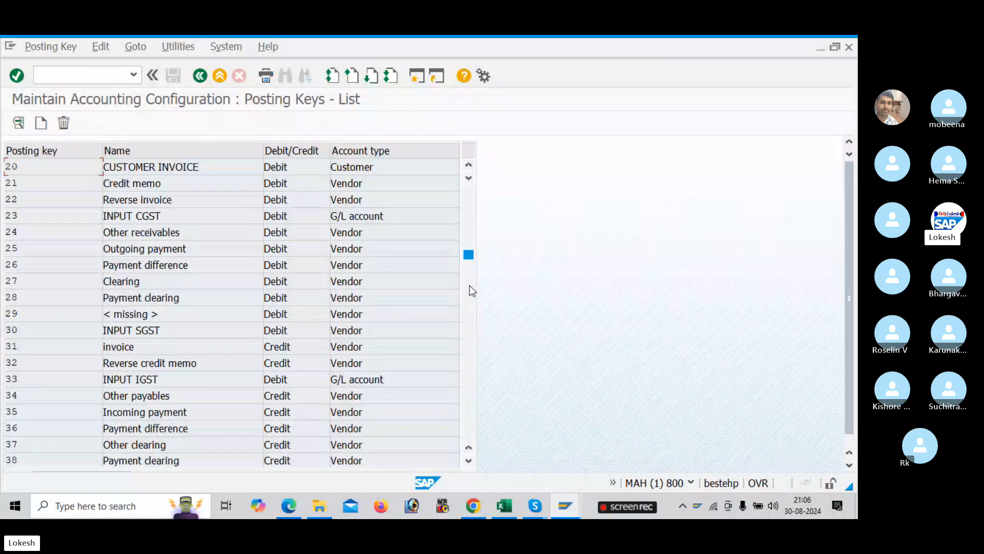
pyautogui.click(469, 286)
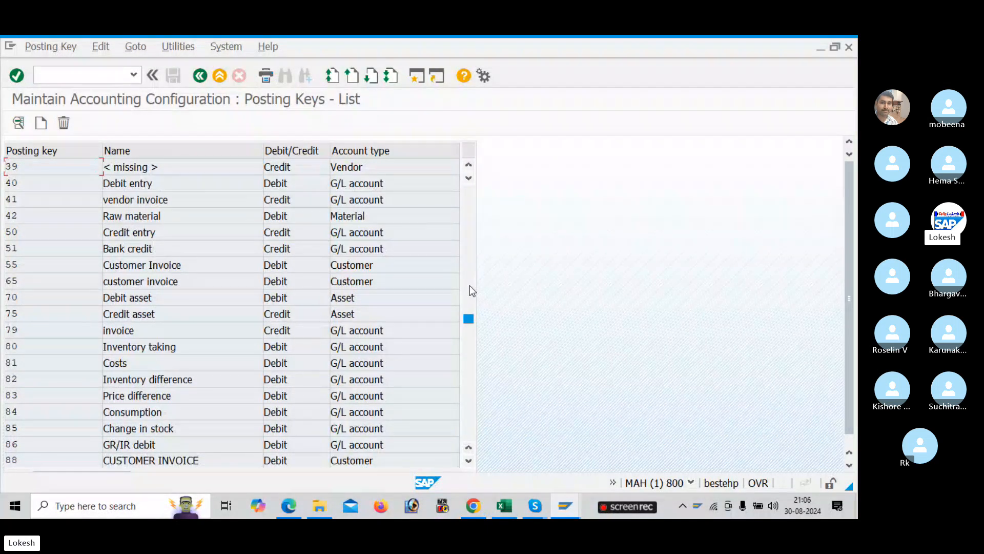
pyautogui.click(471, 345)
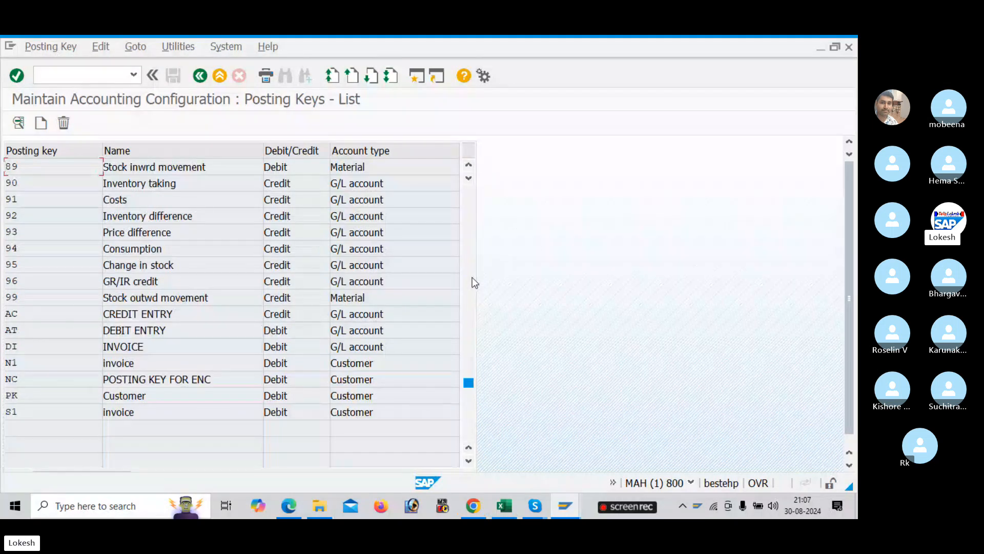
pyautogui.click(471, 282)
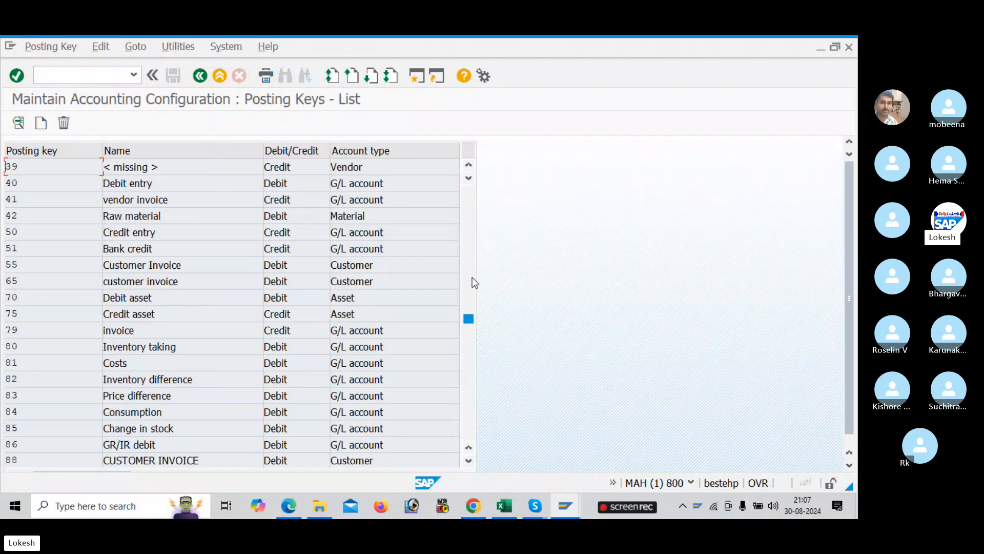
pyautogui.click(473, 282)
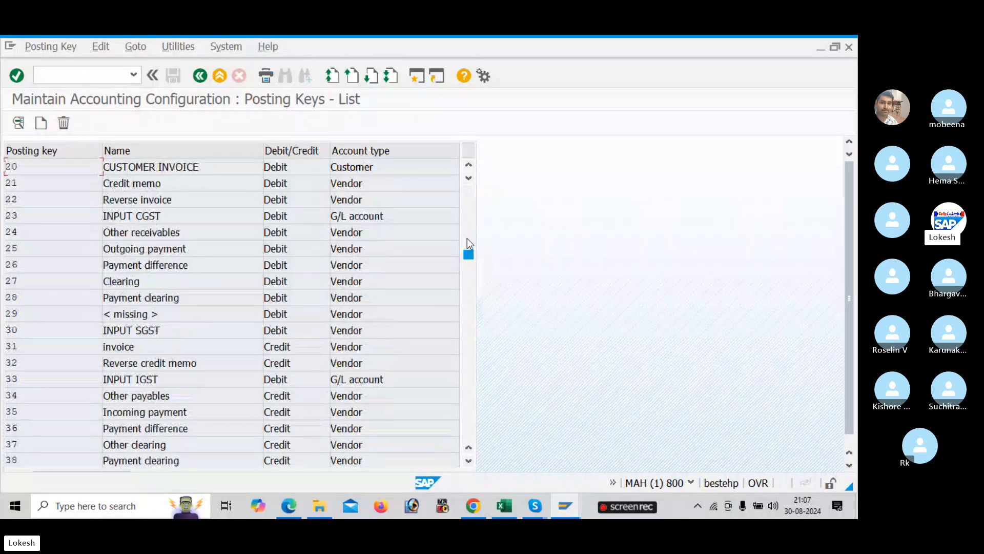
# Switch to the Chart of Accounts configuration PDF in Edge and check the list of configuration steps with their T-codes
pyautogui.hotkey('alt', 'Tab')
pyautogui.hotkey('alt', 'Tab')
pyautogui.hotkey('alt', 'Tab')
pyautogui.hotkey('alt', 'Tab')
pyautogui.hotkey('alt', 'Tab')
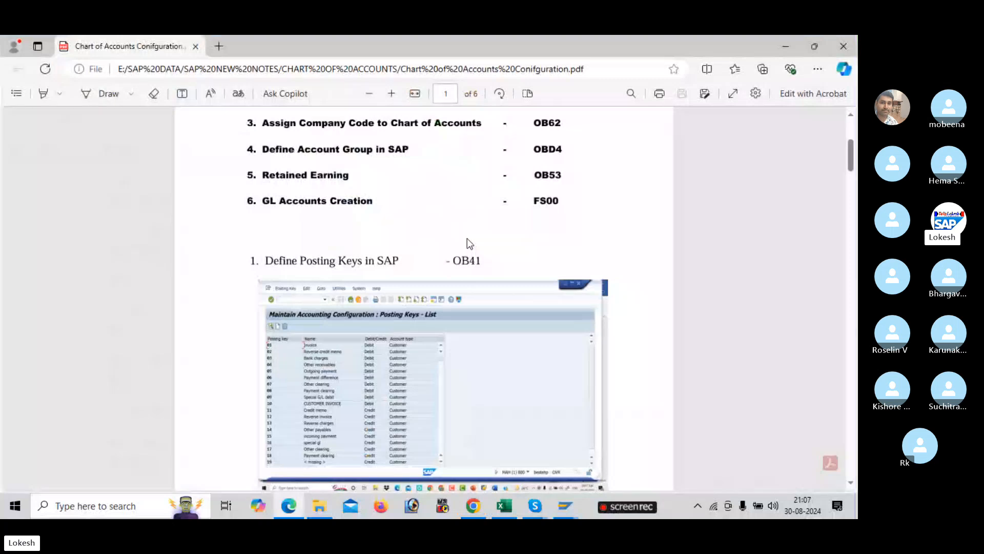
pyautogui.scroll(3, 467, 238)
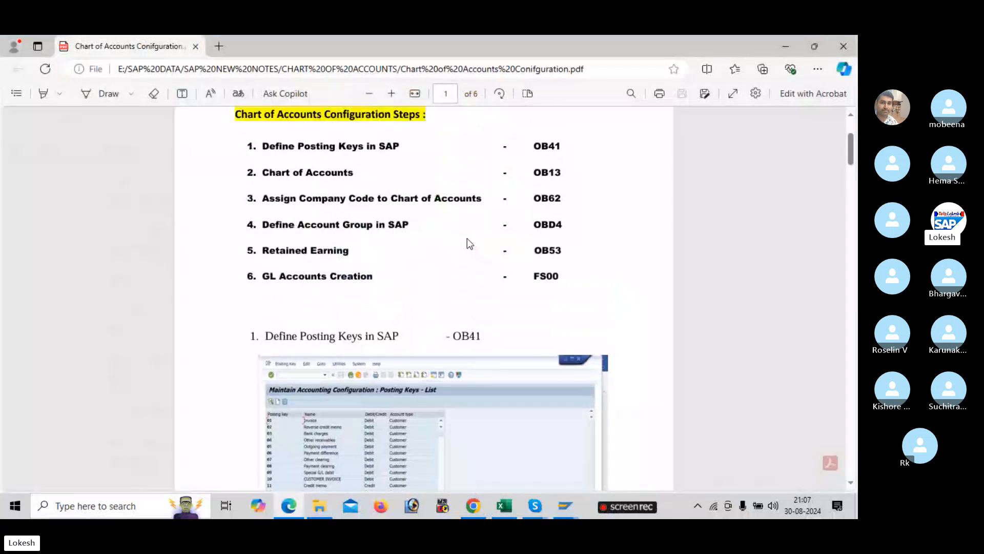
pyautogui.scroll(1, 558, 205)
# Switch back to SAP and open the list of all charts of accounts with /NOB13
pyautogui.hotkey('alt', 'Tab')
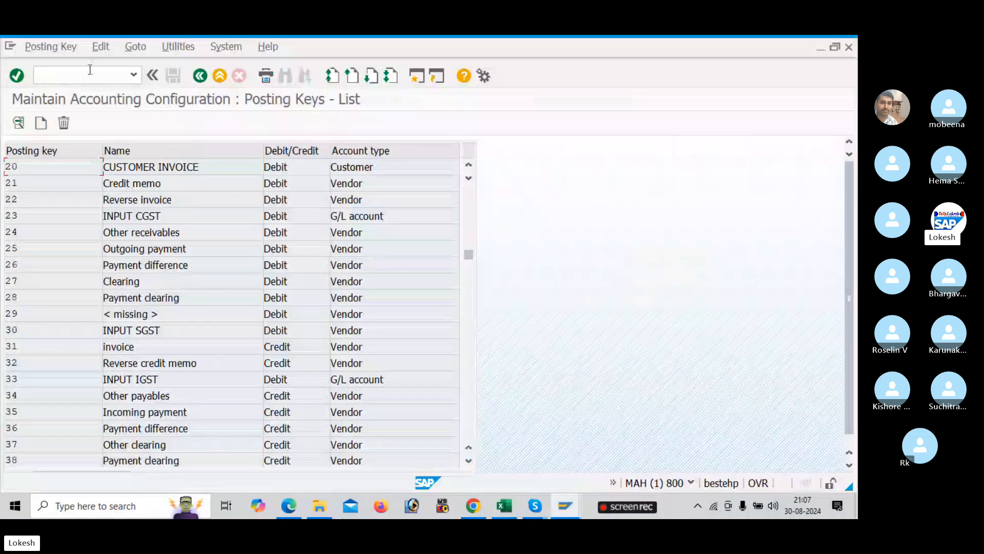
pyautogui.click(89, 70)
pyautogui.write('/NOB')
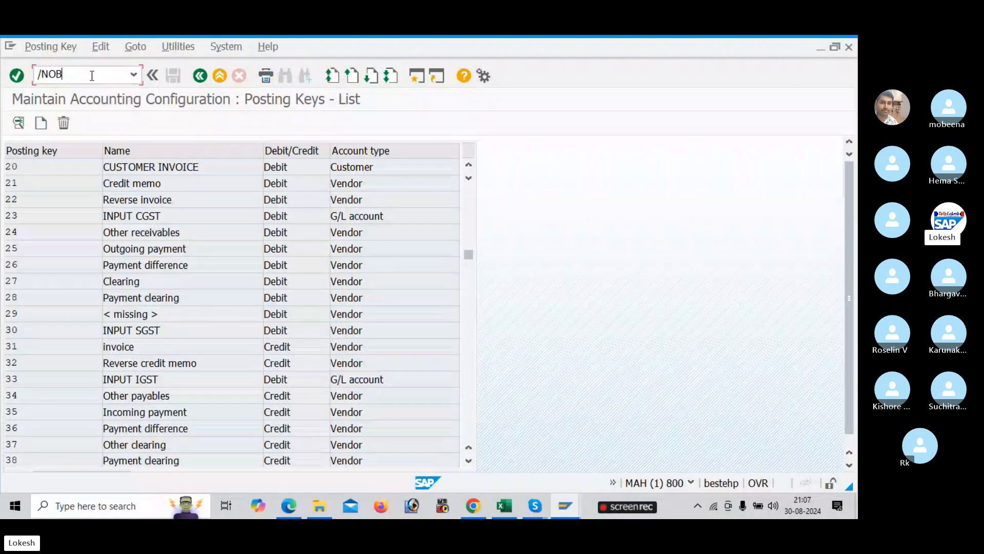
pyautogui.write('13')
pyautogui.press('Return')
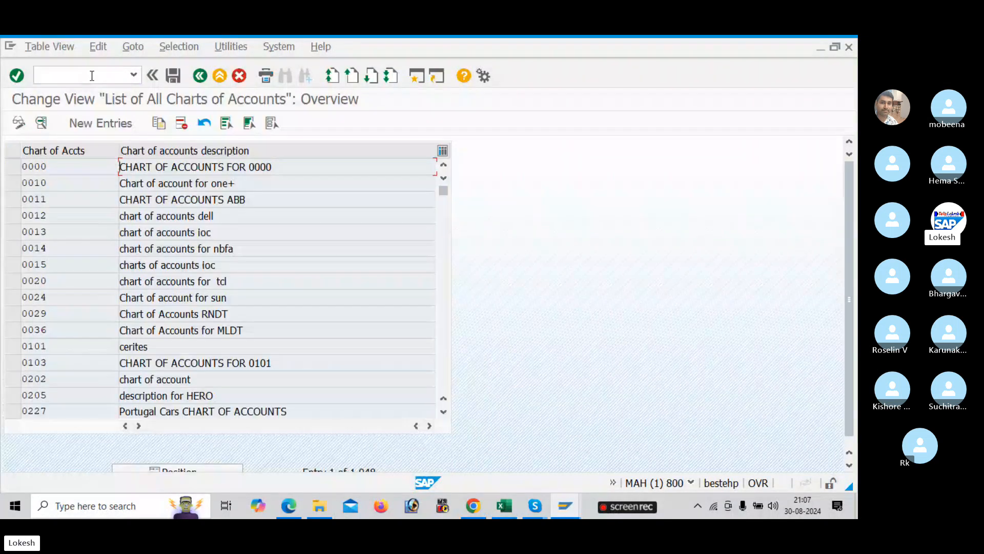
# Create a new chart of accounts entry AUD1 with the description "Operating Chart of Accounts AAUDI"
pyautogui.click(124, 125)
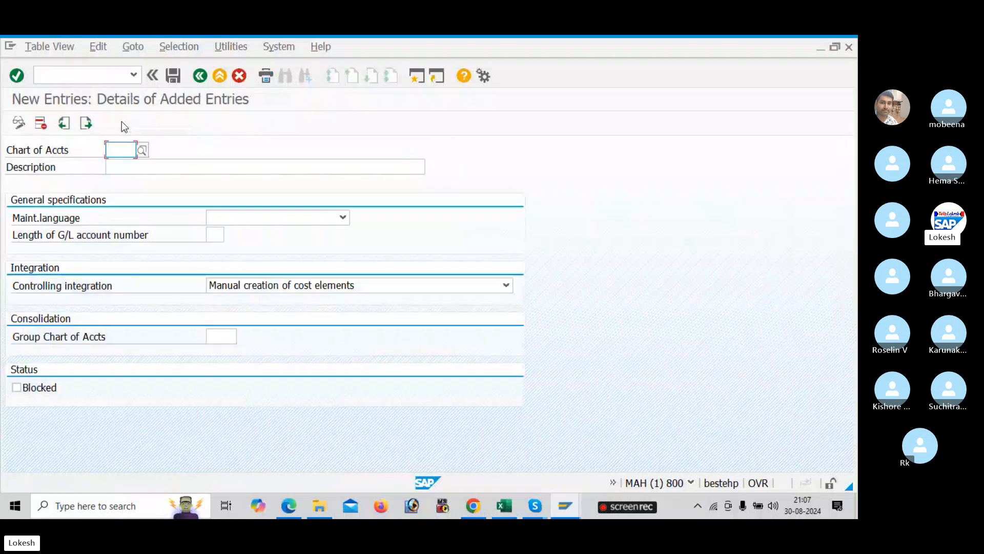
pyautogui.write('AUD1')
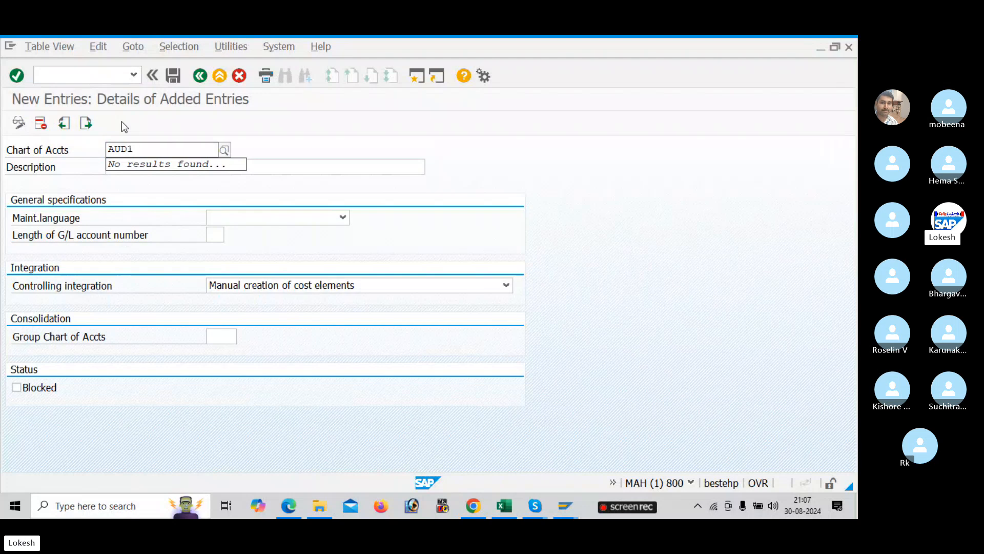
pyautogui.press('Tab')
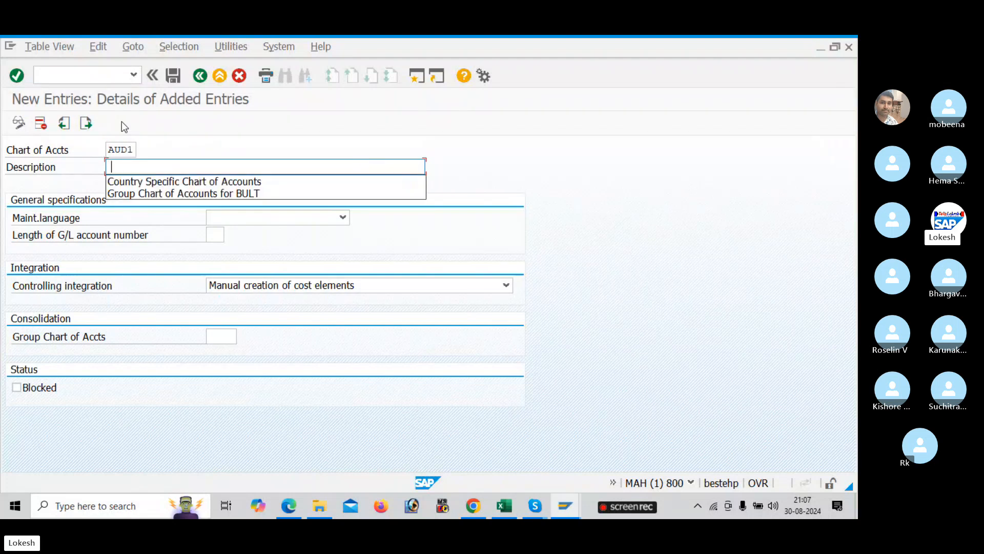
pyautogui.write('O')
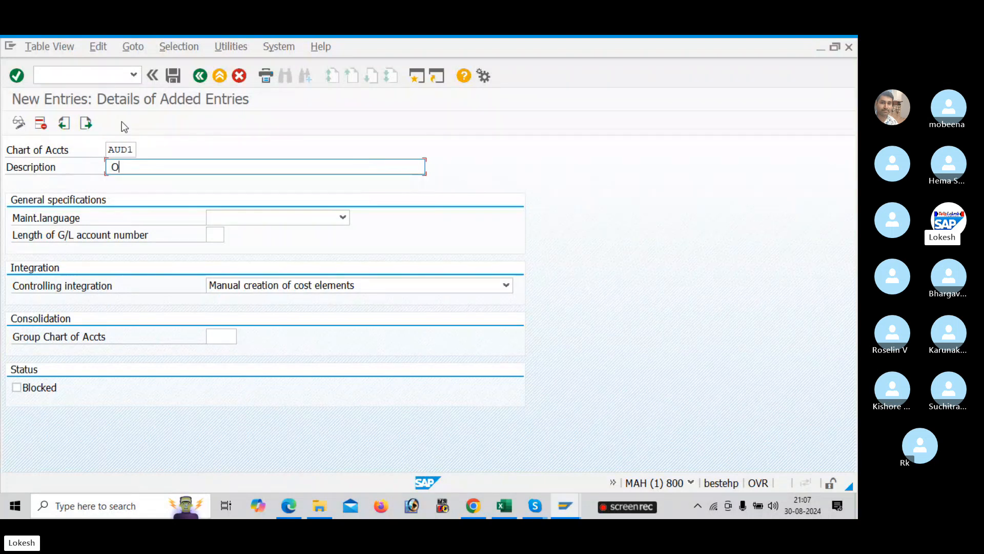
pyautogui.press('BackSpace')
pyautogui.write('Operating c')
pyautogui.press('BackSpace')
pyautogui.write('Chart of Accounts')
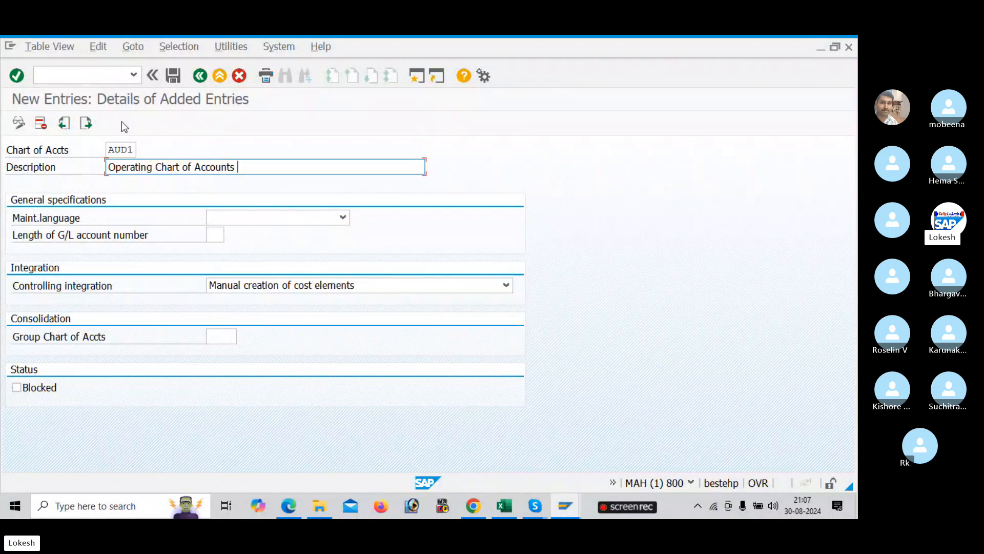
pyautogui.write(' AAUD')
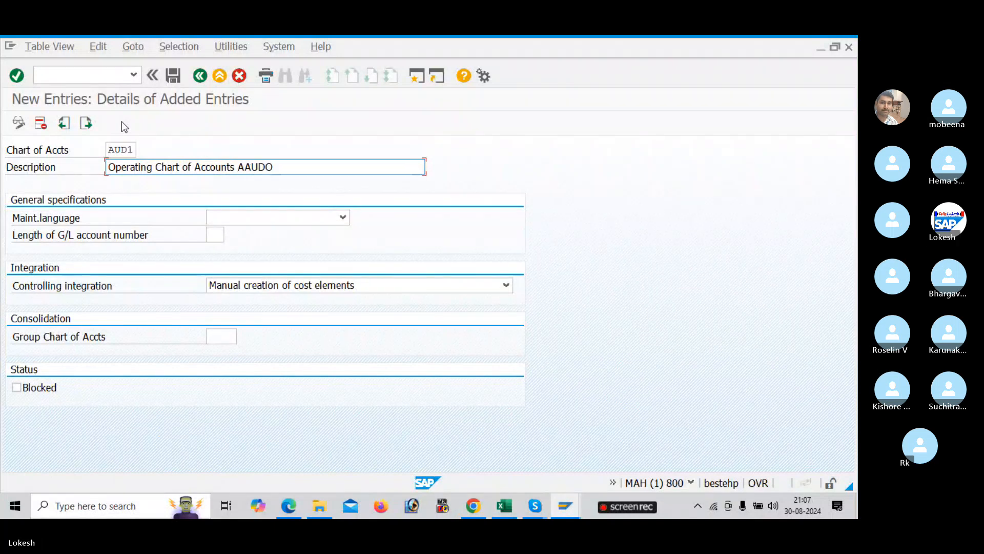
pyautogui.write('I')
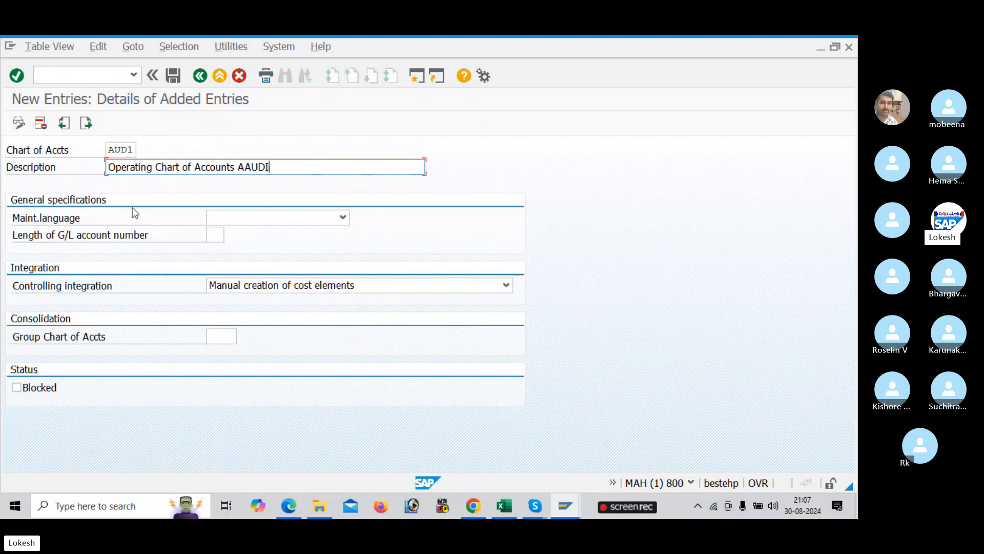
# Set the maintenance language to English and the length of the G/L account number to 6
pyautogui.click(333, 217)
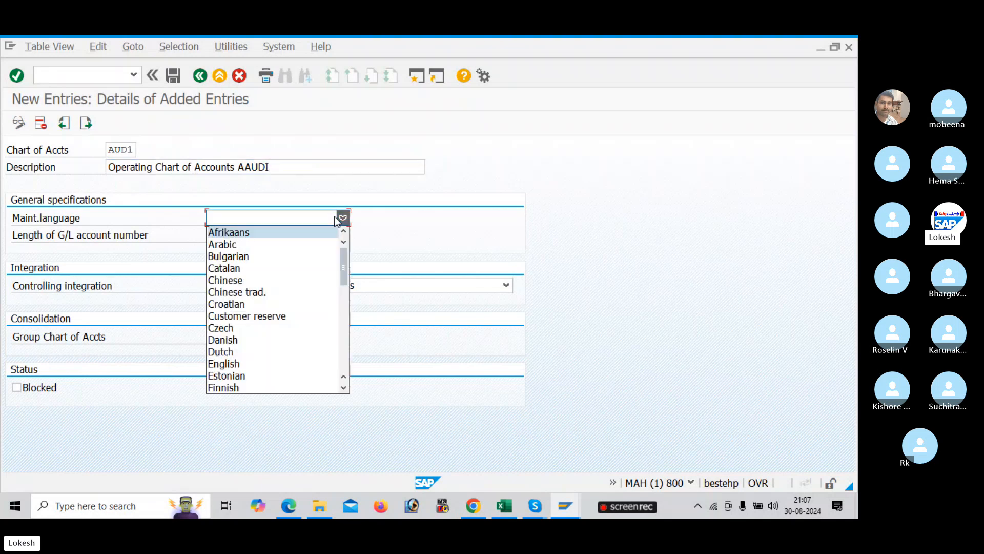
pyautogui.click(265, 369)
pyautogui.click(214, 237)
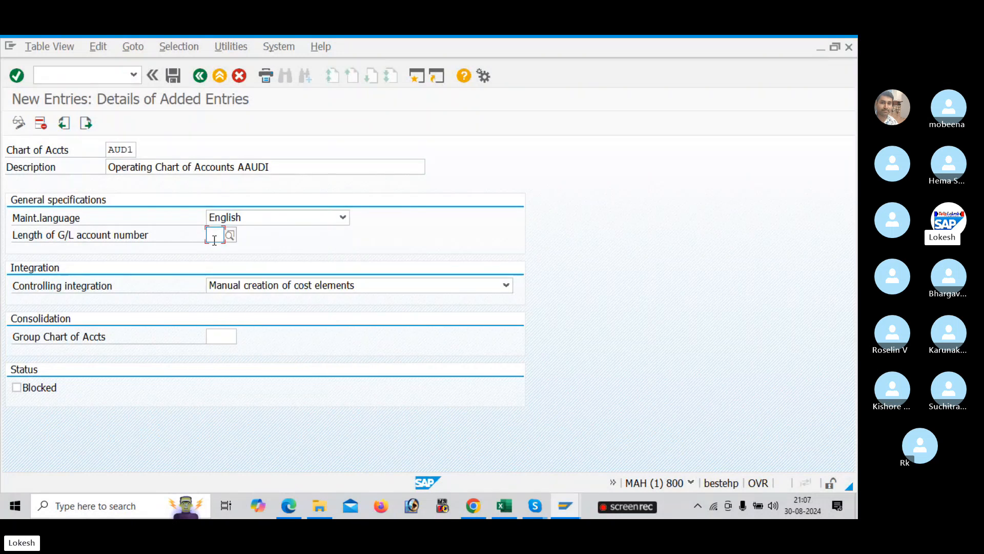
pyautogui.write('6')
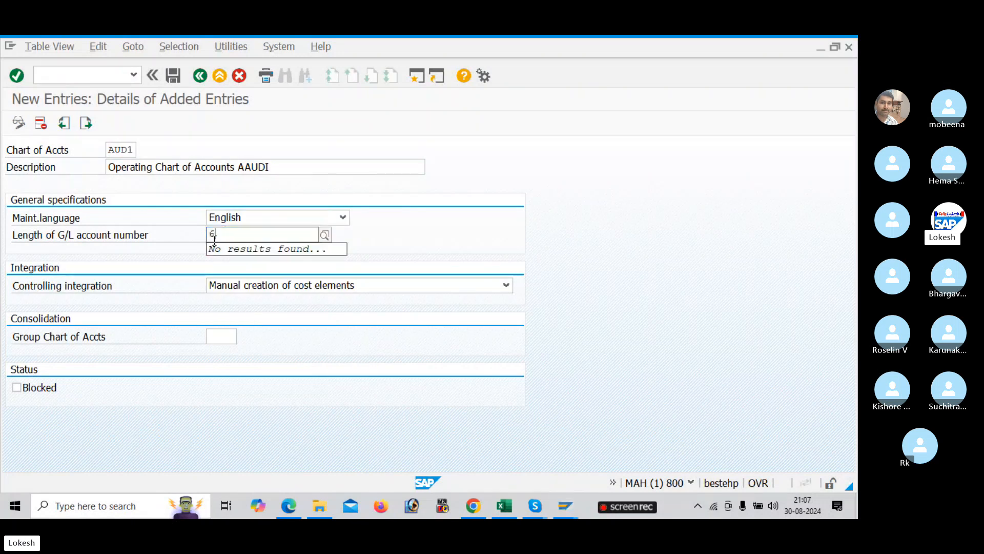
# Save the AUD1 entry under a new customizing request with the short description "CHART OF ACCOUNTS FOR AAUDI"
pyautogui.press('Tab')
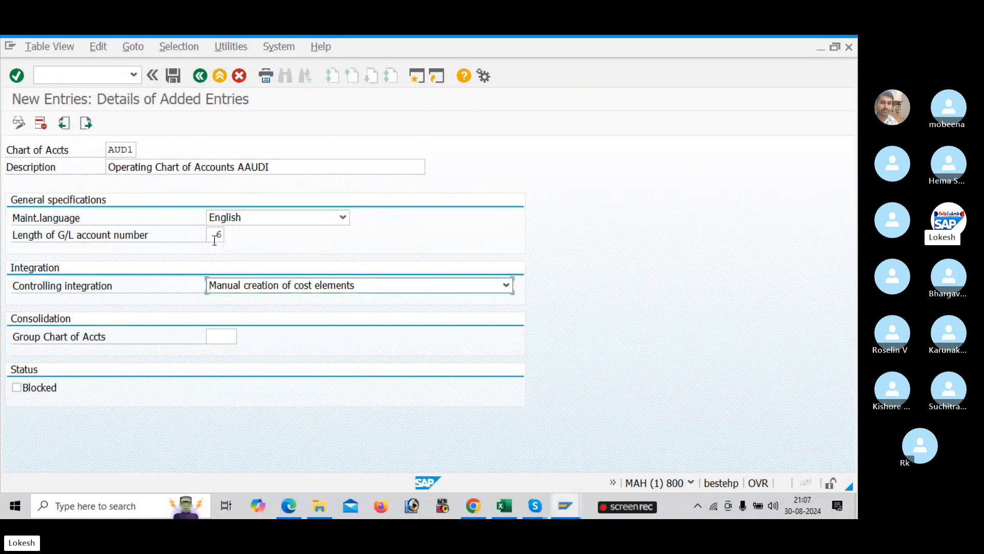
pyautogui.click(174, 76)
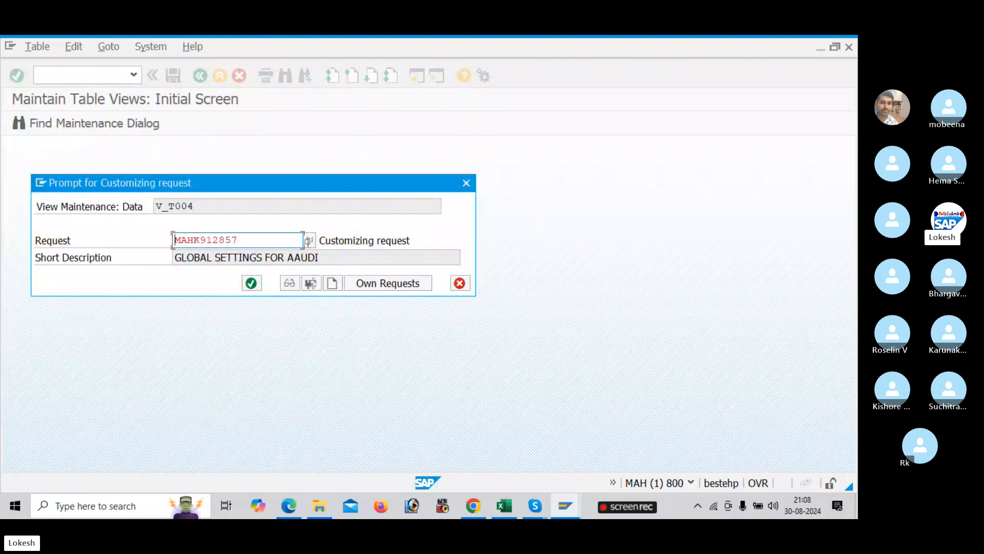
pyautogui.click(336, 285)
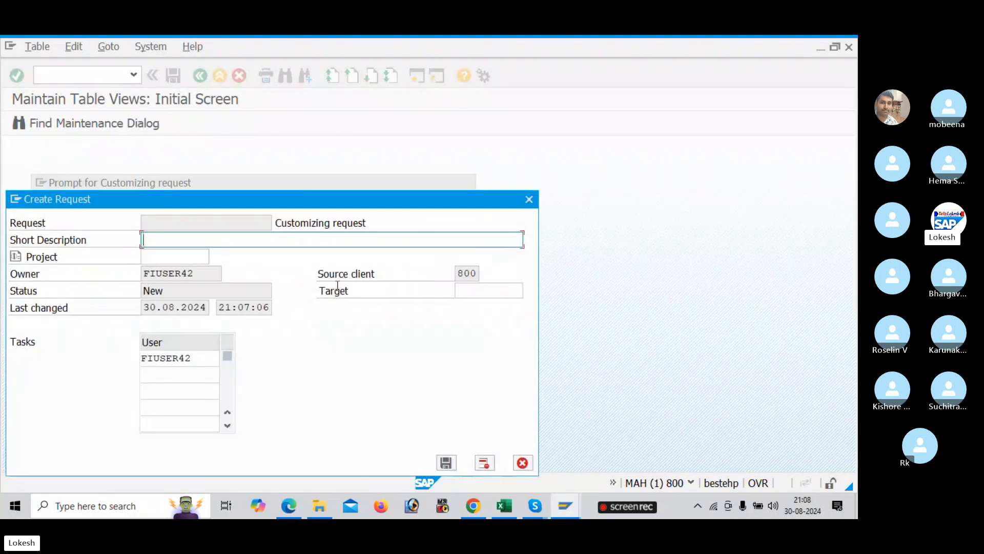
pyautogui.write('CHART OF A')
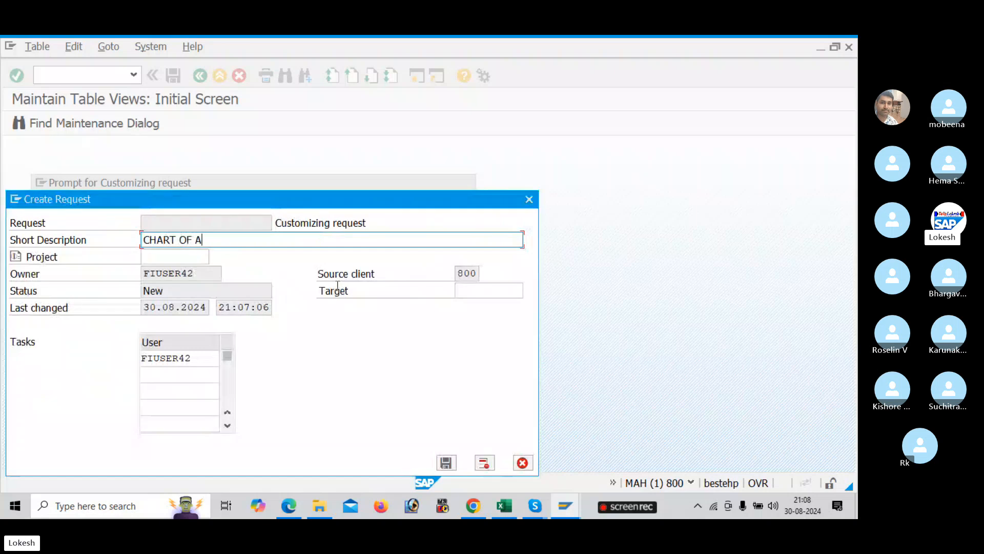
pyautogui.write('CCOUNTS OF')
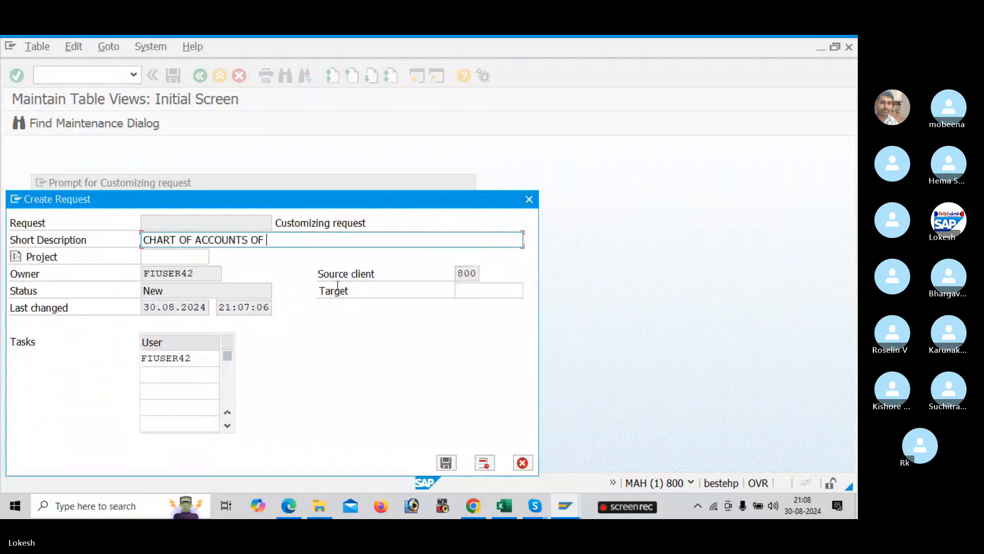
pyautogui.press('BackSpace')
pyautogui.press('BackSpace')
pyautogui.press('BackSpace')
pyautogui.write('FO')
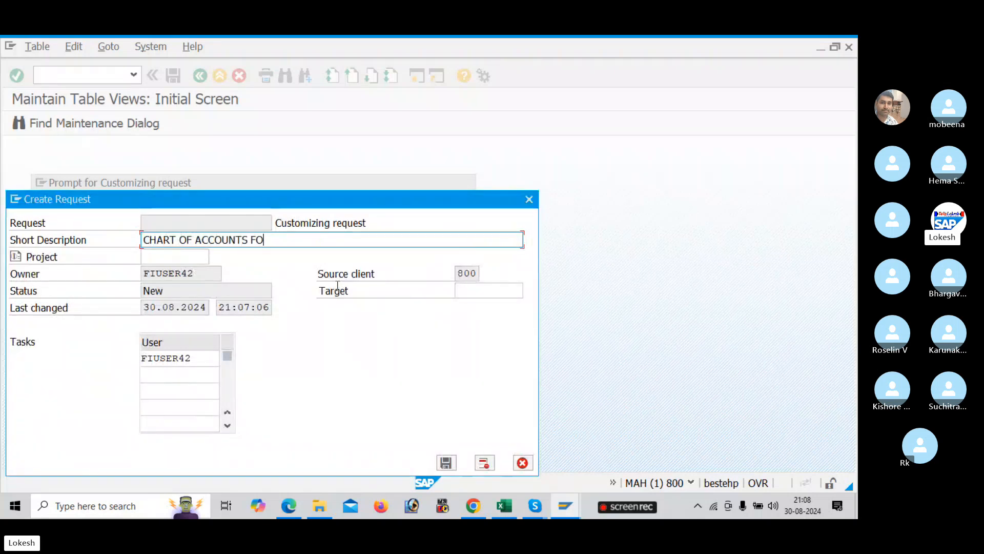
pyautogui.write('R AAUDI')
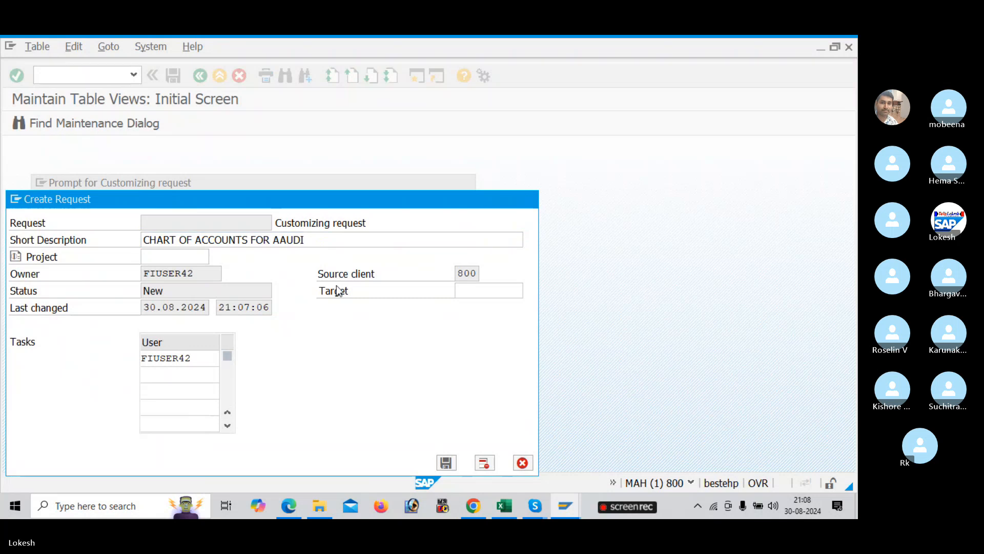
pyautogui.press('Return')
pyautogui.click(246, 287)
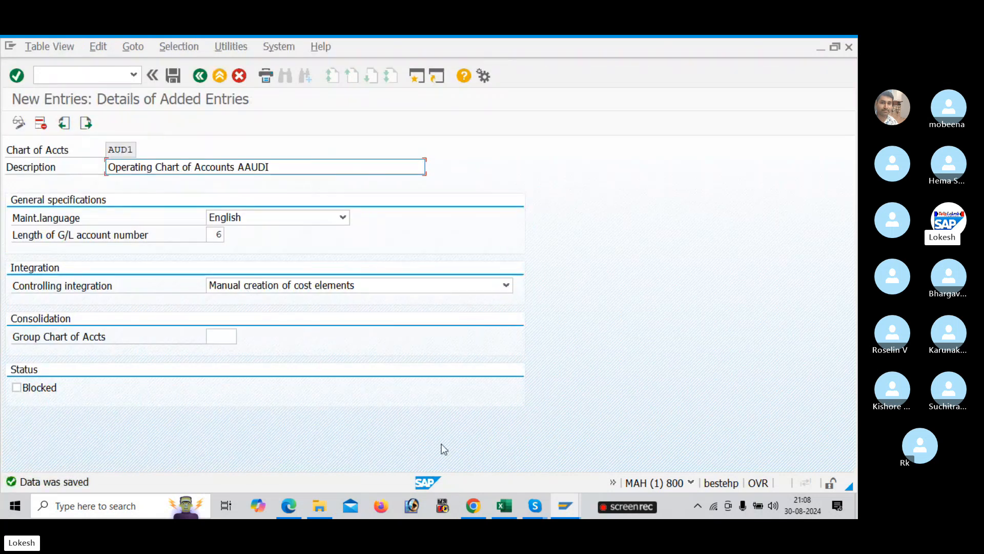
# Switch to the Excel workbook, enter "AUD1,AUD2,AUD3" in cell D4 beside OB13, and widen column D to fit it
pyautogui.click(502, 505)
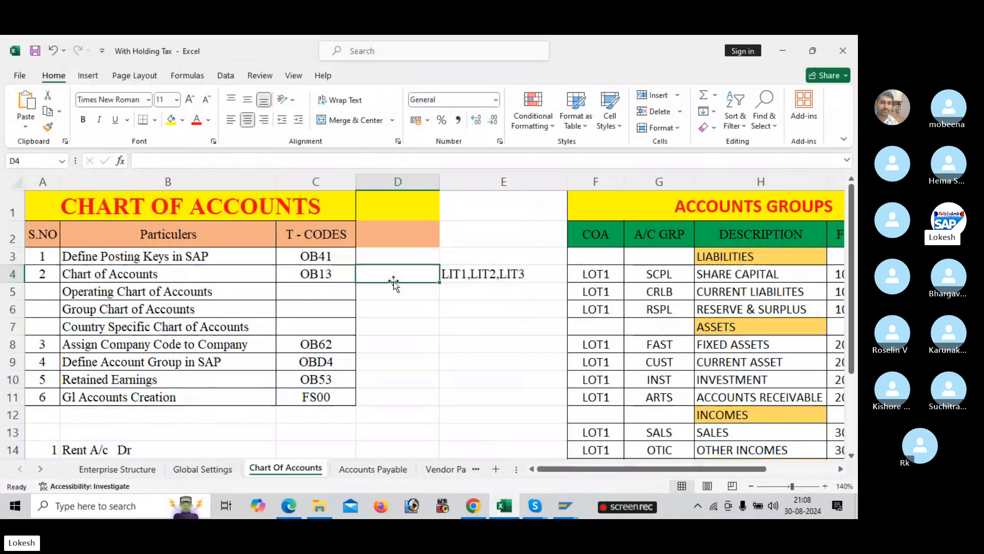
pyautogui.write('AU')
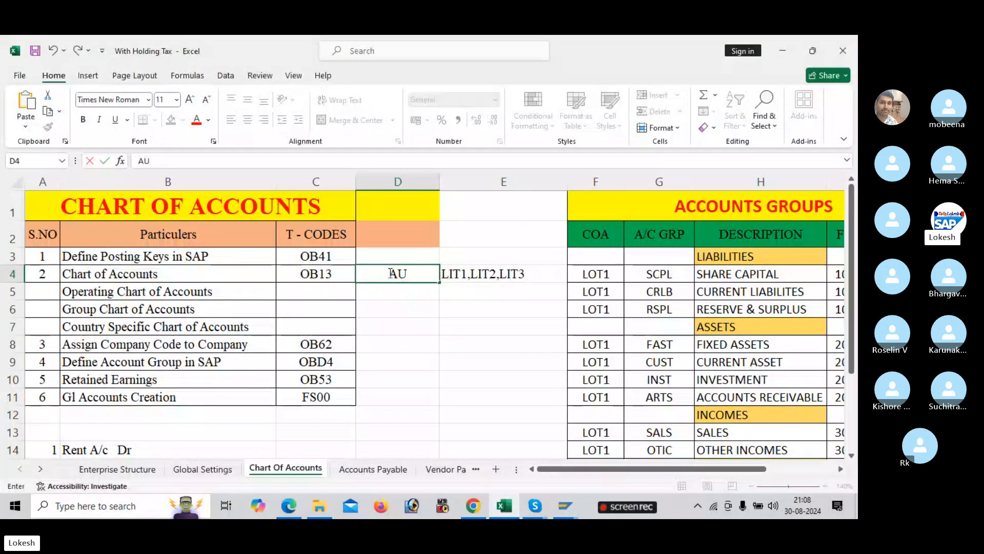
pyautogui.write('D1,AU')
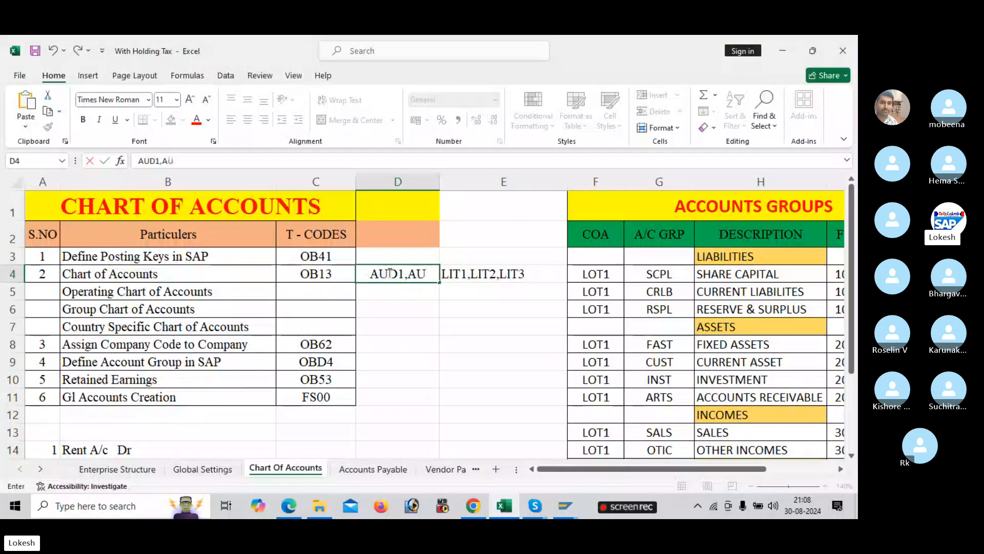
pyautogui.write('D2,A')
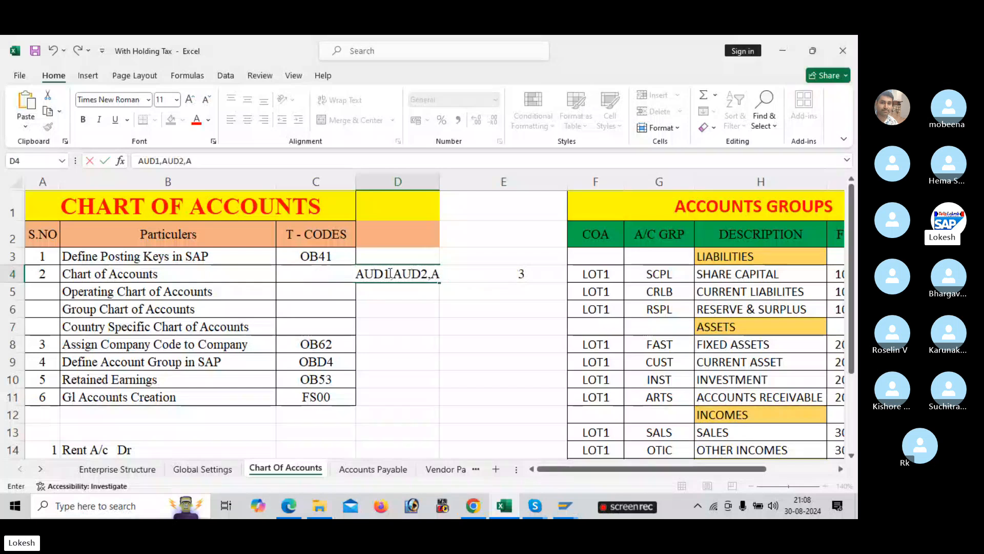
pyautogui.write('UD3')
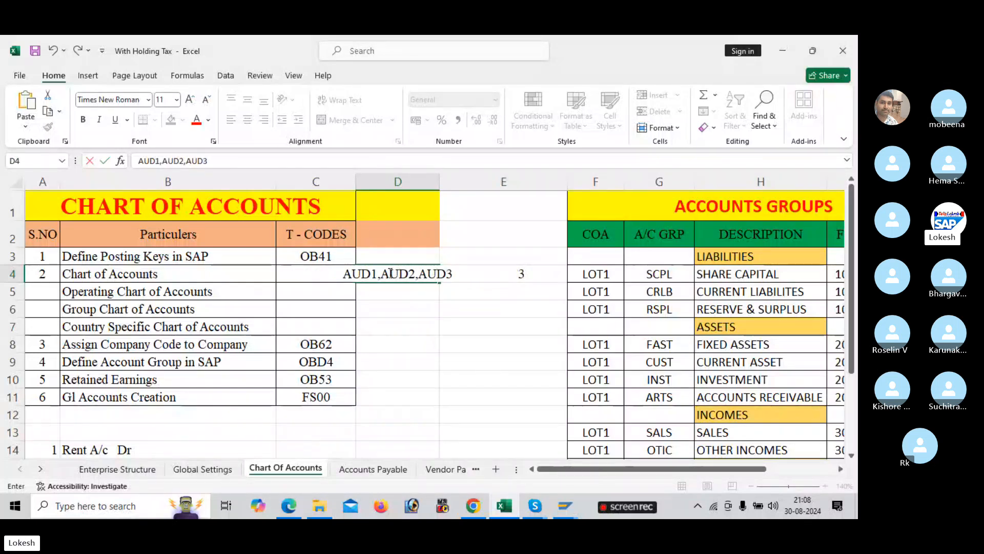
pyautogui.click(385, 313)
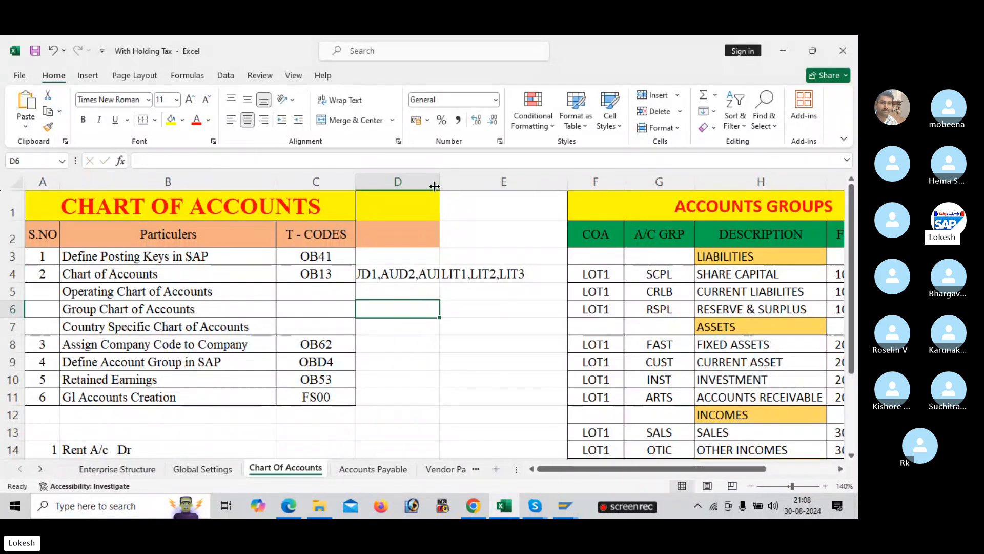
pyautogui.moveTo(439, 184); pyautogui.dragTo(472, 186)
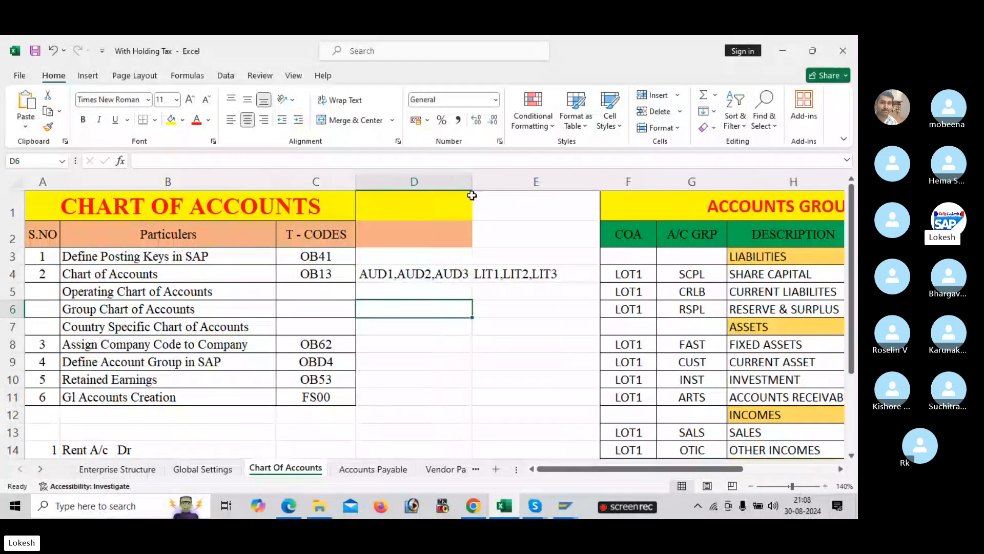
pyautogui.click(239, 295)
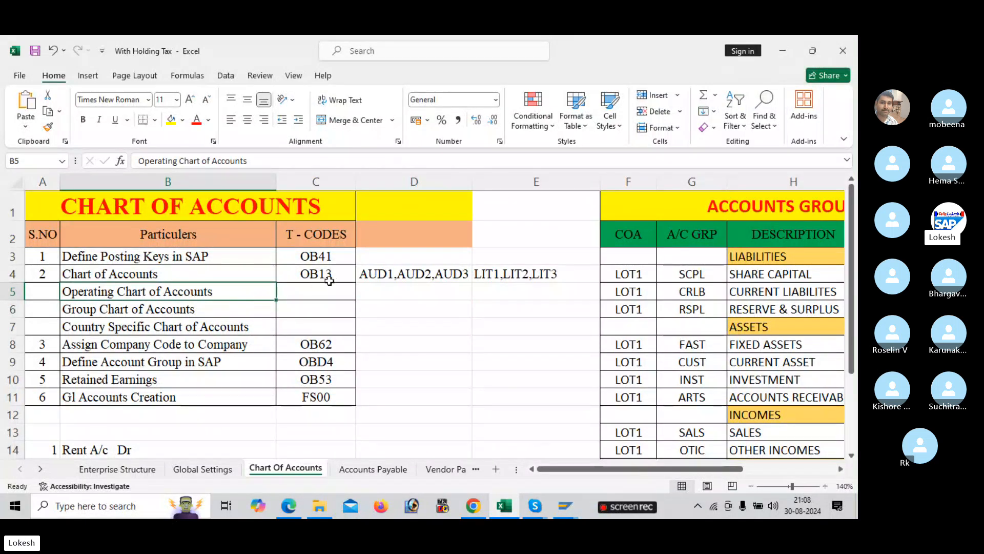
pyautogui.click(233, 310)
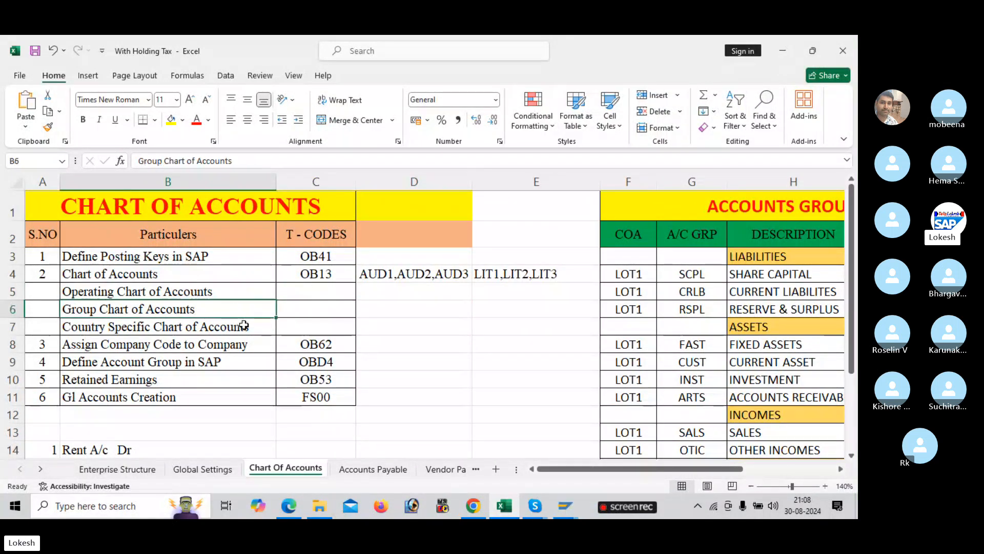
pyautogui.click(244, 325)
# Switch back to SAP and start the next chart of accounts entry with the key AUD2
pyautogui.hotkey('alt', 'Tab')
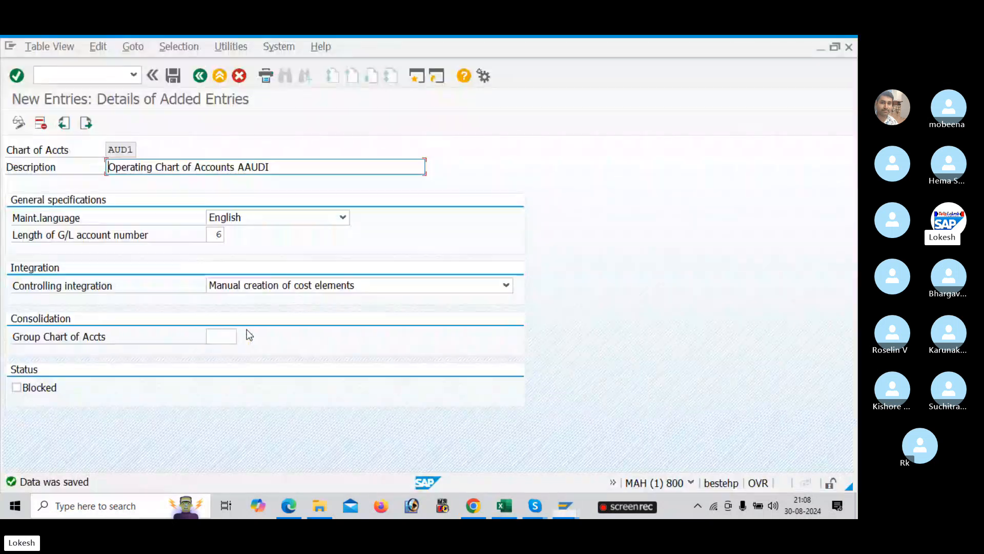
pyautogui.click(91, 125)
pyautogui.write('AUD2')
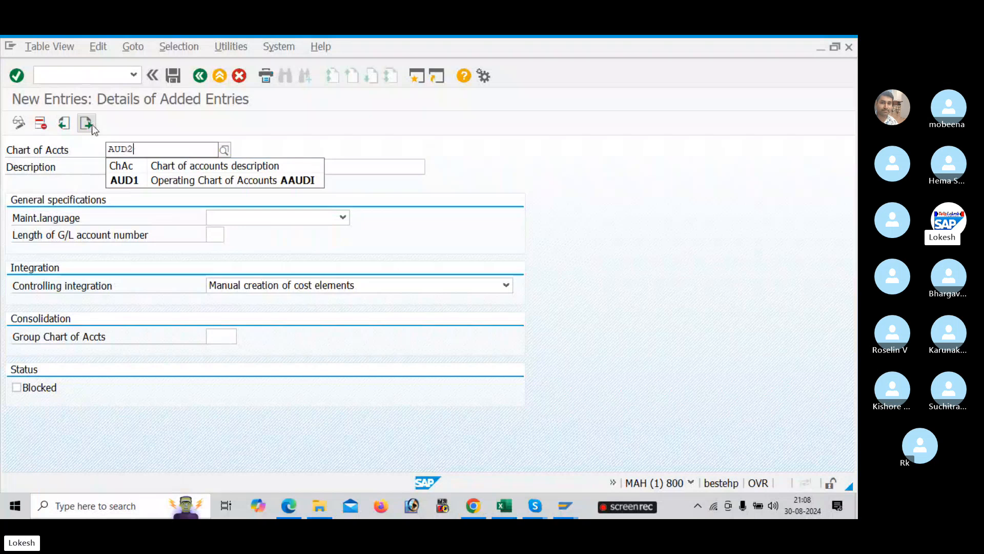
pyautogui.press('Return')
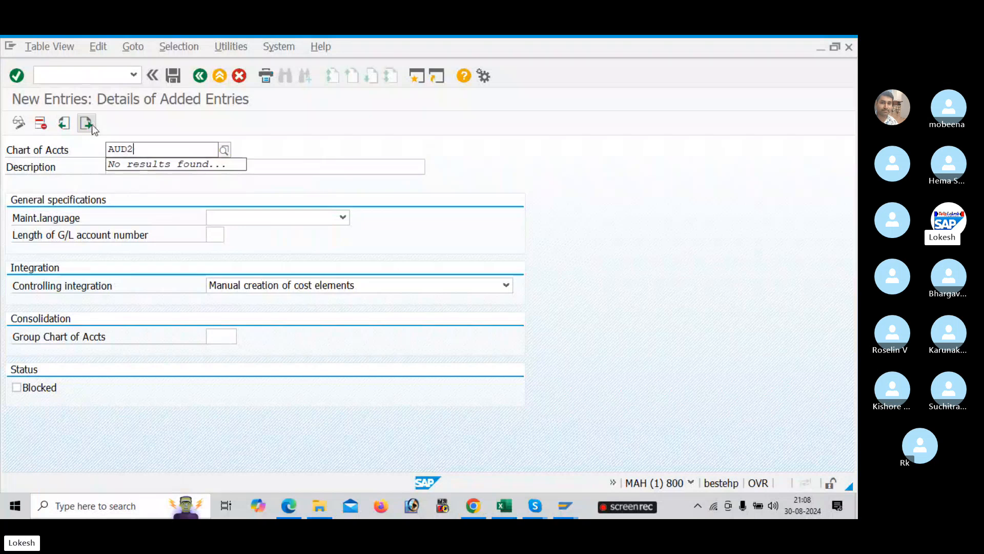
# Set the description of AUD2 to "Group Chart of Accounts for AAUDI", adapting the earlier BULT description
pyautogui.press('Down')
pyautogui.press('Down')
pyautogui.press('Down')
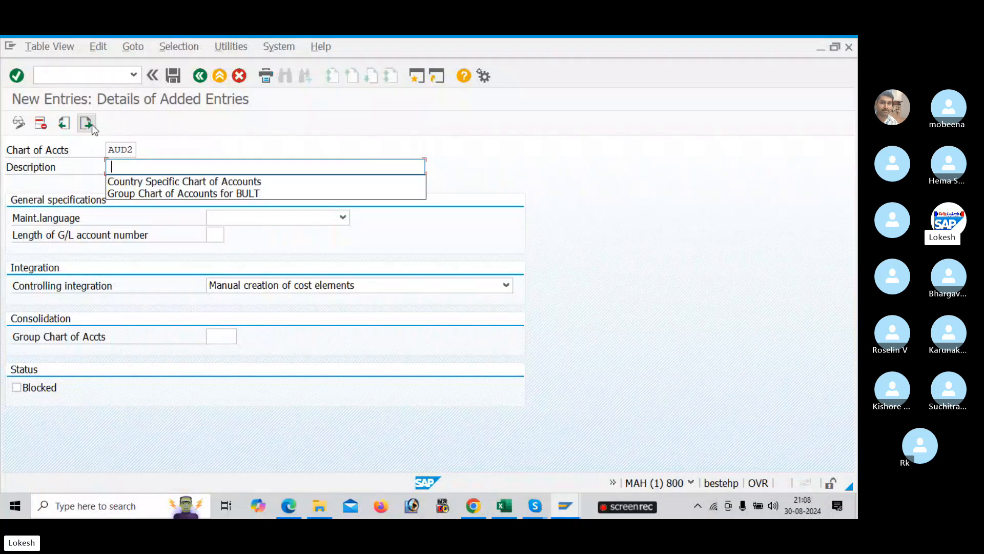
pyautogui.press('Tab')
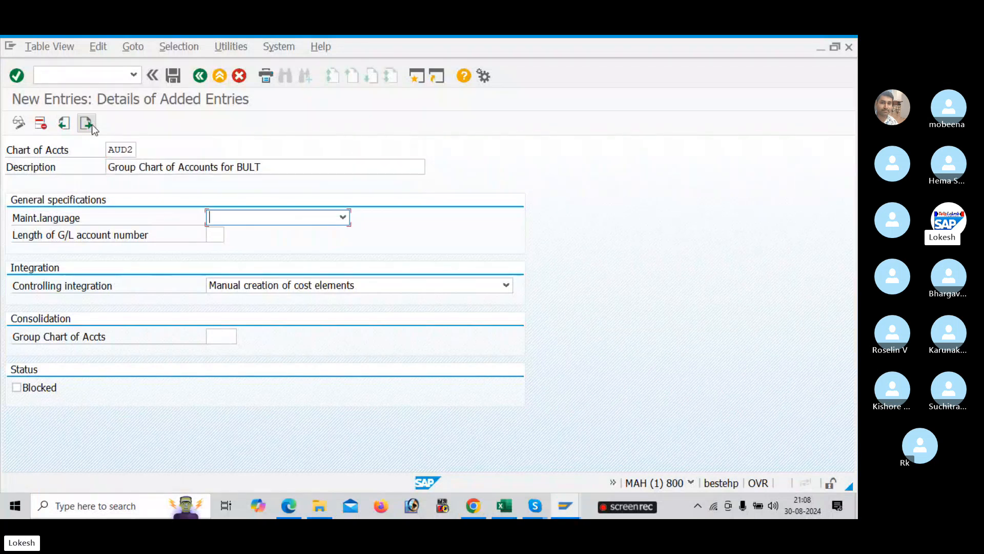
pyautogui.click(264, 160)
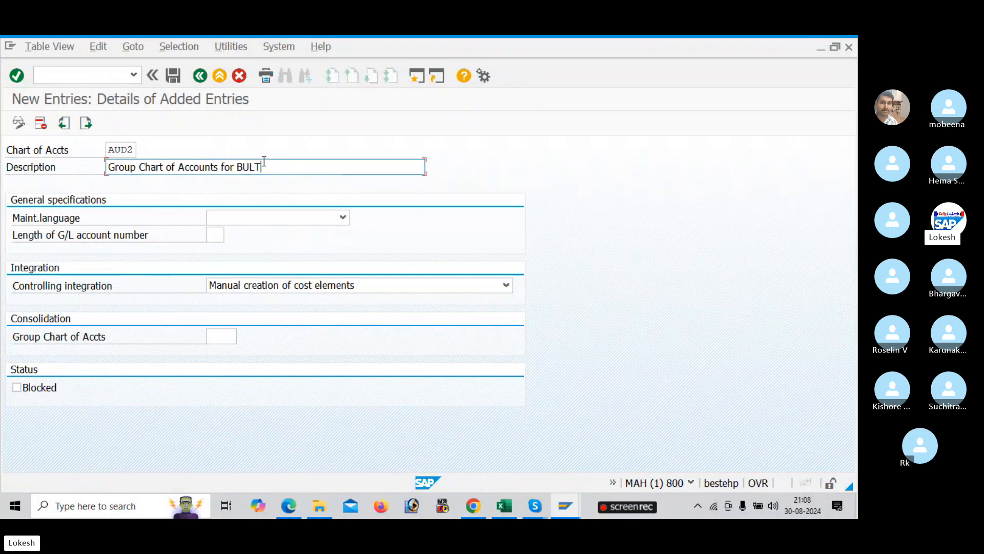
pyautogui.press('BackSpace')
pyautogui.press('BackSpace')
pyautogui.press('BackSpace')
pyautogui.press('BackSpace')
pyautogui.write('AAUD')
# Set AUD2's maintenance language to English and its G/L account number length to 6, and save the entry
pyautogui.click(272, 223)
pyautogui.click(241, 363)
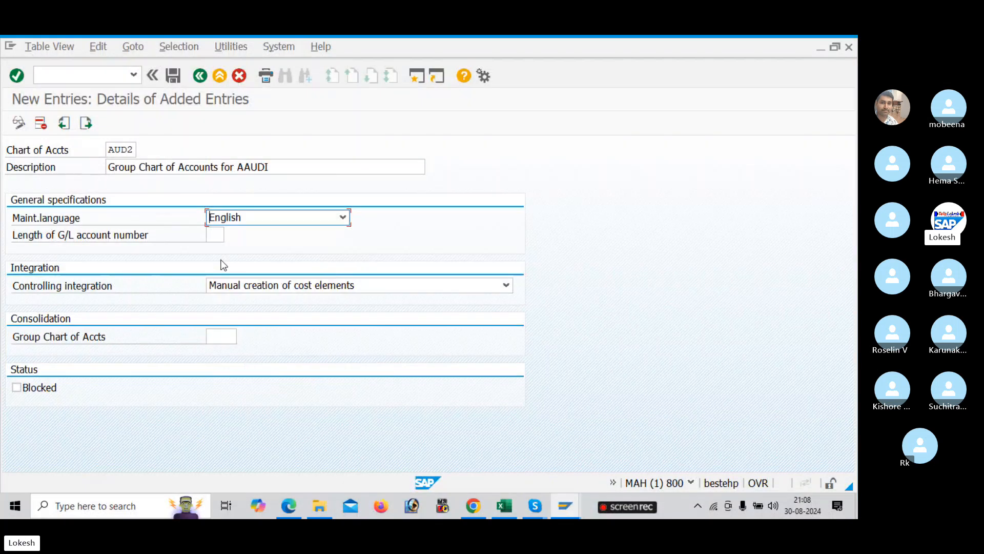
pyautogui.click(214, 237)
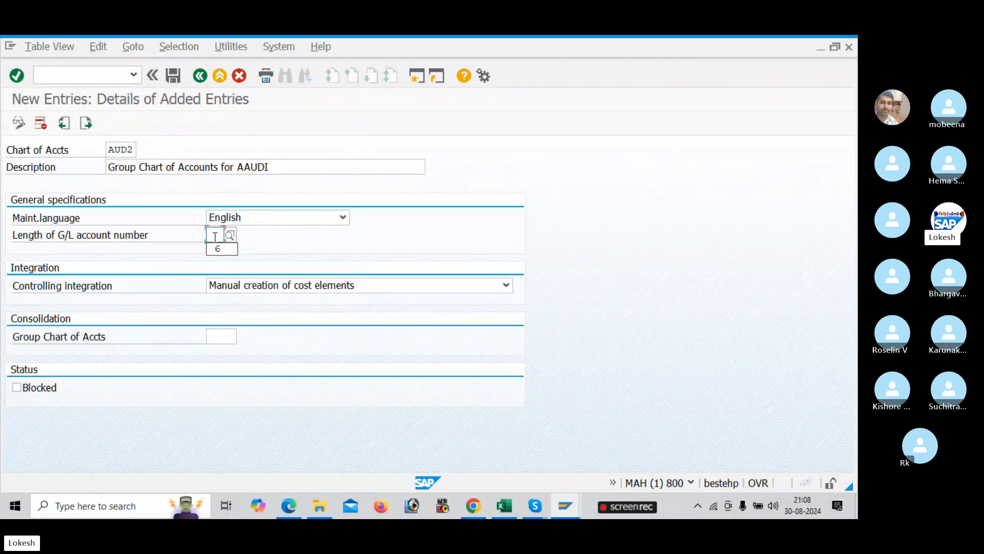
pyautogui.write('6')
pyautogui.press('Tab')
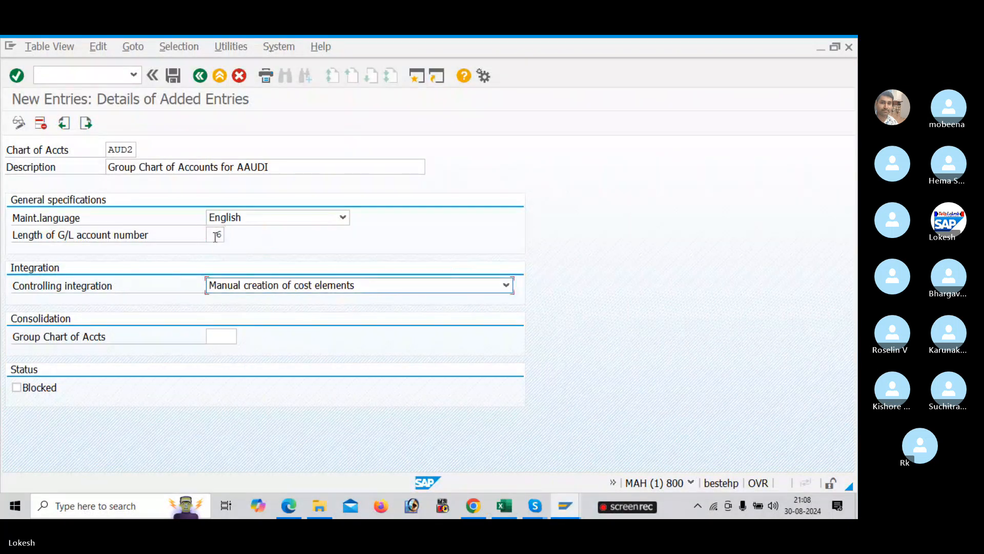
pyautogui.click(177, 71)
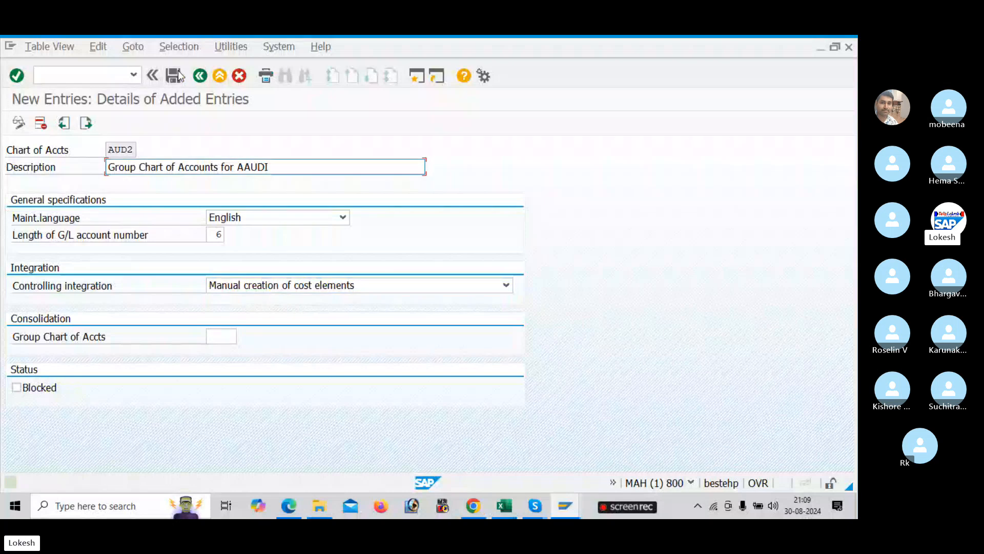
# Start the next chart of accounts entry AUD3 with the description "Country Specific Chart of Accounts AAUDI"
pyautogui.click(86, 123)
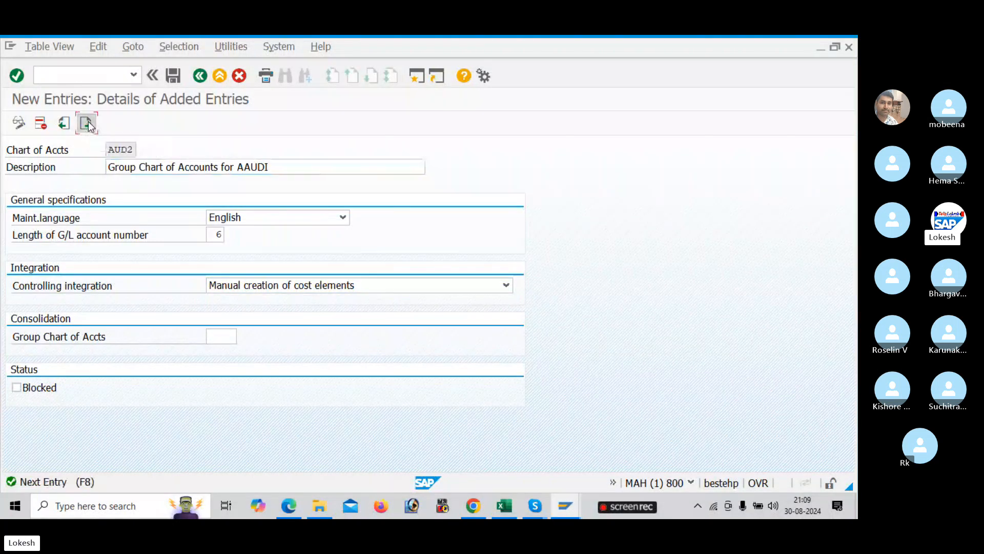
pyautogui.write('AUD3')
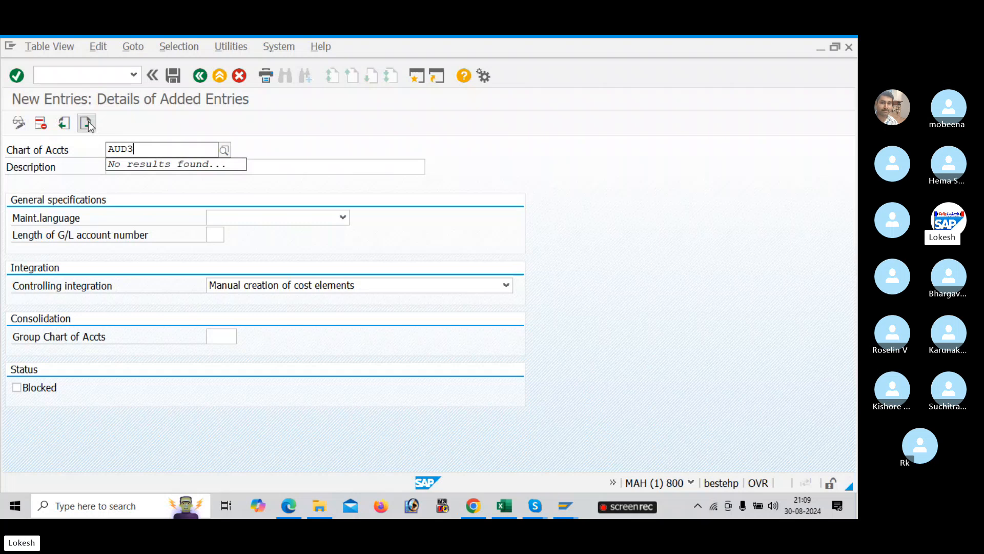
pyautogui.press('Return')
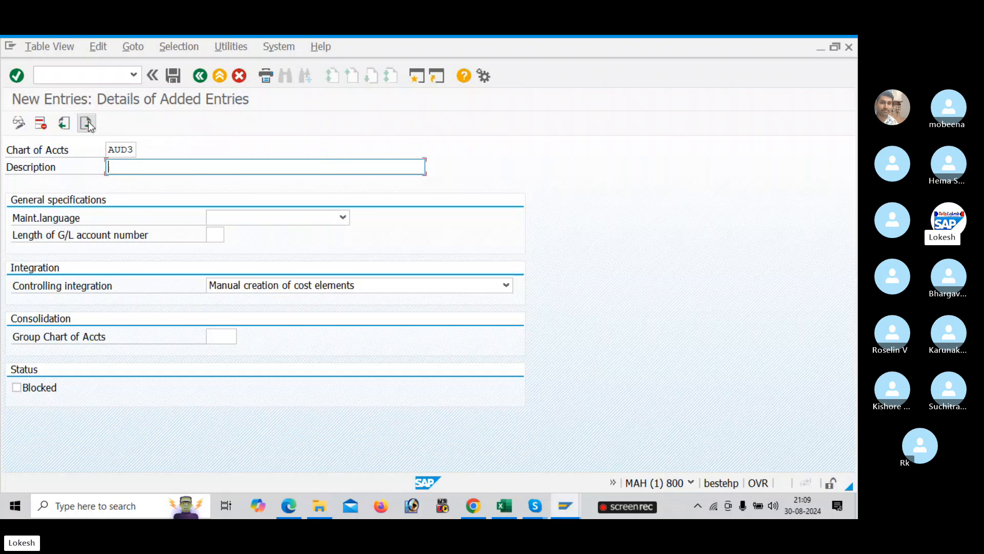
pyautogui.write('C')
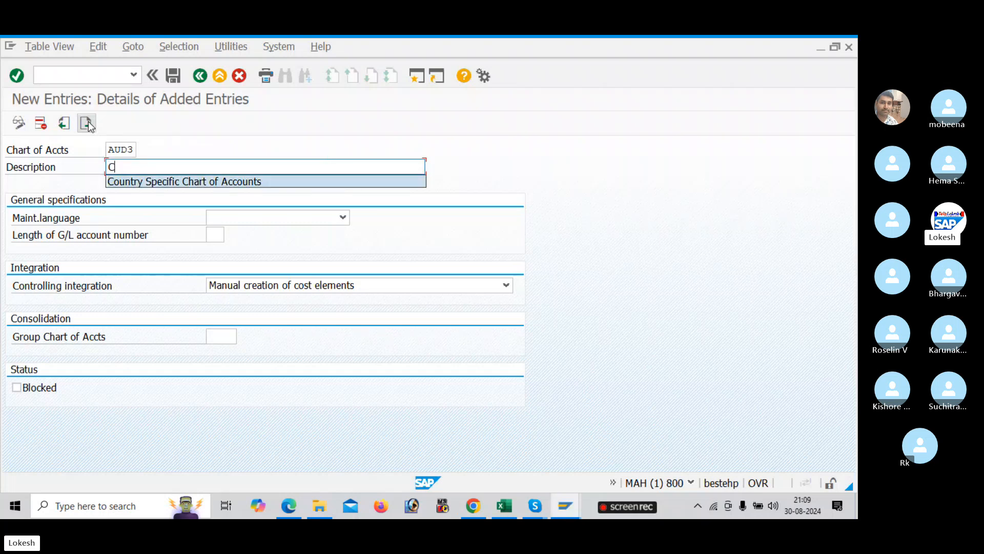
pyautogui.press('Tab')
pyautogui.click(283, 167)
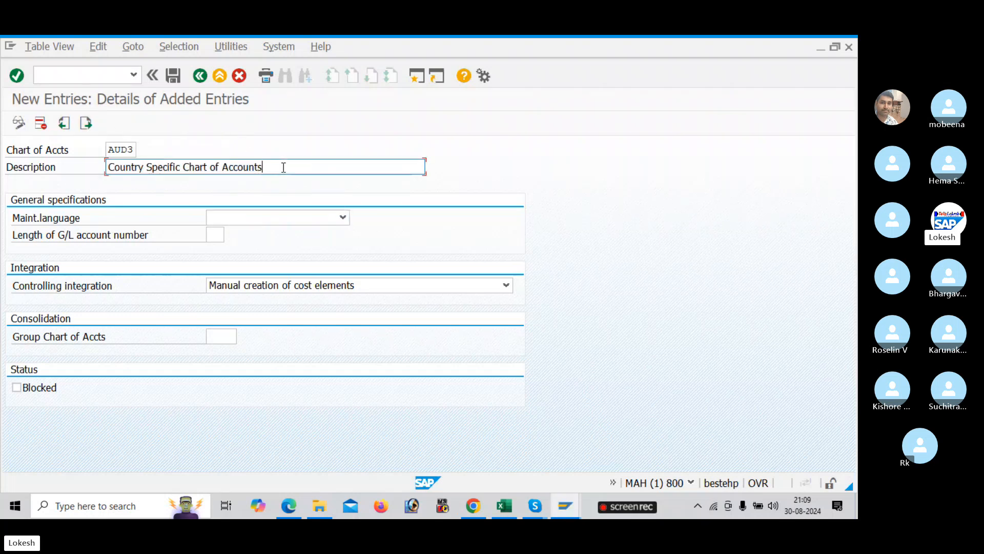
pyautogui.write('AAUDI')
# Set AUD3's maintenance language to English and its G/L account number length to 6
pyautogui.click(251, 220)
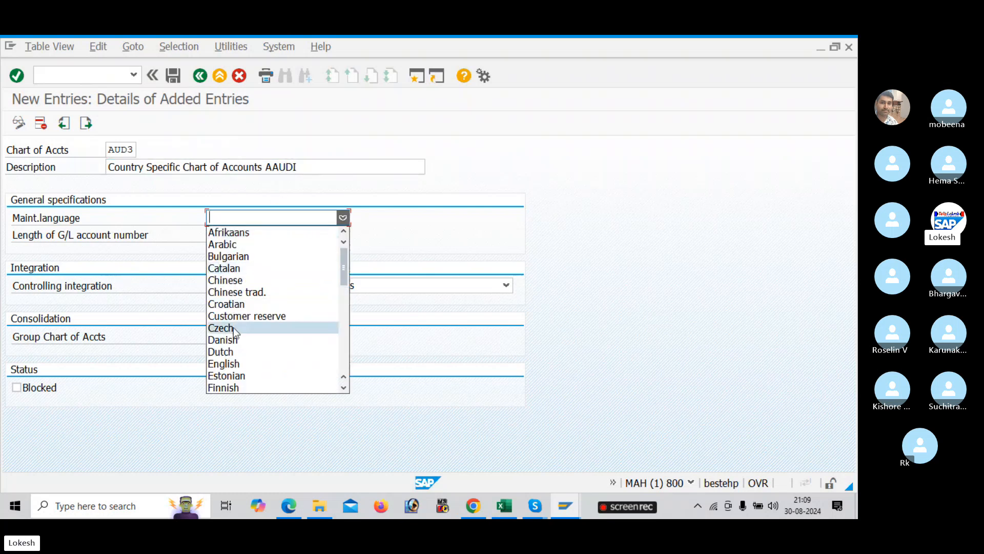
pyautogui.click(239, 363)
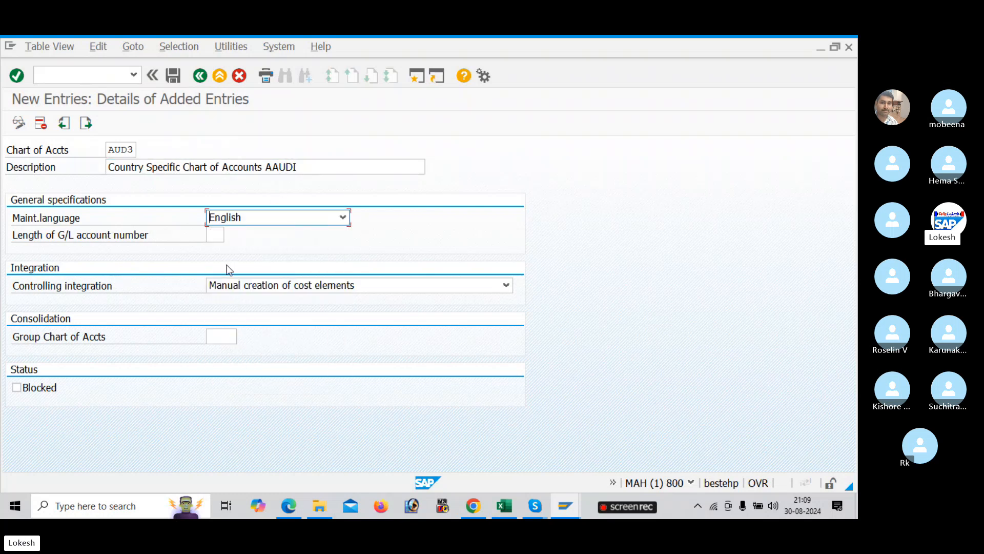
pyautogui.click(217, 236)
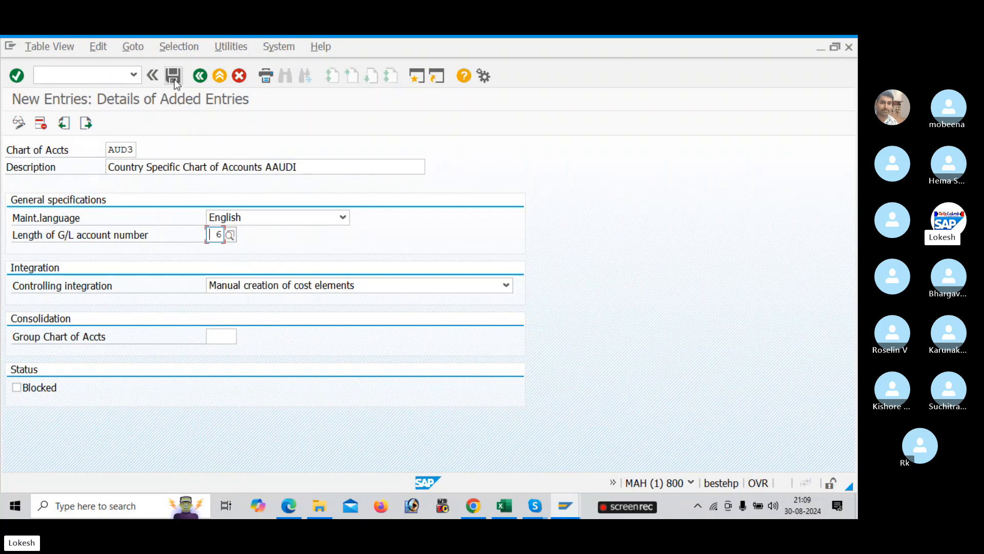
# Save the AUD3 chart of accounts entry
pyautogui.click(174, 80)
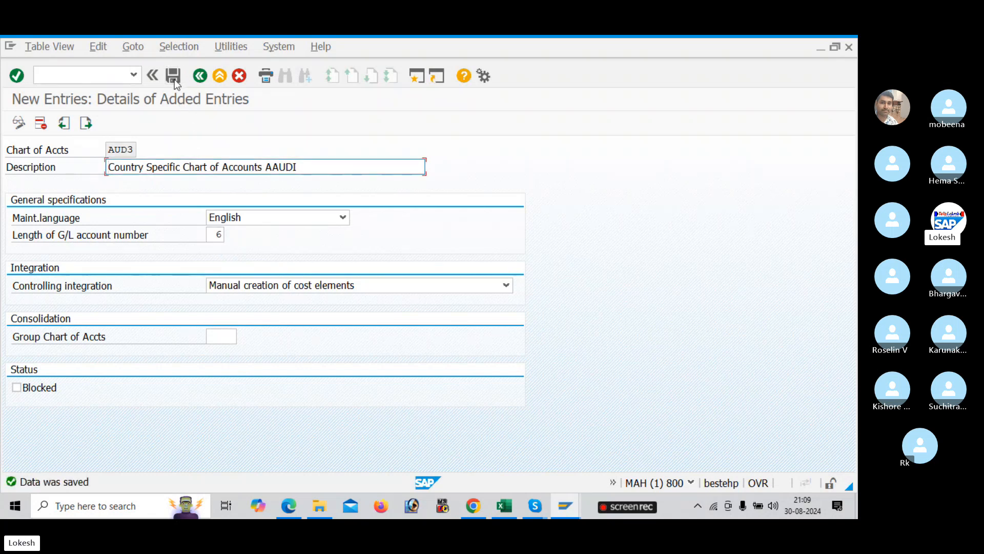
# Switch to the chart of accounts configuration PDF, examine its OB13 operating chart of accounts example, and return to the AUD3 entry in SAP
pyautogui.hotkey('alt', 'Tab')
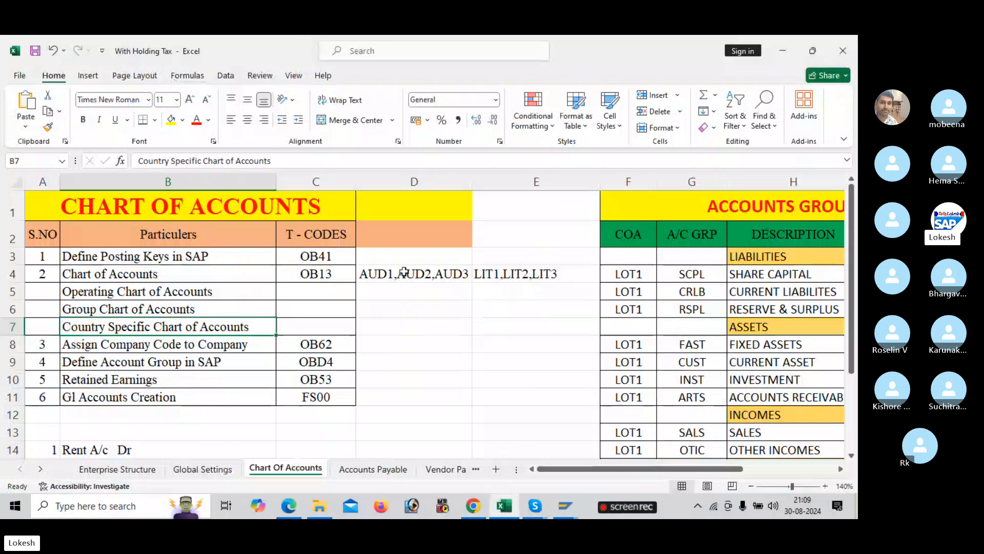
pyautogui.hotkey('alt', 'Tab')
pyautogui.hotkey('alt', 'Tab')
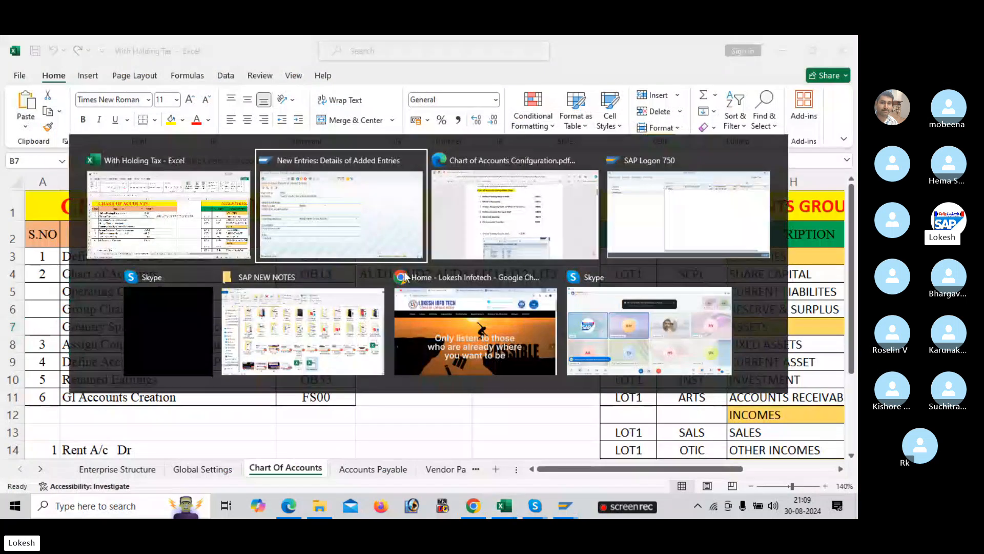
pyautogui.scroll(-10, 404, 272)
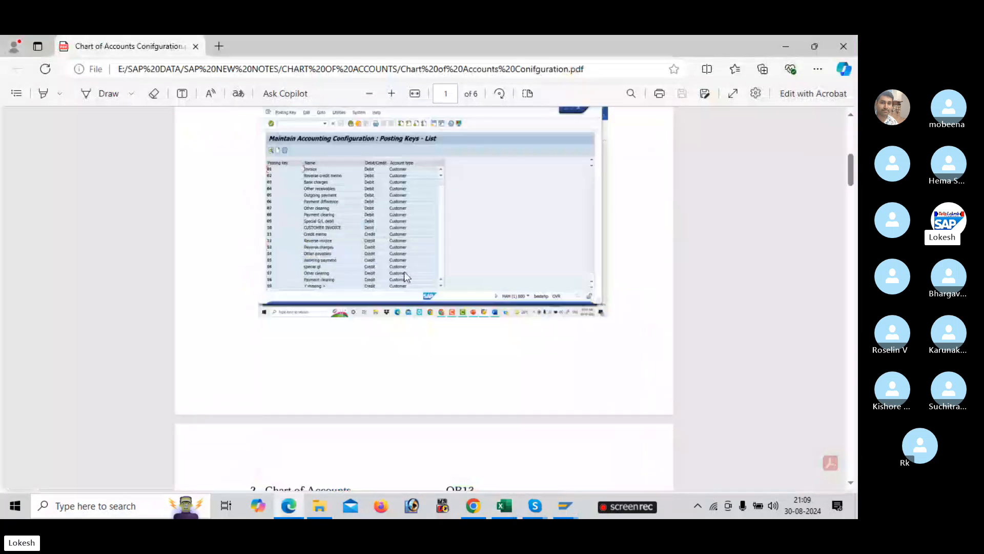
pyautogui.scroll(-3, 406, 277)
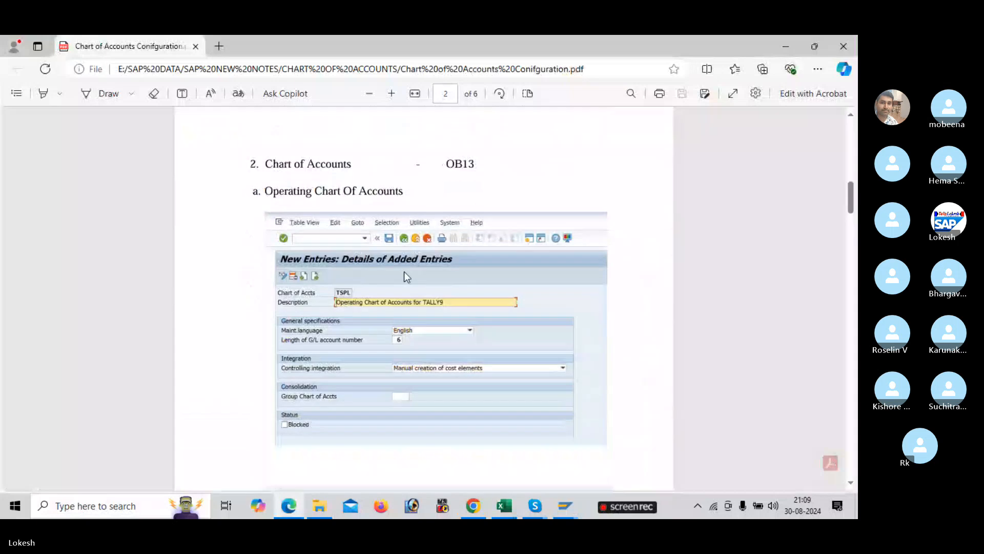
pyautogui.scroll(-1, 404, 276)
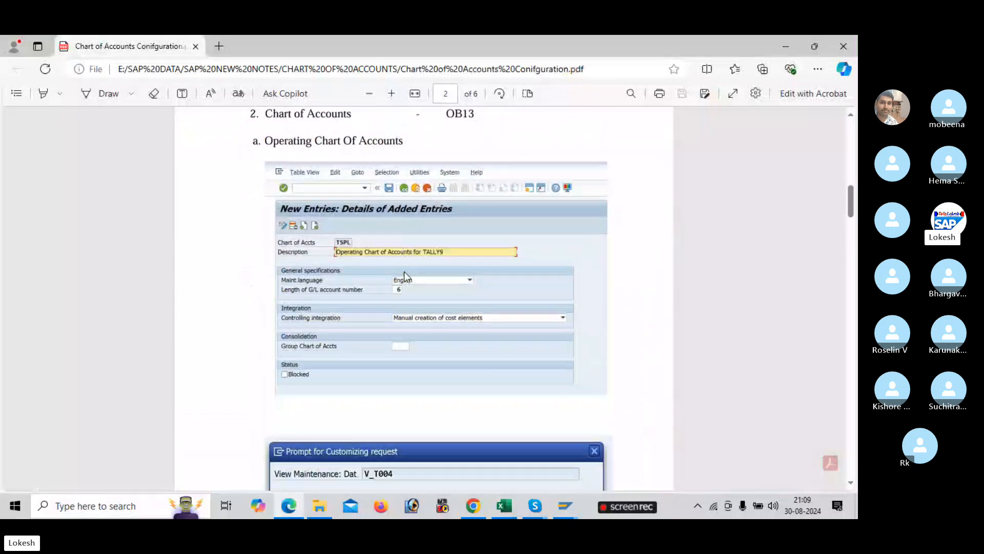
pyautogui.hotkey('alt', 'Tab')
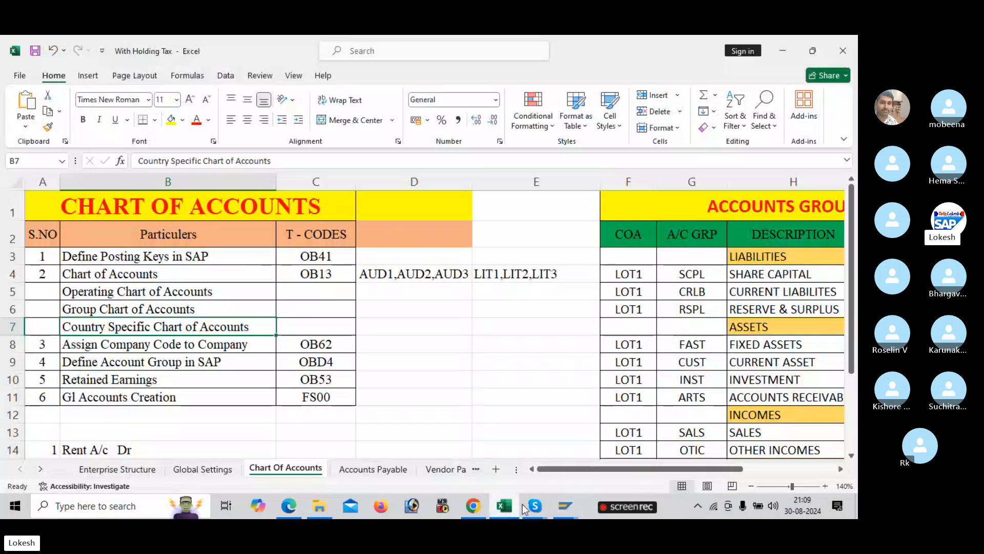
pyautogui.moveTo(563, 510)
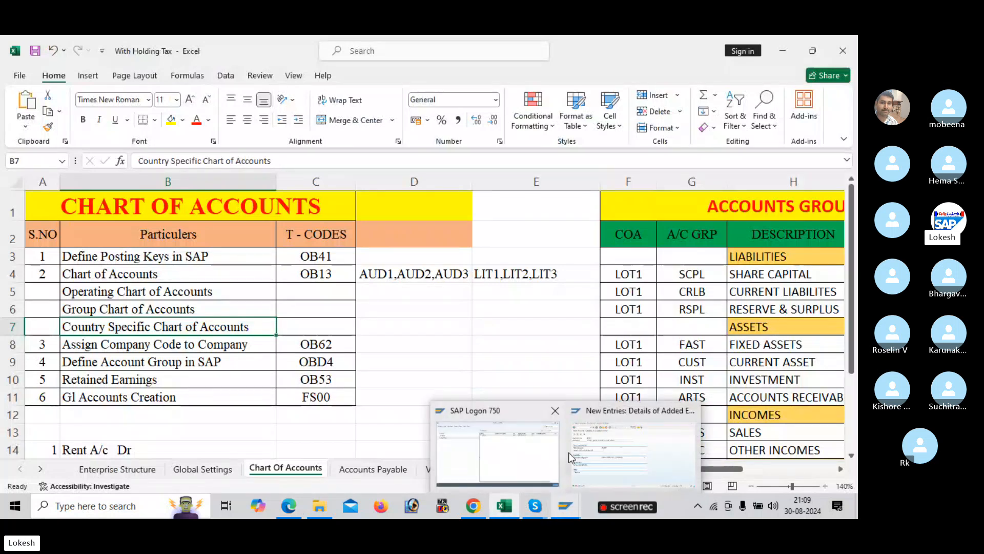
pyautogui.click(598, 447)
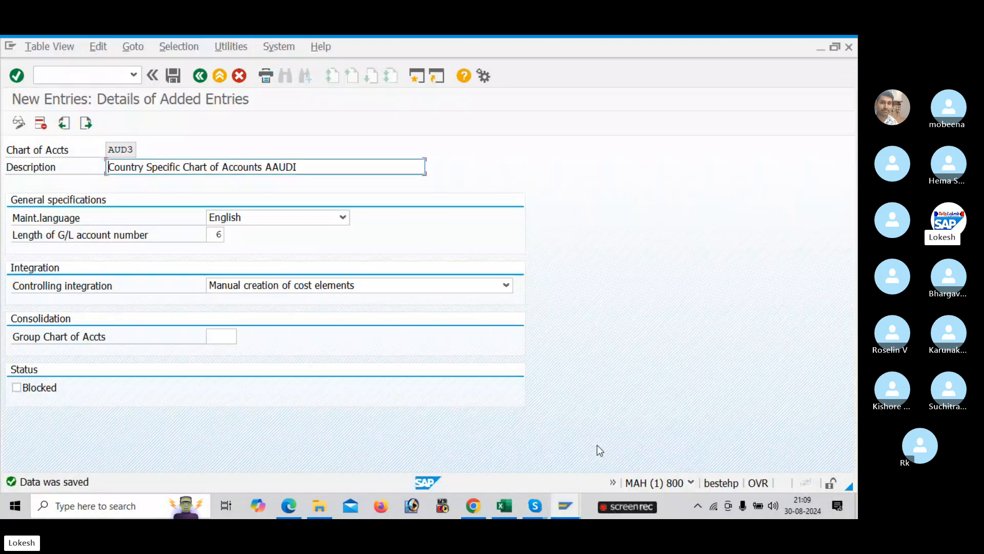
# Examine the available controlling integration options for AUD3 and keep manual creation of cost elements
pyautogui.click(439, 287)
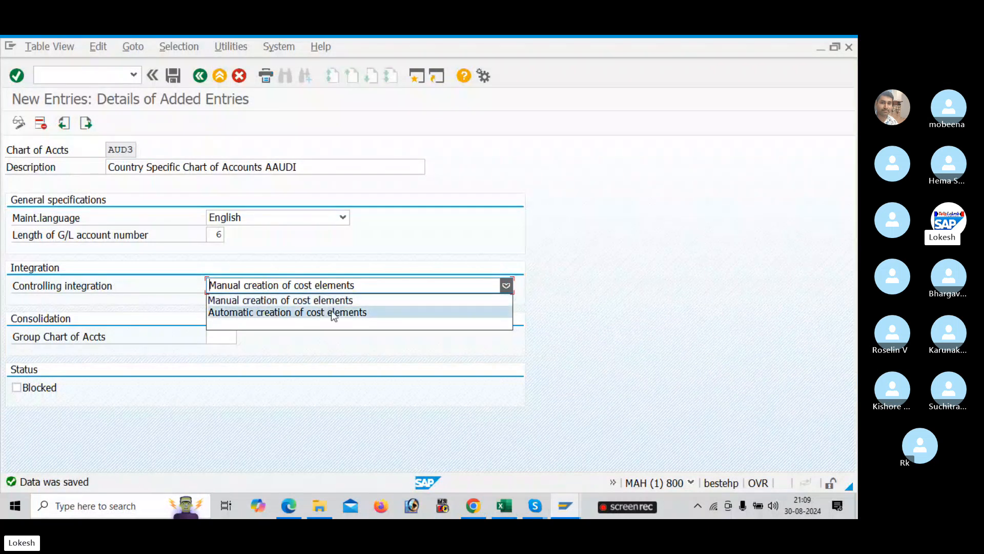
pyautogui.click(185, 301)
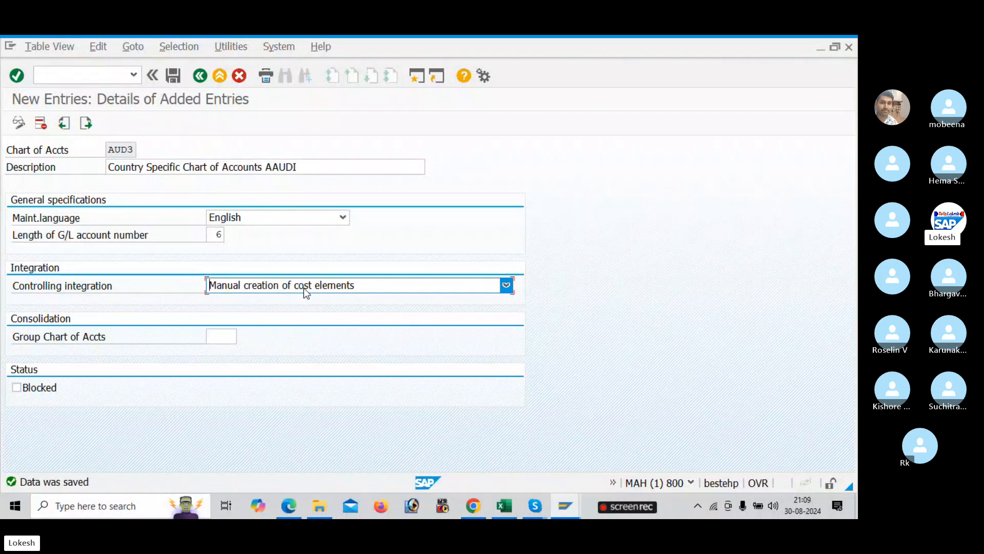
pyautogui.click(447, 282)
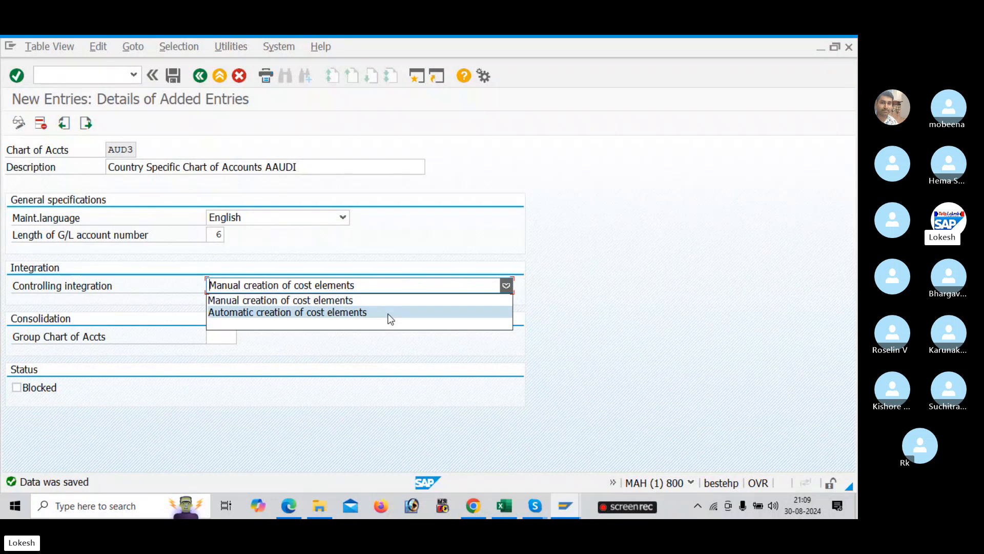
pyautogui.click(557, 219)
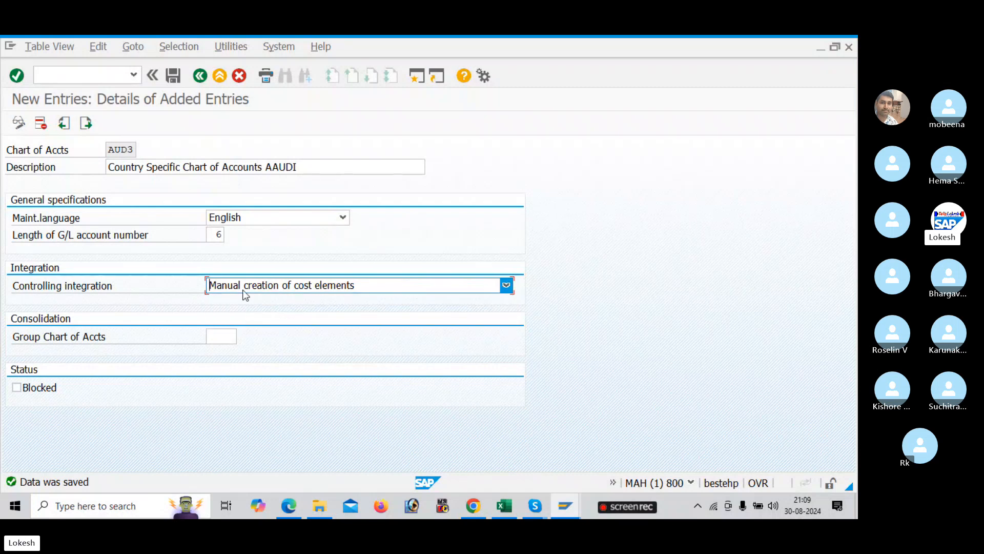
# Review the details of AUD1 and AUD3 among the added entries, and return to the list of all charts of accounts
pyautogui.click(200, 77)
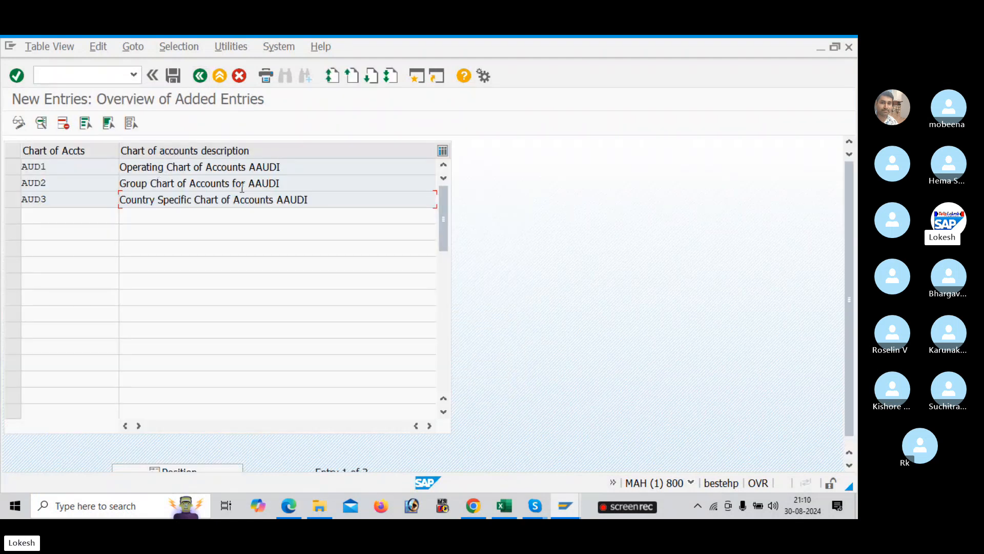
pyautogui.doubleClick(327, 173)
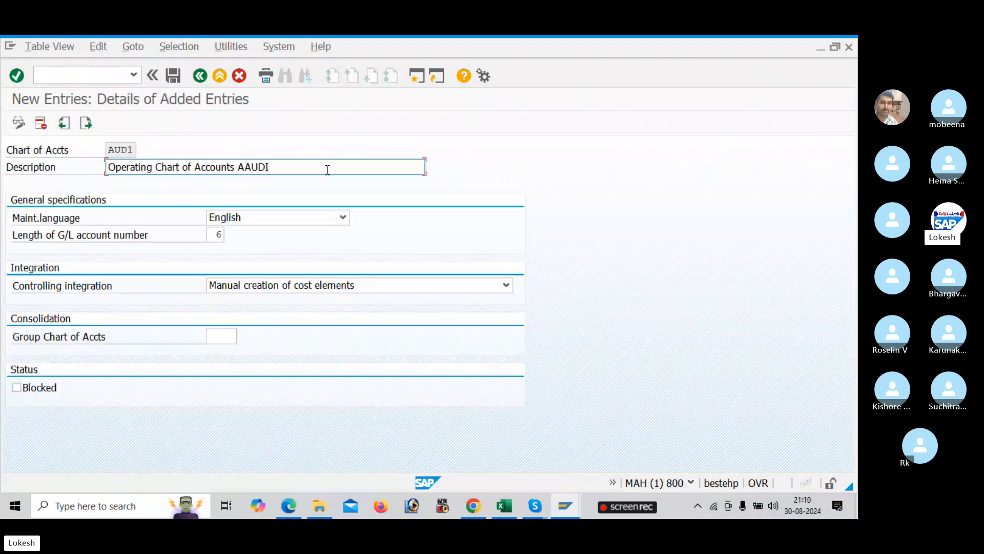
pyautogui.click(199, 77)
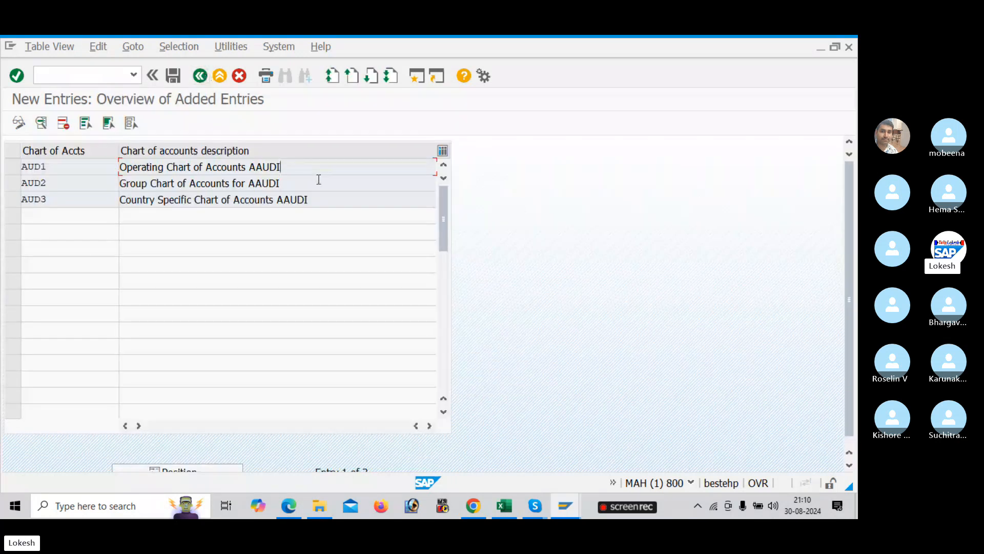
pyautogui.click(286, 185)
pyautogui.doubleClick(316, 201)
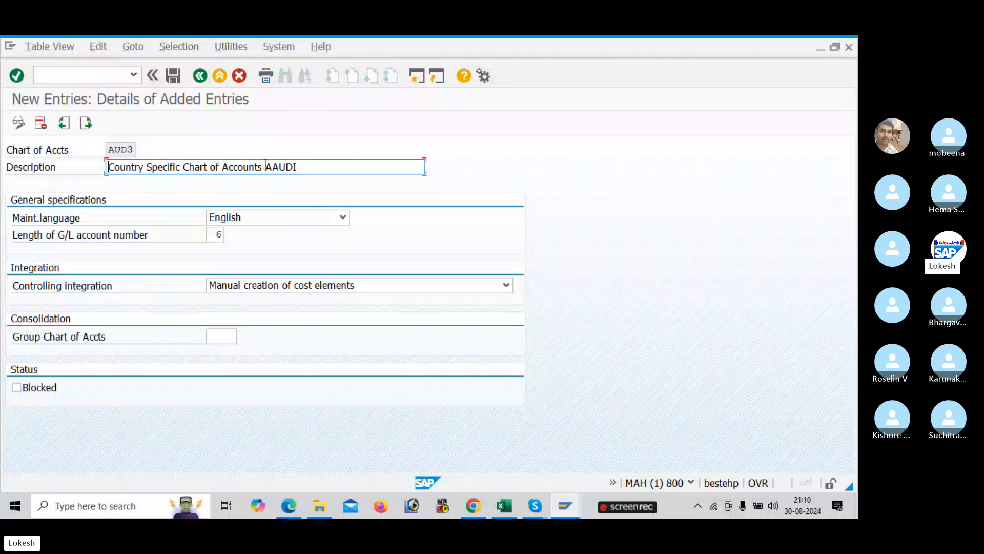
pyautogui.click(200, 76)
pyautogui.click(200, 76)
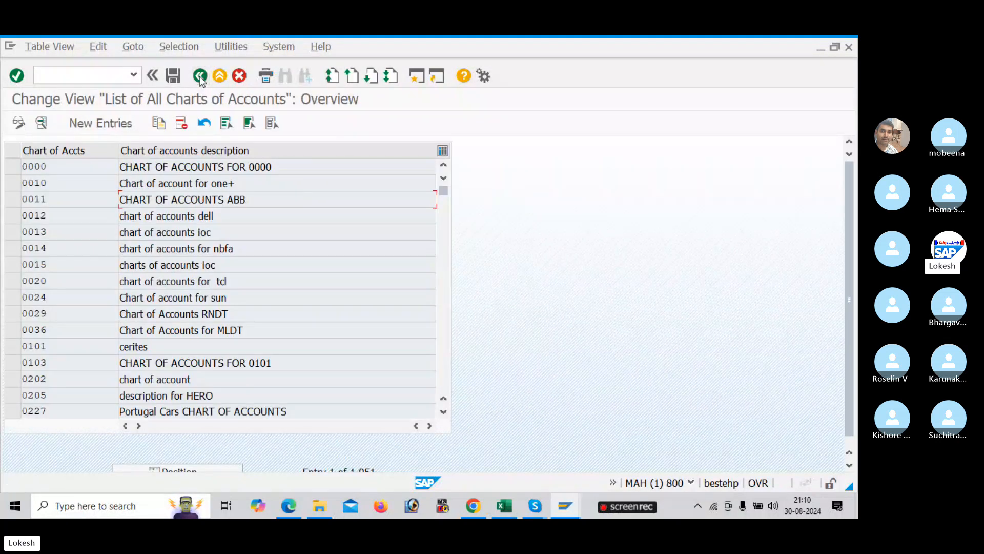
# Look up the company code assignment transaction in the Excel sheet and open OB62 in SAP
pyautogui.hotkey('alt', 'Tab')
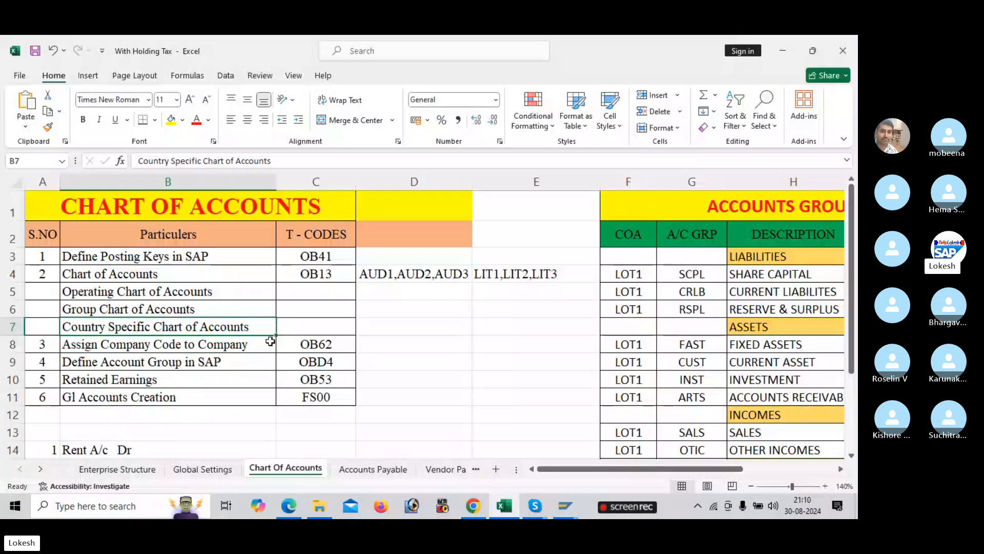
pyautogui.click(270, 341)
pyautogui.click(323, 345)
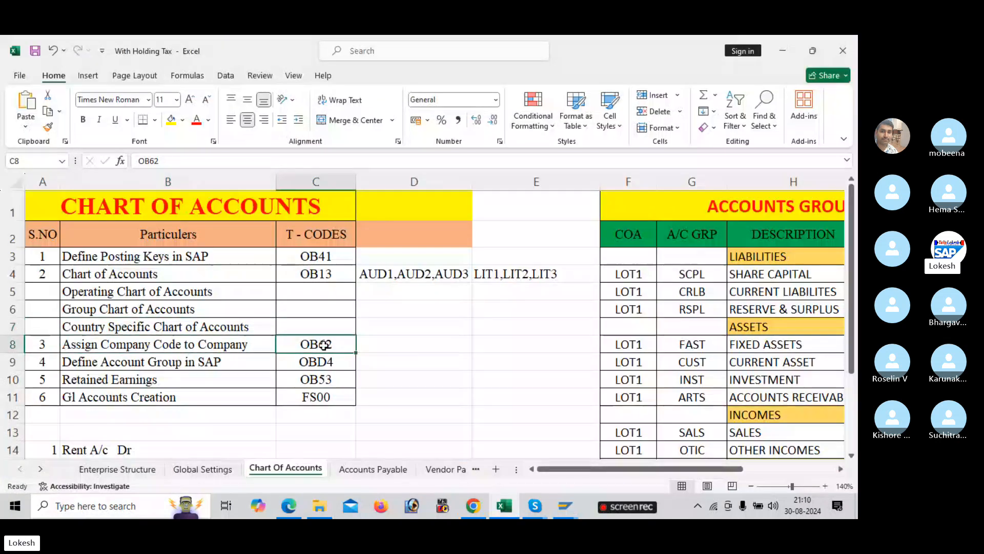
pyautogui.hotkey('alt', 'Tab')
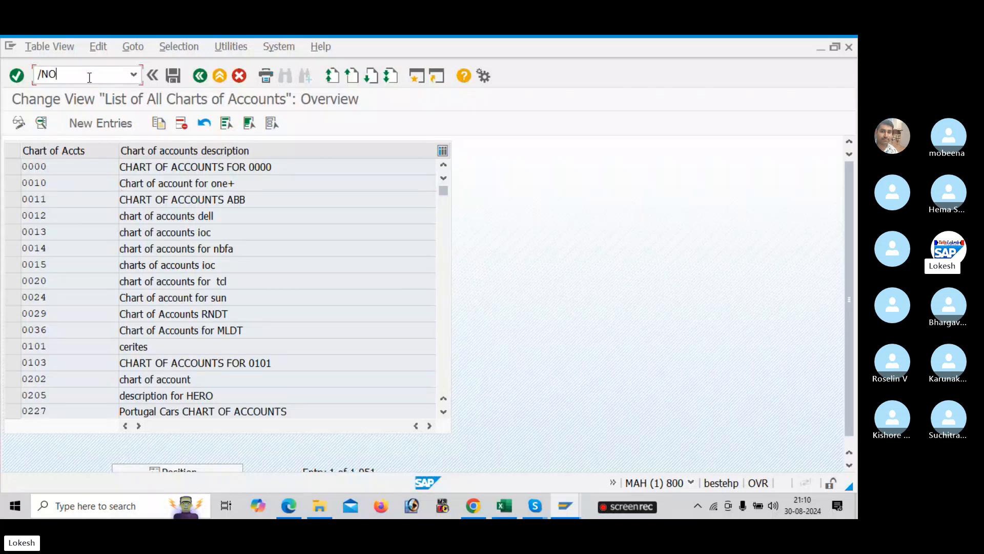
pyautogui.click(89, 77)
pyautogui.write('/NOB62')
pyautogui.press('Return')
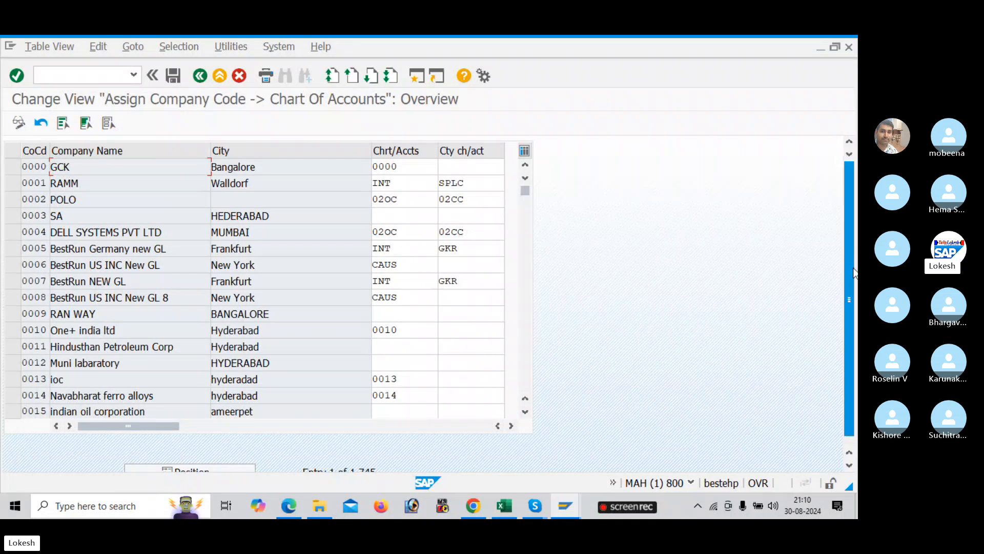
# Position the company code assignment list at company code AUD1
pyautogui.moveTo(848, 297); pyautogui.dragTo(848, 309)
pyautogui.click(220, 463)
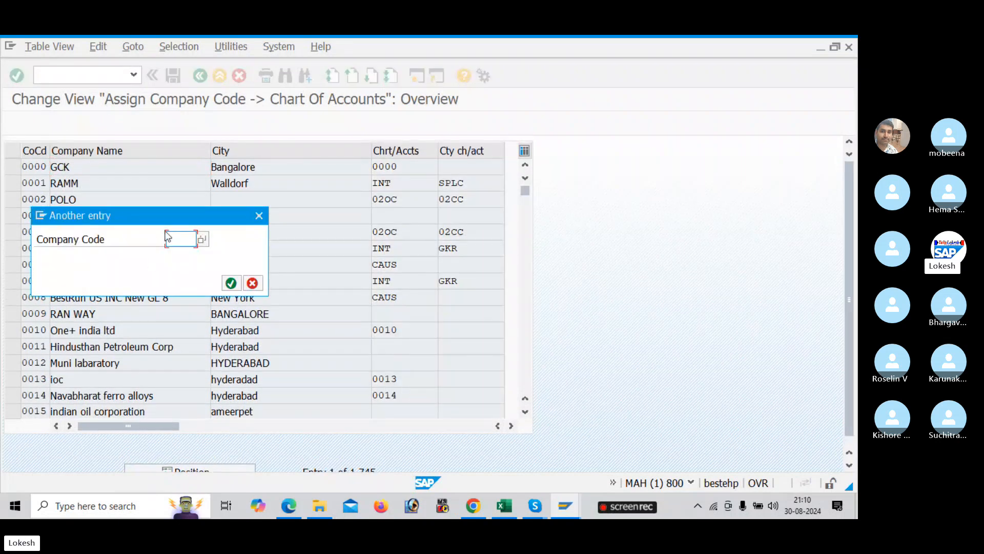
pyautogui.write('aud1')
pyautogui.press('Return')
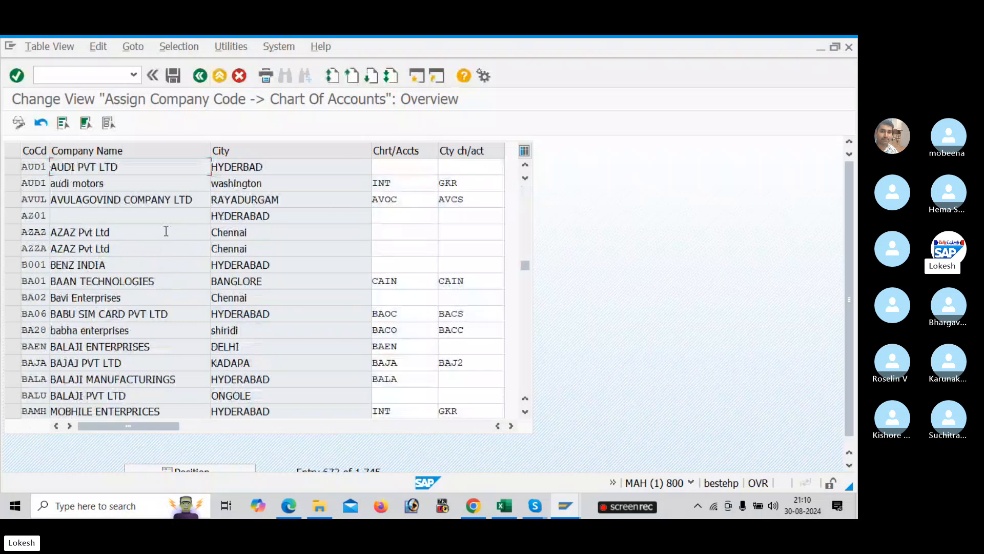
# Assign operating chart of accounts AUD1 to company code AUD1, AUDI PVT LTD
pyautogui.click(398, 163)
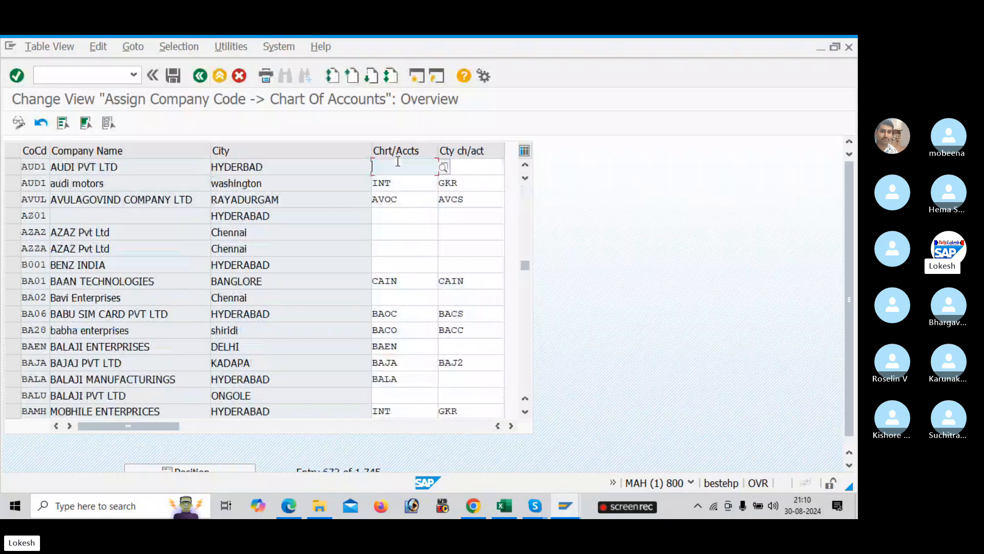
pyautogui.click(475, 163)
pyautogui.click(408, 163)
pyautogui.write('AU')
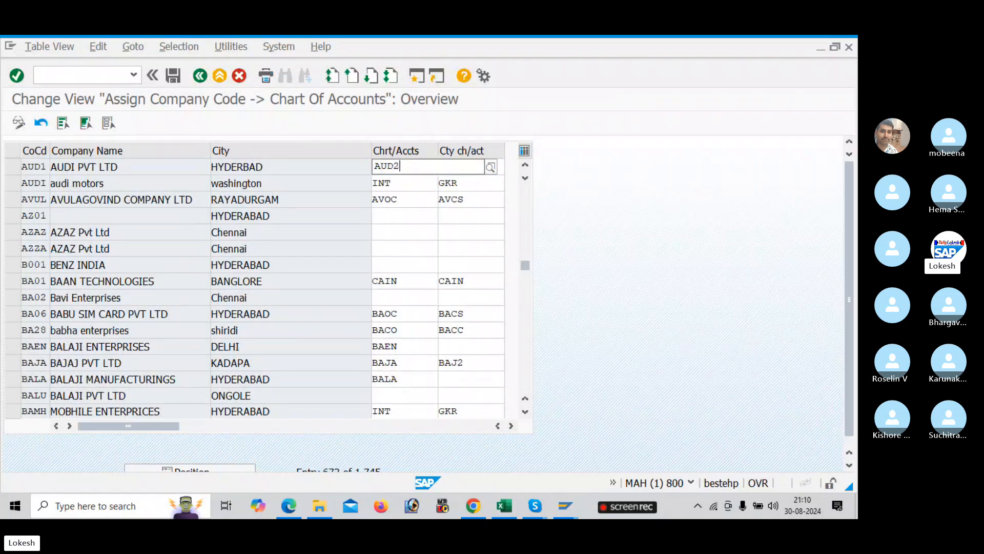
pyautogui.write('D2')
pyautogui.press('BackSpace')
pyautogui.write('1')
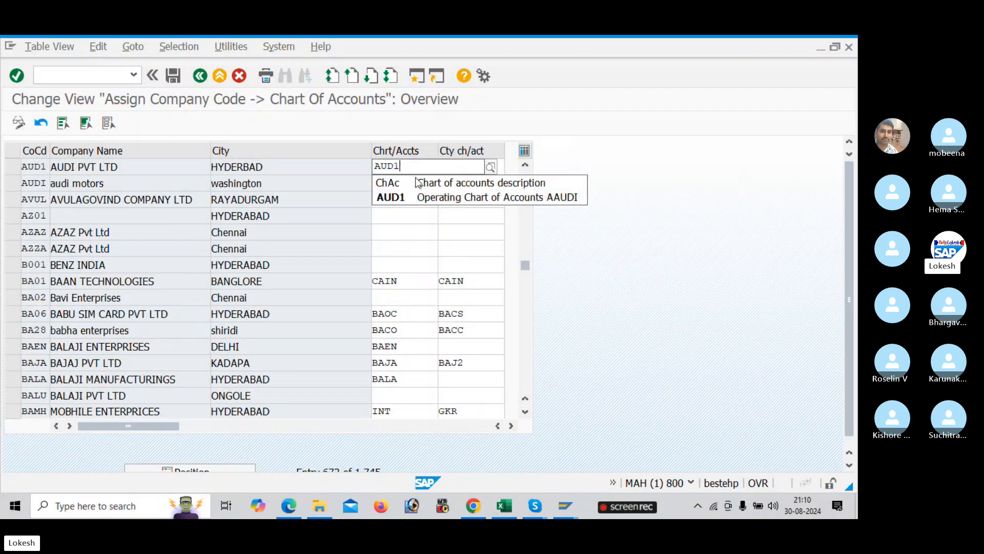
pyautogui.press('Return')
# Assign AUD3 as the country chart of accounts of company code AUD1, and save under the AAUDI chart of accounts customizing request
pyautogui.click(472, 171)
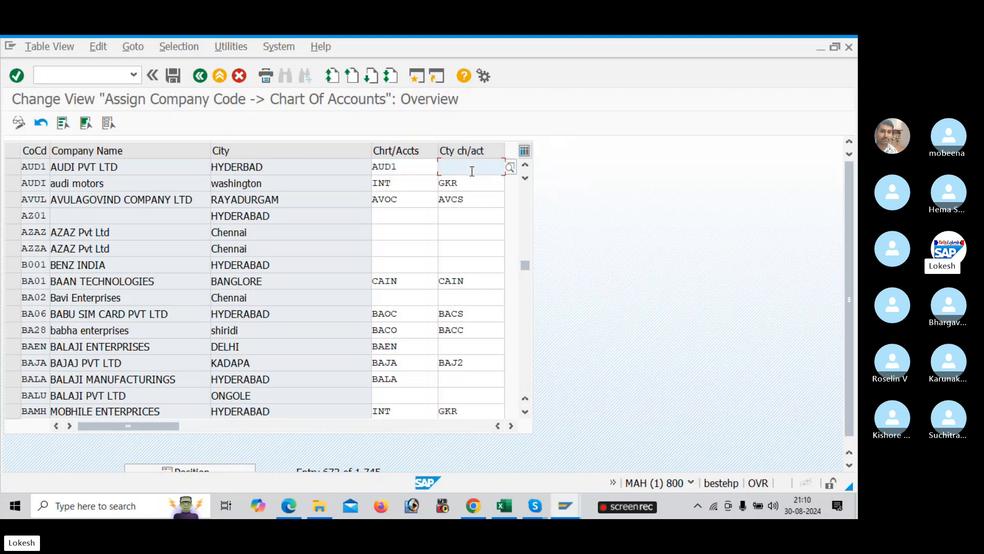
pyautogui.write('AUD3')
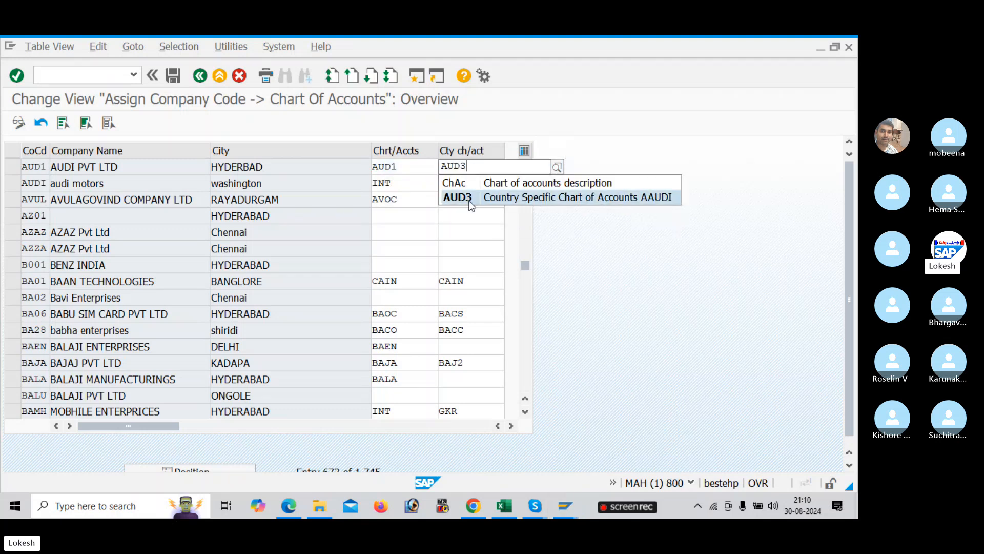
pyautogui.click(470, 200)
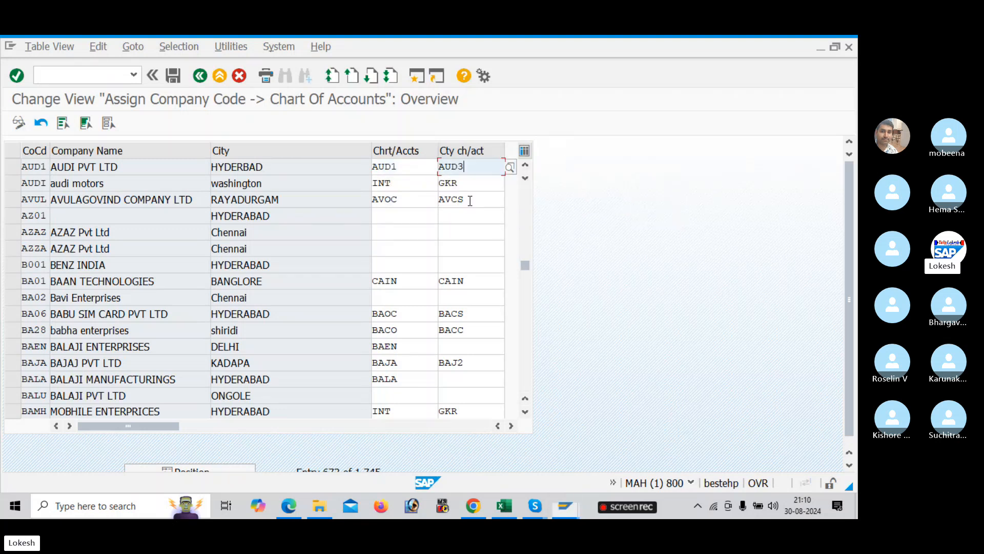
pyautogui.click(173, 75)
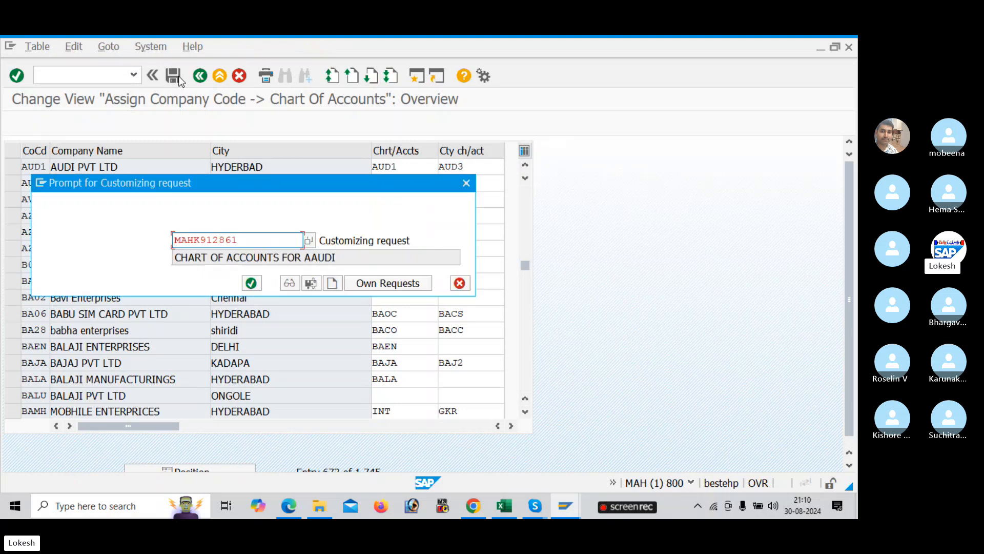
pyautogui.click(252, 282)
# Switch to the Chart of Accounts configuration PDF and read through to the account group definition section following the company code assignment
pyautogui.hotkey('alt', 'Tab')
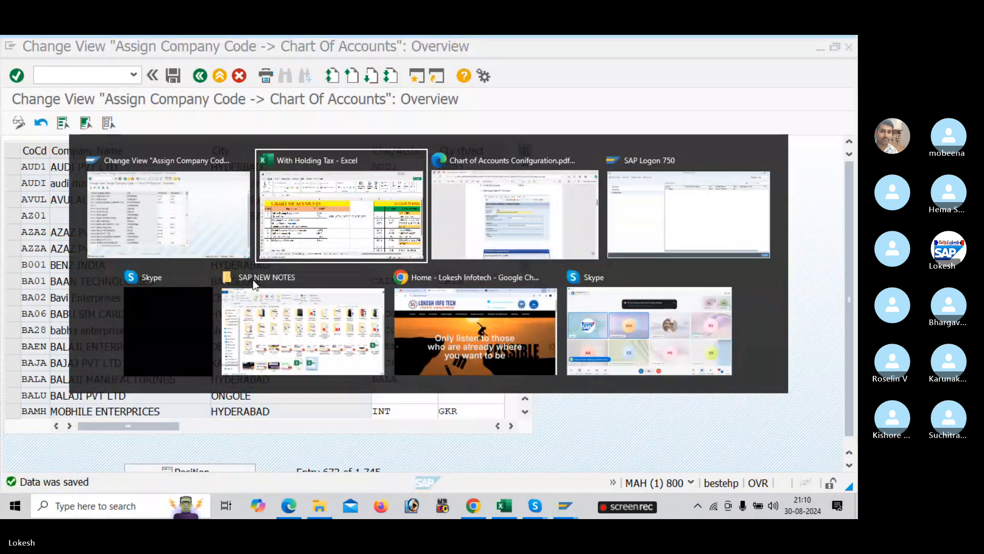
pyautogui.press('Tab')
pyautogui.scroll(-5, 253, 278)
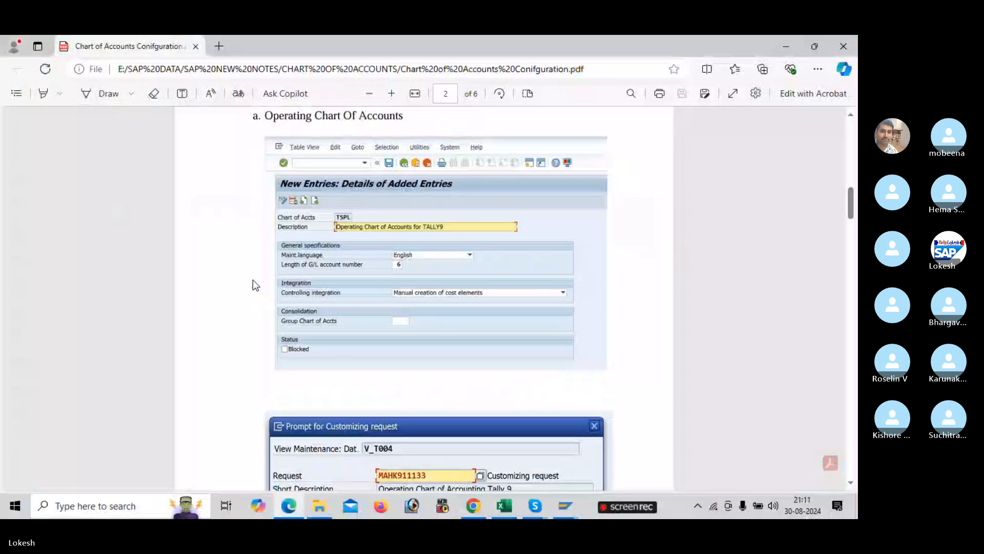
pyautogui.scroll(-12, 254, 280)
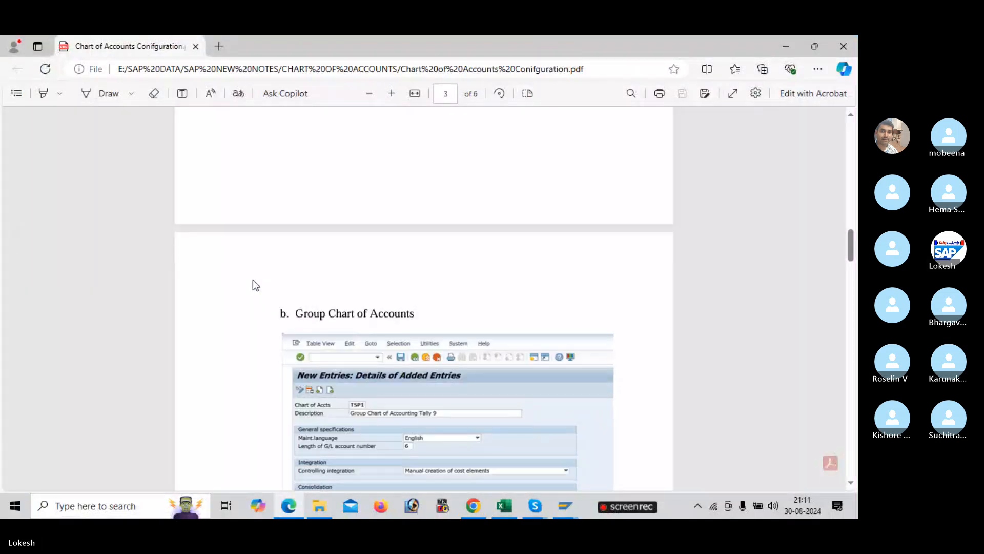
pyautogui.scroll(-10, 253, 284)
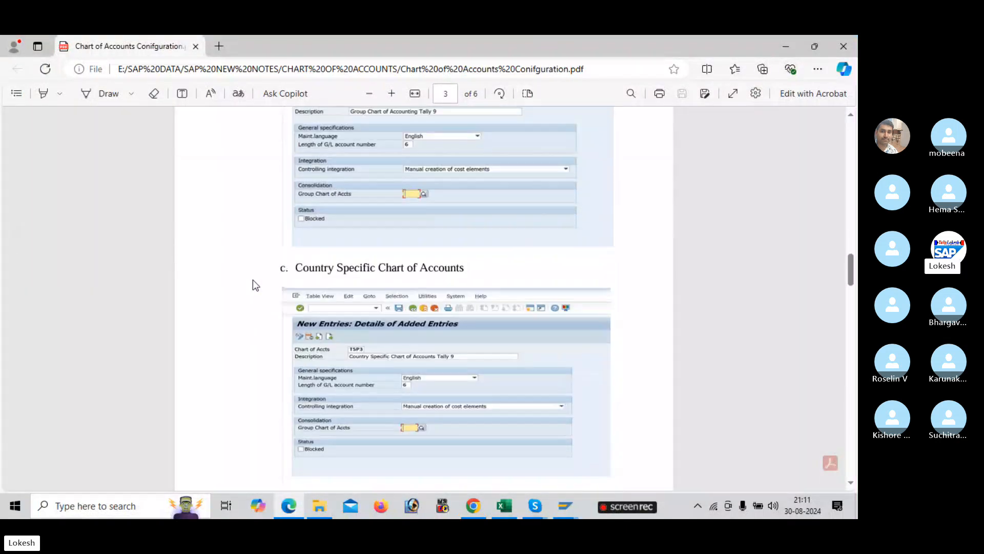
pyautogui.scroll(-8, 255, 285)
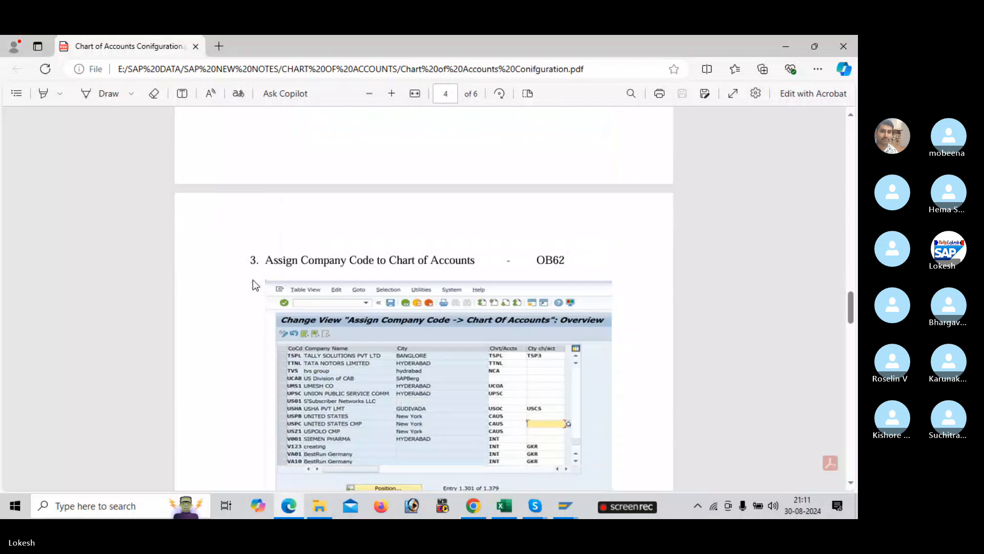
pyautogui.scroll(-3, 255, 285)
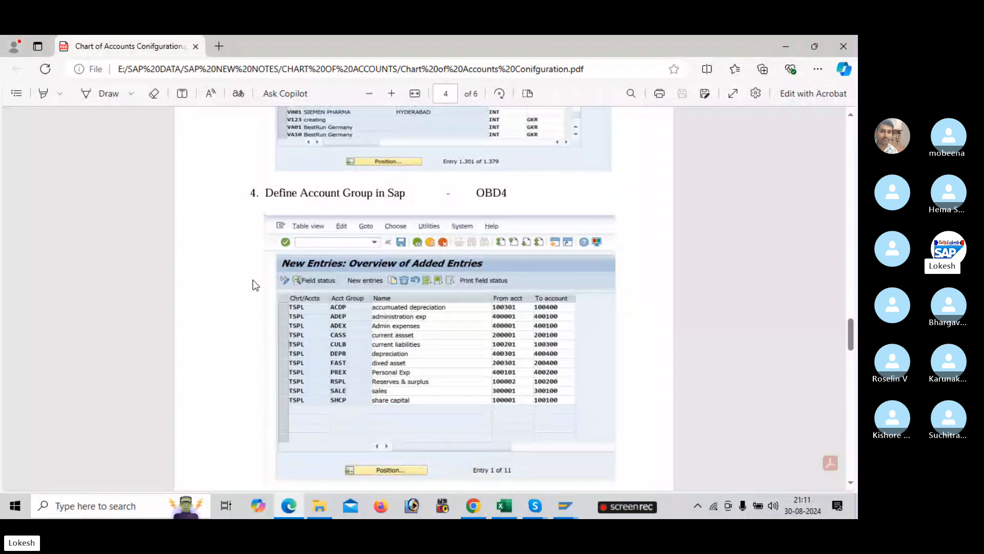
# Switch to the With Holding Tax workbook in Excel and look through the accounts groups table from liabilities to expenses
pyautogui.hotkey('alt', 'Tab')
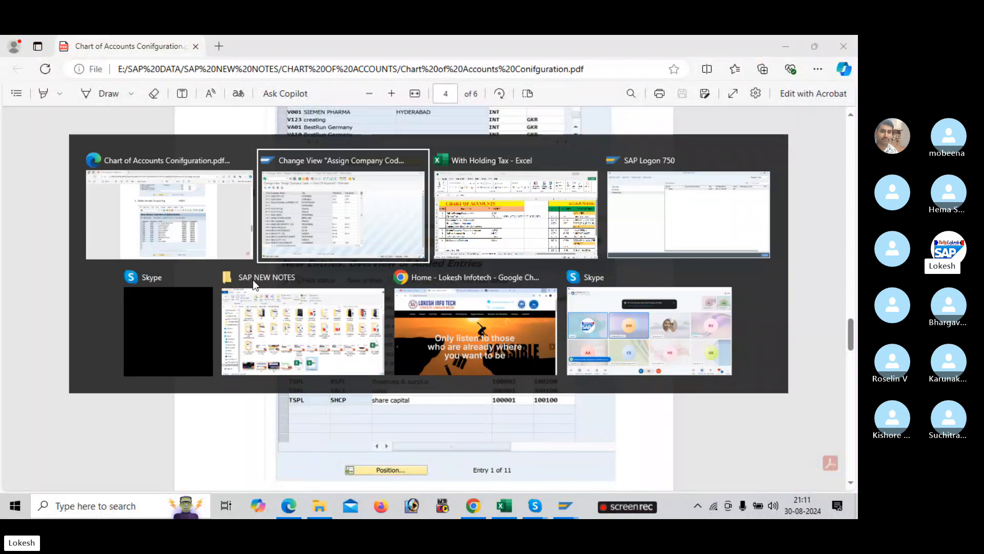
pyautogui.click(650, 296)
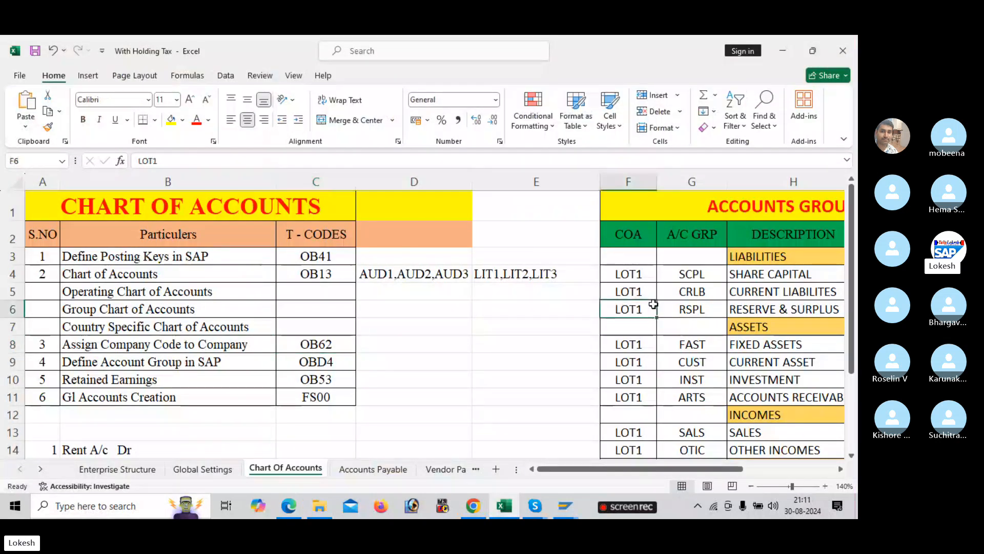
pyautogui.hscroll(5, 651, 306)
pyautogui.click(653, 304)
pyautogui.press('Right')
pyautogui.press('Down')
pyautogui.press('Down')
pyautogui.press('Down')
pyautogui.press('Down')
pyautogui.press('Down')
pyautogui.press('Down')
pyautogui.press('Down')
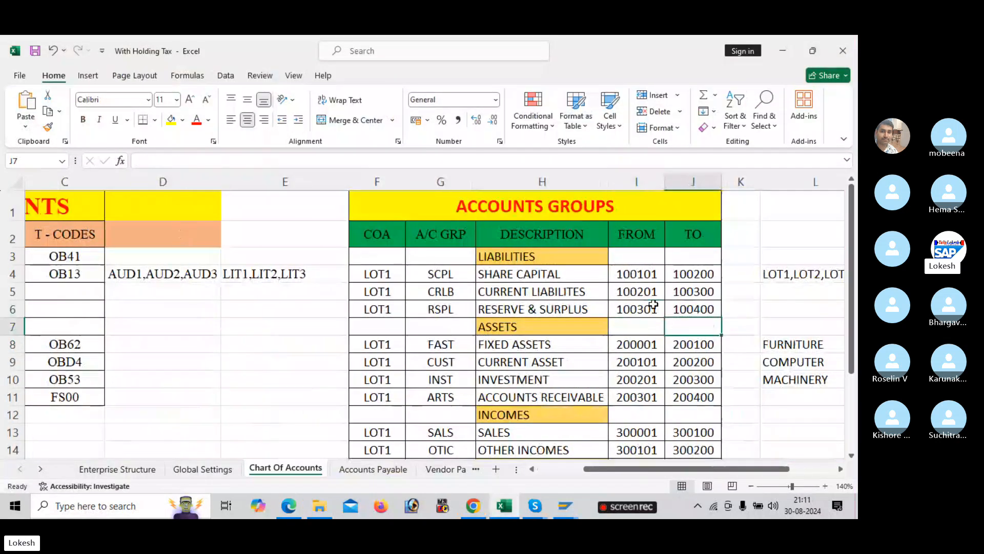
pyautogui.press('Down')
pyautogui.press('Down')
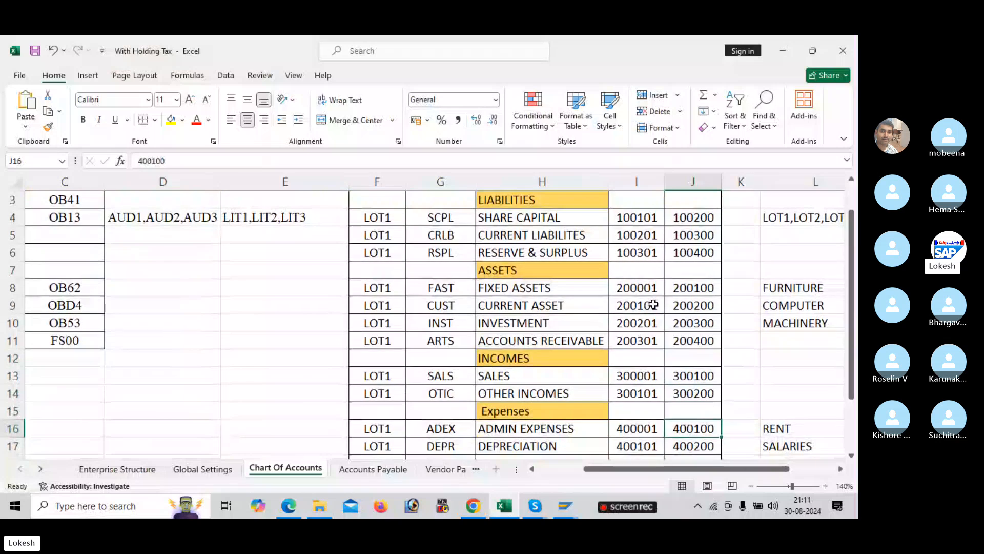
# Examine the account group codes for share capital, current liabilities, reserve and surplus, and fixed assets
pyautogui.click(510, 220)
pyautogui.click(454, 221)
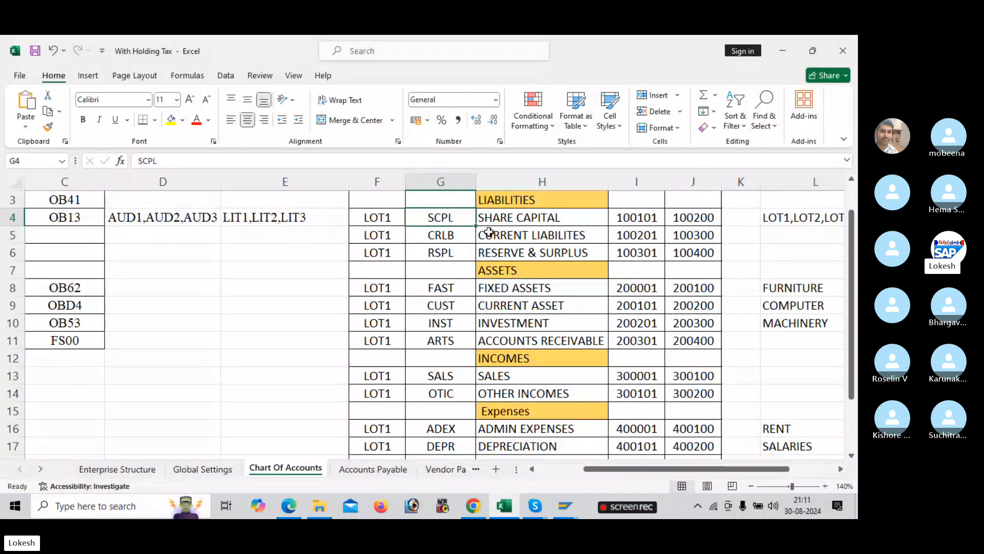
pyautogui.click(511, 238)
pyautogui.click(449, 232)
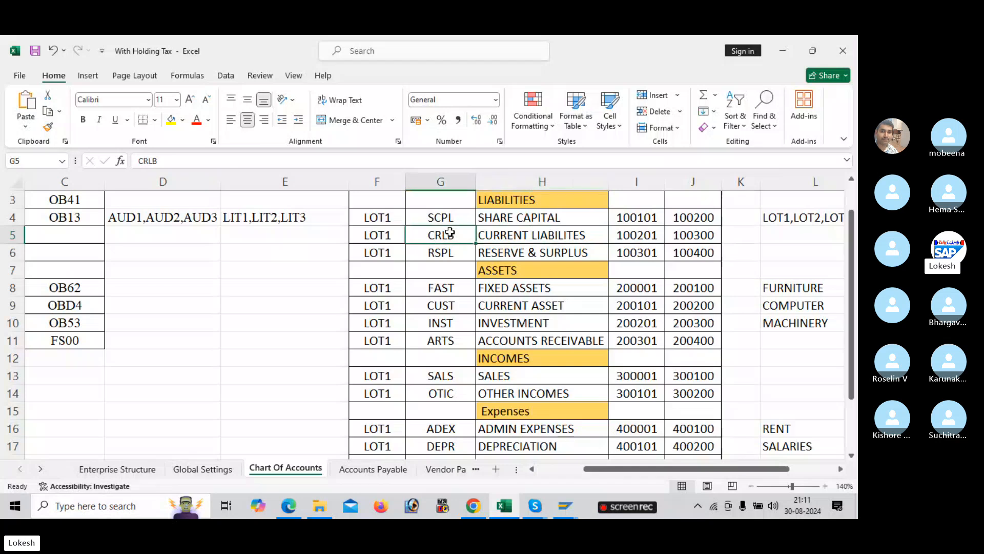
pyautogui.click(512, 252)
pyautogui.click(459, 250)
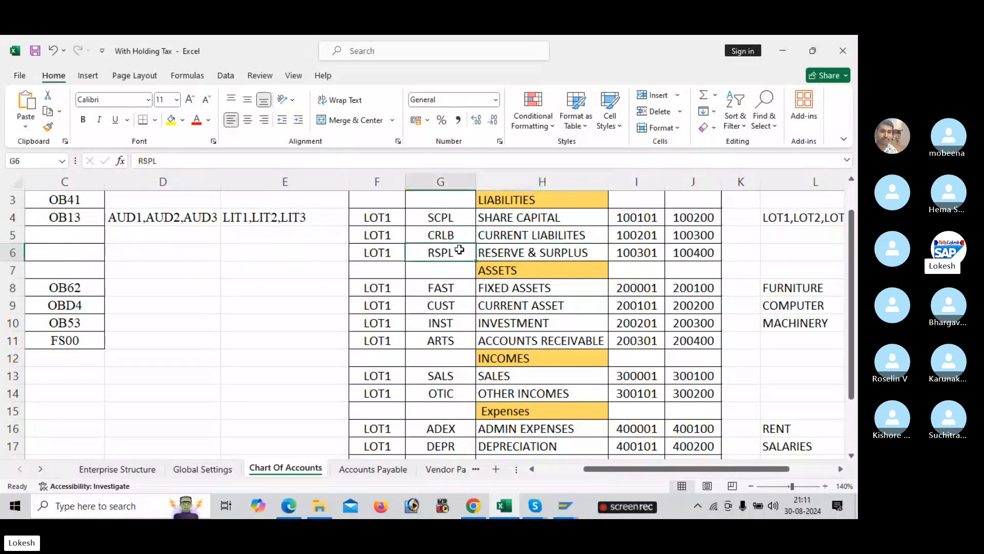
pyautogui.click(492, 288)
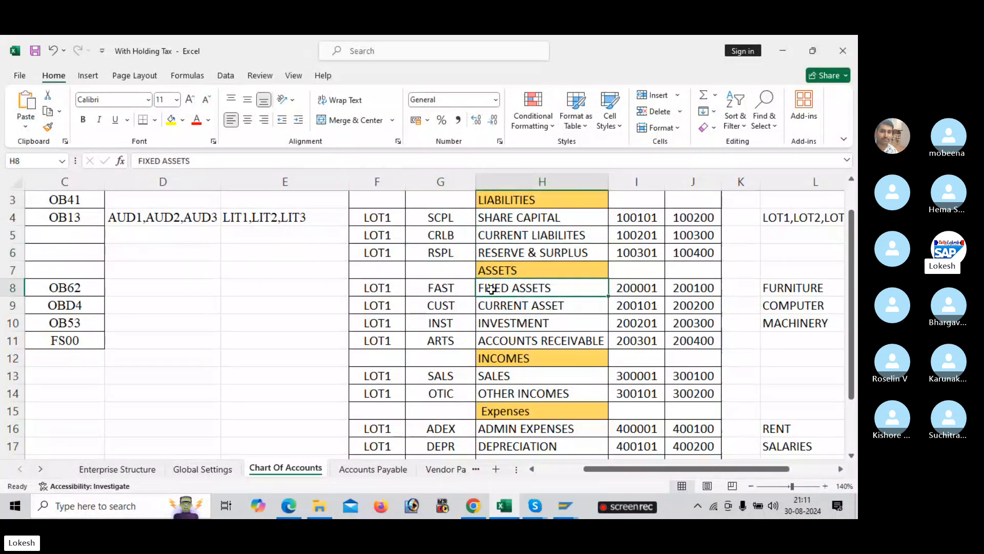
pyautogui.click(463, 289)
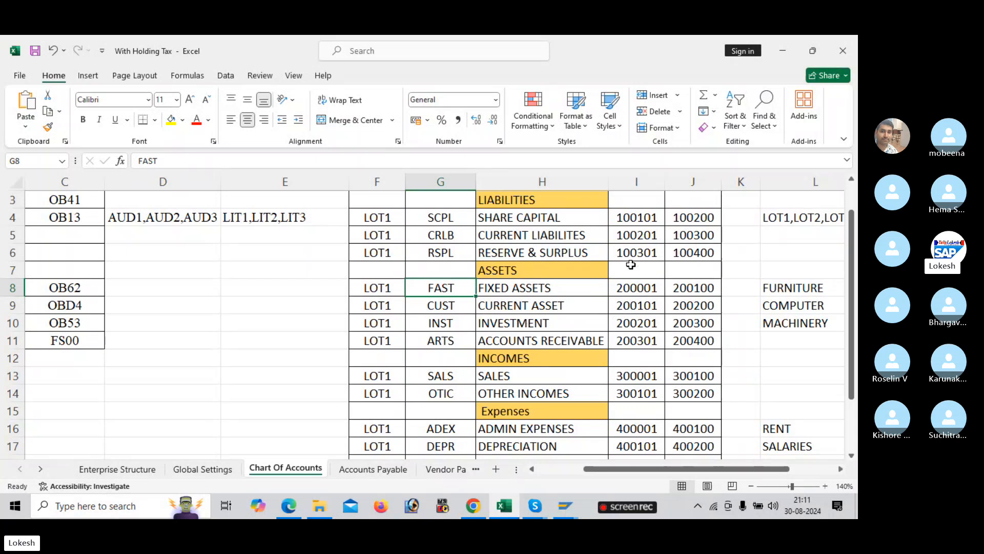
# Review the from and to account numbers of the three liabilities account groups
pyautogui.click(635, 216)
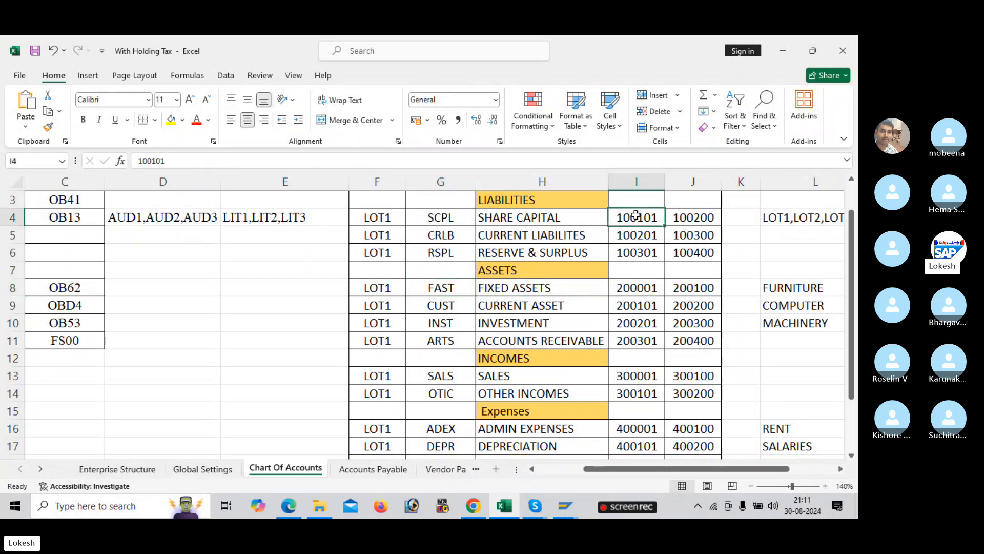
pyautogui.doubleClick(636, 217)
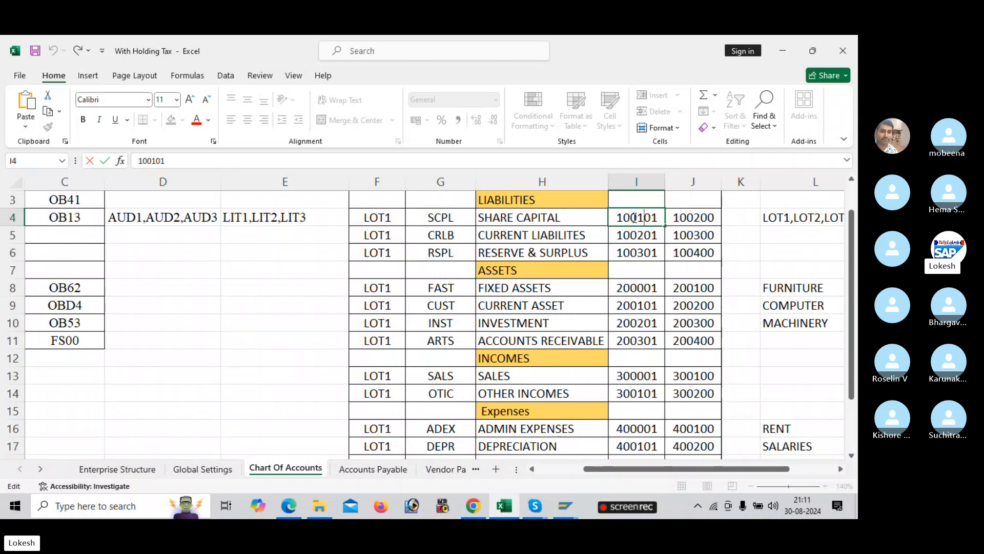
pyautogui.click(708, 219)
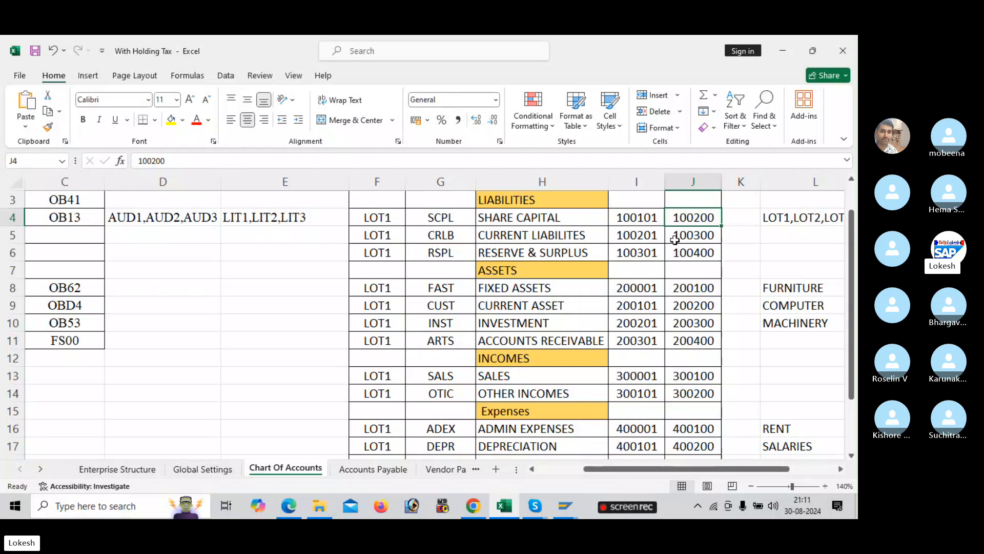
pyautogui.click(650, 241)
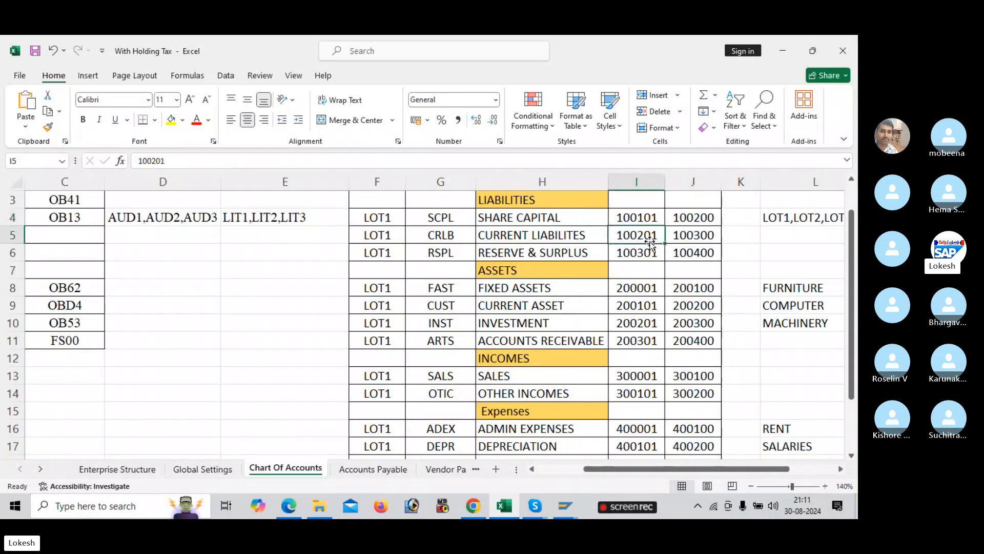
pyautogui.click(692, 238)
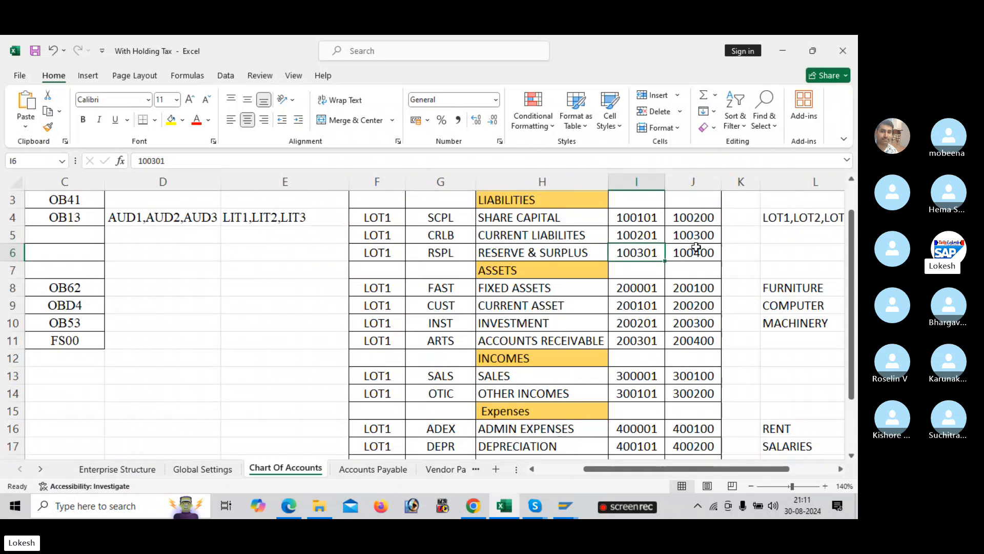
pyautogui.click(700, 251)
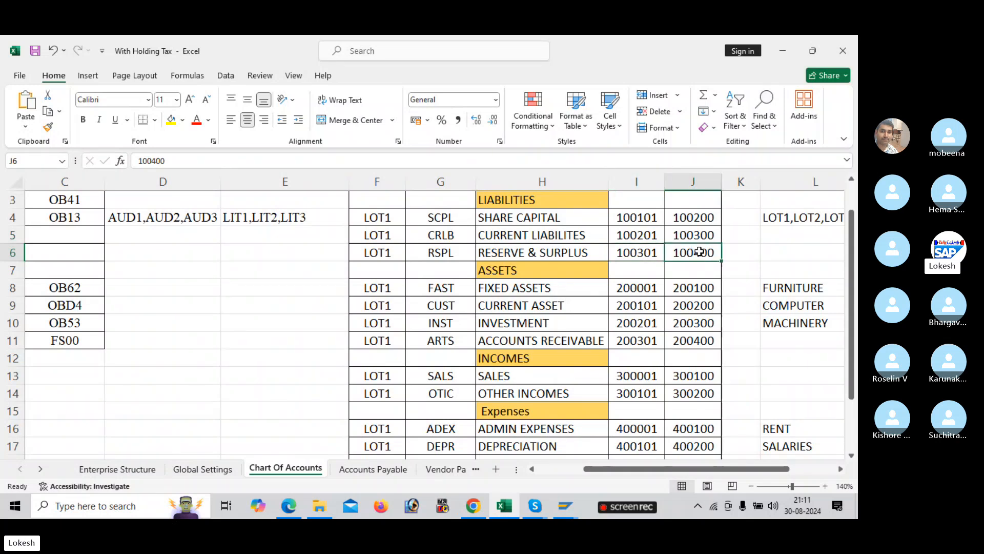
# Review the fixed assets number range together with its example accounts for furniture, computer and machinery
pyautogui.click(650, 289)
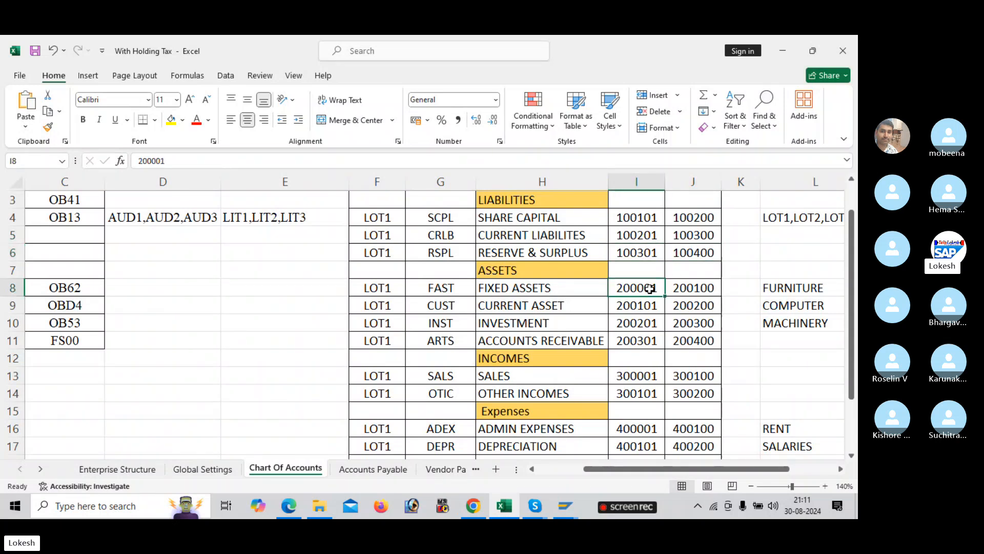
pyautogui.click(687, 289)
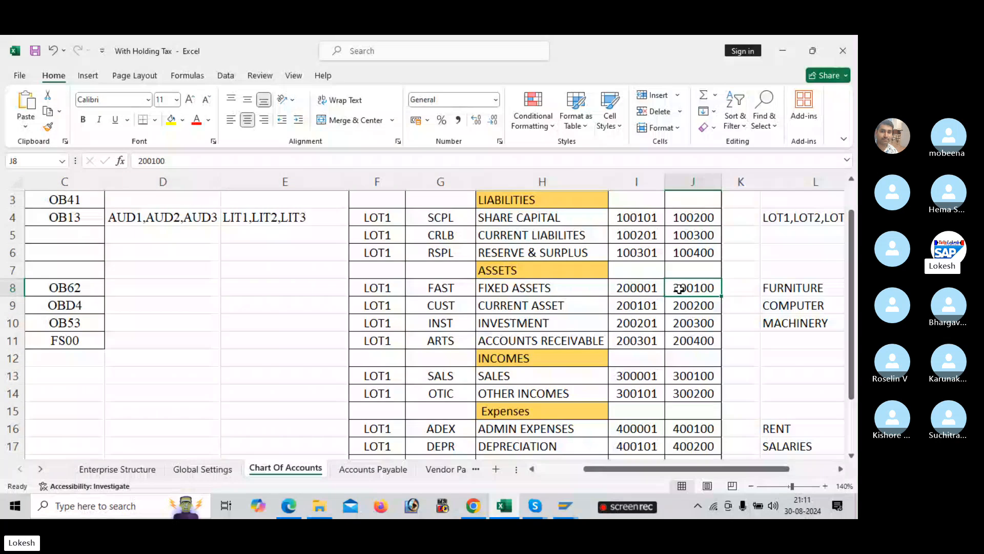
pyautogui.click(588, 288)
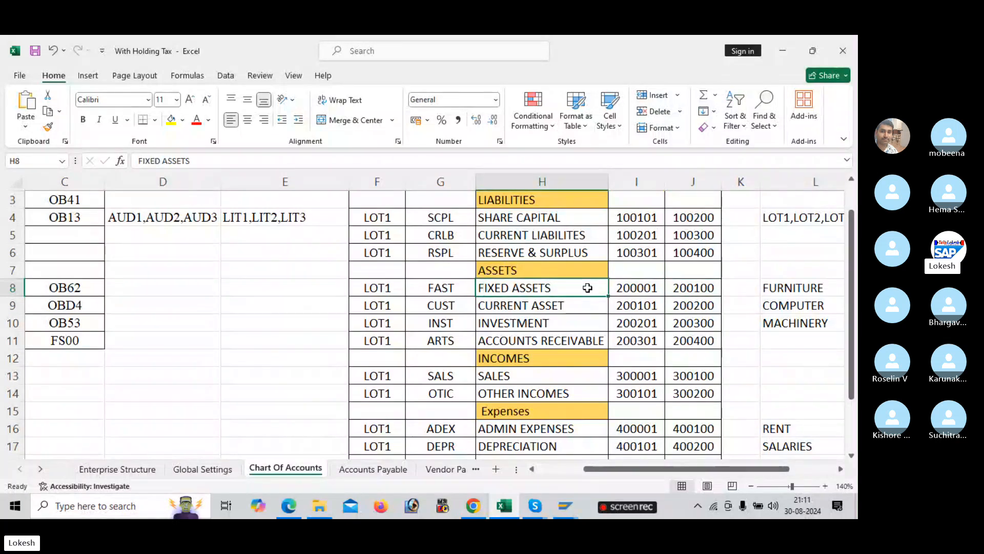
pyautogui.click(763, 289)
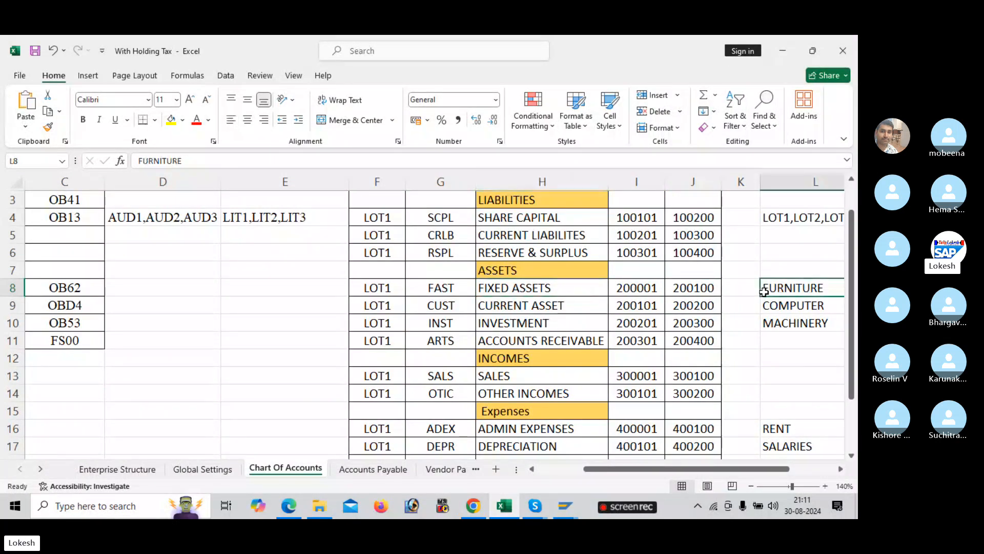
pyautogui.click(777, 309)
pyautogui.click(783, 322)
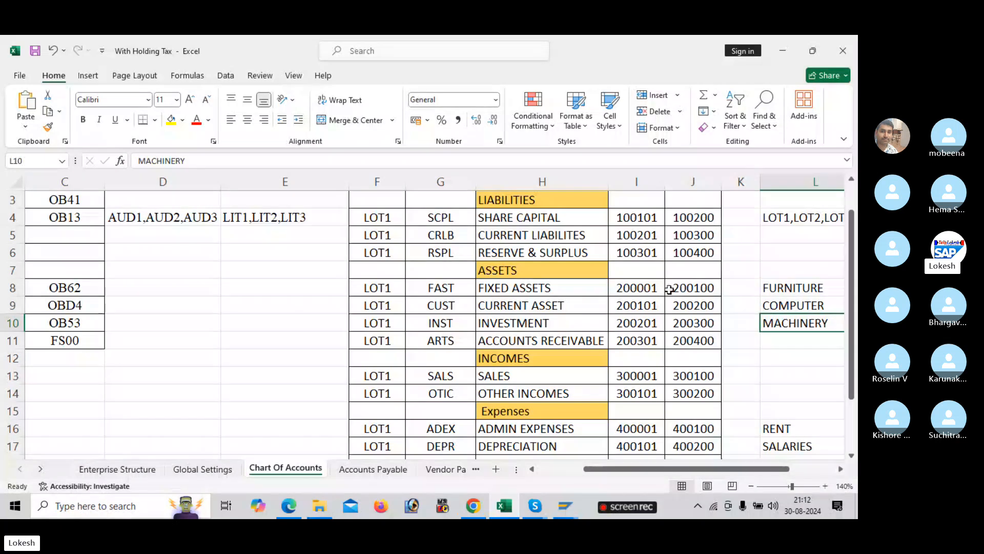
pyautogui.press('Up')
pyautogui.press('Up')
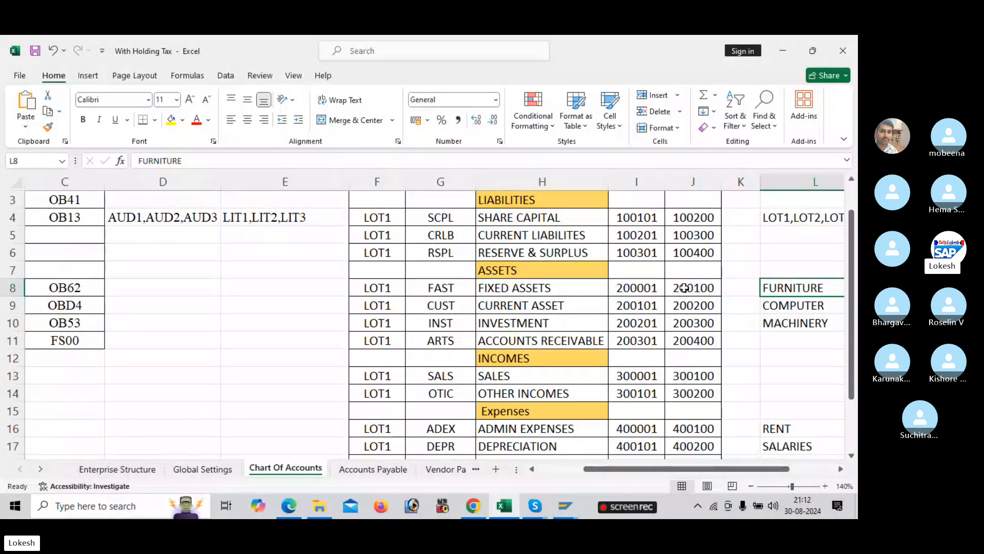
pyautogui.click(767, 305)
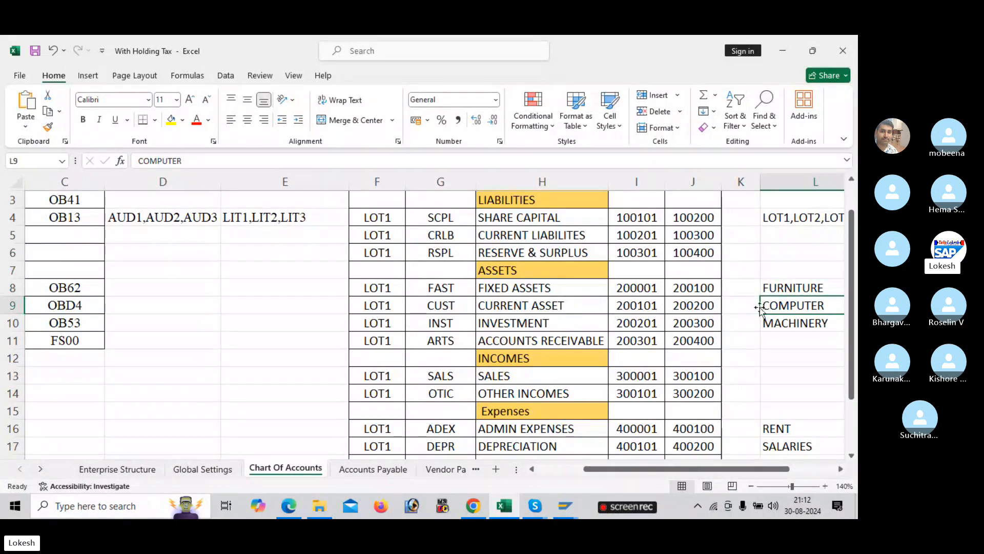
pyautogui.click(777, 321)
pyautogui.click(705, 288)
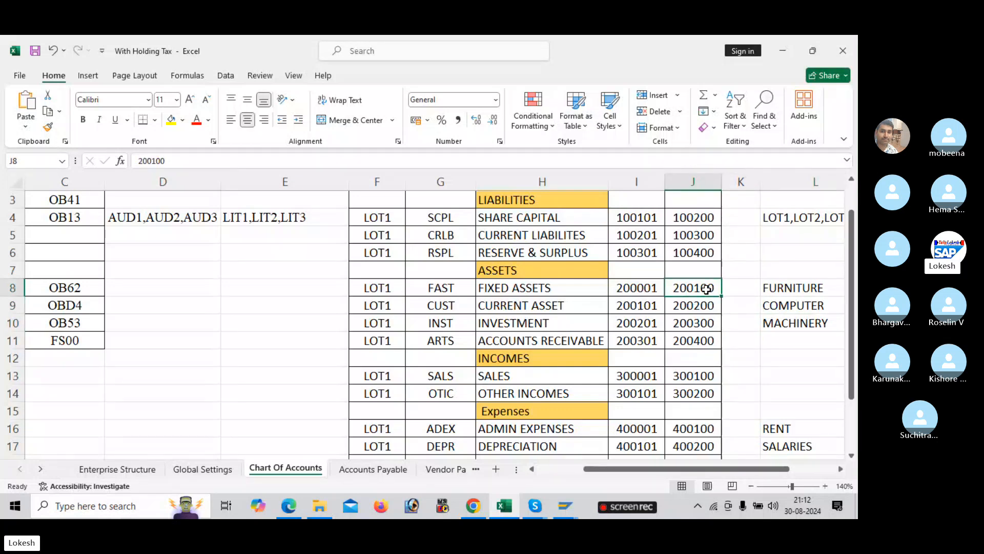
# Review the from and to account numbers of the sales and other incomes account groups
pyautogui.click(630, 374)
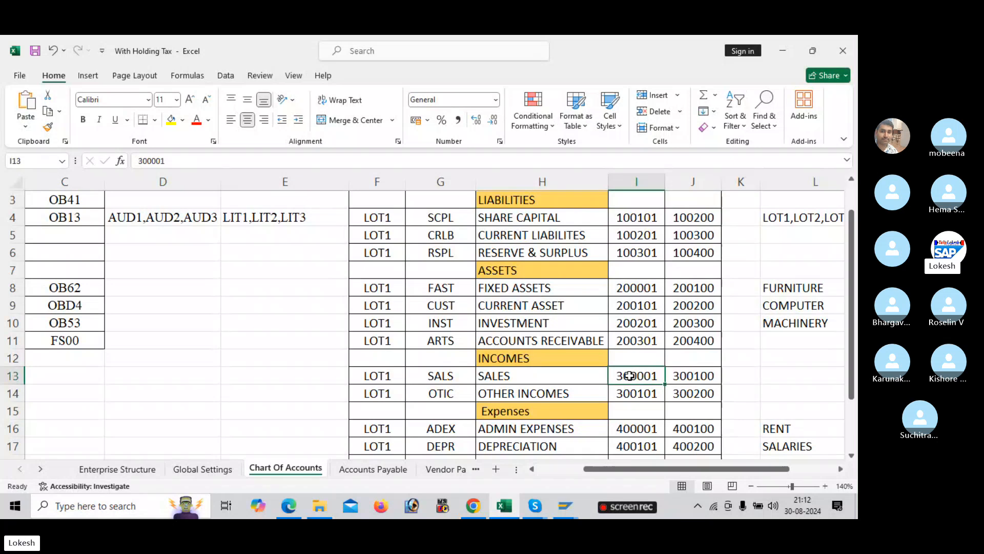
pyautogui.click(698, 374)
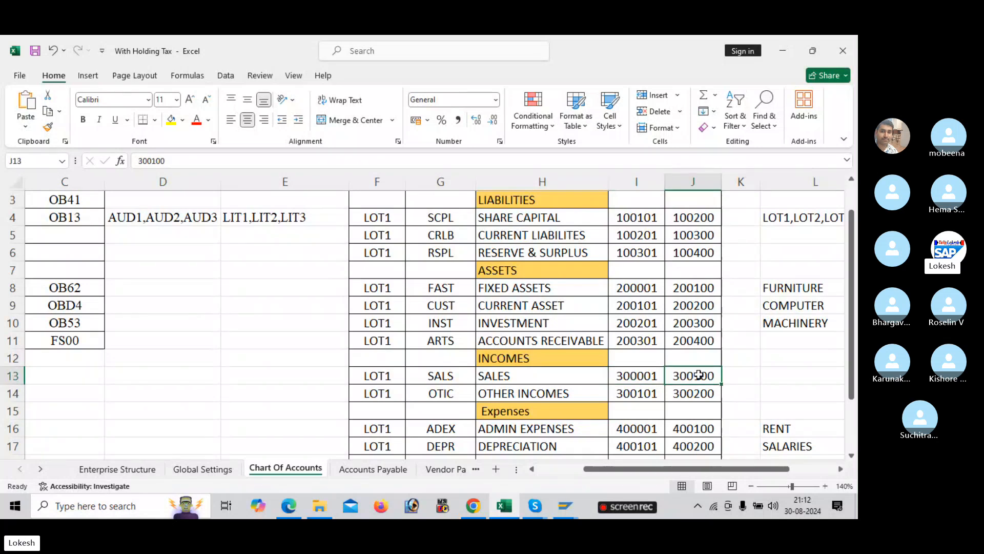
pyautogui.click(773, 375)
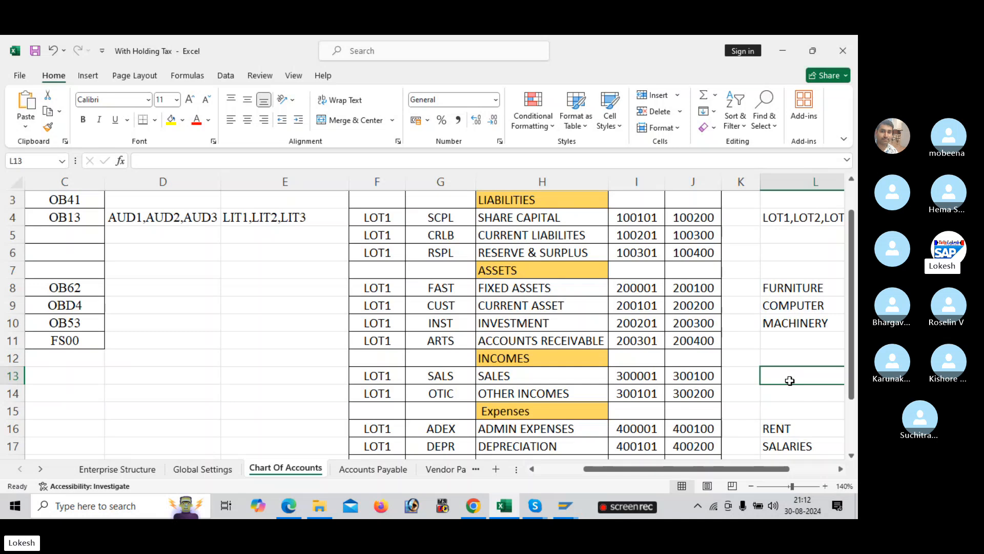
pyautogui.click(633, 391)
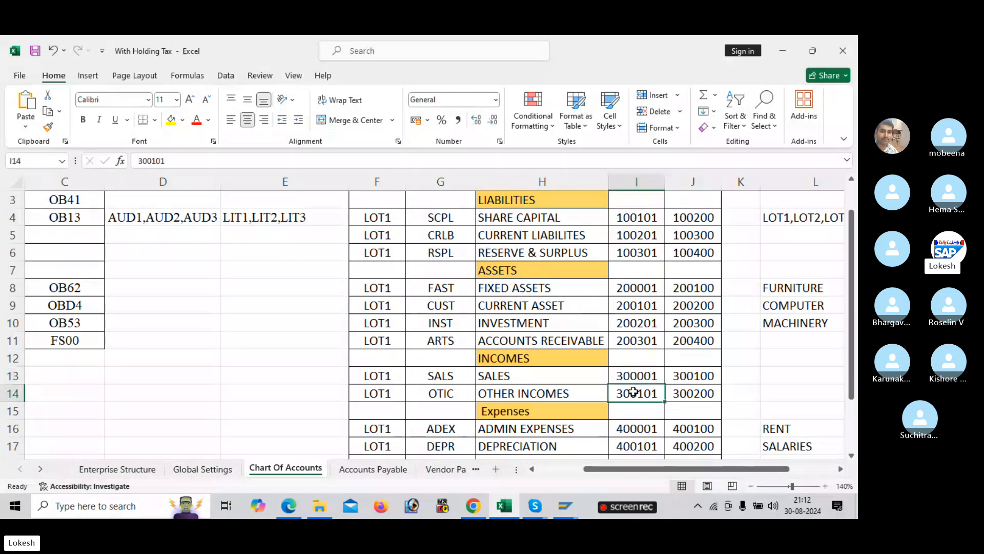
pyautogui.click(699, 395)
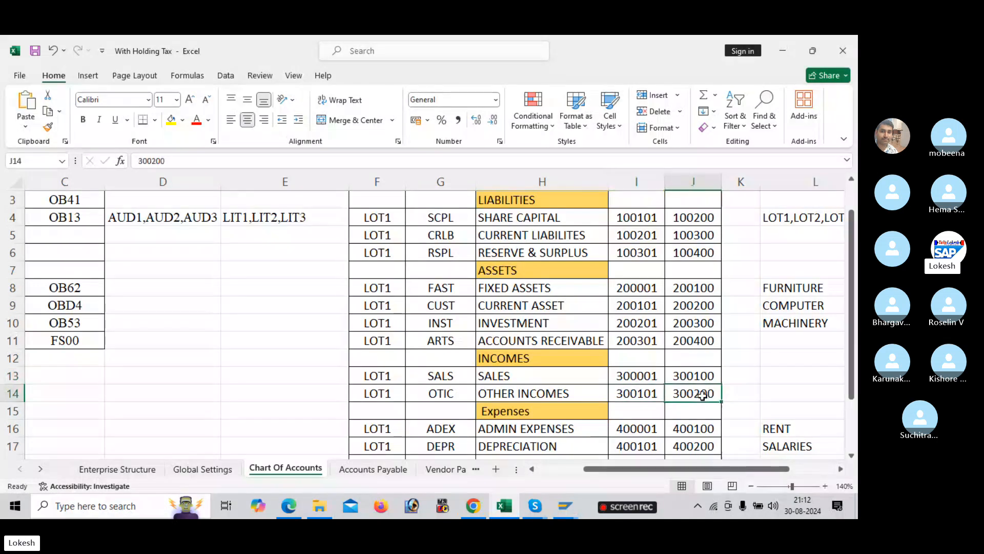
pyautogui.click(777, 398)
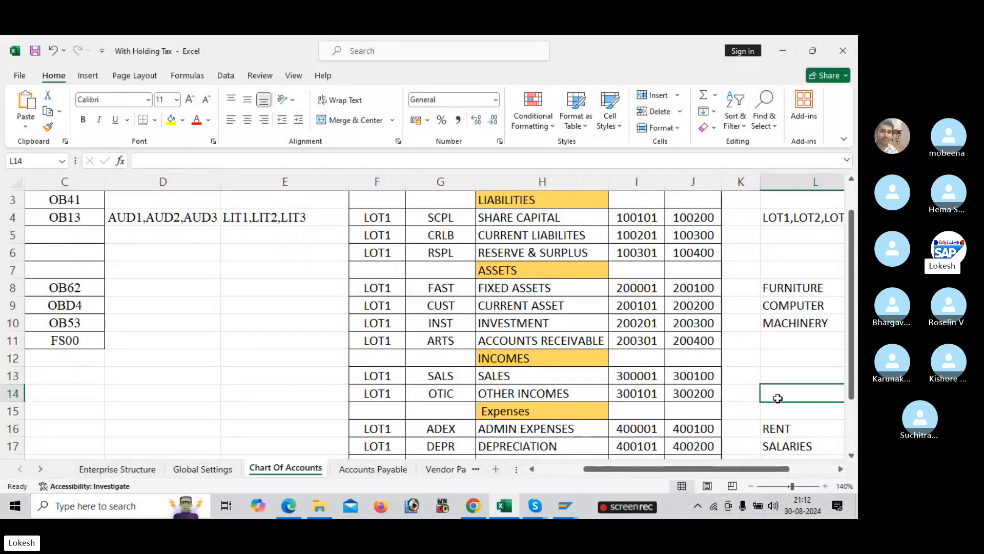
# Switch to the SAP session and open transaction OBD4 for the G/L account groups
pyautogui.click(559, 292)
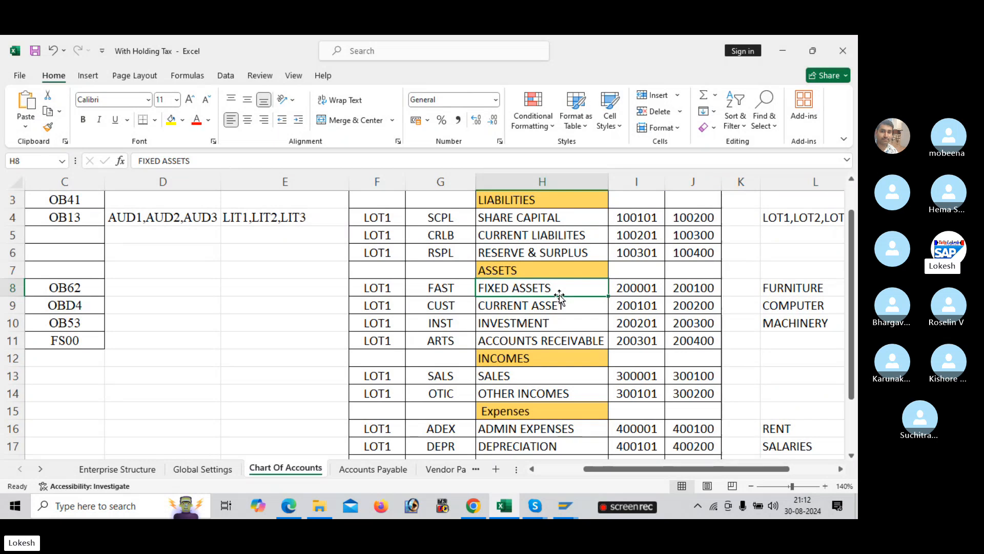
pyautogui.moveTo(566, 509)
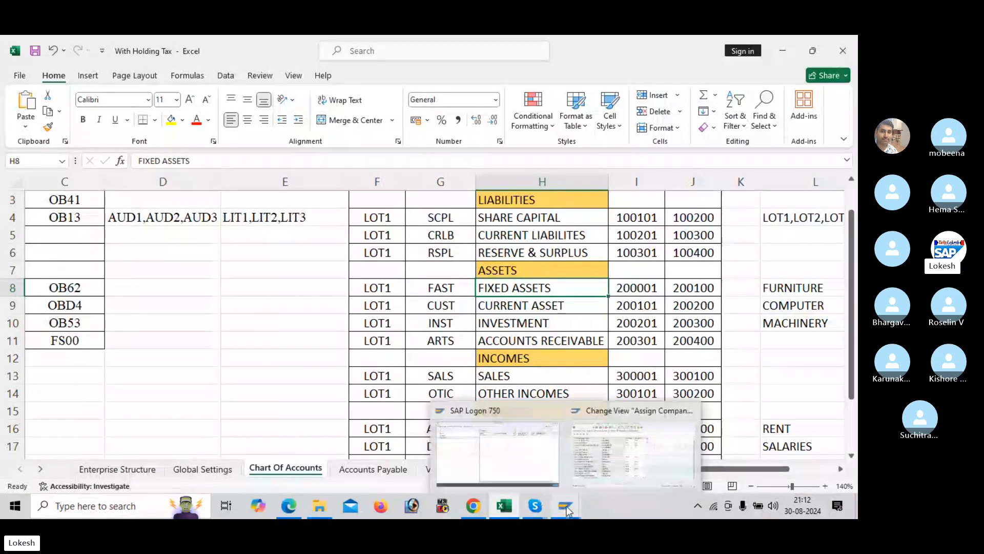
pyautogui.click(633, 446)
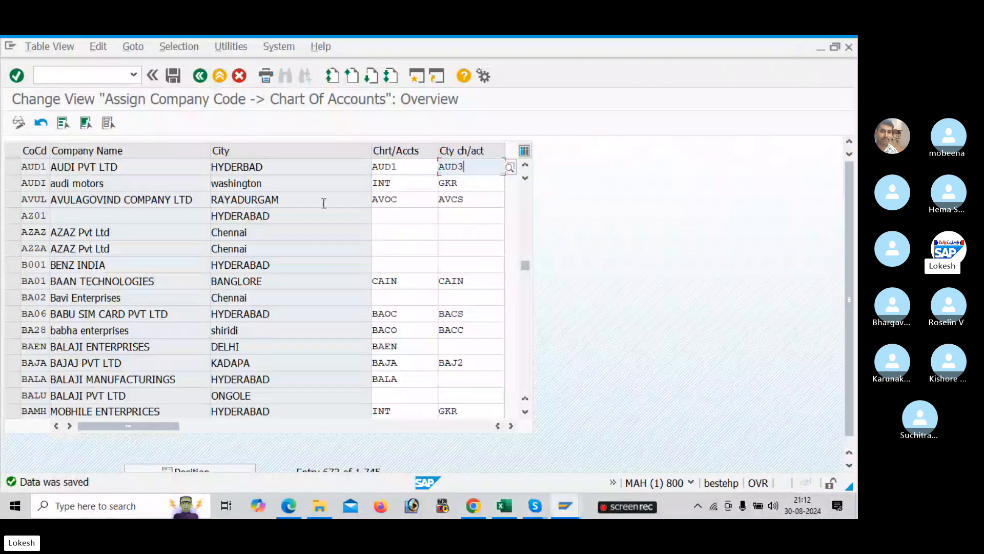
pyautogui.click(95, 74)
pyautogui.write('/N')
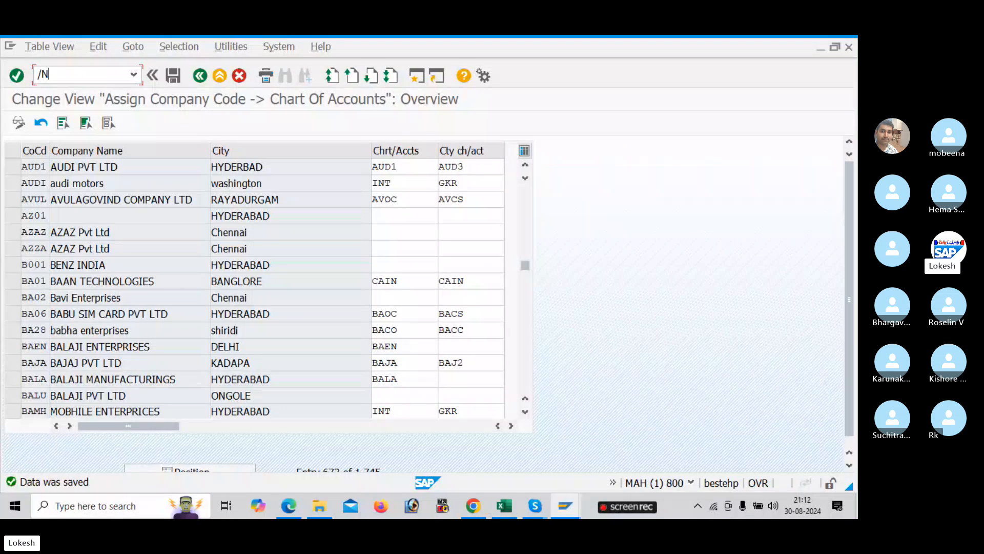
pyautogui.write('OBD4')
pyautogui.press('Return')
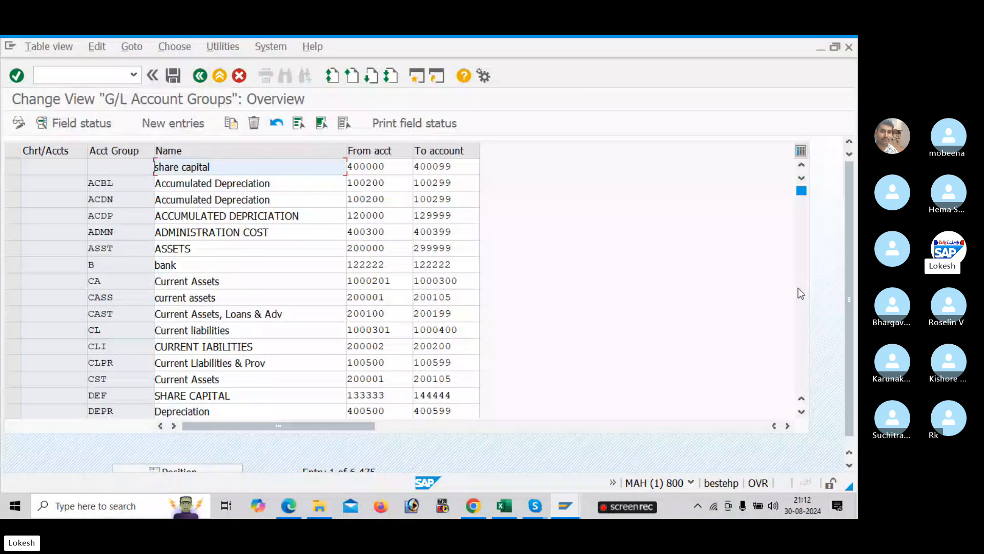
# Select the admin expenses, current assets and sales account groups of chart of accounts 0012
pyautogui.click(798, 288)
pyautogui.click(798, 287)
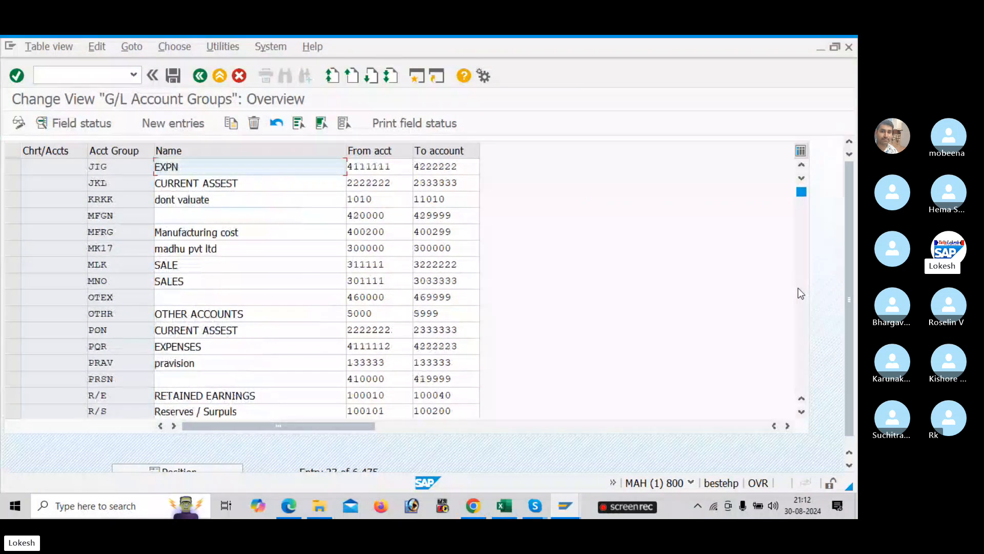
pyautogui.click(797, 288)
pyautogui.click(797, 288)
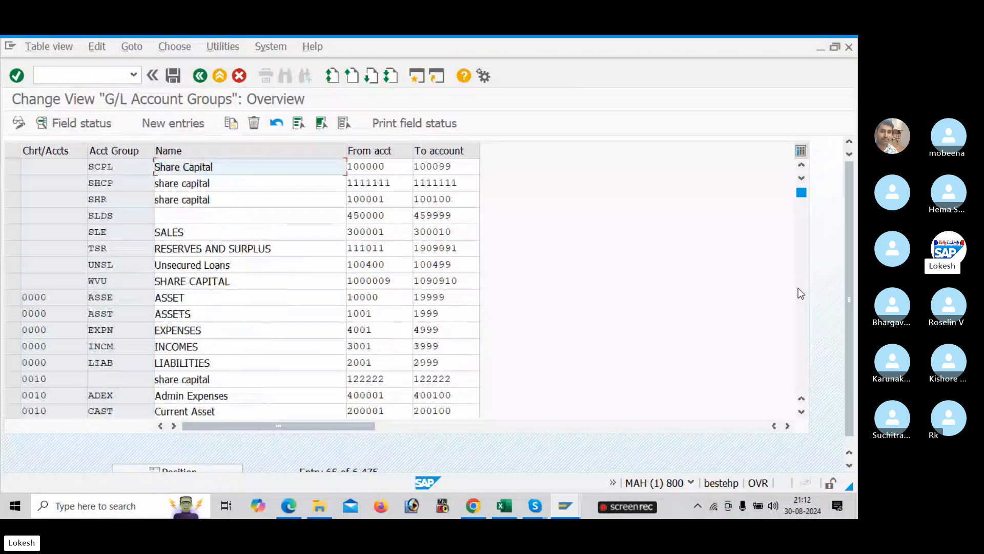
pyautogui.click(798, 288)
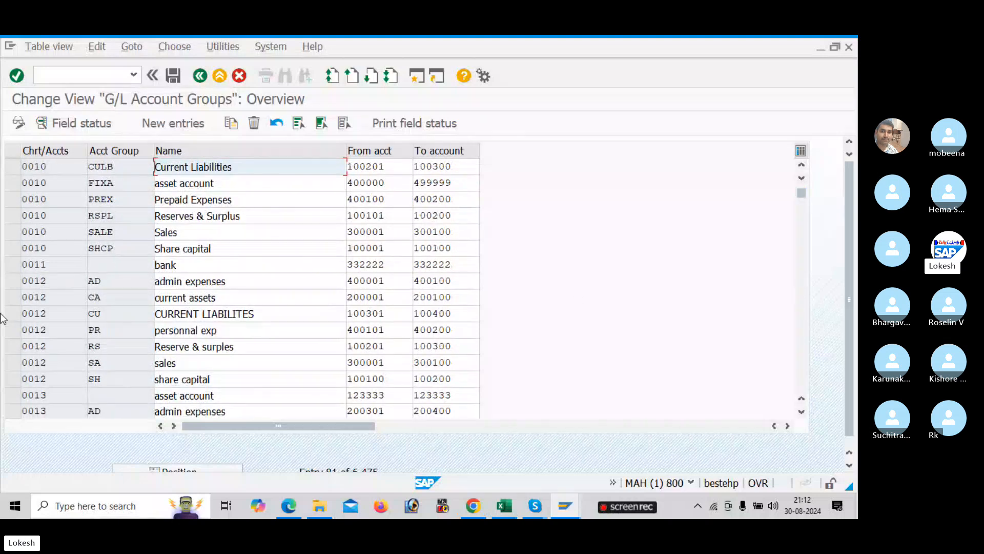
pyautogui.click(14, 282)
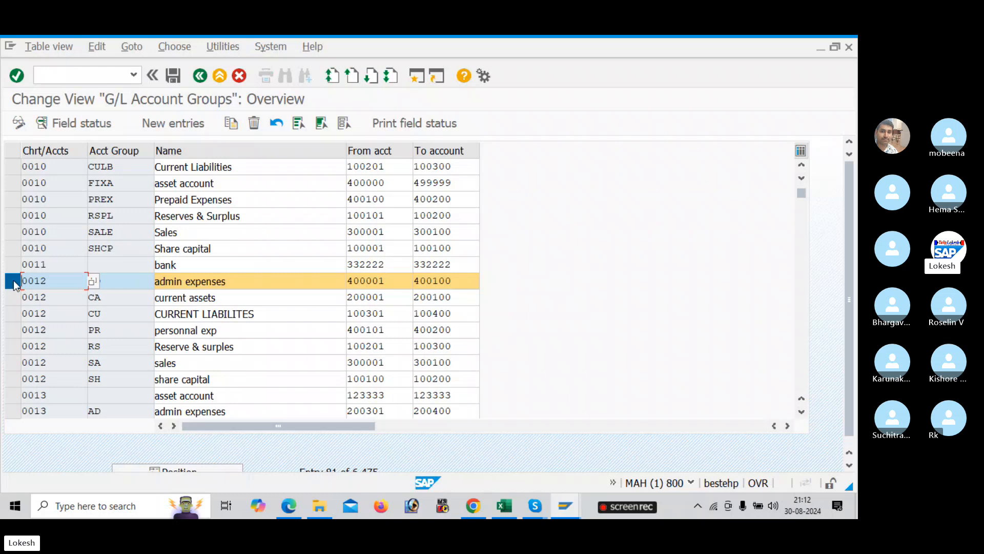
pyautogui.keyDown('ctrl'); pyautogui.click(13, 298); pyautogui.keyUp('ctrl')
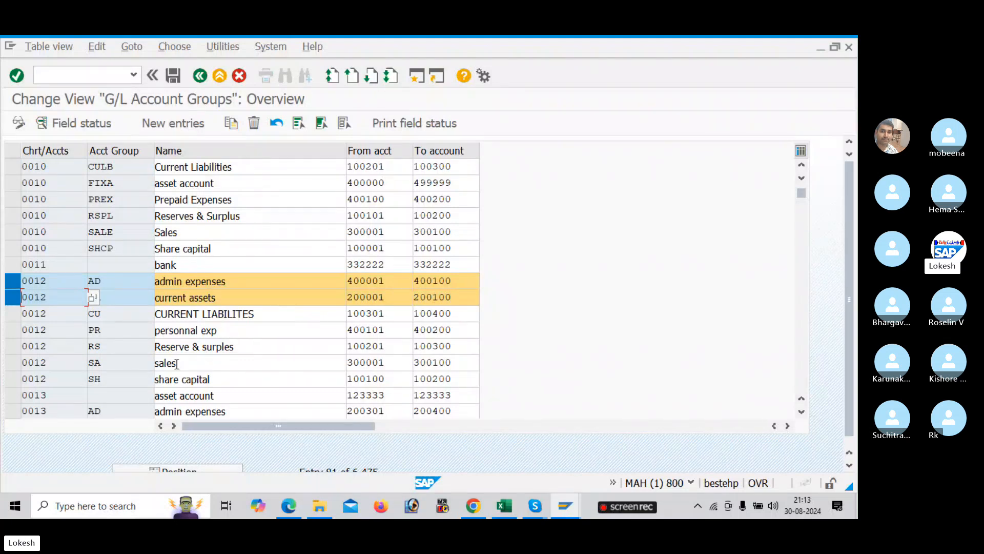
pyautogui.click(13, 362)
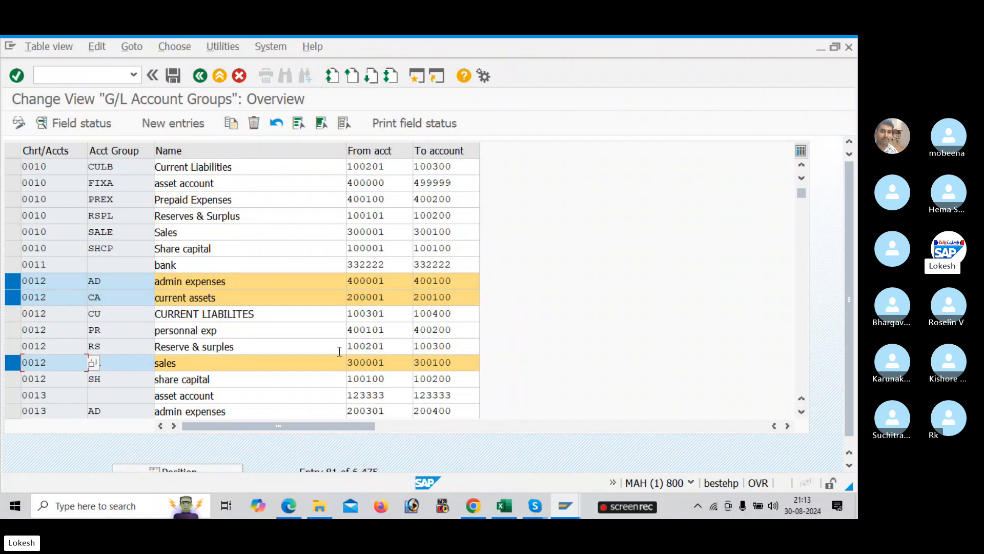
# Deselect the admin expenses, current assets and sales account groups of chart of accounts 0012
pyautogui.click(802, 393)
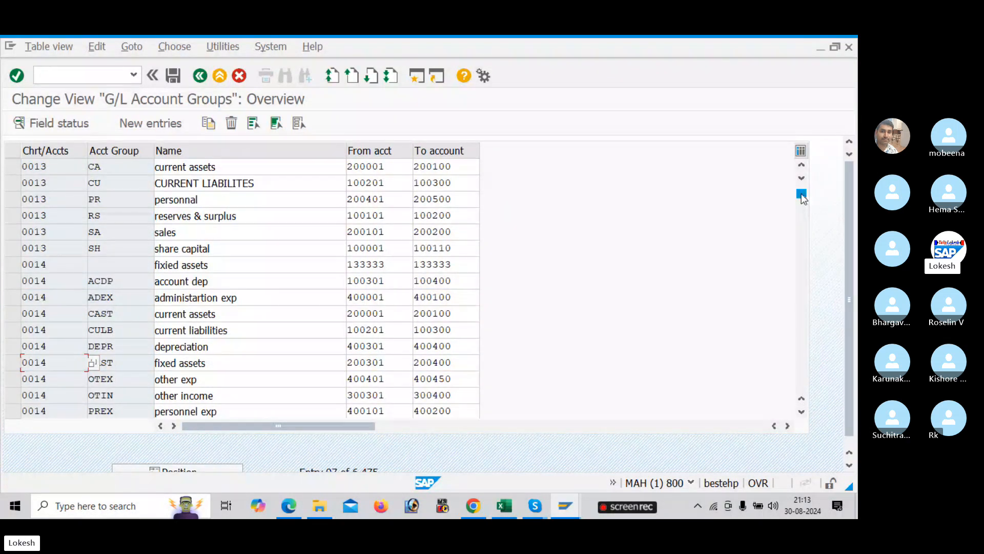
pyautogui.moveTo(801, 195); pyautogui.dragTo(792, 162)
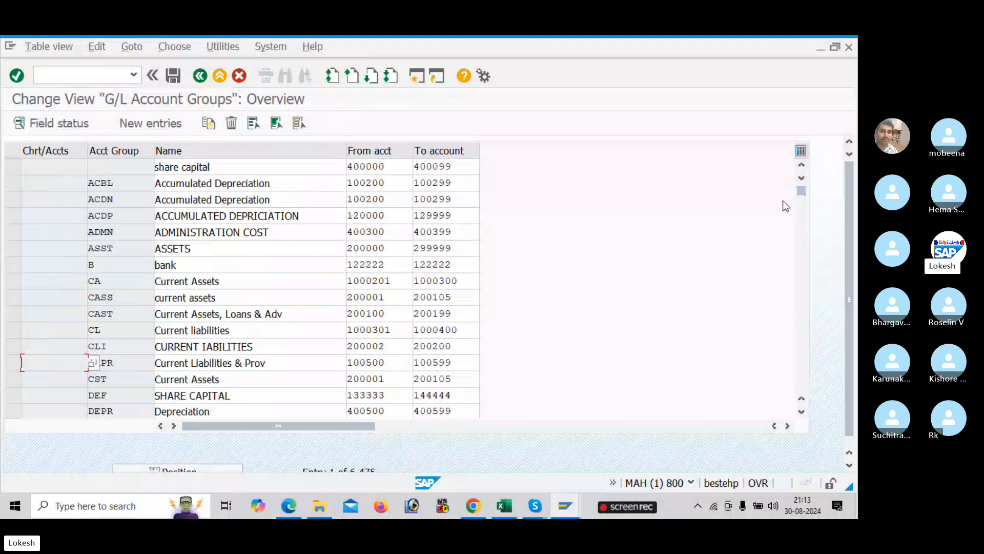
pyautogui.click(802, 225)
pyautogui.click(802, 225)
pyautogui.click(802, 226)
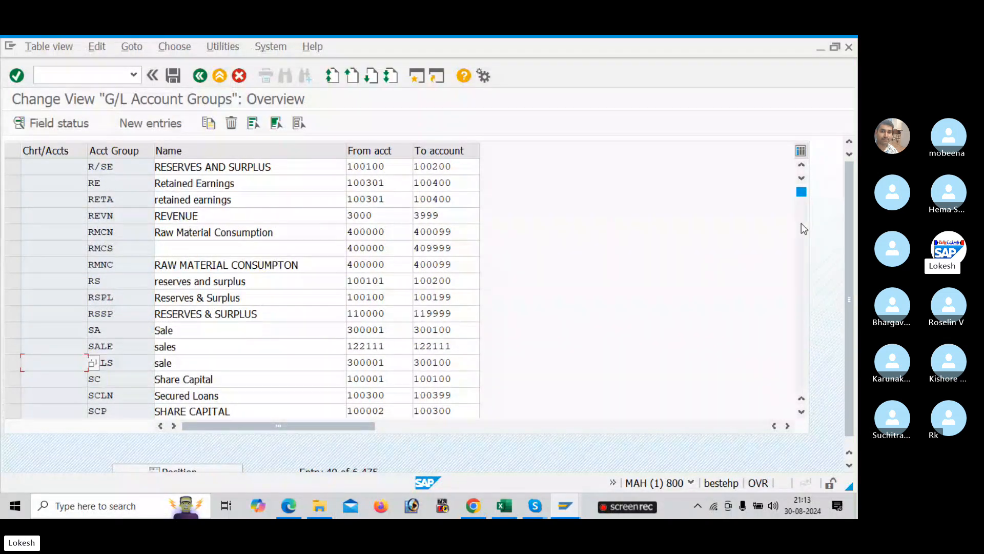
pyautogui.click(801, 233)
pyautogui.click(802, 242)
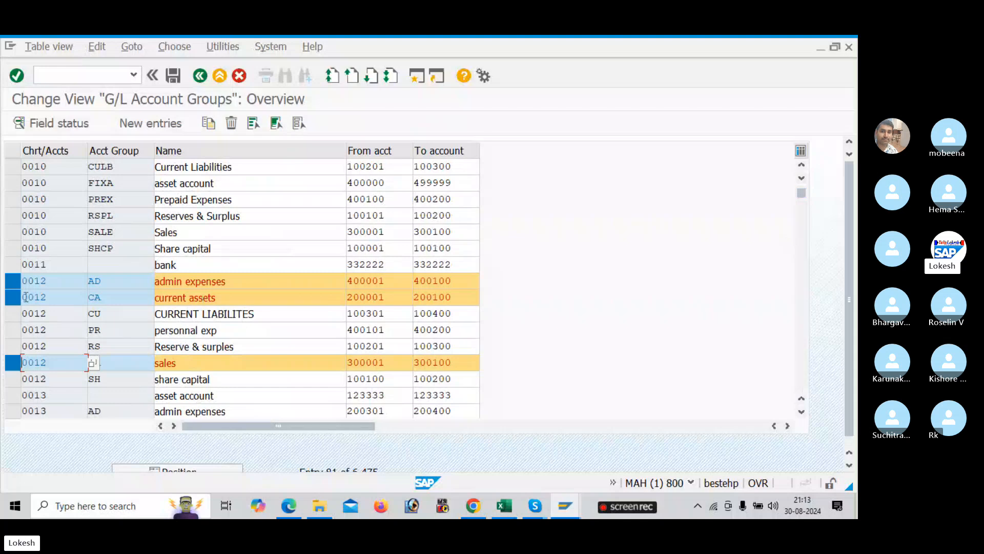
pyautogui.click(13, 281)
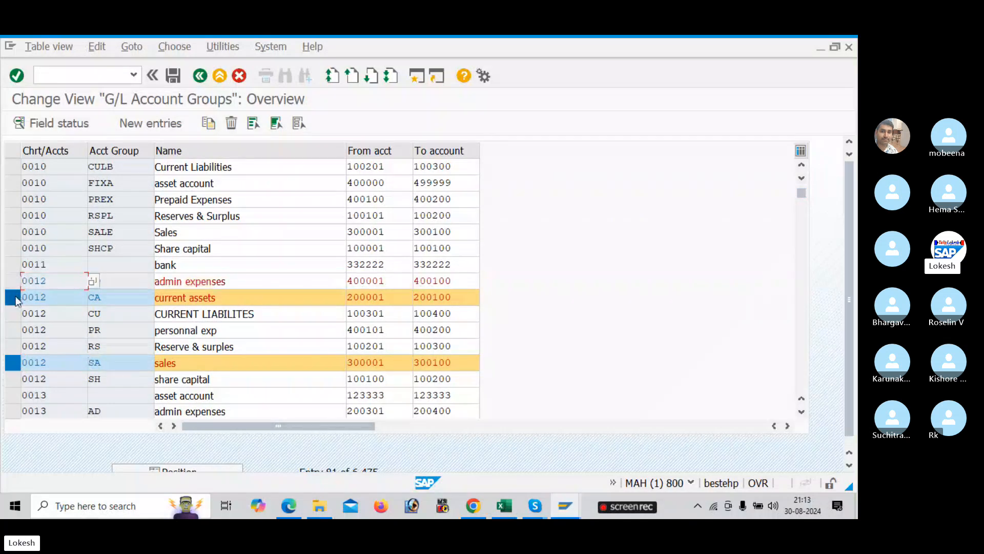
pyautogui.click(14, 297)
pyautogui.click(14, 362)
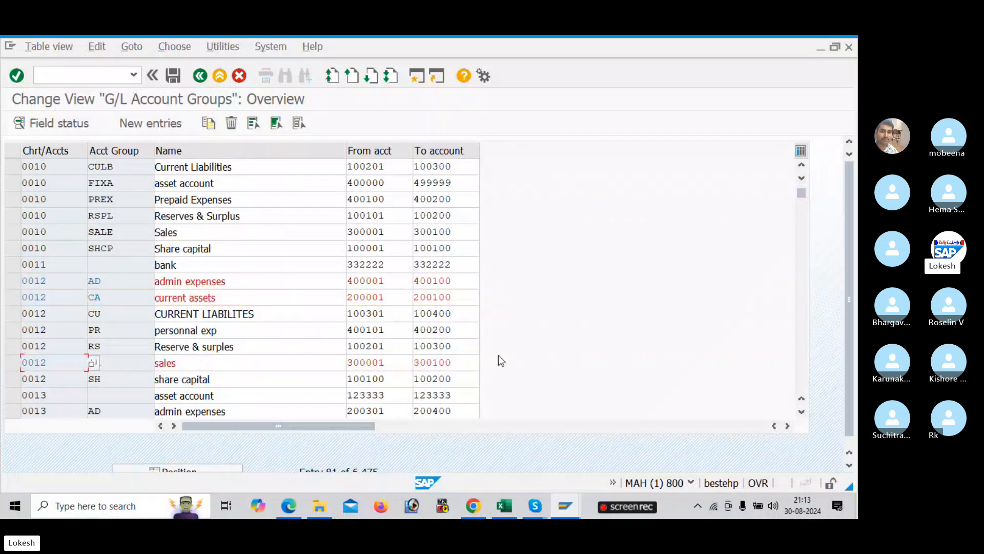
# Copy sales from chart 0013 and administration expenses, current assets, current liabilities, fixed assets and other income from chart 0014 as new entries
pyautogui.click(802, 380)
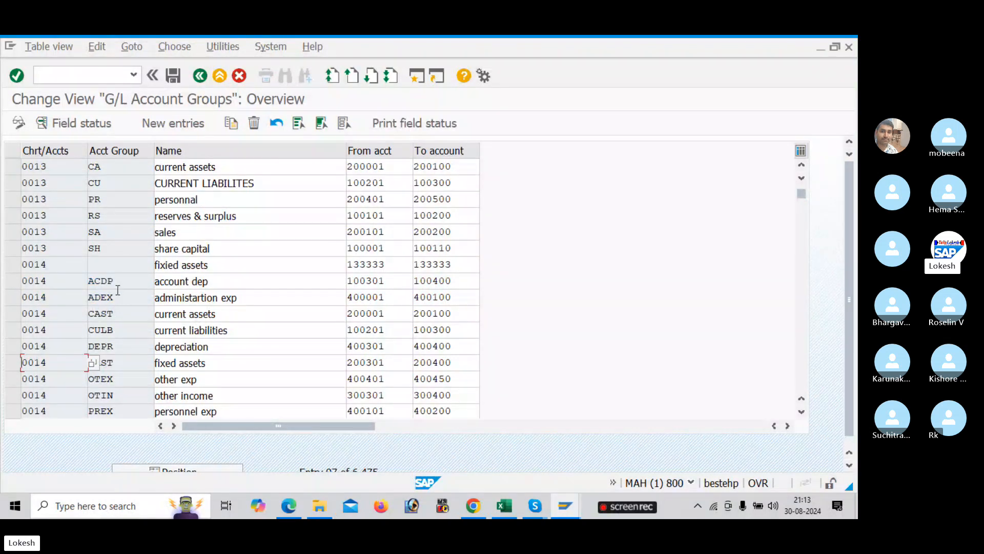
pyautogui.click(13, 298)
pyautogui.click(12, 313)
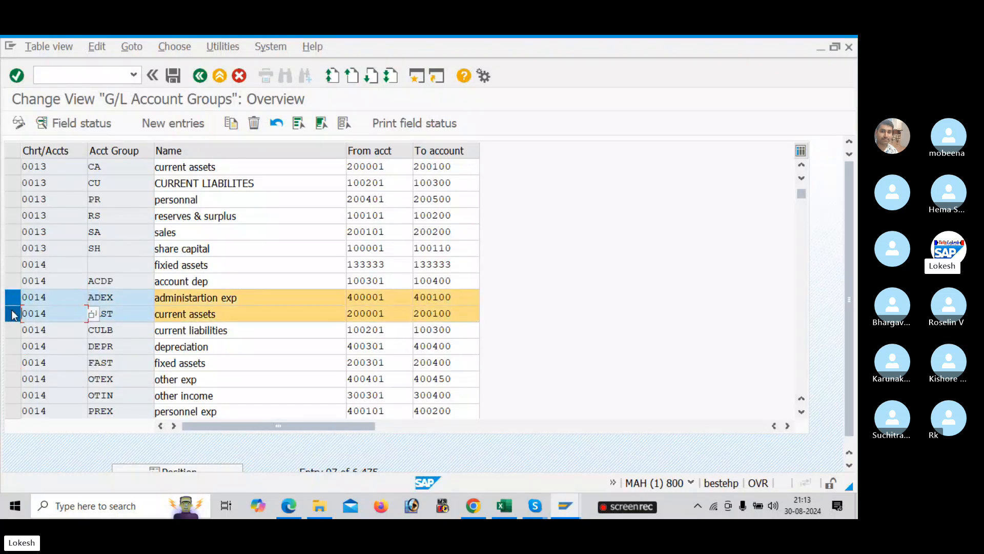
pyautogui.click(13, 330)
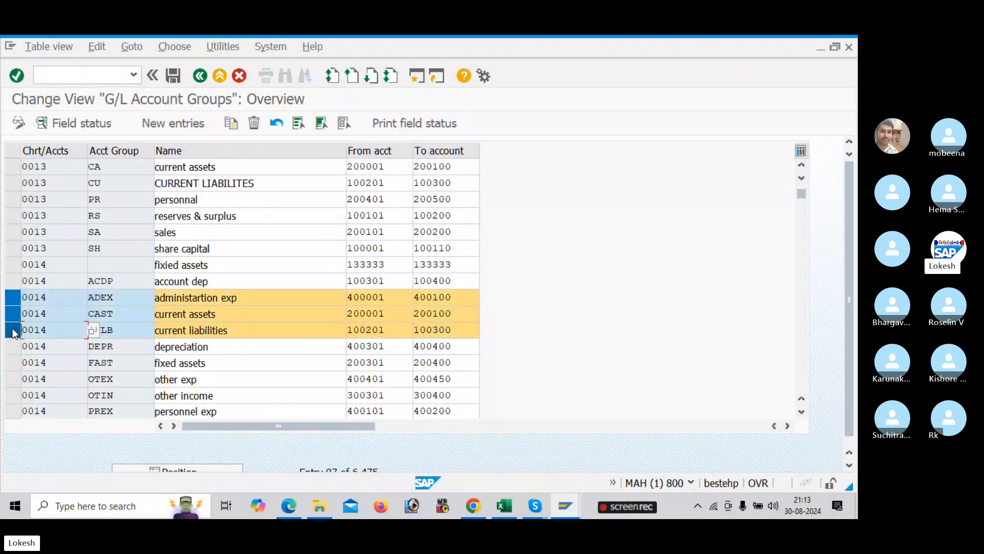
pyautogui.click(14, 363)
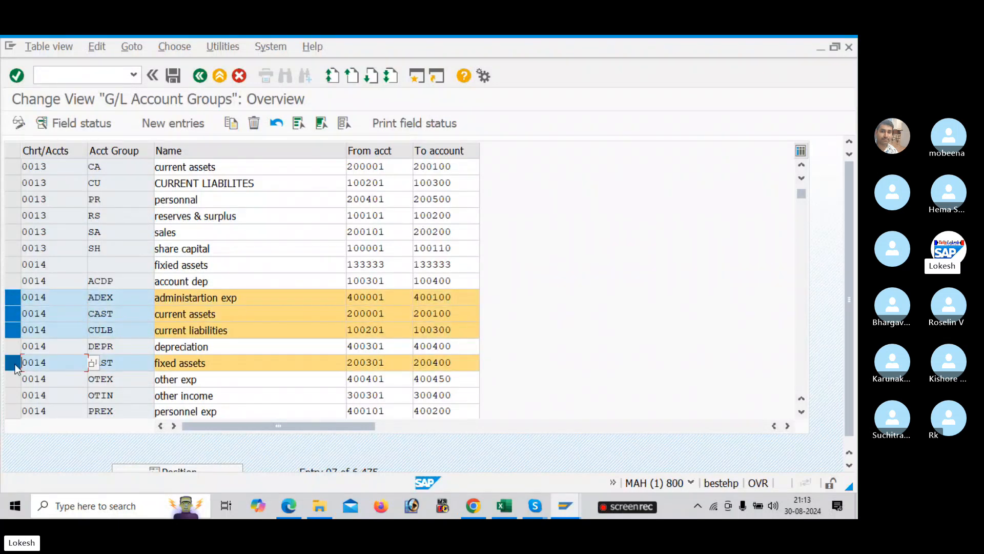
pyautogui.click(17, 395)
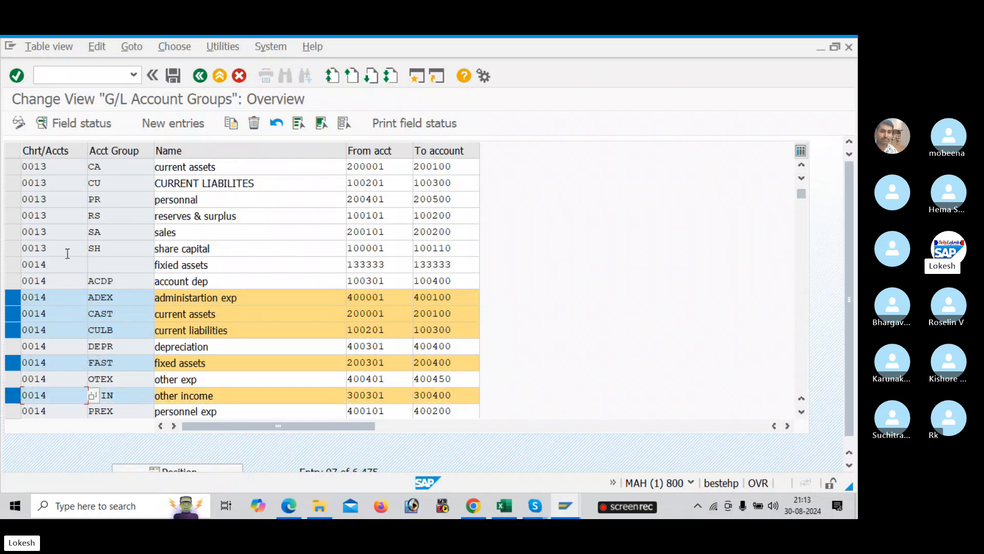
pyautogui.click(12, 233)
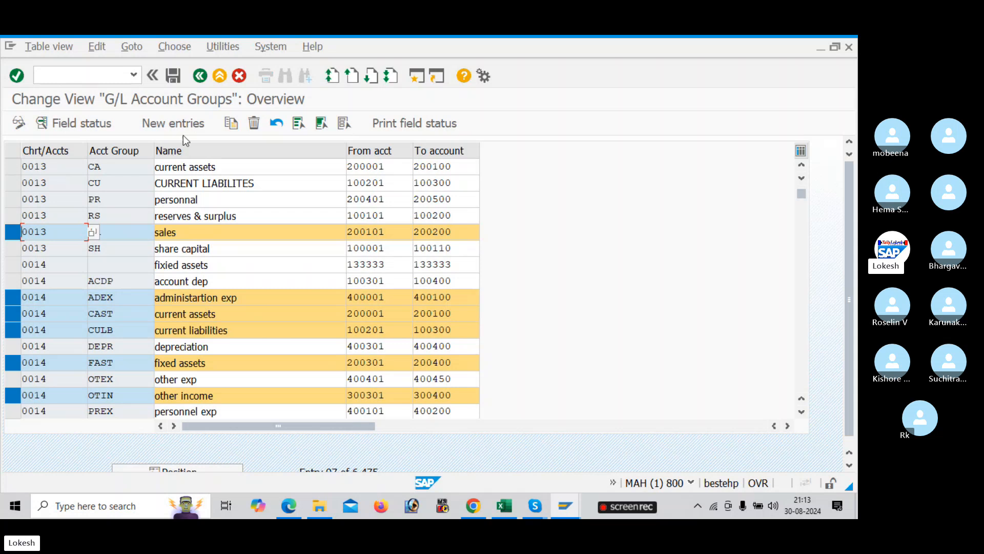
pyautogui.click(231, 126)
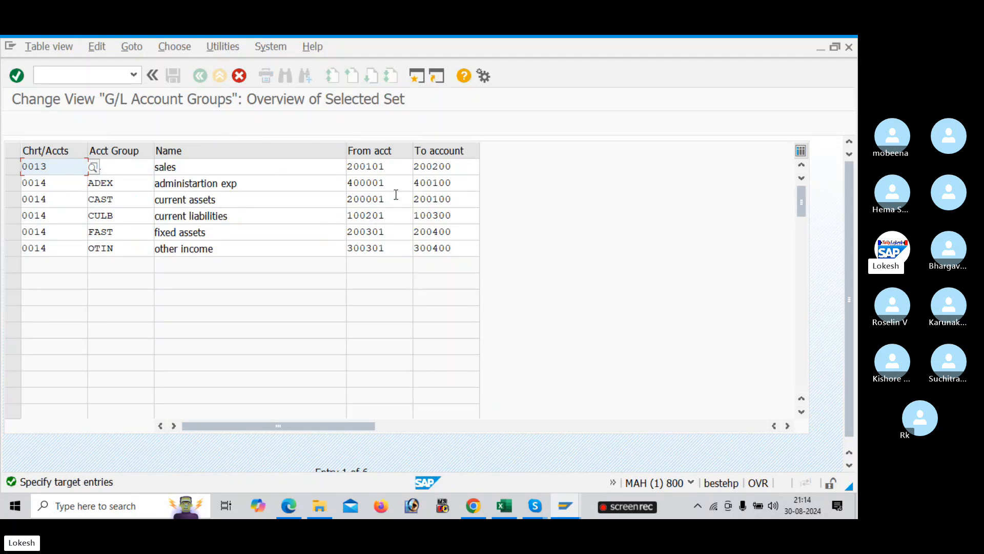
# Review the from and to account numbers of the copied sales, administration expenses, current assets and current liabilities groups
pyautogui.click(388, 165)
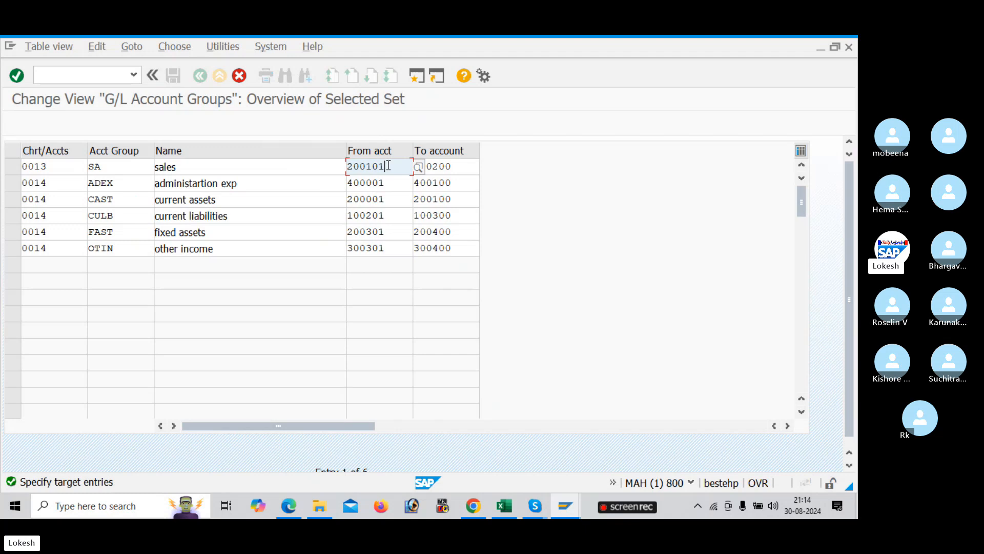
pyautogui.click(456, 167)
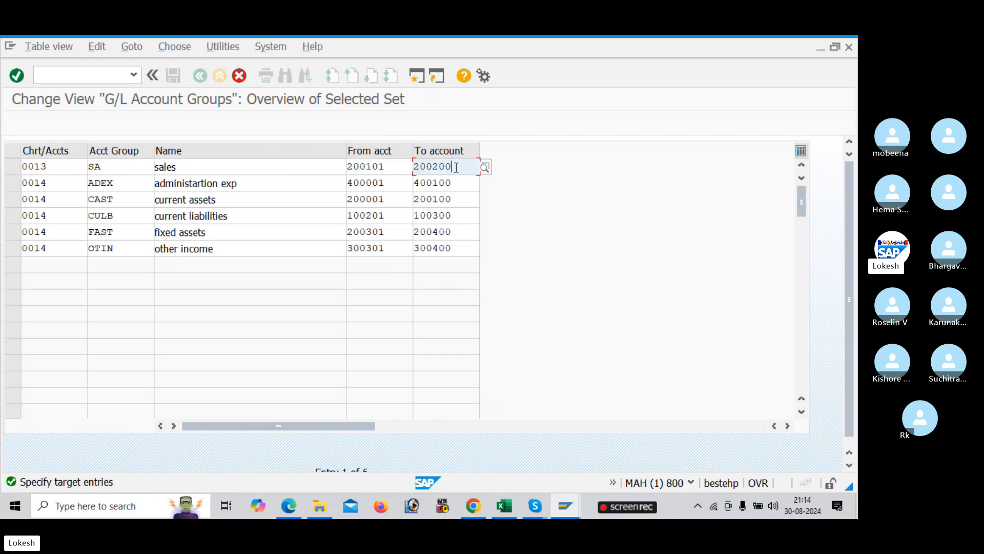
pyautogui.click(399, 181)
pyautogui.click(459, 180)
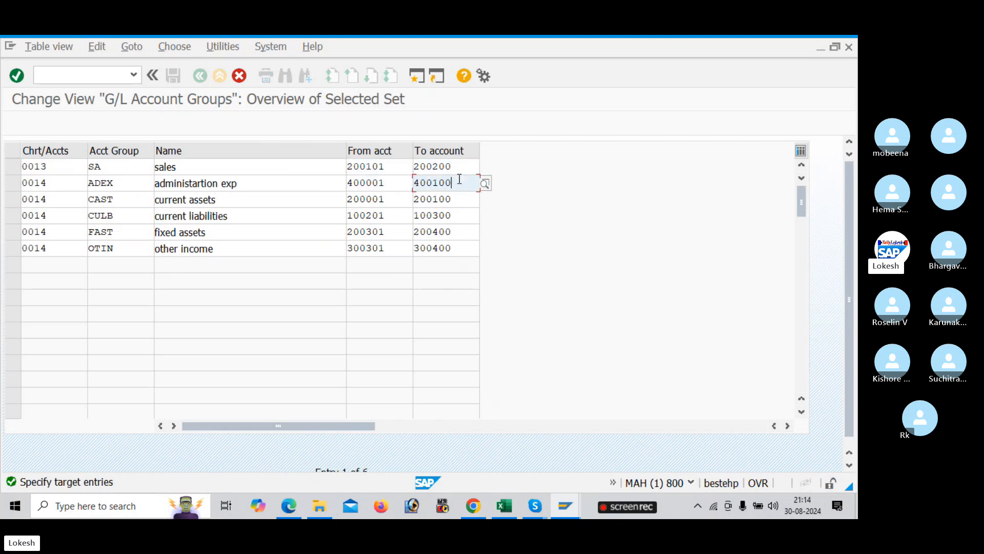
pyautogui.click(402, 199)
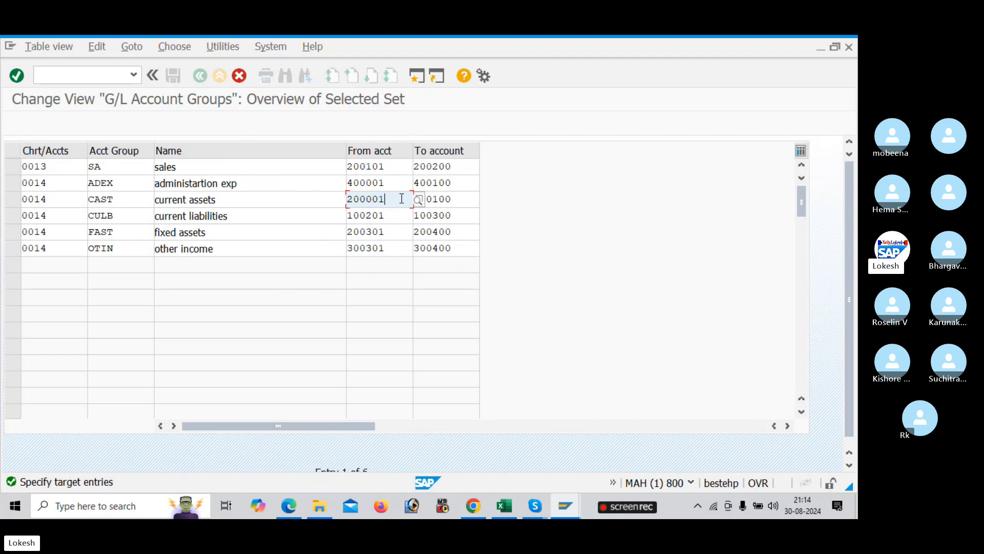
pyautogui.click(459, 198)
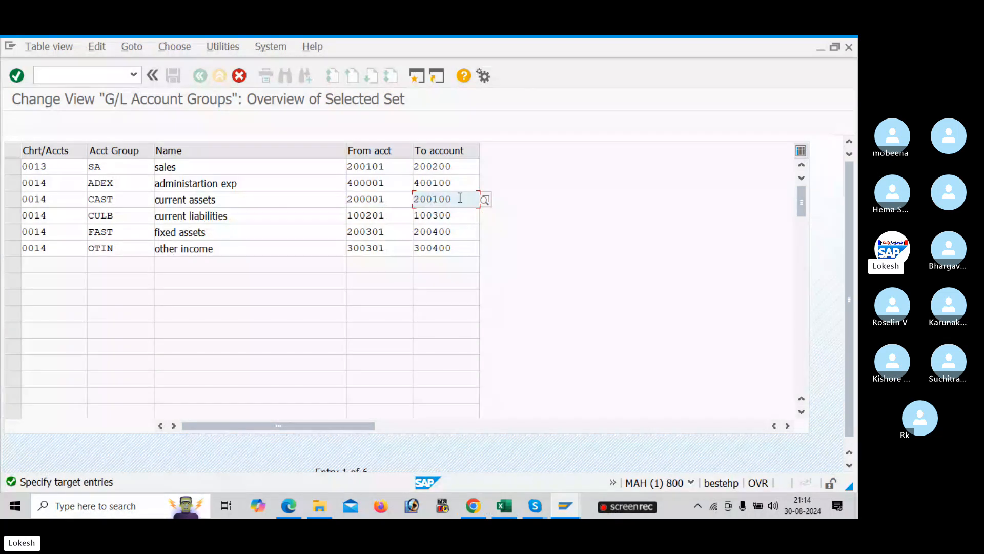
pyautogui.click(393, 214)
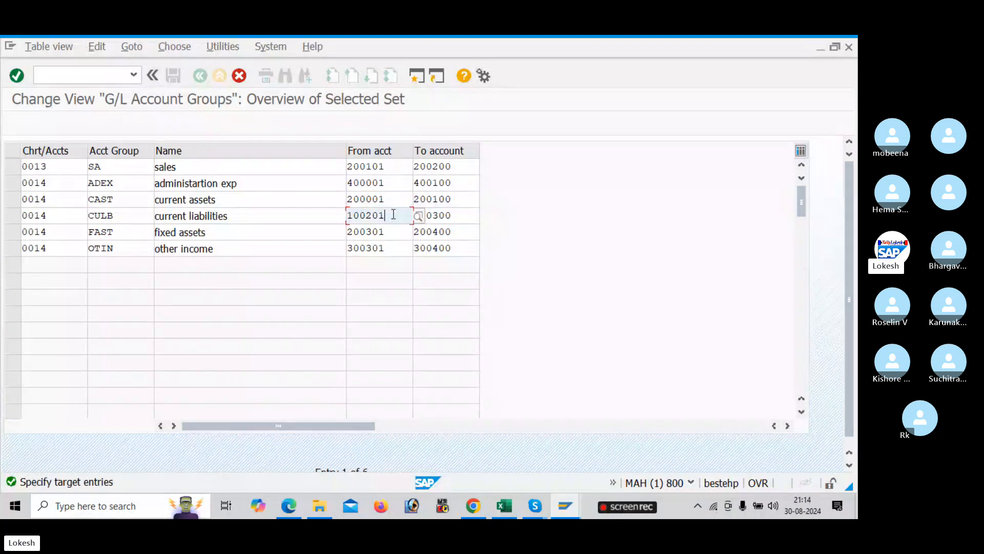
pyautogui.click(457, 215)
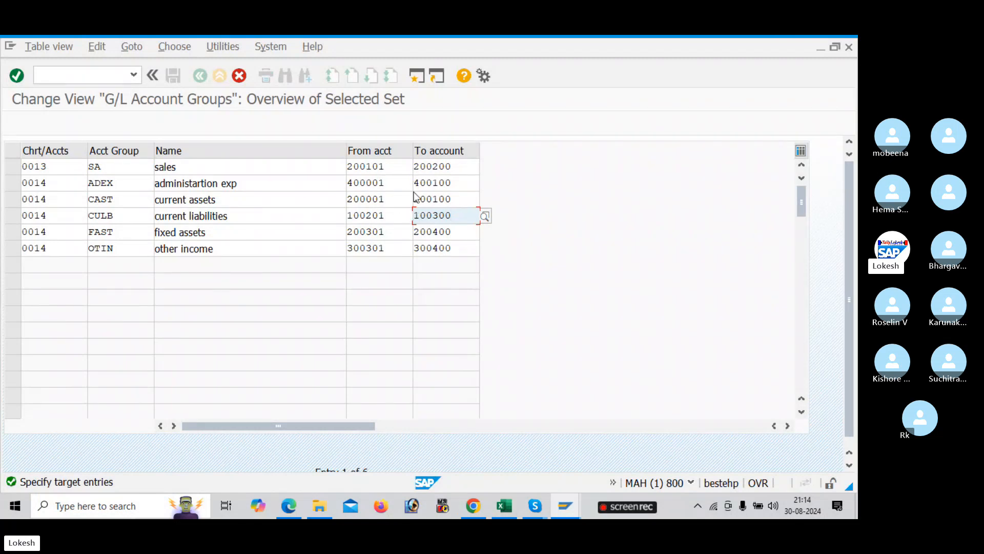
# Set the chart of accounts of the copied sales group to AUD1
pyautogui.click(55, 168)
pyautogui.press('BackSpace')
pyautogui.press('BackSpace')
pyautogui.press('BackSpace')
pyautogui.press('BackSpace')
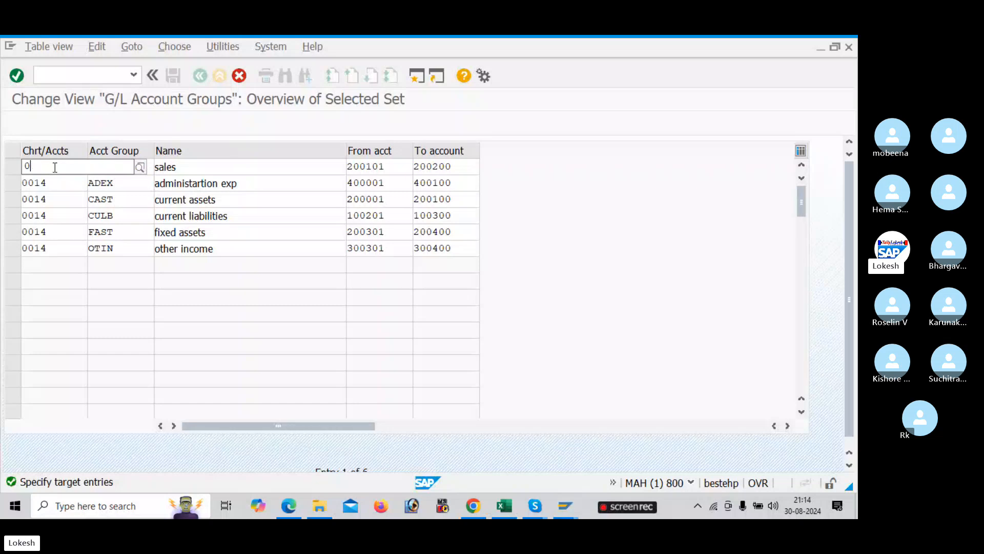
pyautogui.write('AUD')
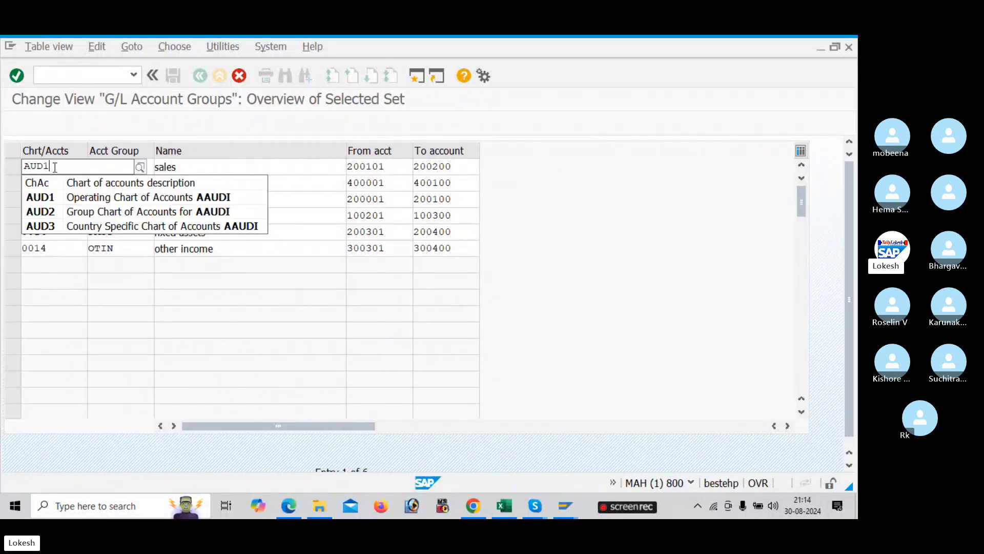
pyautogui.write('1')
pyautogui.press('Return')
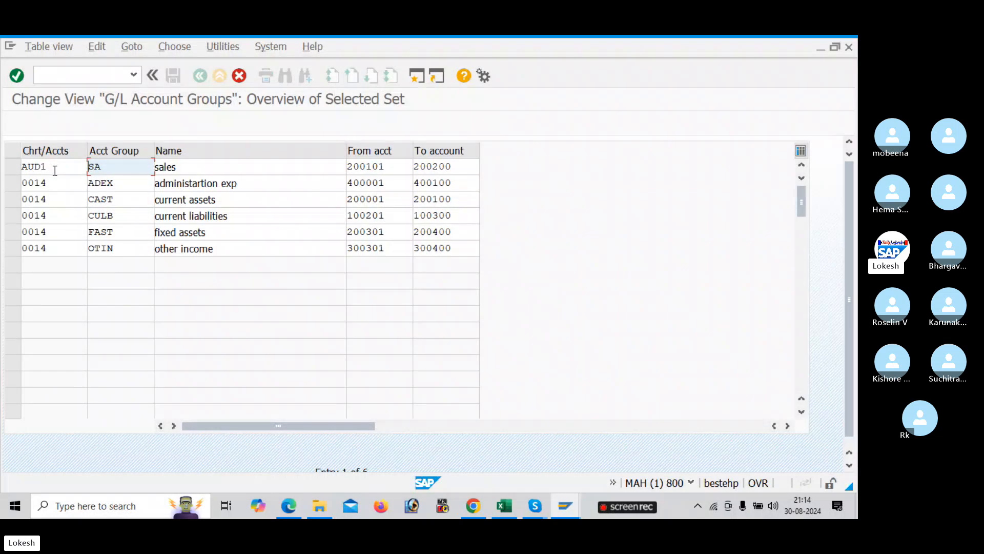
# Set the chart of accounts of the copied administration expenses group to AUD1
pyautogui.click(55, 180)
pyautogui.write('A')
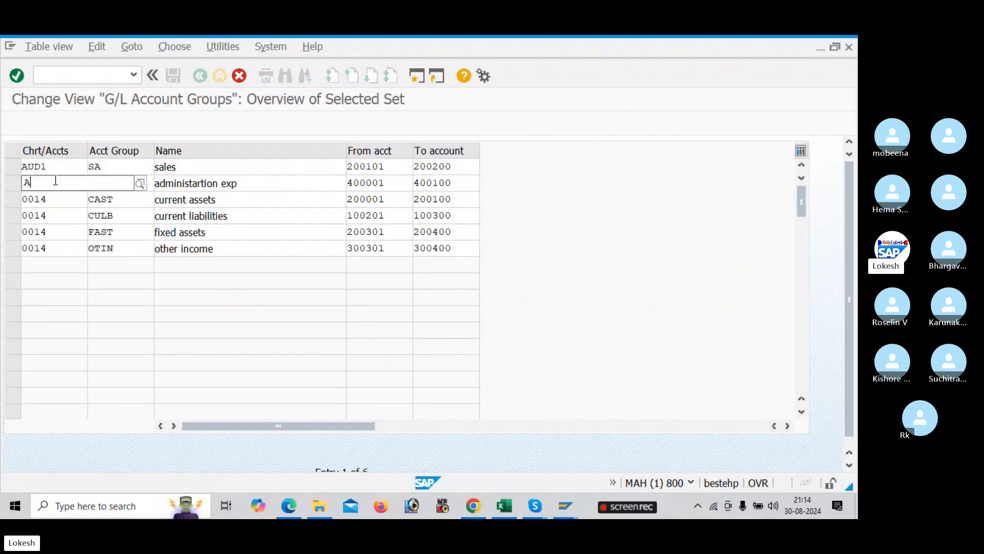
pyautogui.write('UD1')
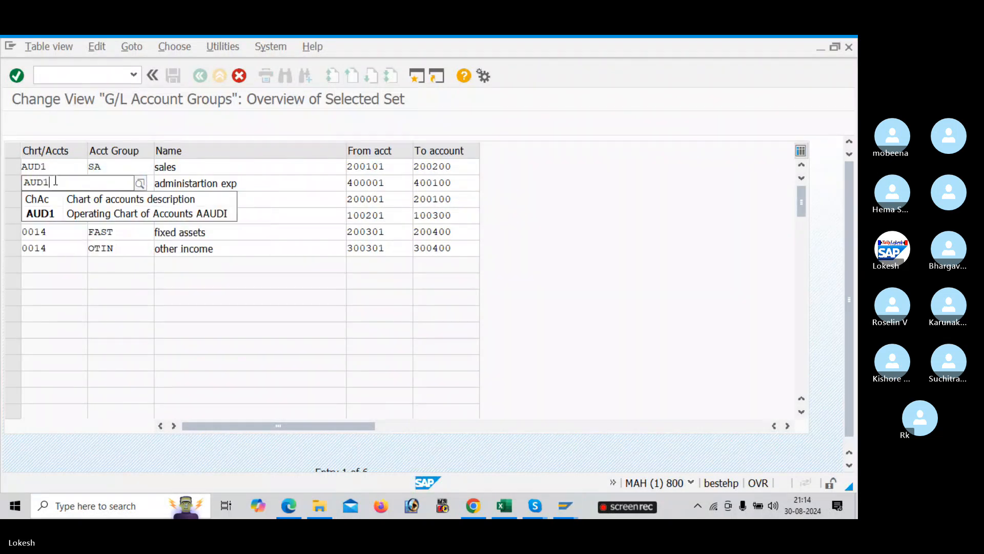
pyautogui.press('Return')
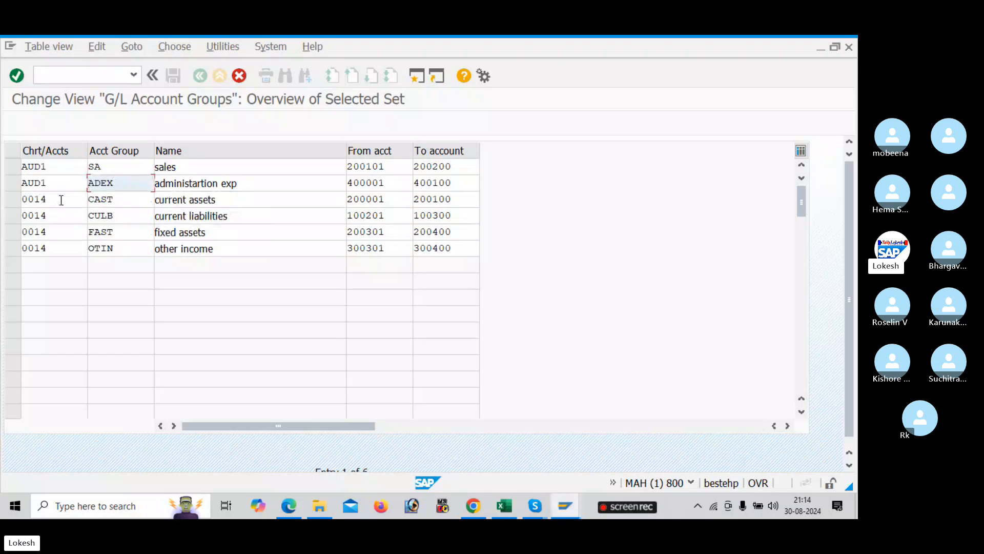
# Set the chart of accounts of the copied current assets group to AUD1
pyautogui.click(60, 200)
pyautogui.write('001')
pyautogui.press('BackSpace')
pyautogui.press('BackSpace')
pyautogui.press('BackSpace')
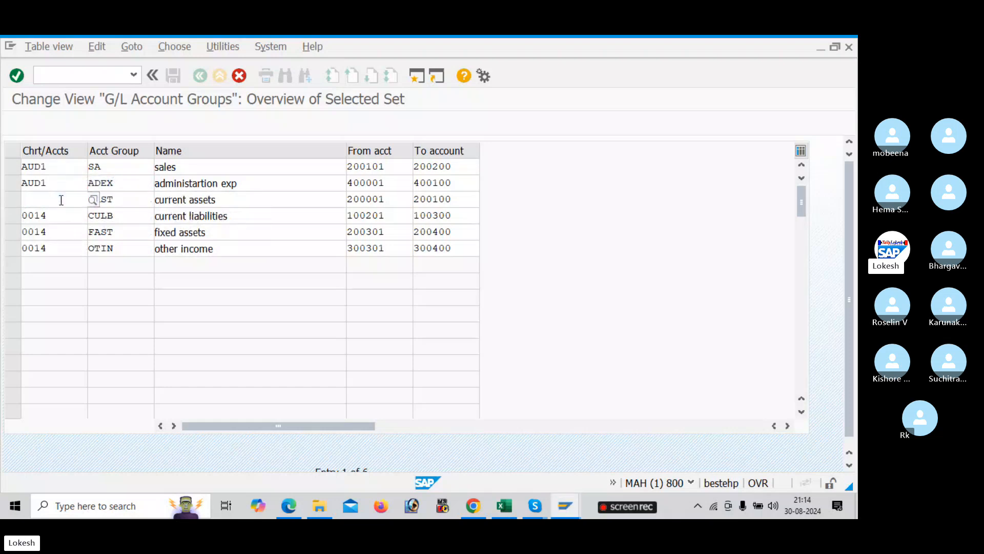
pyautogui.write('AUD1')
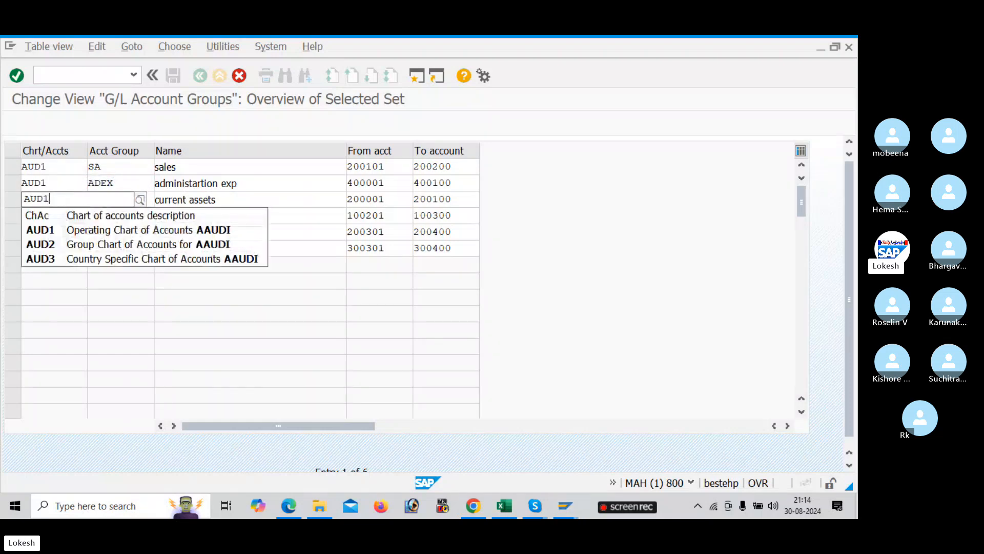
pyautogui.press('Return')
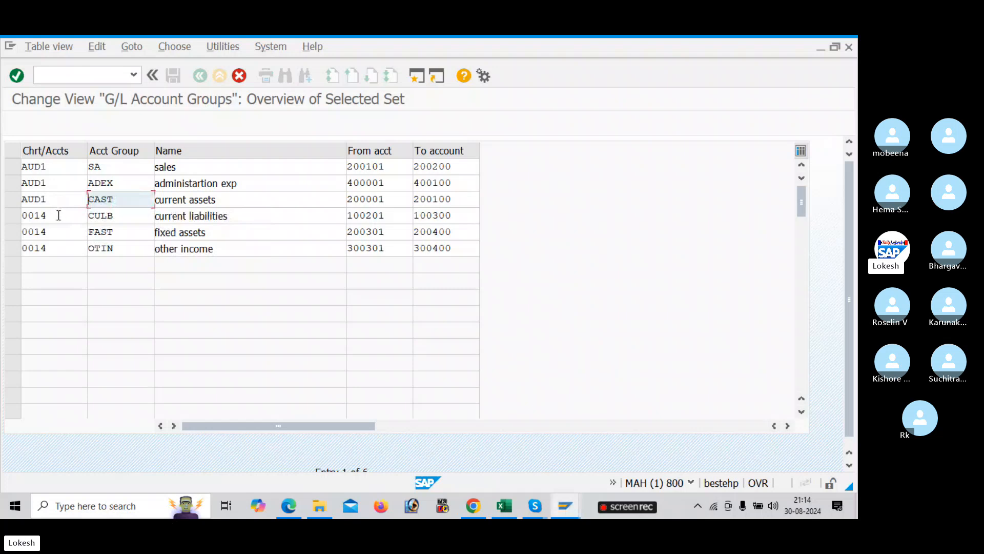
# Set the chart of accounts of the copied current liabilities group to AUD1
pyautogui.click(59, 215)
pyautogui.press('BackSpace')
pyautogui.press('BackSpace')
pyautogui.press('BackSpace')
pyautogui.press('BackSpace')
pyautogui.write('AUD1')
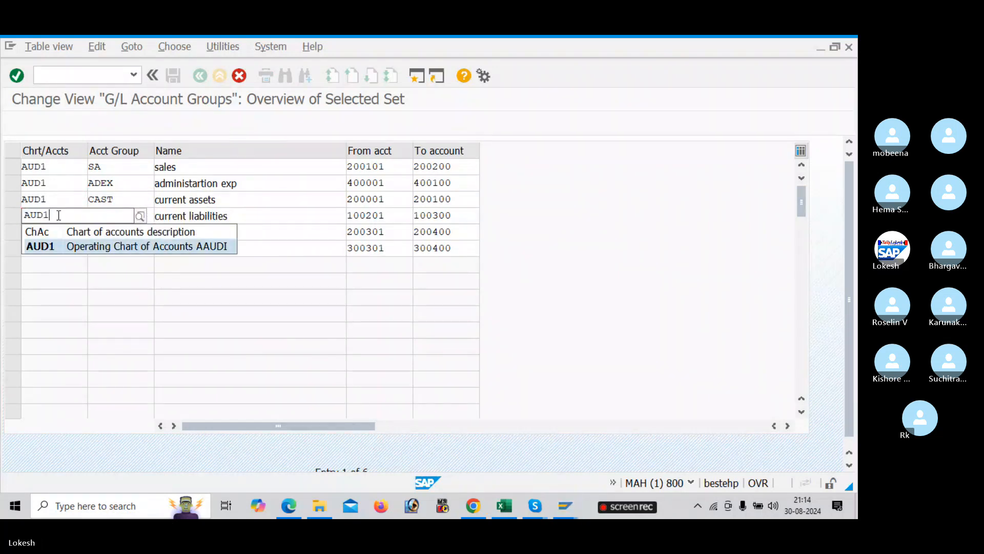
pyautogui.press('Return')
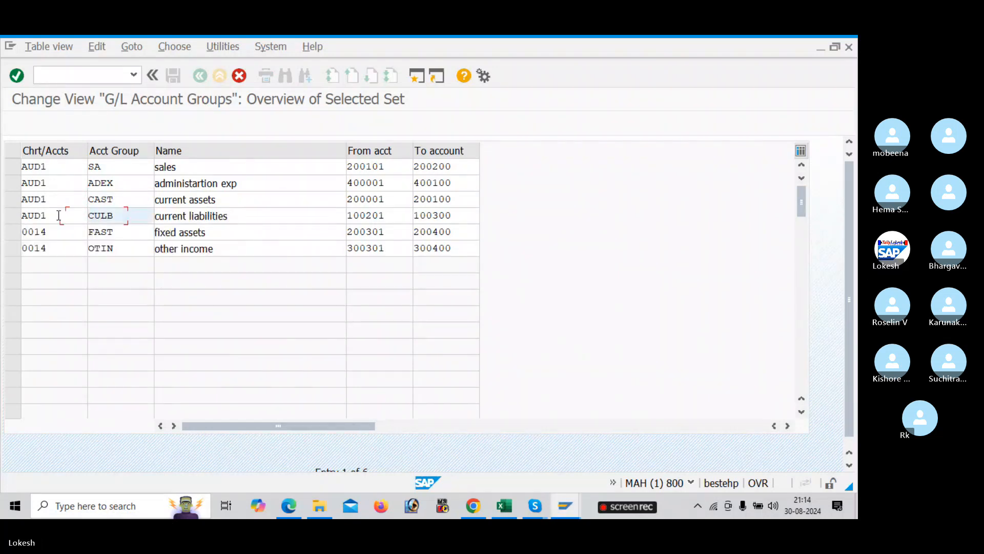
# Set the chart of accounts of the copied fixed assets group to AUD1
pyautogui.click(58, 232)
pyautogui.press('BackSpace')
pyautogui.press('BackSpace')
pyautogui.press('BackSpace')
pyautogui.press('BackSpace')
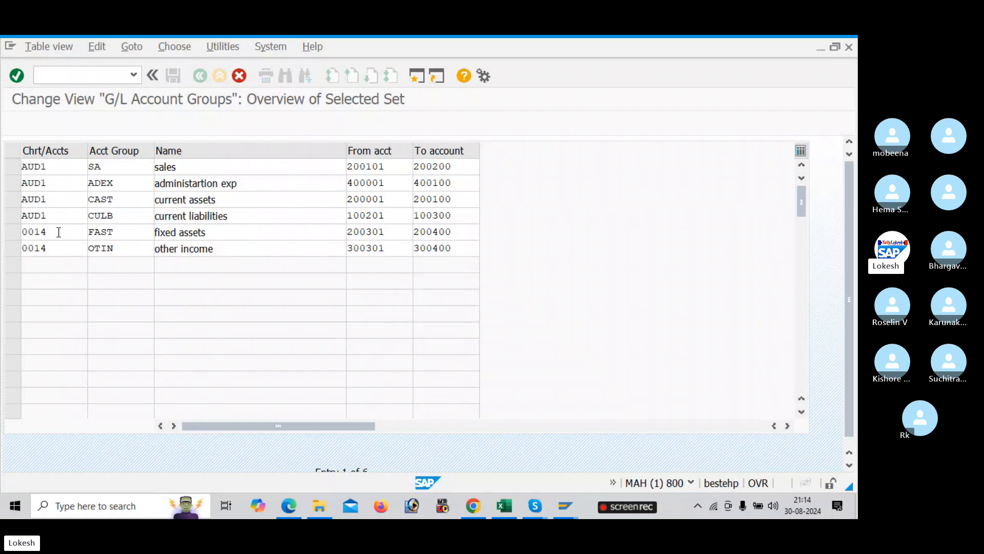
pyautogui.write('AUD1')
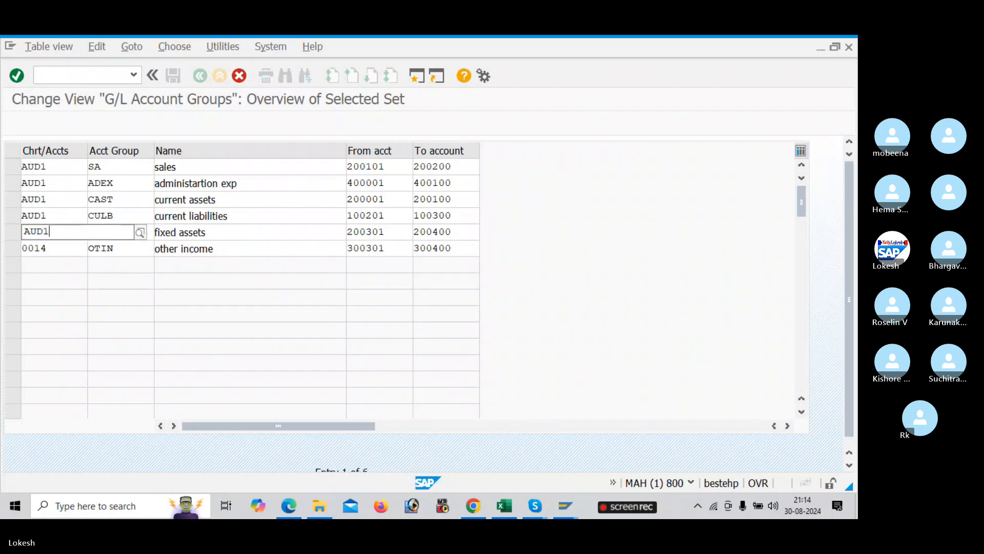
pyautogui.click(64, 264)
# Set the chart of accounts of the copied other income group to AUD1
pyautogui.click(56, 246)
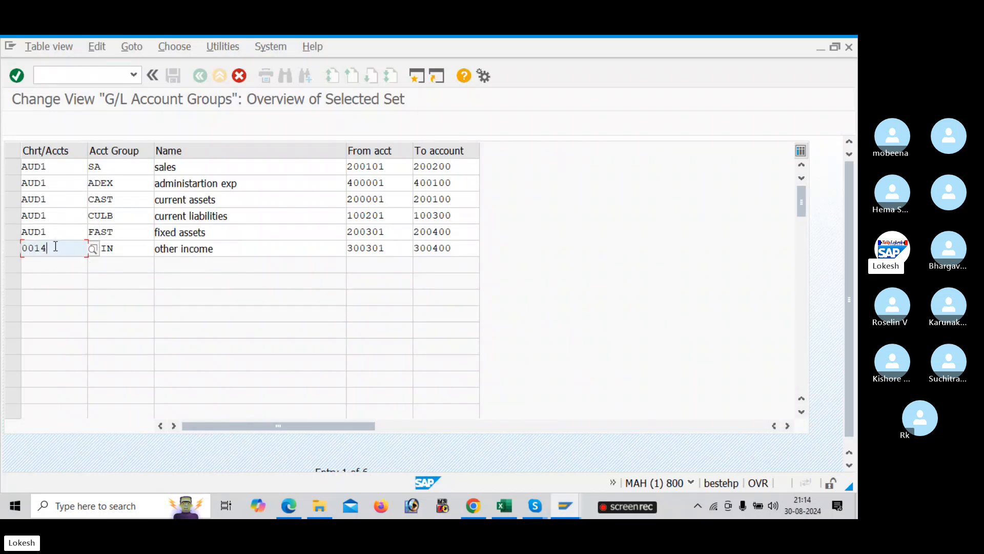
pyautogui.press('BackSpace')
pyautogui.press('BackSpace')
pyautogui.press('BackSpace')
pyautogui.press('BackSpace')
pyautogui.write('AU')
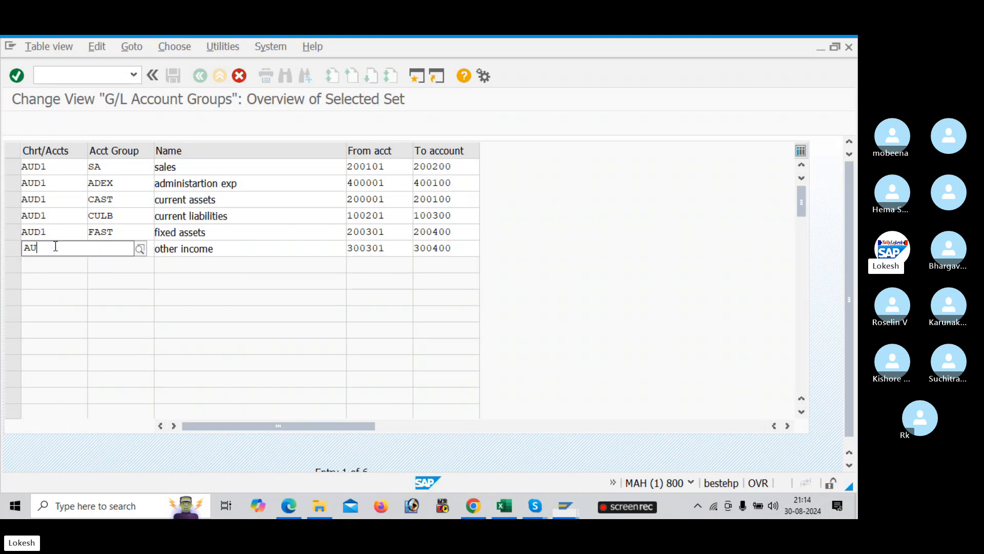
pyautogui.write('D1')
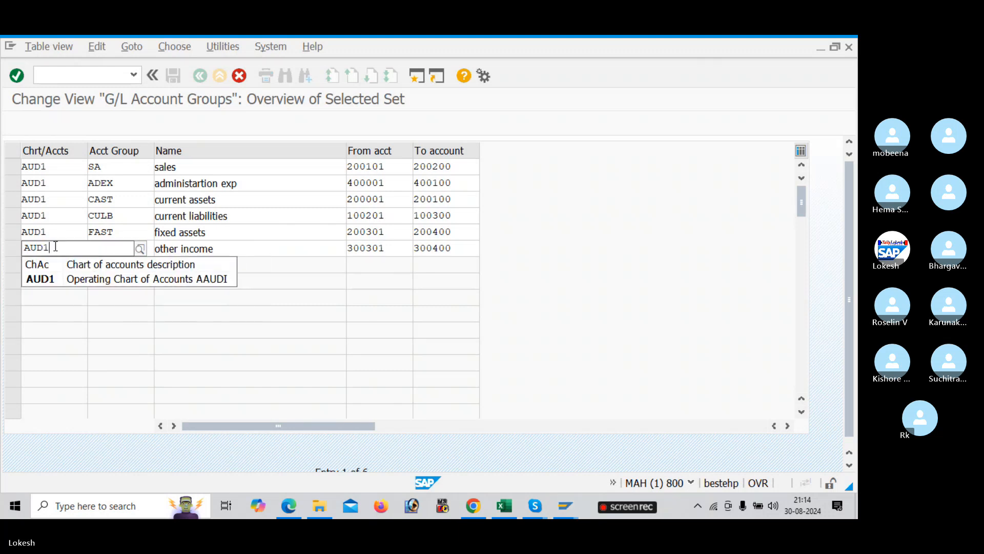
pyautogui.click(66, 283)
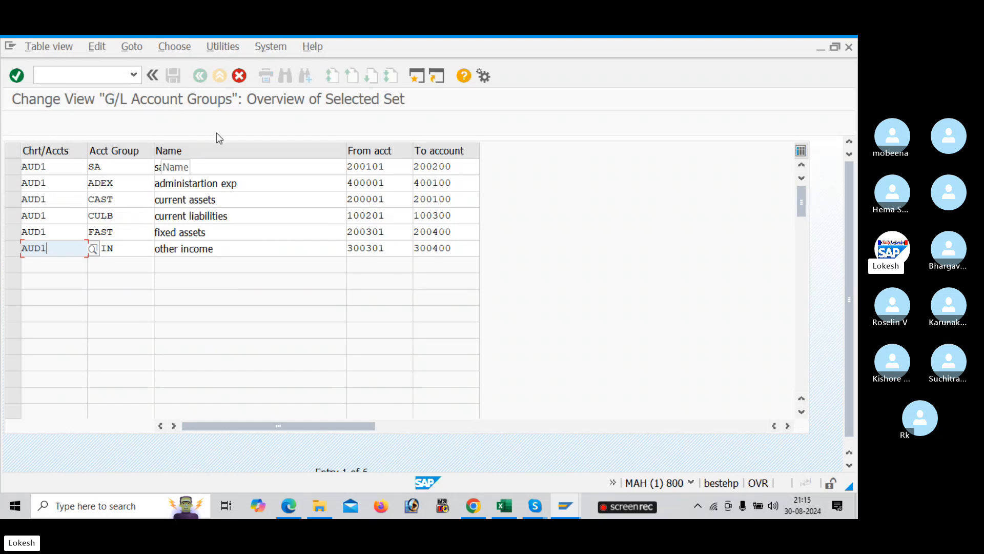
# Accept the copied AUD1 account groups as new entries and save them with the proposed customizing request
pyautogui.press('Return')
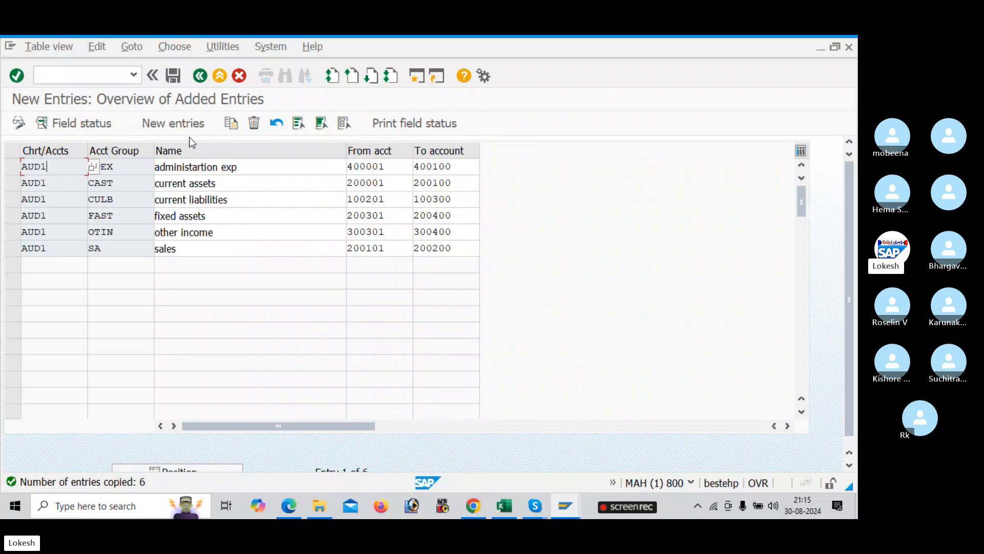
pyautogui.click(172, 75)
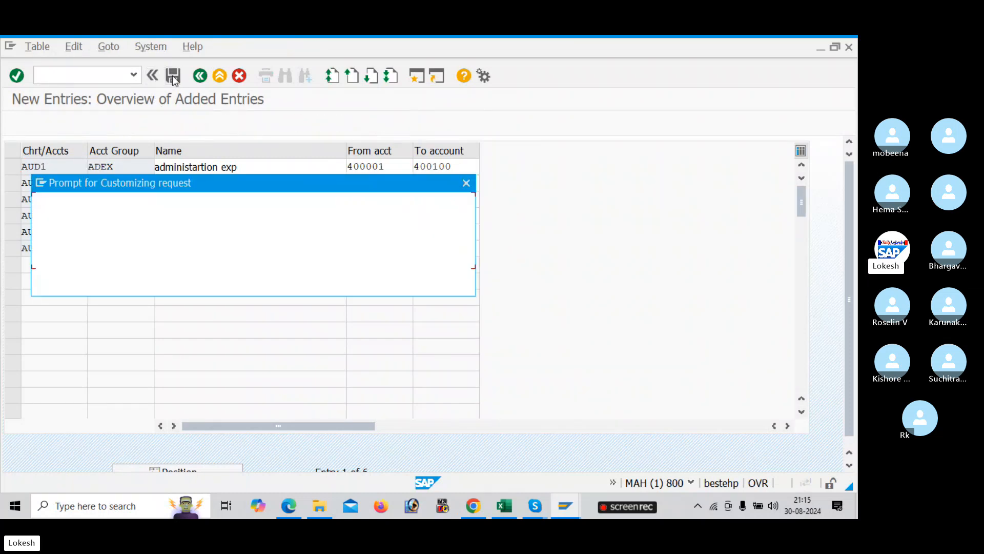
pyautogui.click(253, 283)
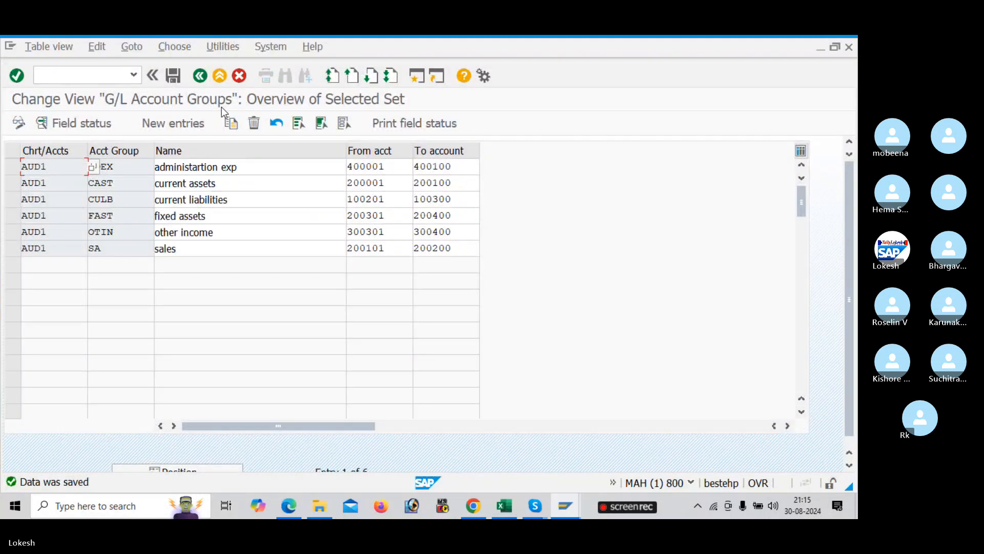
# Return to the full G/L account groups overview and position the list at chart of accounts AUD1
pyautogui.click(201, 76)
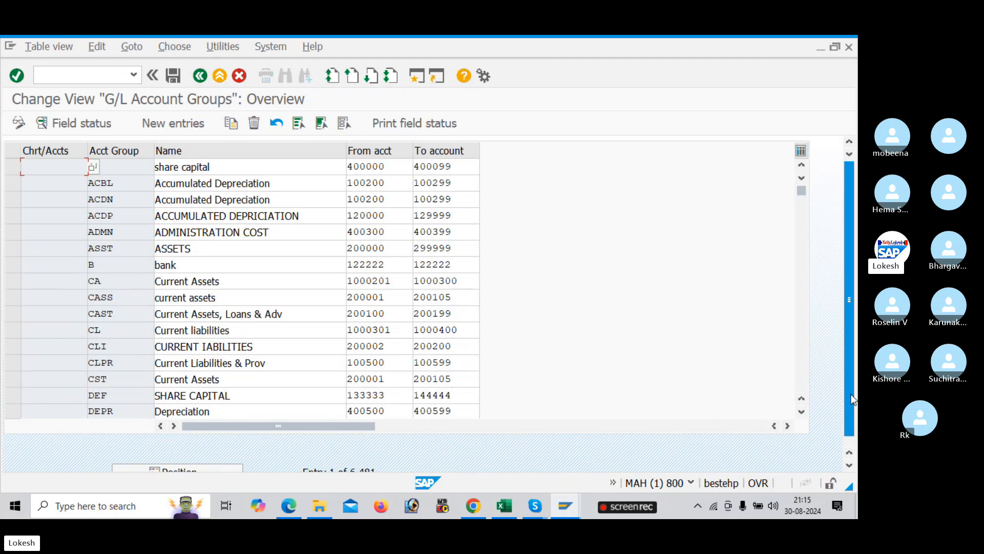
pyautogui.moveTo(851, 397); pyautogui.dragTo(851, 414)
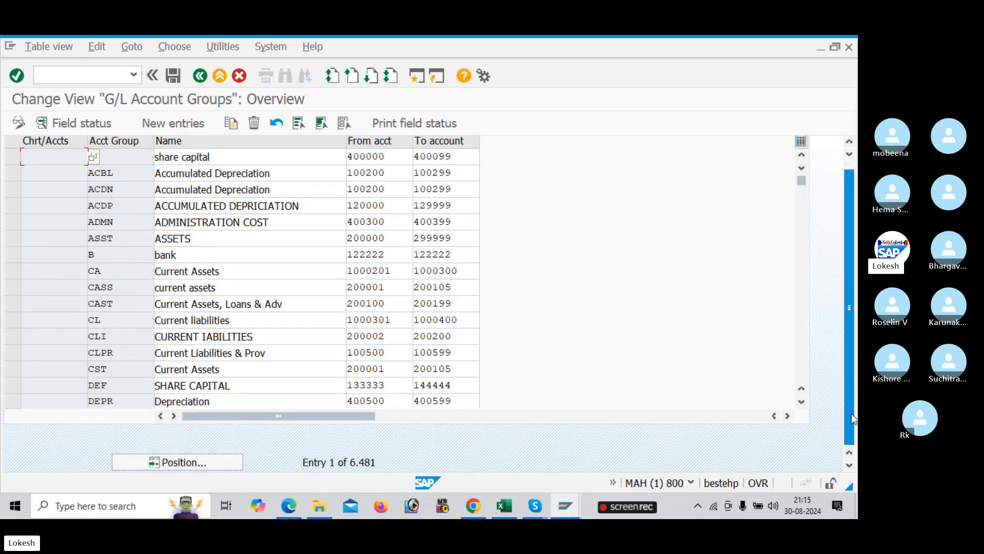
pyautogui.click(192, 462)
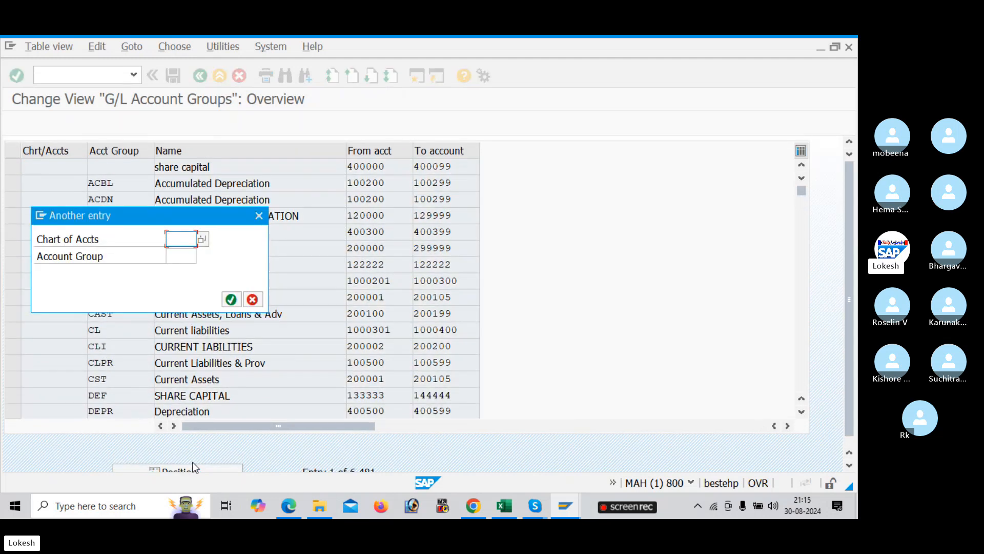
pyautogui.write('AUD1')
pyautogui.press('Return')
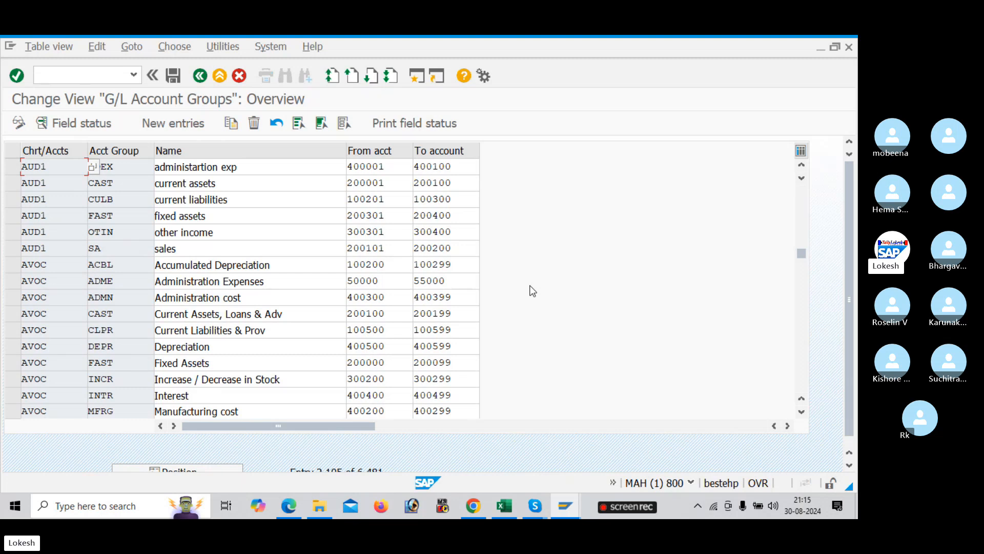
# Switch to the Chart Of Accounts sheet in Excel and look up the transaction code for retained earnings
pyautogui.hotkey('alt', 'Tab')
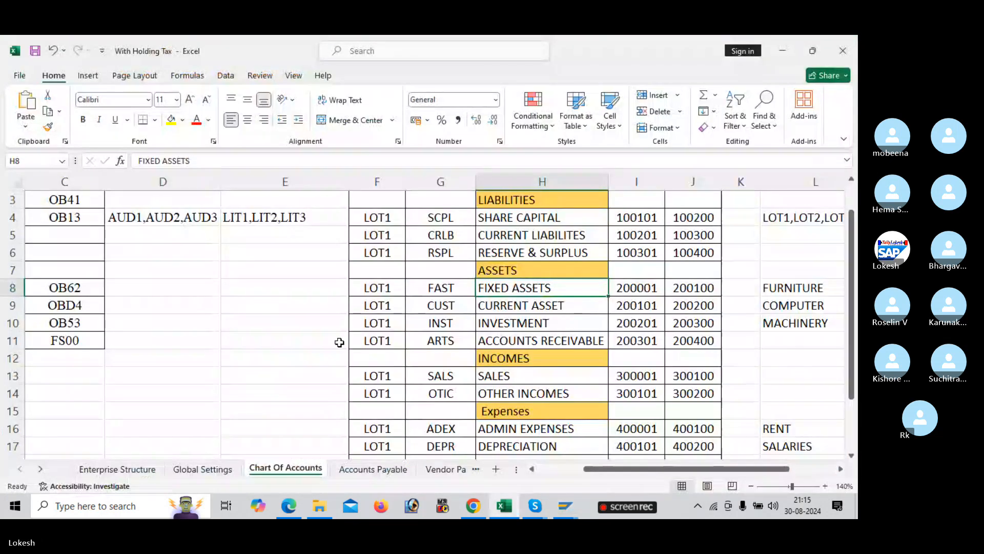
pyautogui.click(327, 373)
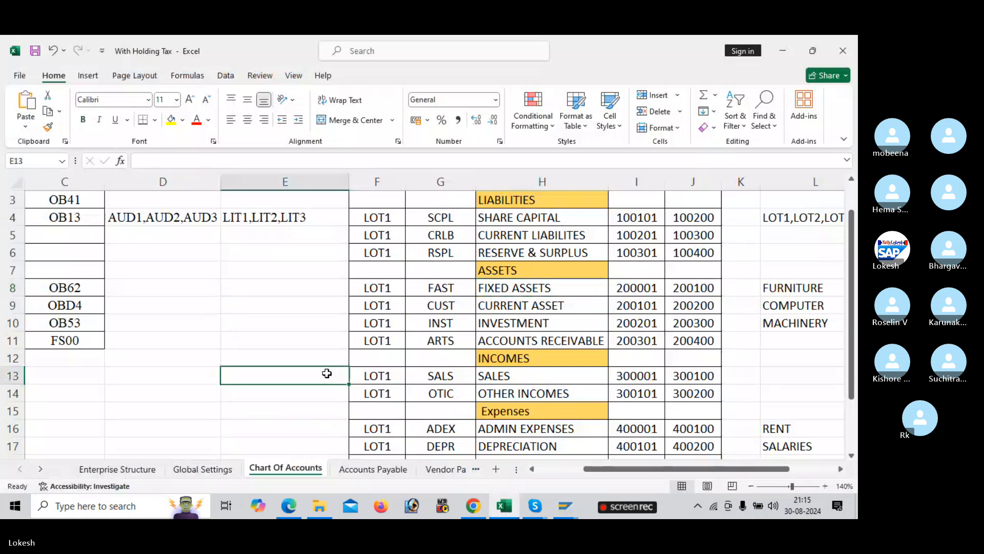
pyautogui.press('Left')
pyautogui.press('Left')
pyautogui.press('Left')
pyautogui.press('Left')
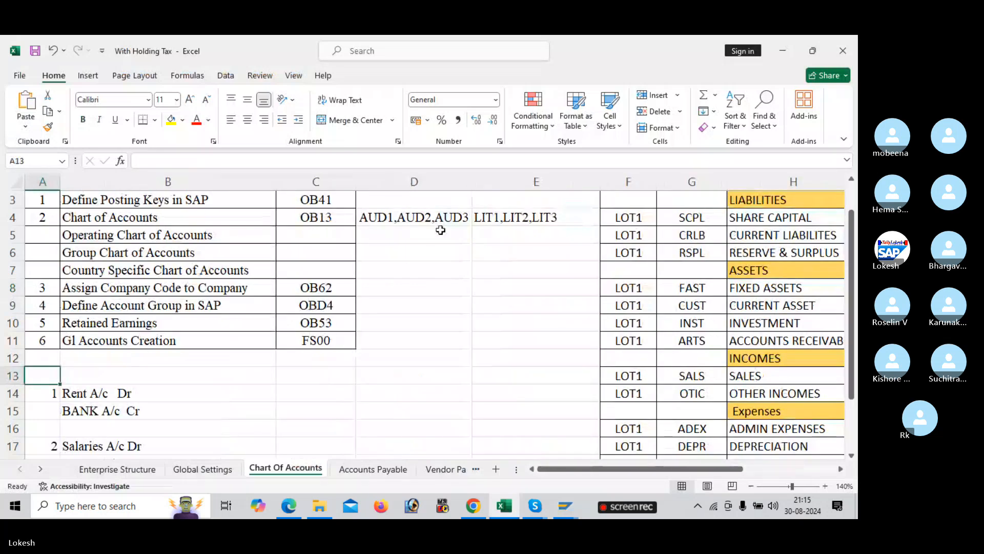
pyautogui.click(311, 322)
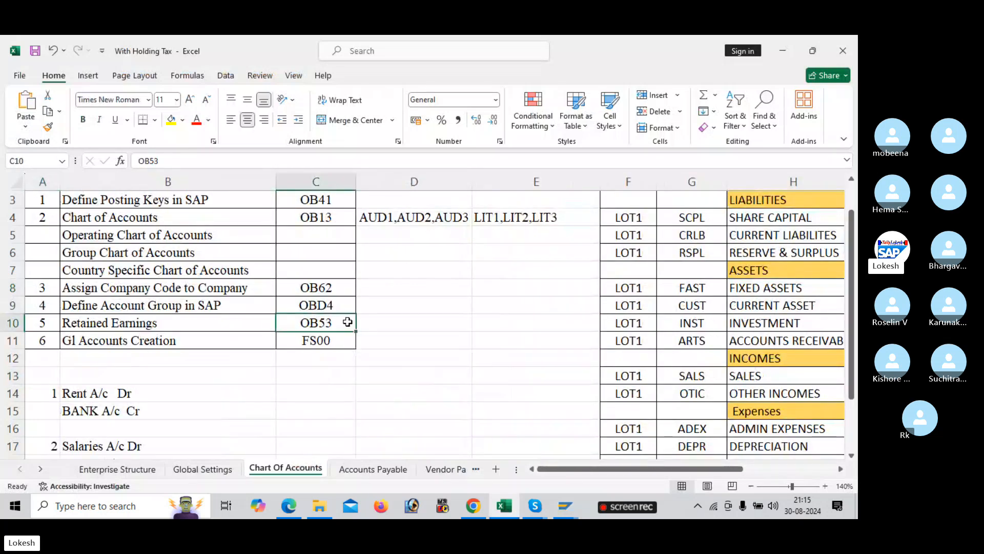
# Switch back to SAP and open the retained earnings transaction OB53 for chart of accounts AUD1
pyautogui.hotkey('alt', 'Tab')
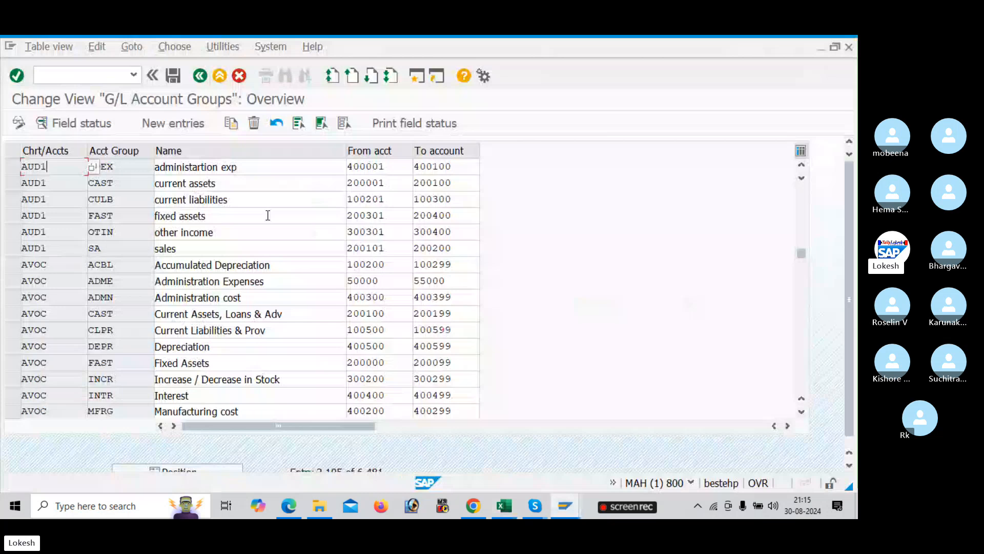
pyautogui.click(110, 79)
pyautogui.write('/NO')
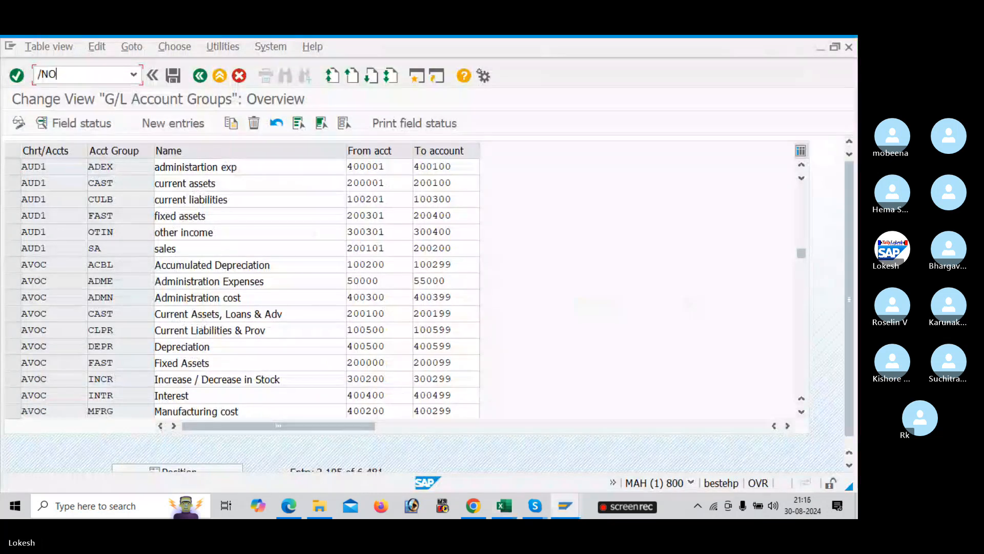
pyautogui.write('BD4')
pyautogui.press('Return')
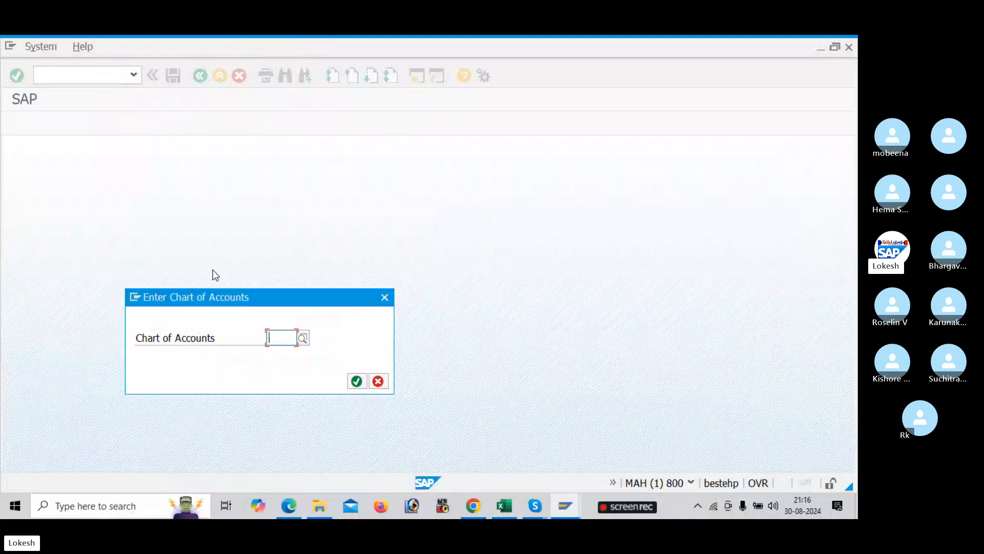
pyautogui.write('AUD1')
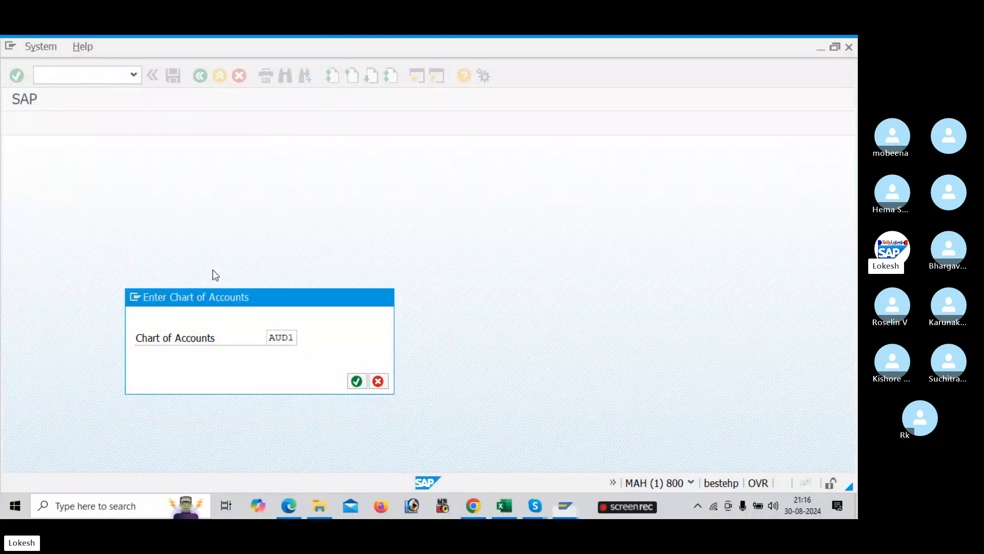
pyautogui.press('Return')
# Assign account 100100 to P&L statement account type X in the balance carried forward configuration
pyautogui.write('X')
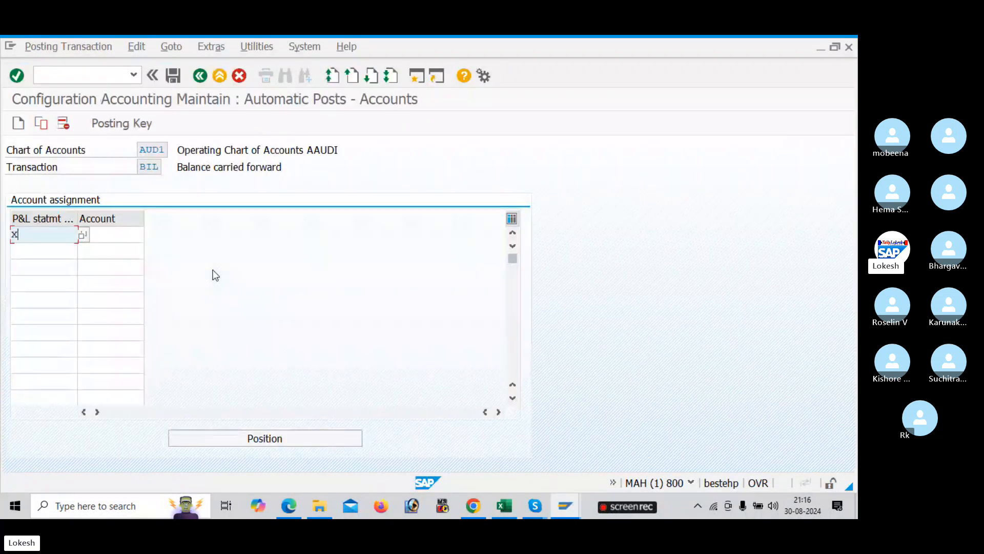
pyautogui.press('Tab')
pyautogui.write('100100')
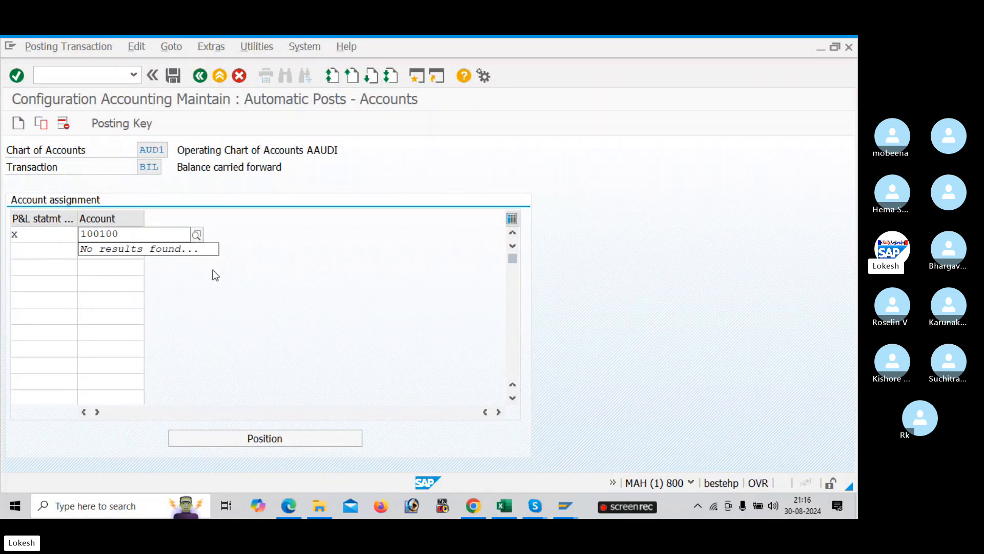
pyautogui.press('Tab')
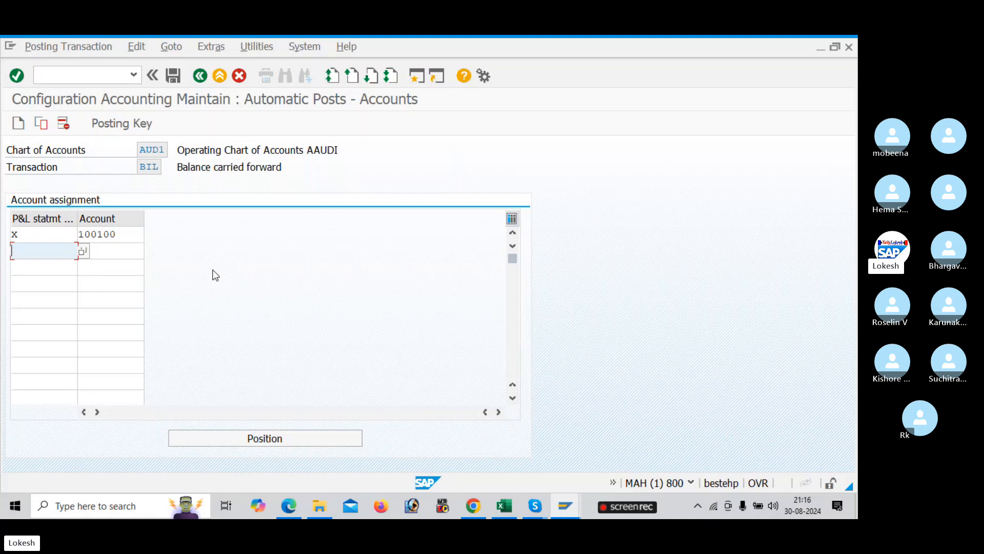
# Switch to the Chart of Accounts configuration PDF in Edge and review the Retained Earnings OB53 section
pyautogui.hotkey('alt', 'Tab')
pyautogui.scroll(-1, 215, 275)
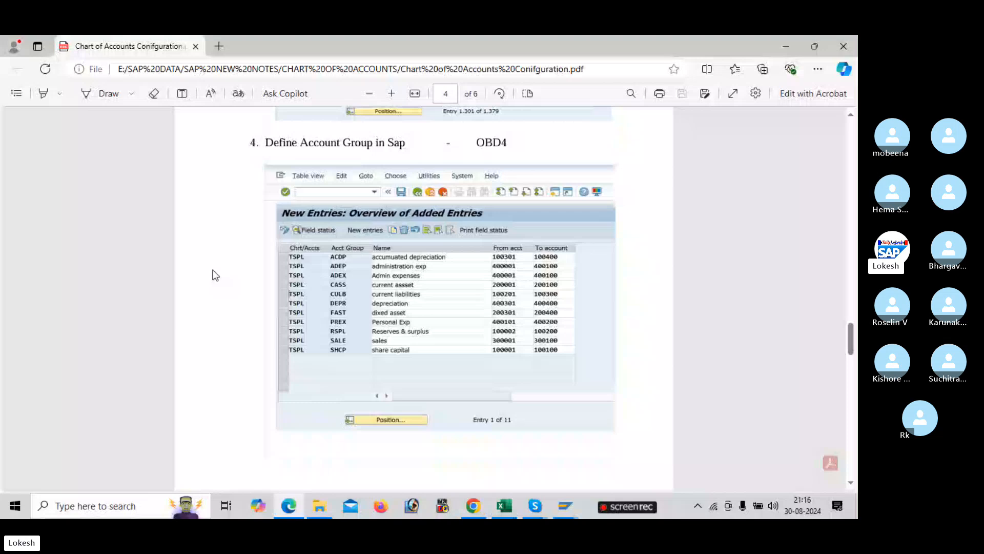
pyautogui.scroll(-7, 213, 275)
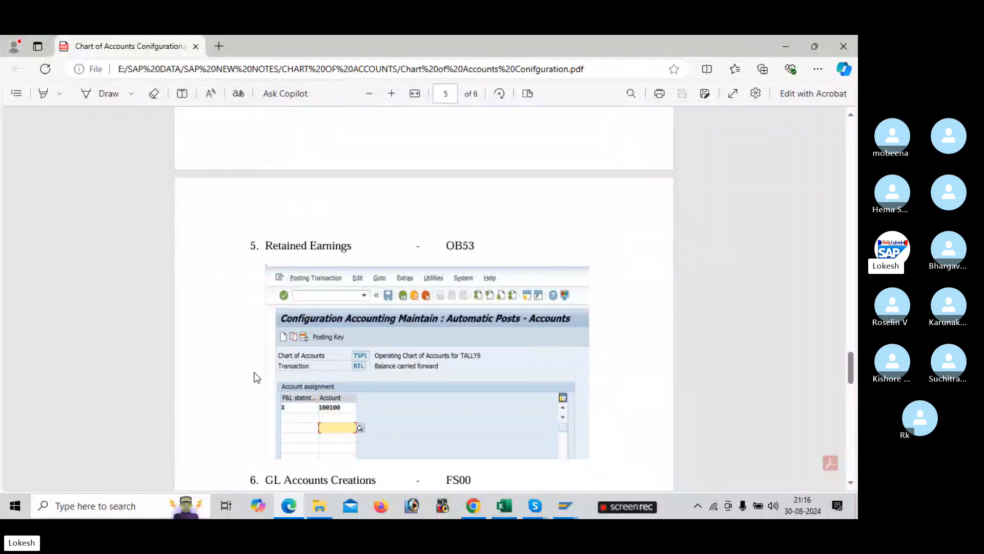
pyautogui.scroll(-3, 288, 405)
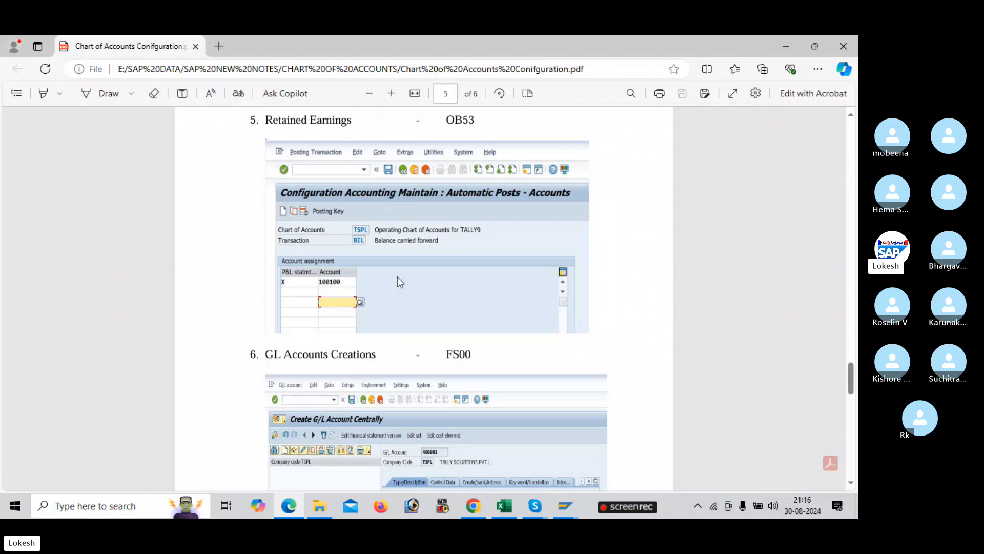
# Switch back to SAP and save the retained earnings account assignment under customizing request MAHK912861
pyautogui.hotkey('alt', 'Tab')
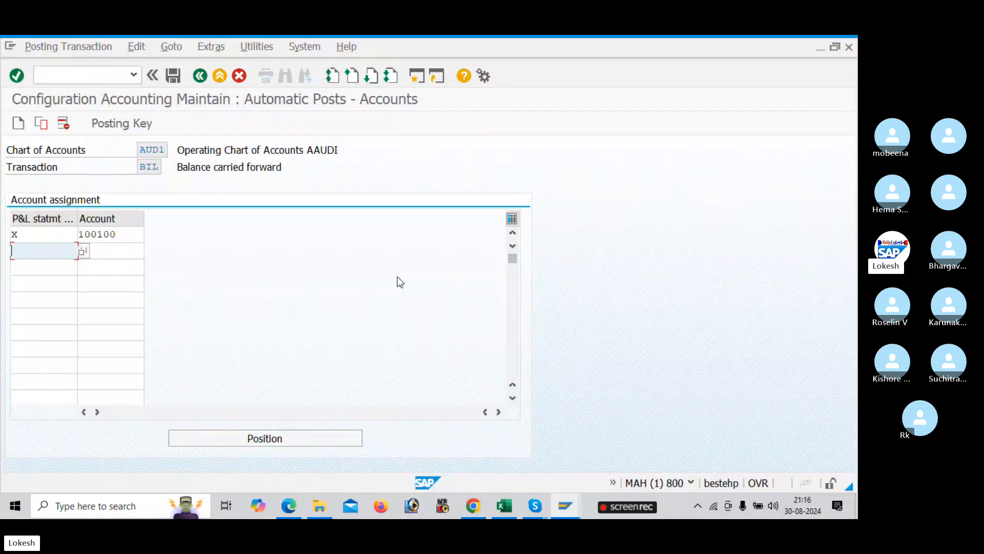
pyautogui.click(173, 74)
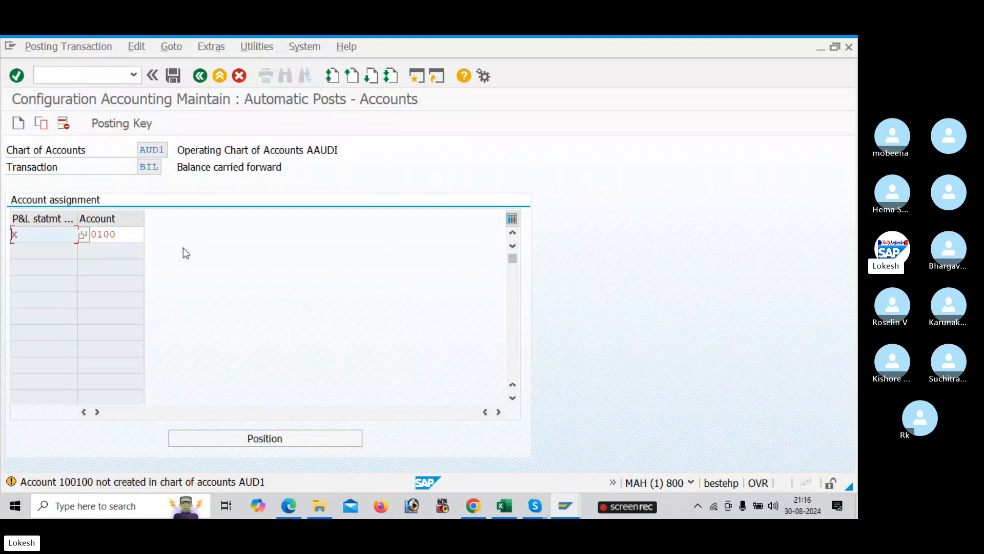
pyautogui.press('Return')
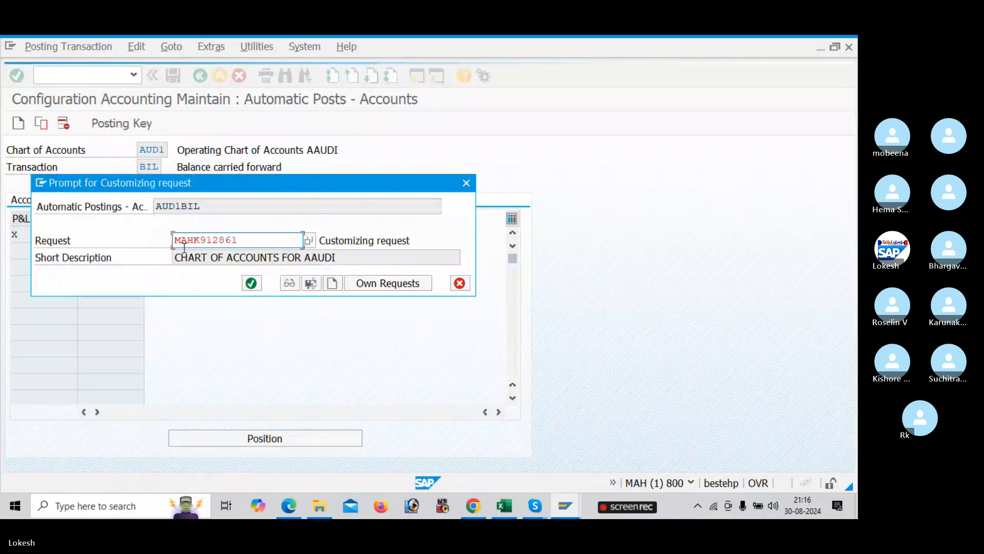
pyautogui.click(251, 283)
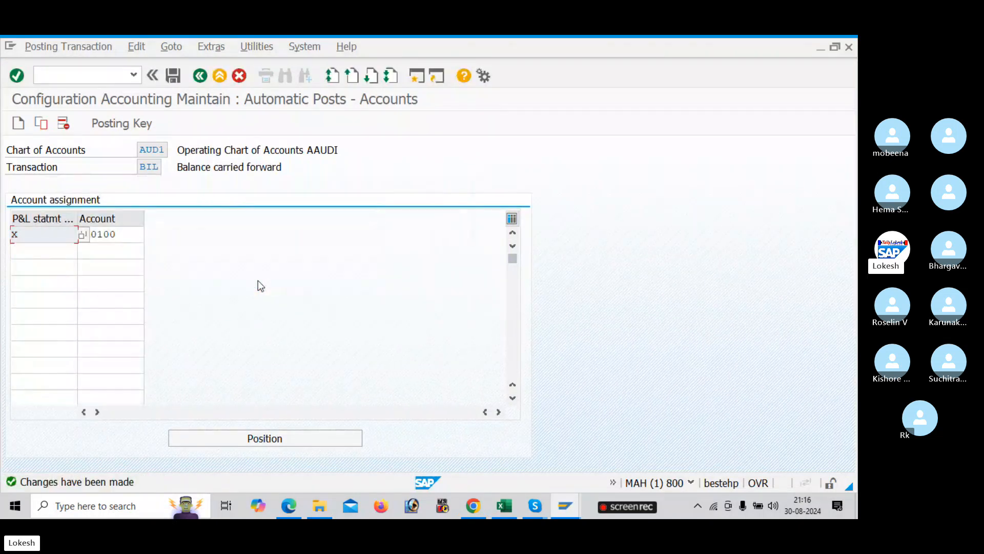
# Look up the G/L account creation code in the Excel sheet, and open transaction FS00 in SAP
pyautogui.hotkey('alt', 'Tab')
pyautogui.hotkey('alt', 'Tab')
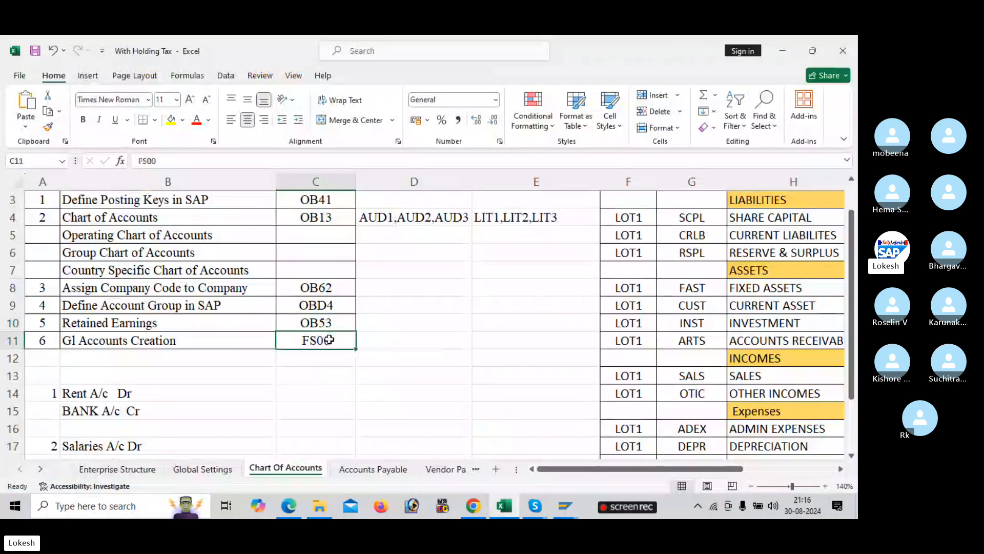
pyautogui.hotkey('alt', 'Tab')
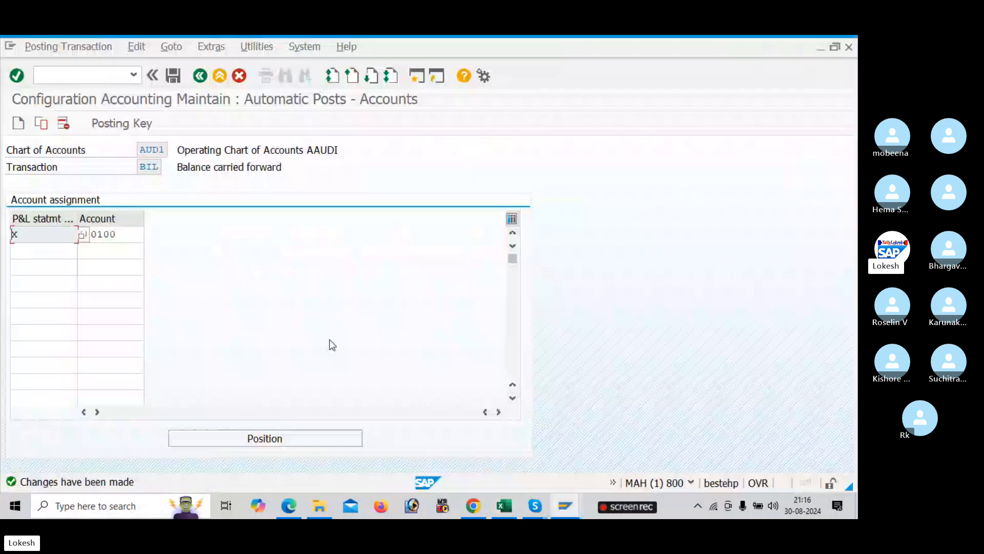
pyautogui.click(84, 77)
pyautogui.write('/NFS00')
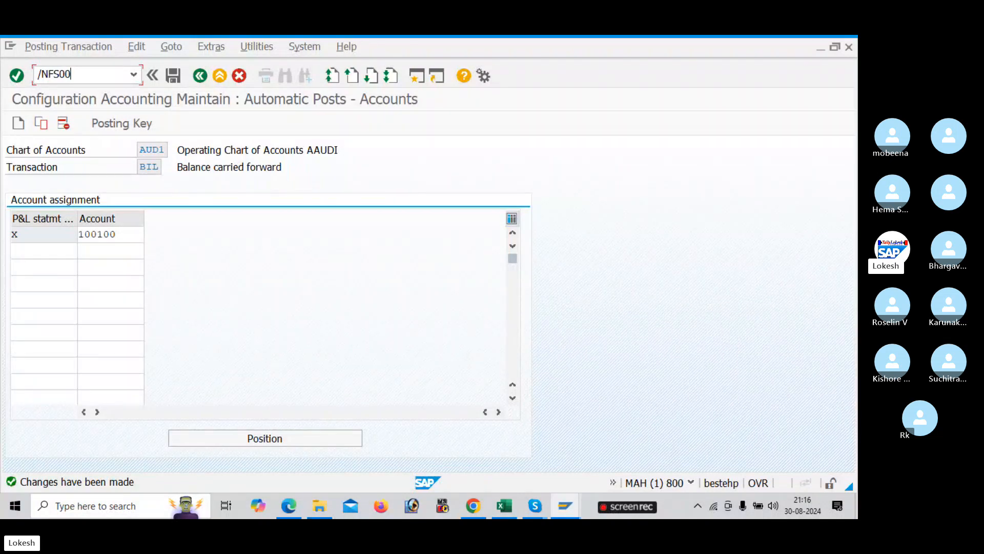
pyautogui.press('Return')
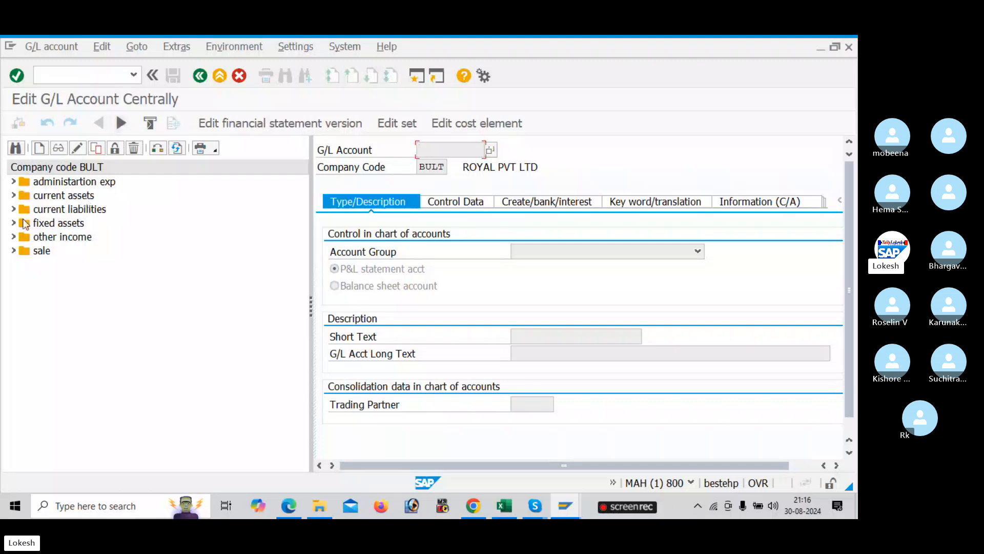
# Review the G/L accounts listed under the administration expenses group of company code BULT
pyautogui.click(14, 182)
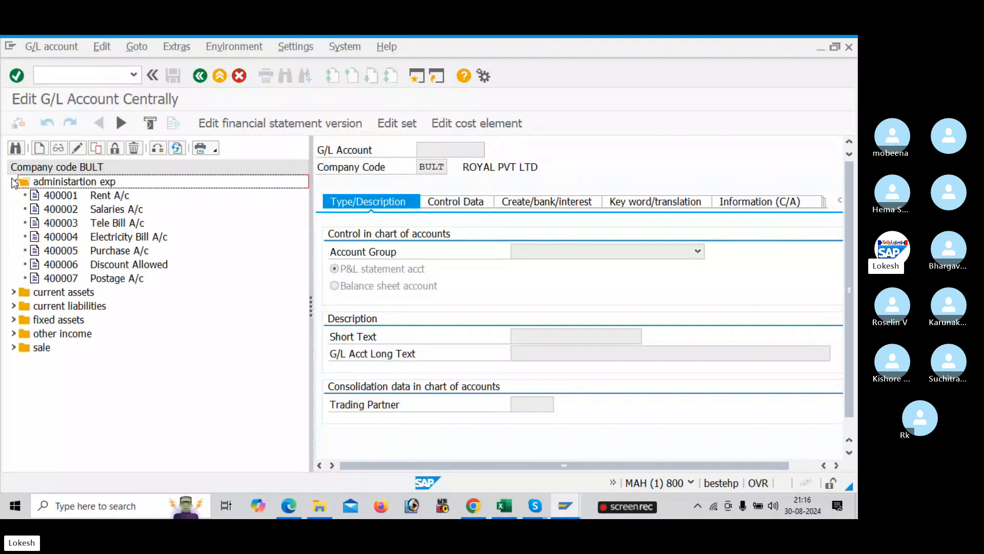
pyautogui.click(14, 182)
pyautogui.click(13, 196)
pyautogui.click(13, 196)
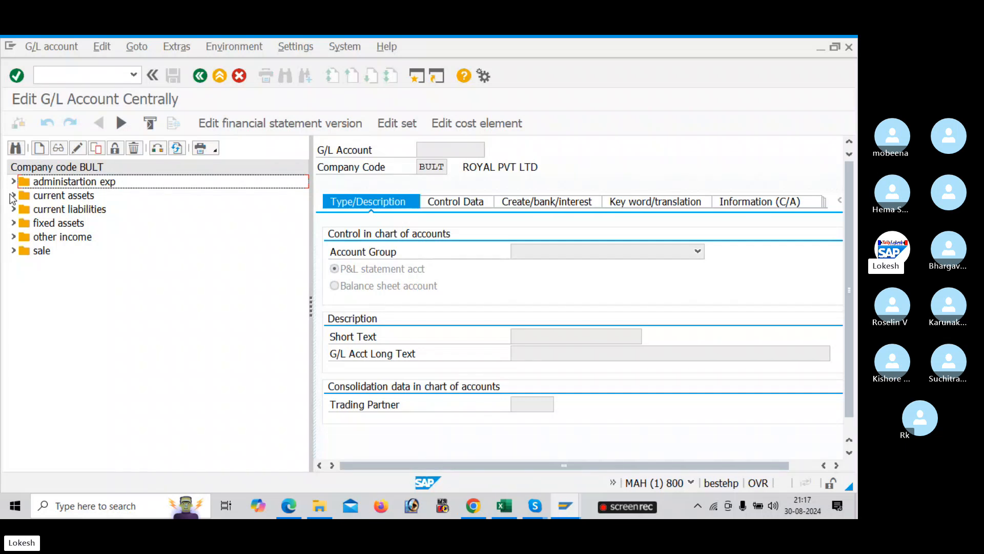
pyautogui.click(75, 152)
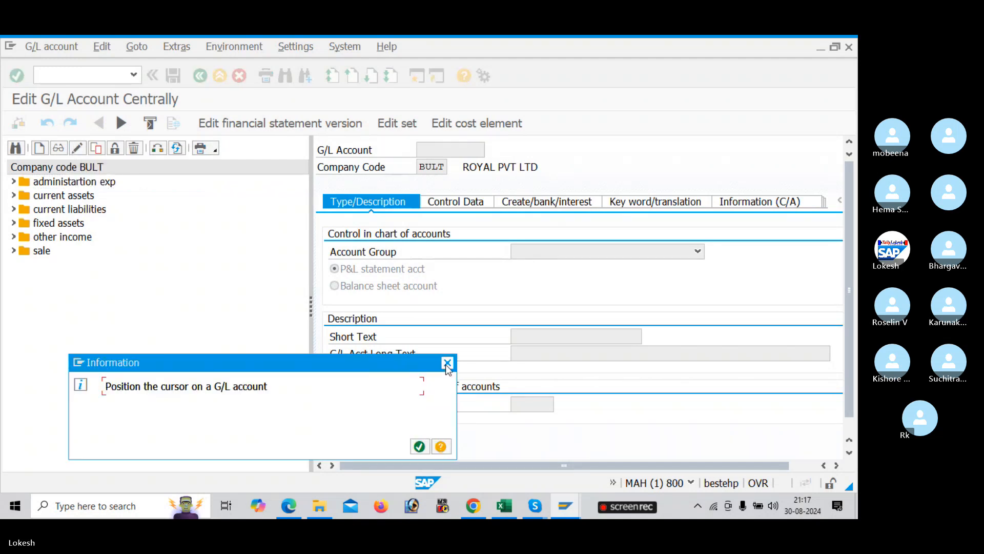
pyautogui.click(447, 363)
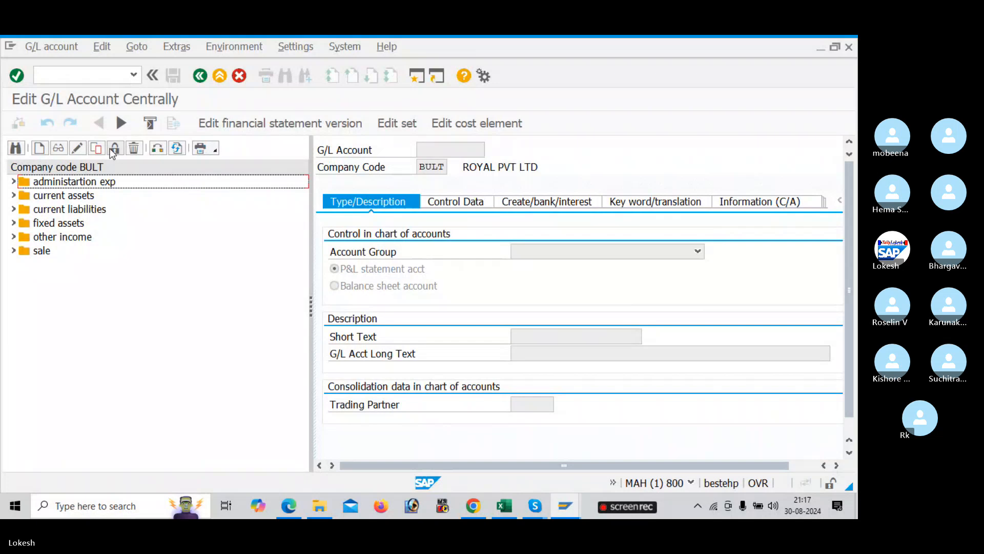
# Try to change the company code of the G/L account list to AUD1
pyautogui.click(156, 149)
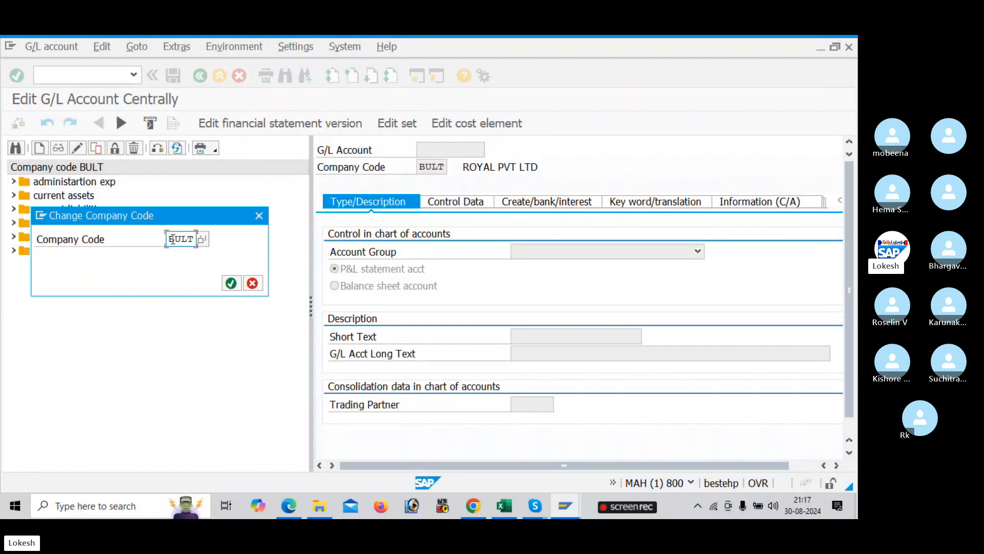
pyautogui.moveTo(172, 239); pyautogui.dragTo(213, 231)
pyautogui.press('BackSpace')
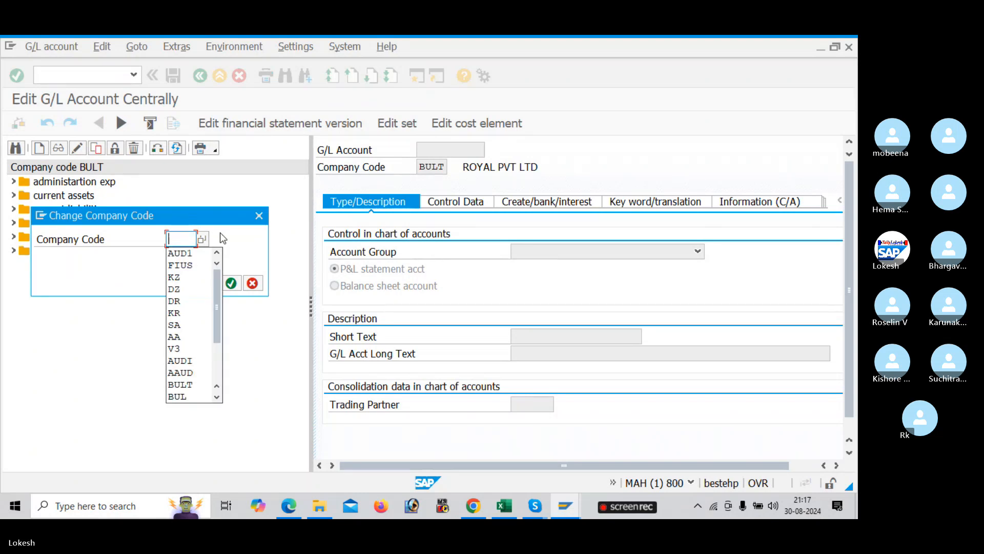
pyautogui.write('AUD1')
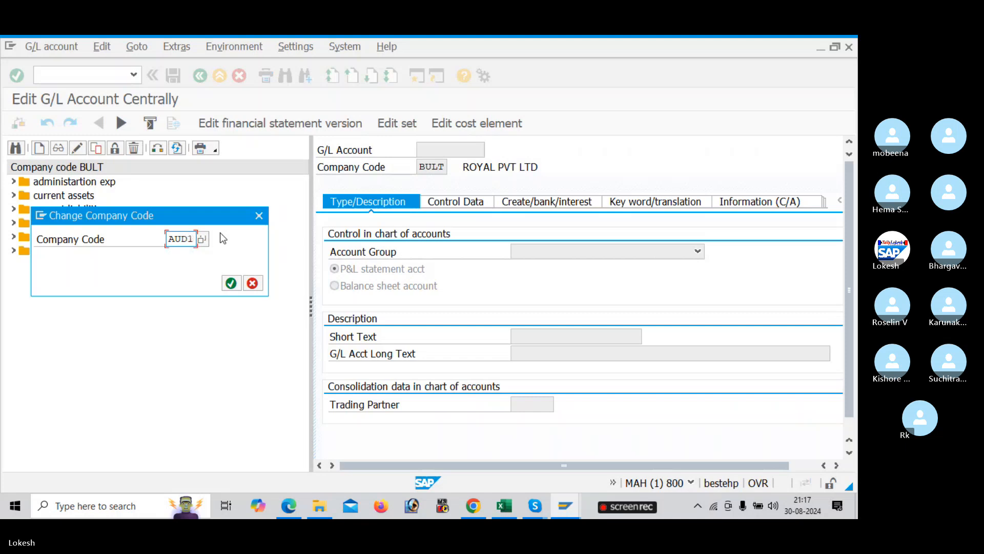
pyautogui.press('Return')
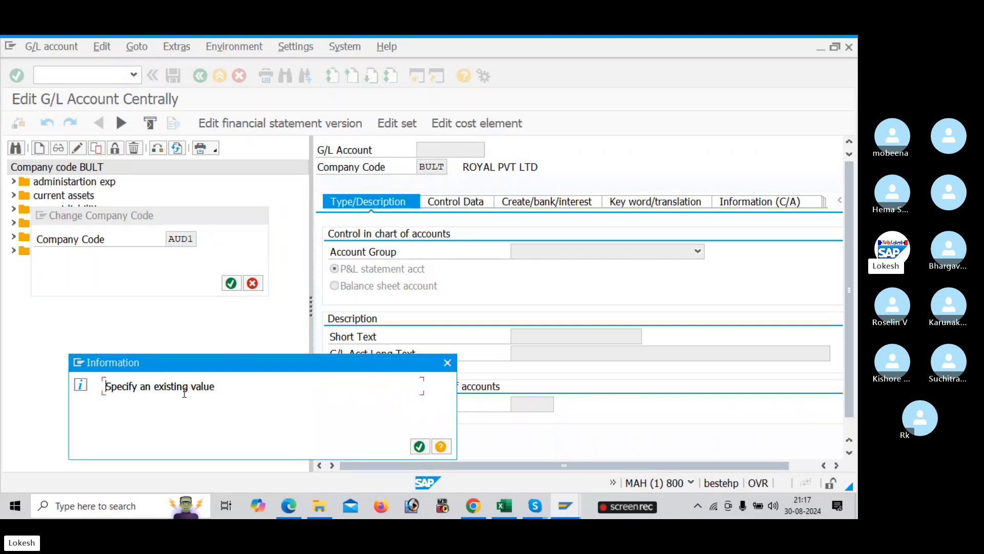
pyautogui.click(419, 445)
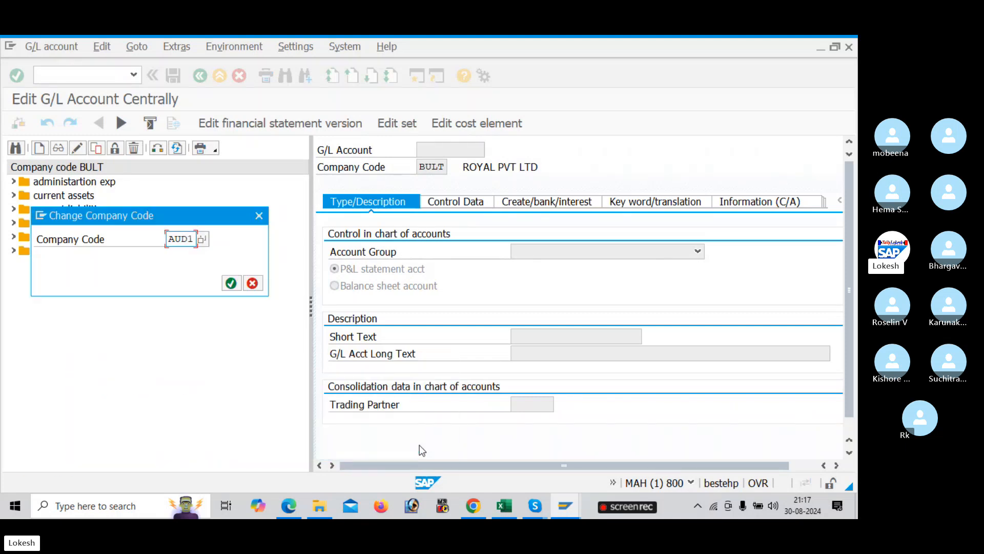
pyautogui.click(259, 215)
pyautogui.click(14, 182)
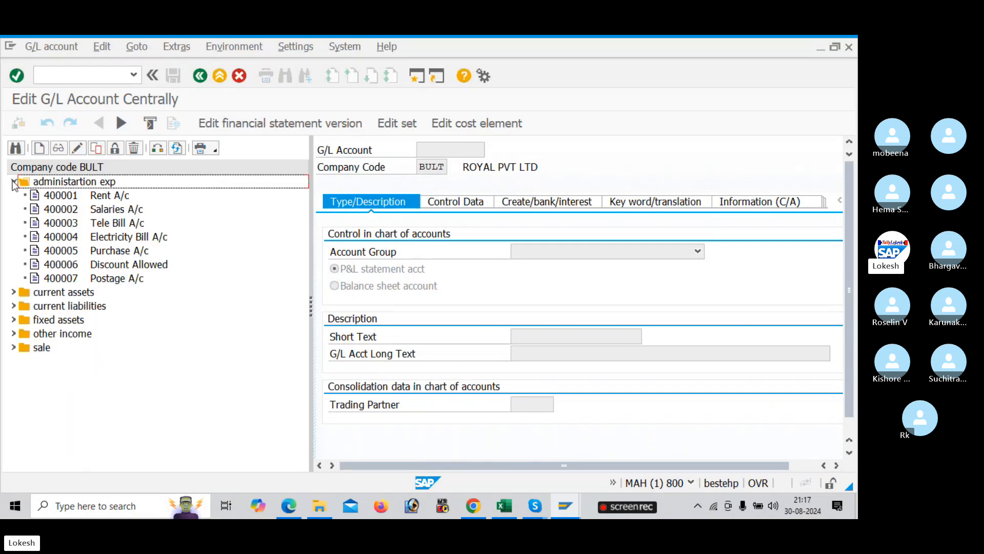
pyautogui.click(14, 182)
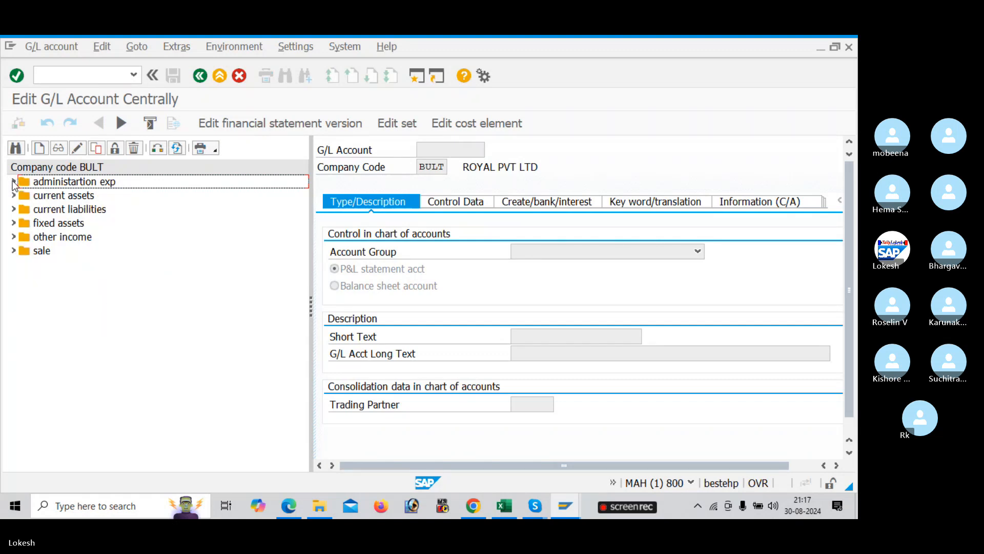
pyautogui.click(39, 148)
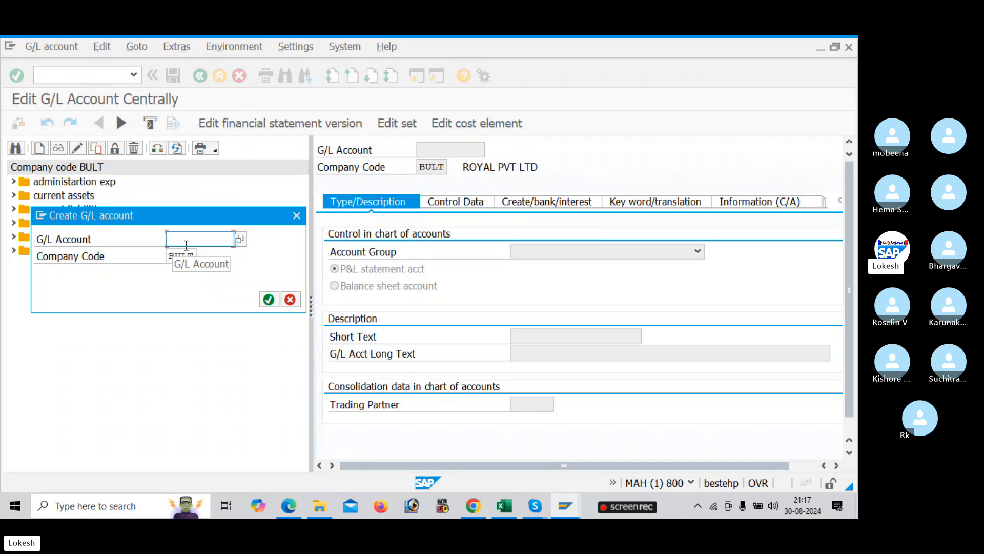
pyautogui.hotkey('alt', 'Tab')
pyautogui.hotkey('alt', 'Tab')
pyautogui.hotkey('alt', 'Tab')
pyautogui.hotkey('alt', 'Tab')
pyautogui.hotkey('alt', 'Tab')
pyautogui.hotkey('alt', 'Tab')
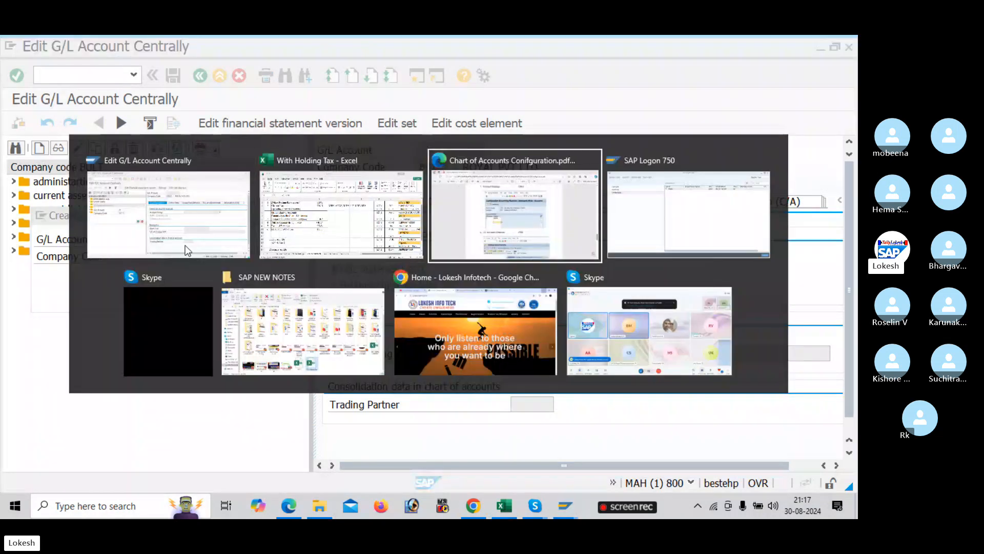
pyautogui.hotkey('alt', 'Tab')
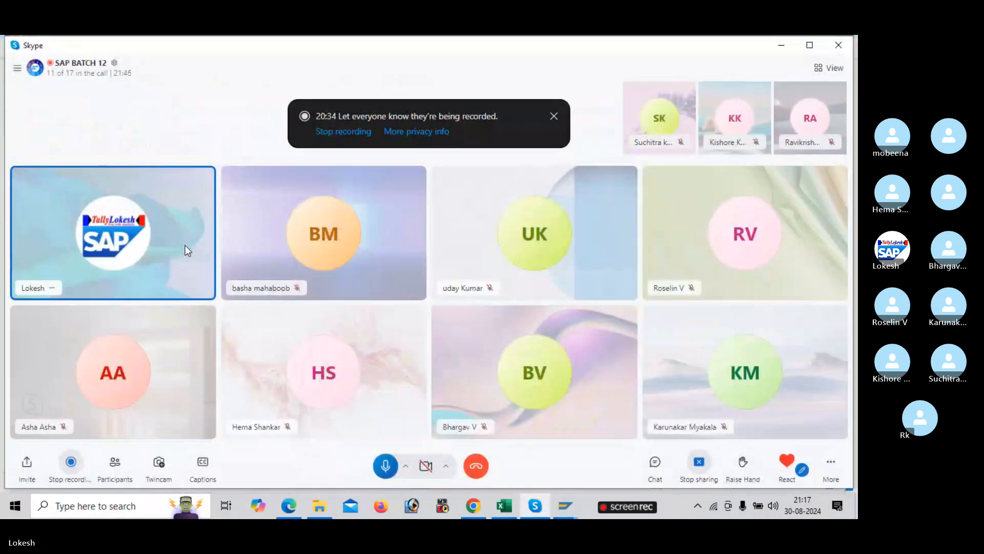
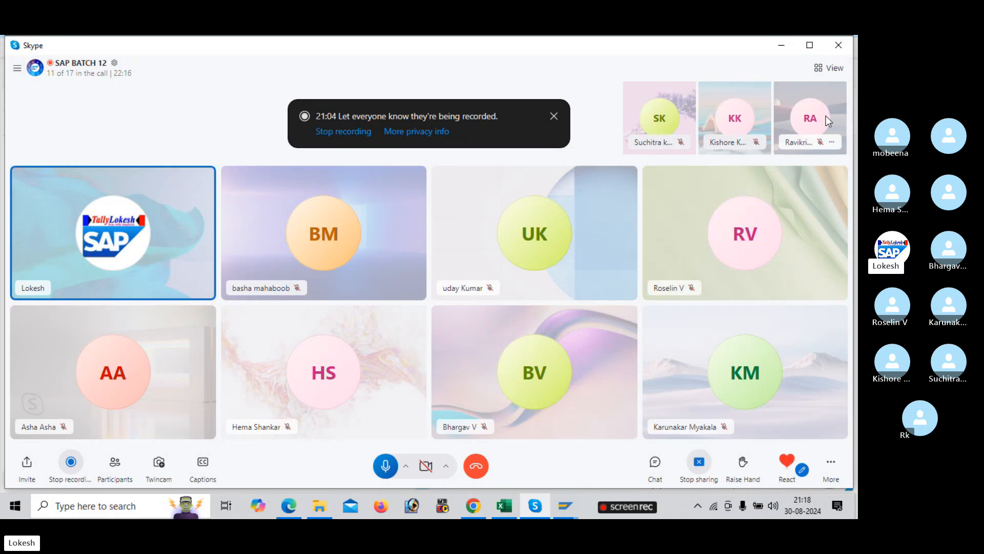
pyautogui.hotkey('alt', 'Tab')
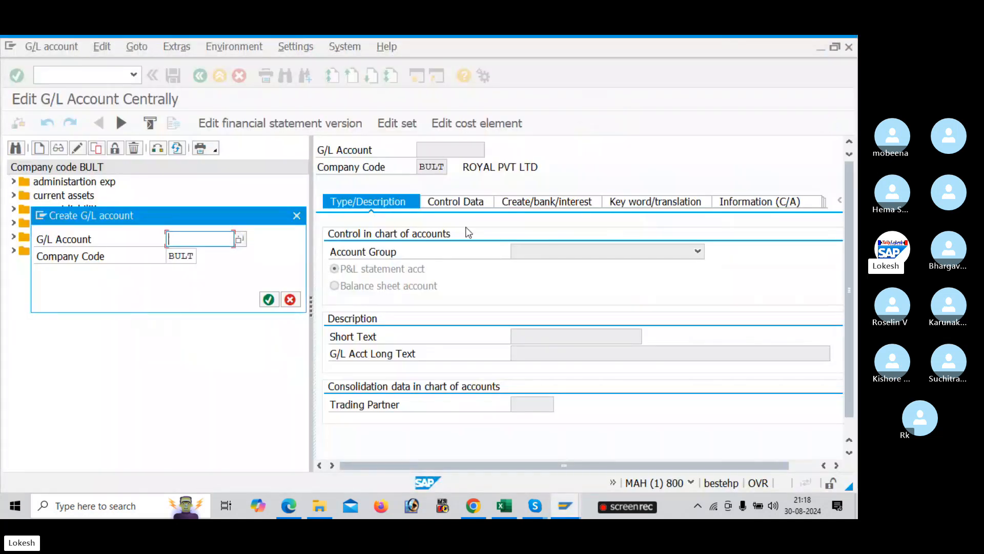
pyautogui.click(297, 216)
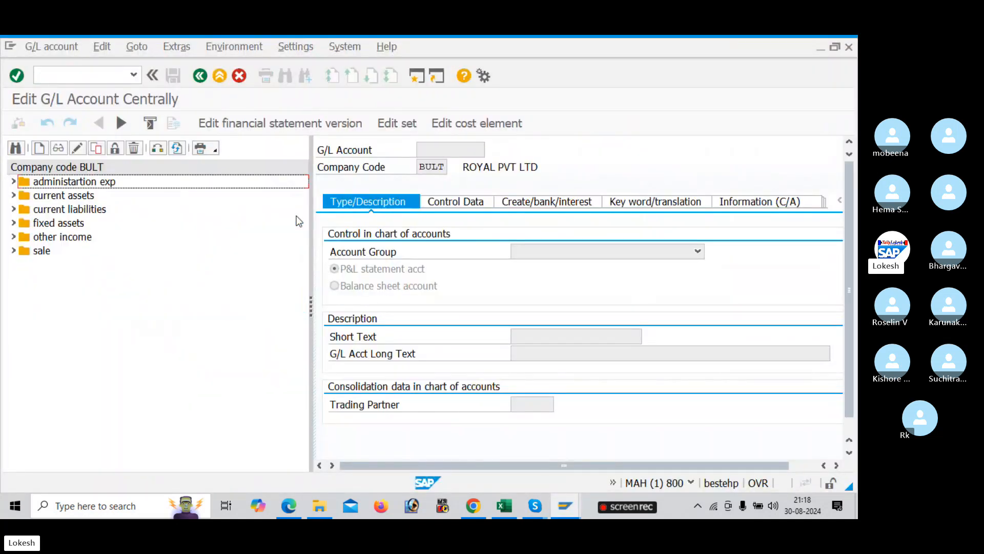
# Open OBD4 in a new SAP window and check the administration expenses number range for chart of accounts AUD1
pyautogui.click(417, 77)
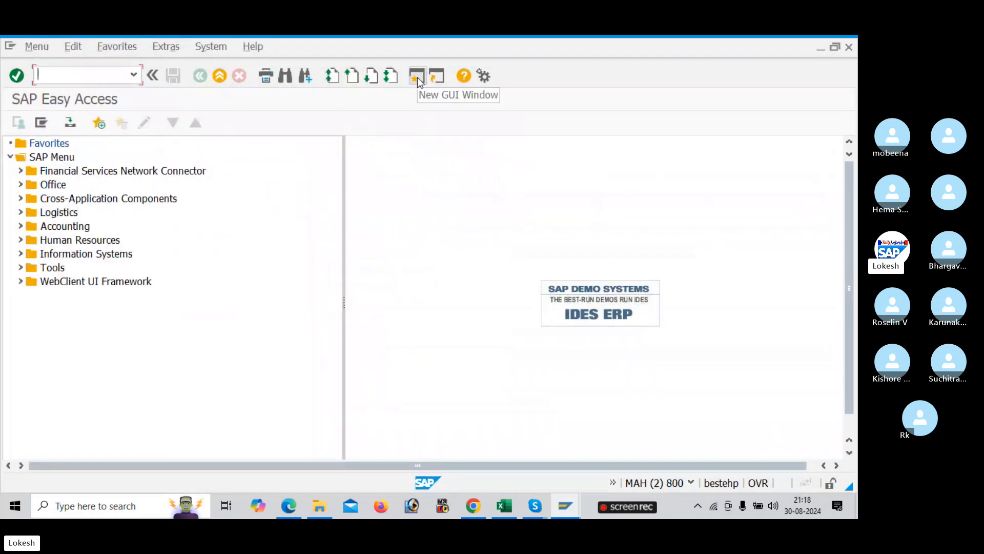
pyautogui.write('OBD4')
pyautogui.press('Return')
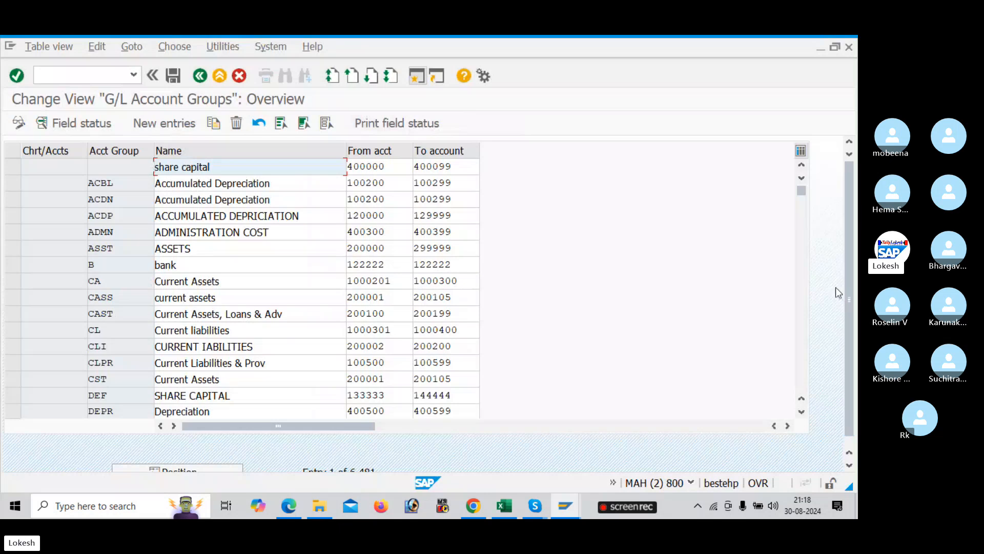
pyautogui.moveTo(851, 349); pyautogui.dragTo(851, 395)
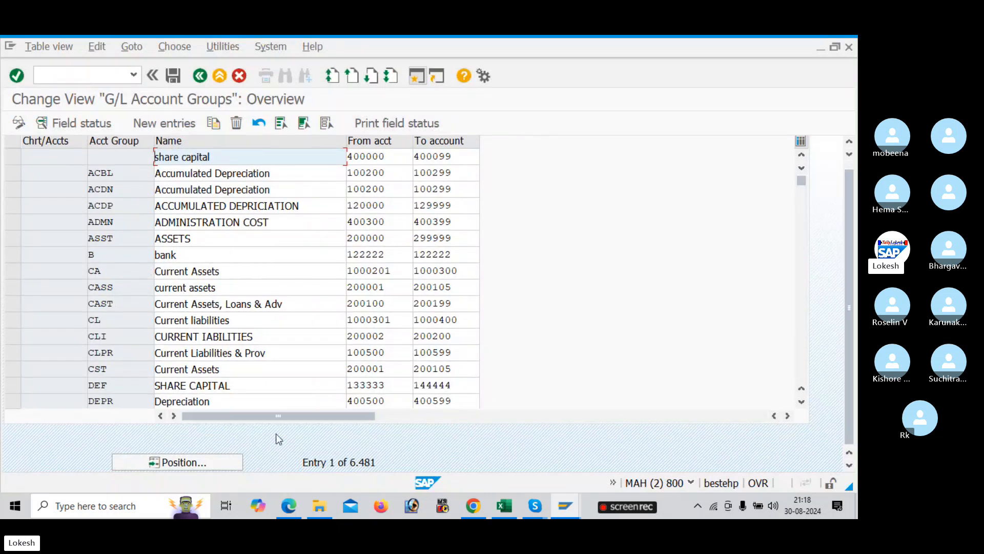
pyautogui.click(239, 463)
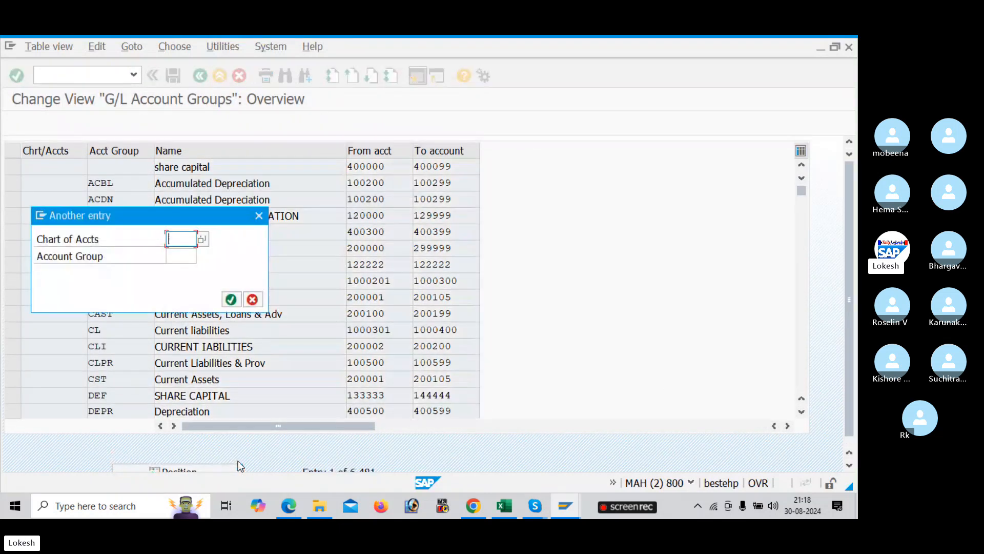
pyautogui.write('AUD1')
pyautogui.press('Return')
pyautogui.click(393, 165)
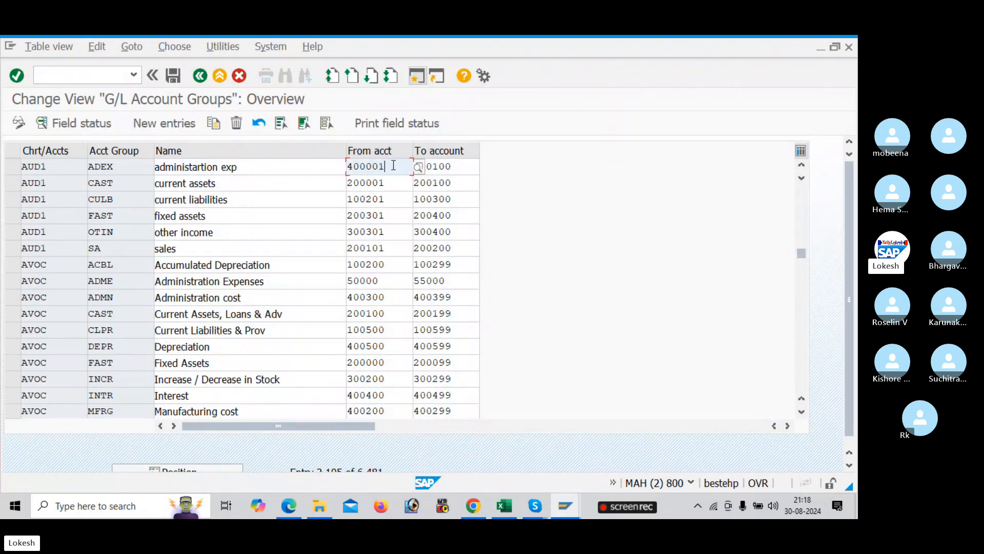
# Return to the FS00 window and start creating G/L account 400001 for company code AUD1
pyautogui.hotkey('alt', 'Tab')
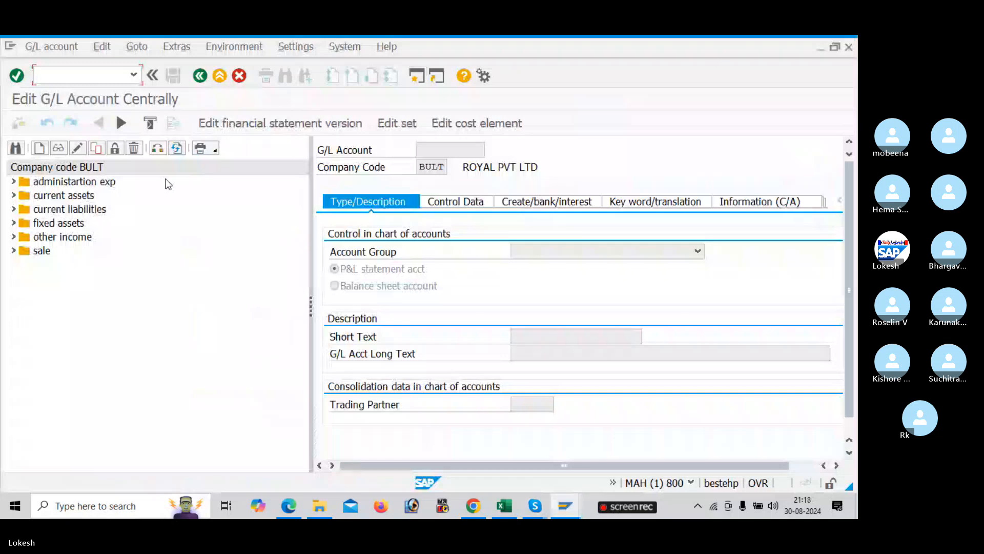
pyautogui.click(40, 149)
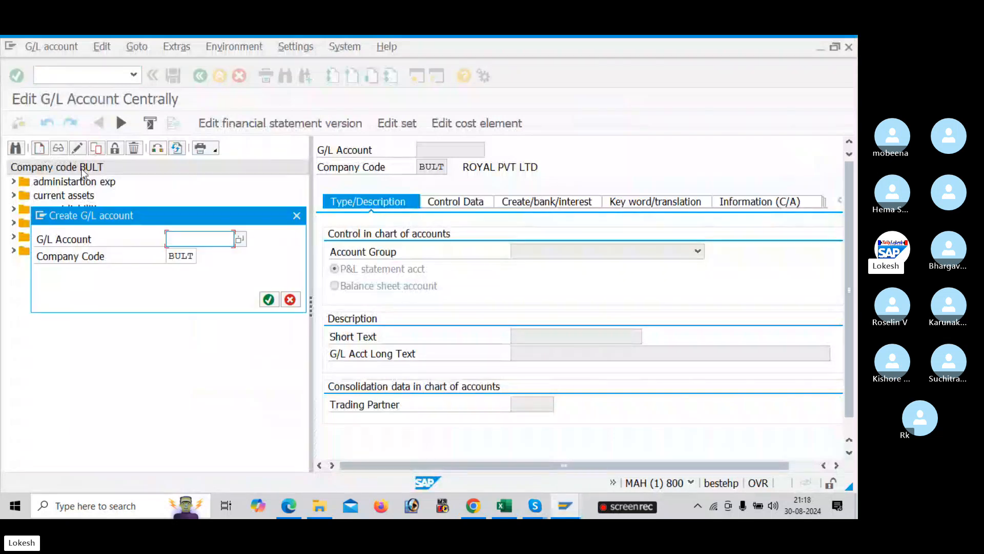
pyautogui.click(203, 243)
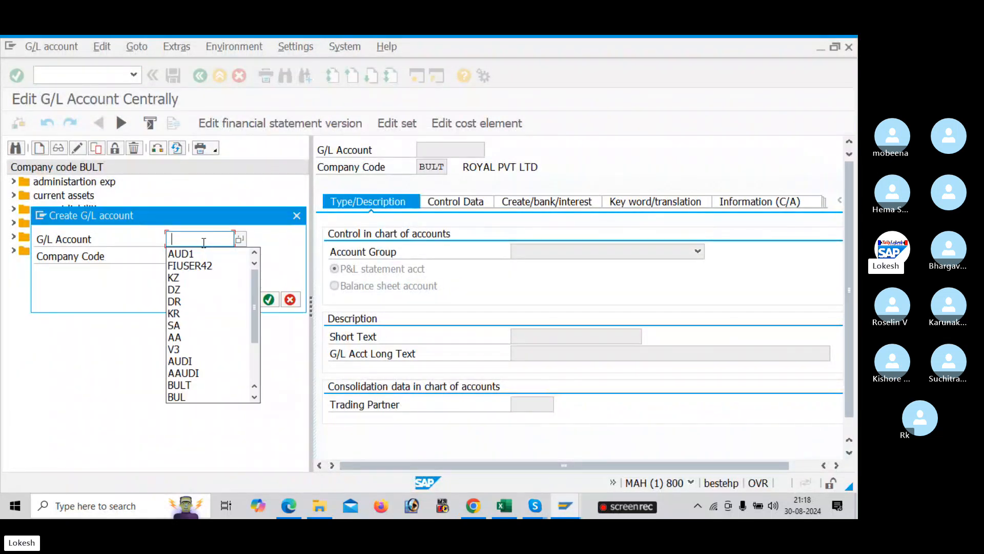
pyautogui.write('4')
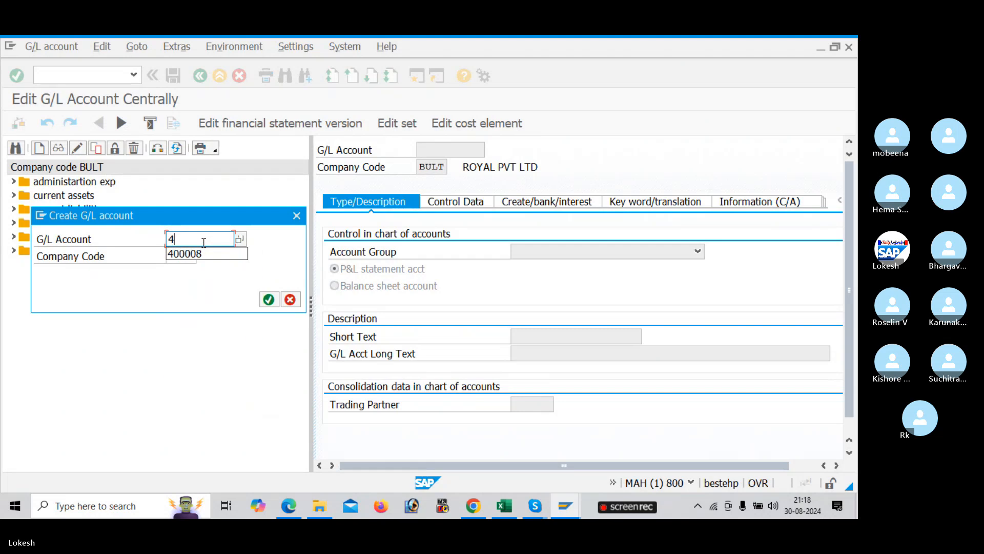
pyautogui.write('00001')
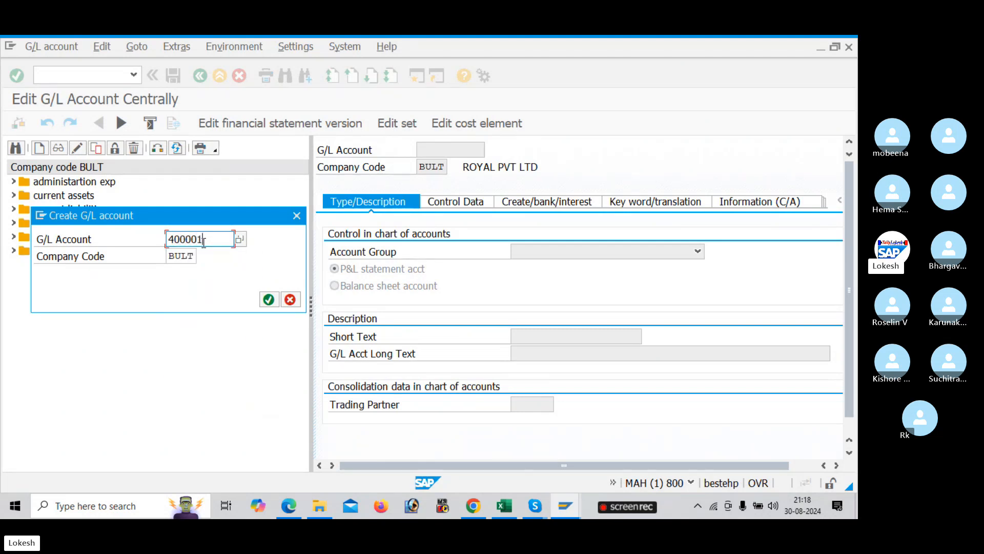
pyautogui.click(192, 255)
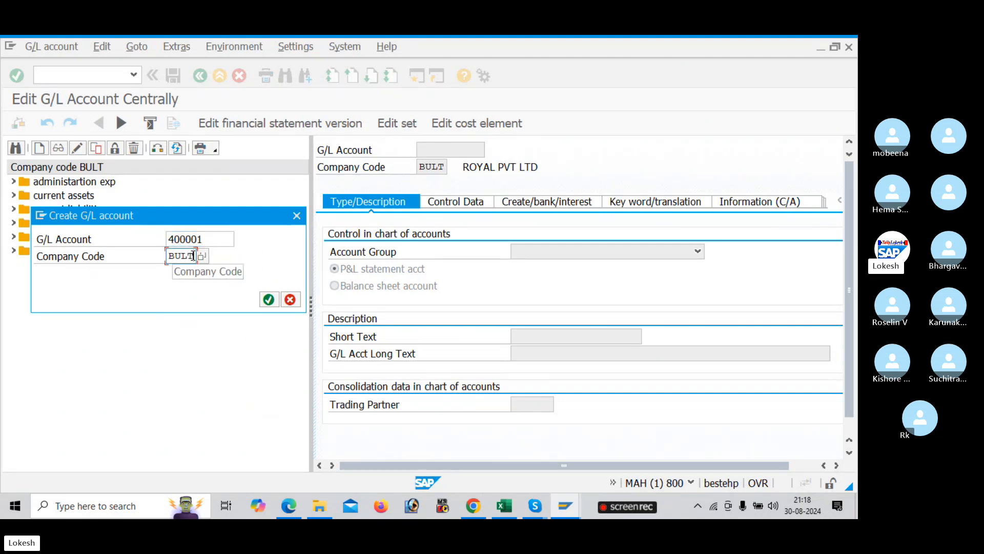
pyautogui.press('BackSpace')
pyautogui.press('BackSpace')
pyautogui.press('BackSpace')
pyautogui.press('BackSpace')
pyautogui.write('aud1')
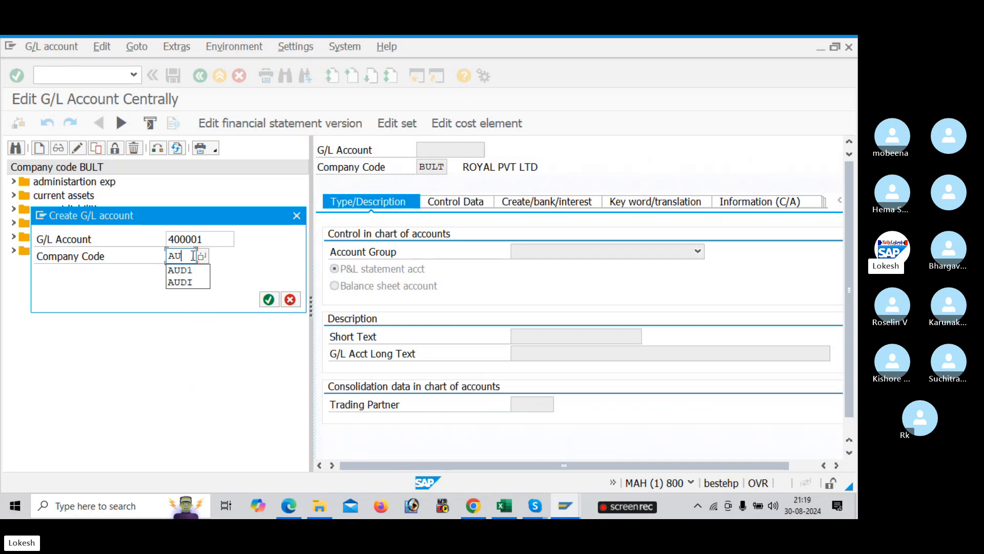
pyautogui.press('Return')
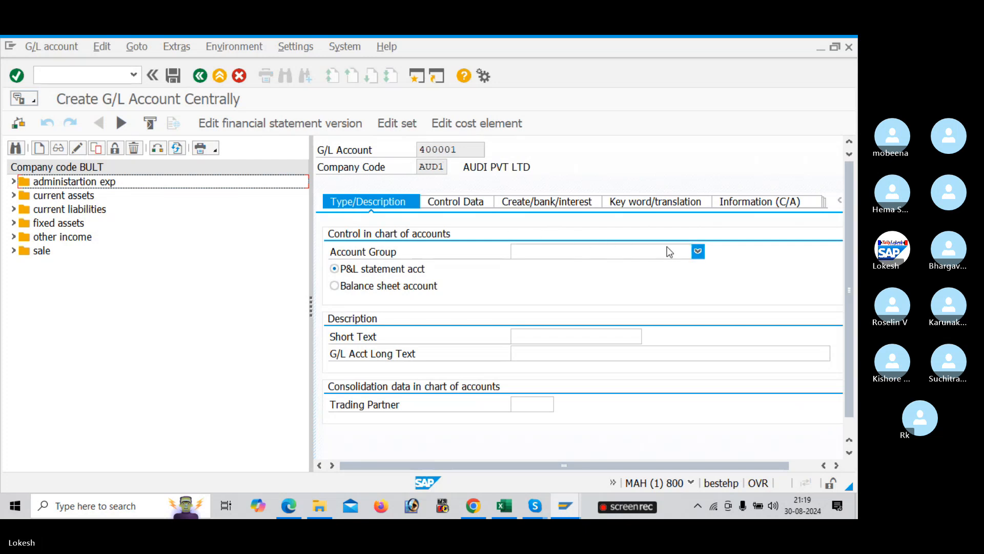
# Assign account 400001 to the account group administartion exp, comparing it with the AUD1 group names in OBD4
pyautogui.click(698, 251)
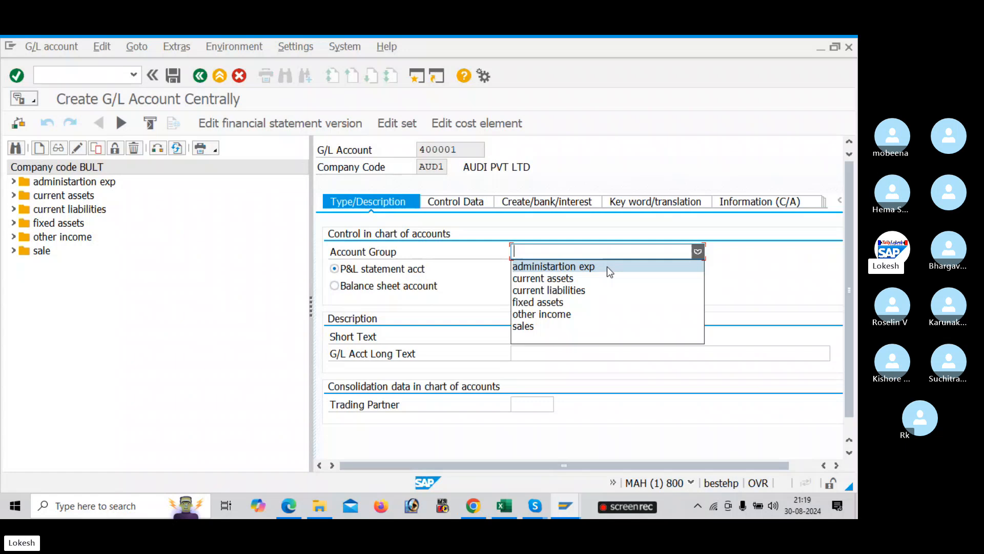
pyautogui.hotkey('alt', 'Tab')
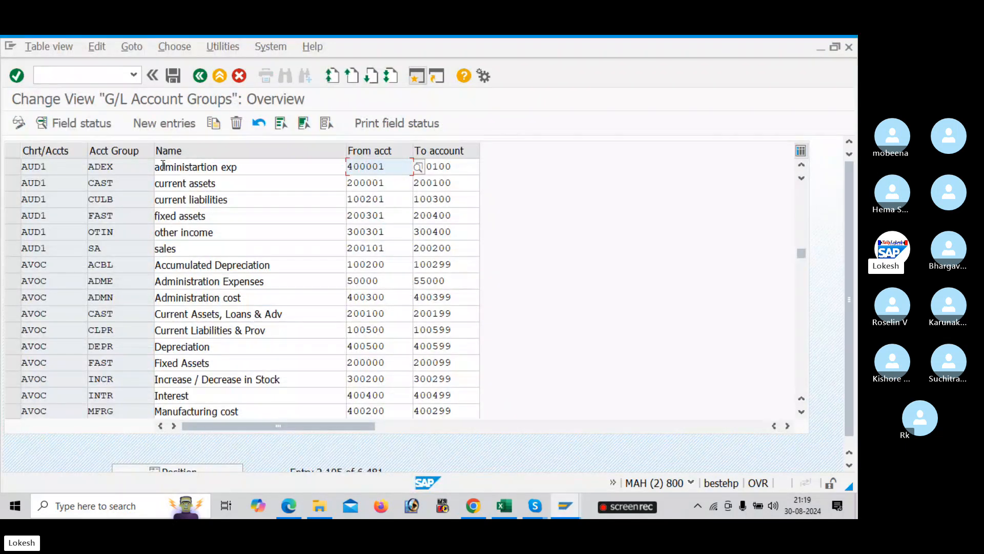
pyautogui.moveTo(155, 166); pyautogui.dragTo(195, 239)
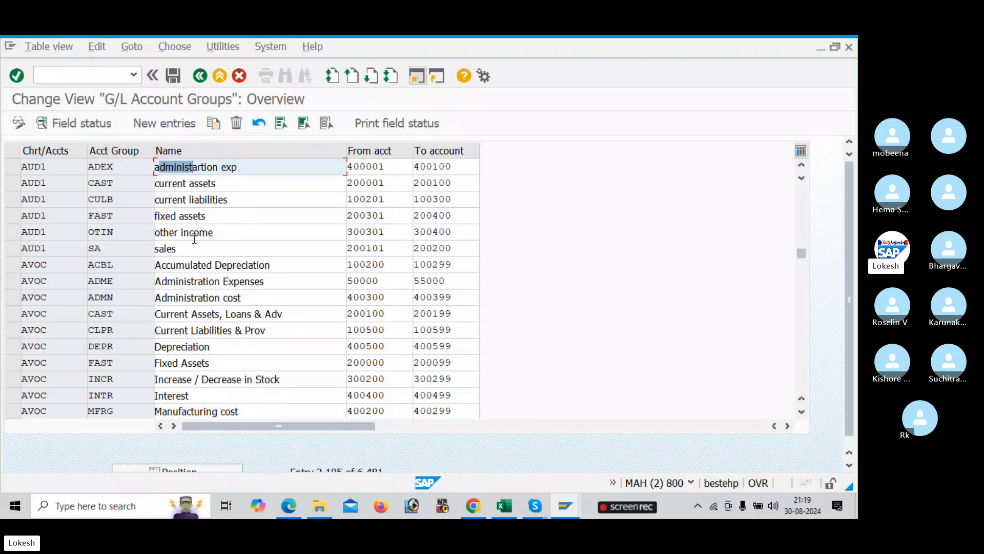
pyautogui.hotkey('alt', 'Tab')
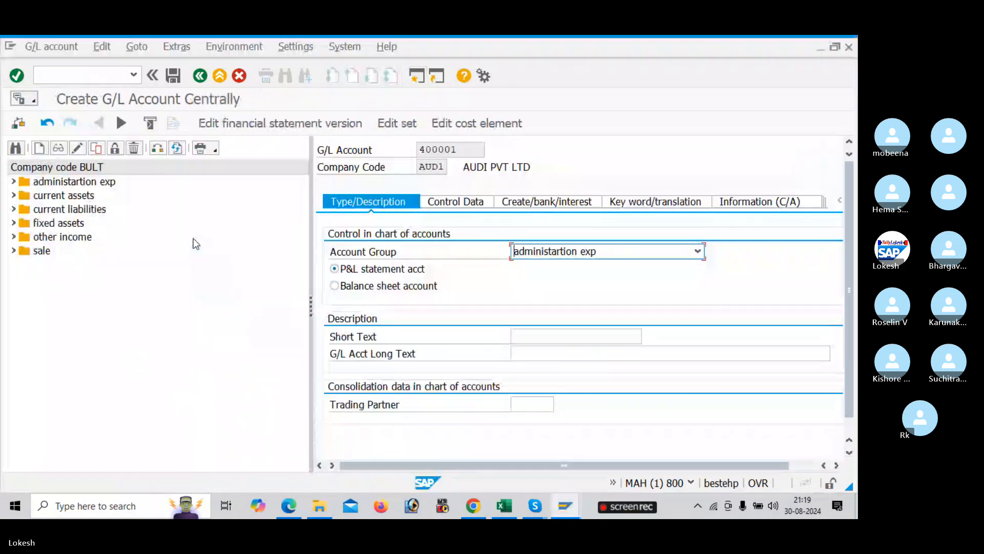
pyautogui.click(514, 252)
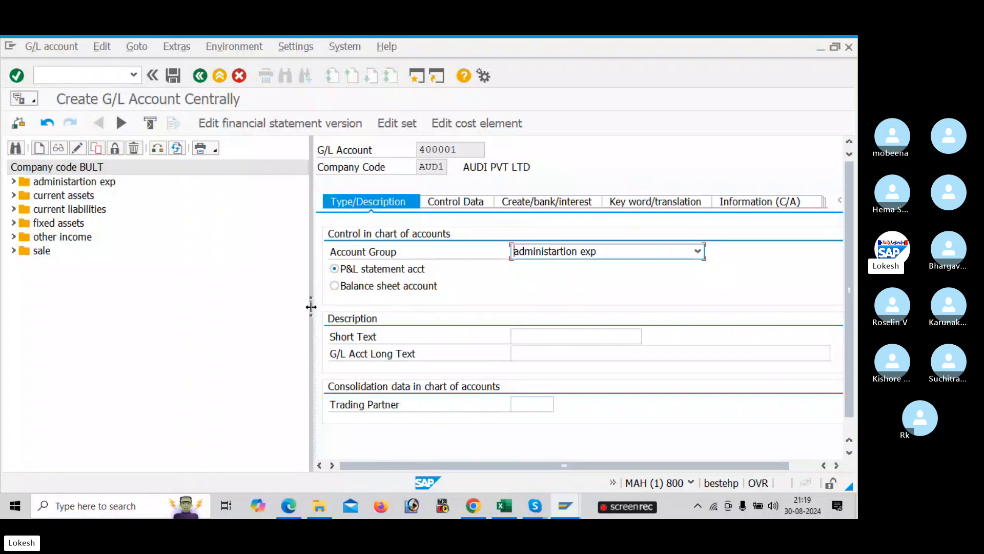
# Enlarge the account details area and set the account as a P&L statement account
pyautogui.moveTo(311, 306); pyautogui.dragTo(245, 299)
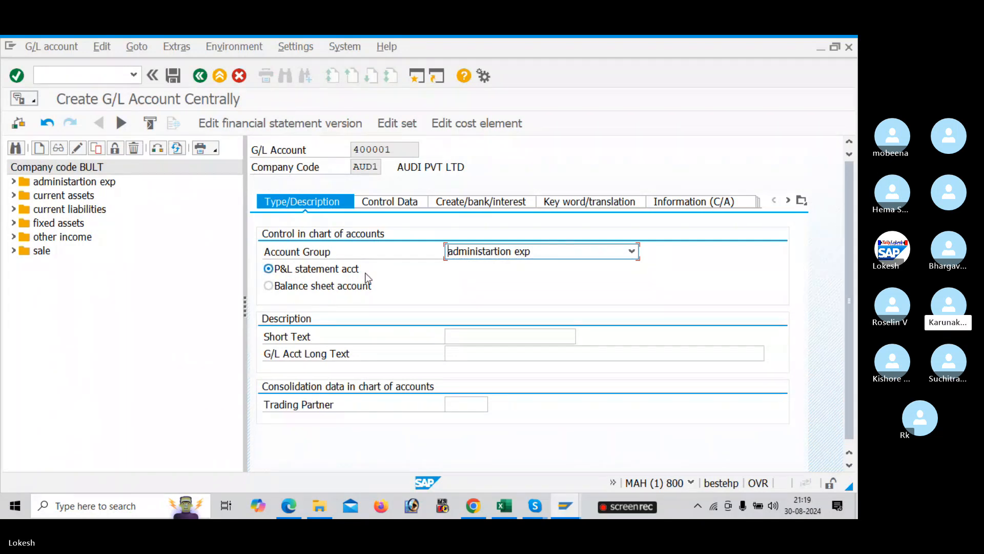
pyautogui.click(268, 286)
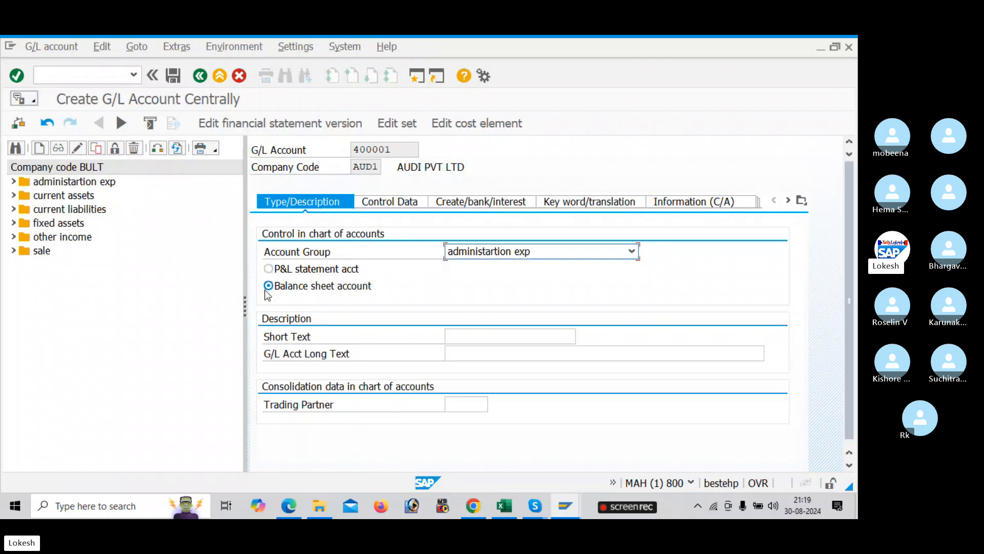
pyautogui.click(268, 268)
pyautogui.click(464, 336)
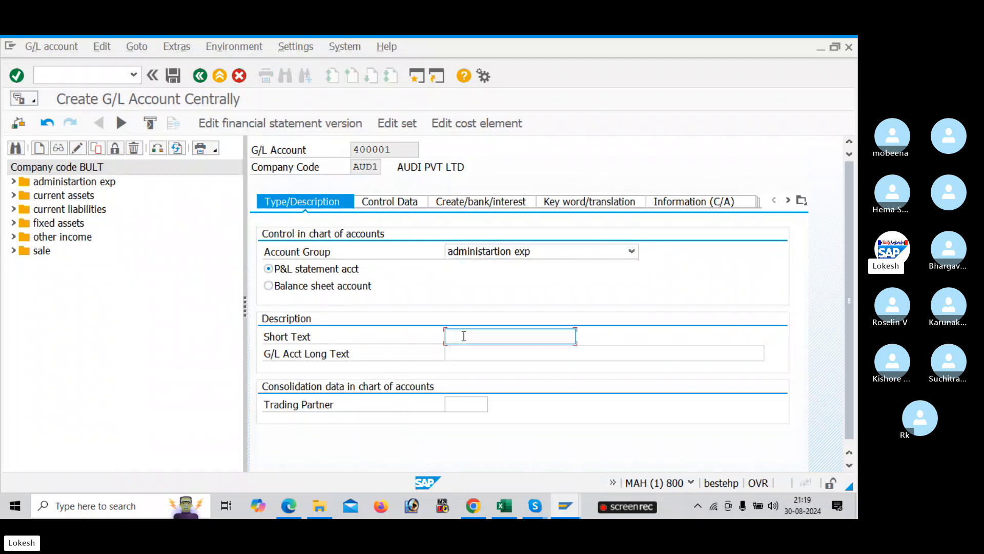
# Switch to the Chart of Accounts Conifguration PDF and examine the FS00 screenshots for G/L account creation
pyautogui.hotkey('alt', 'Tab')
pyautogui.hotkey('alt', 'Tab')
pyautogui.hotkey('alt', 'Tab')
pyautogui.hotkey('alt', 'Tab')
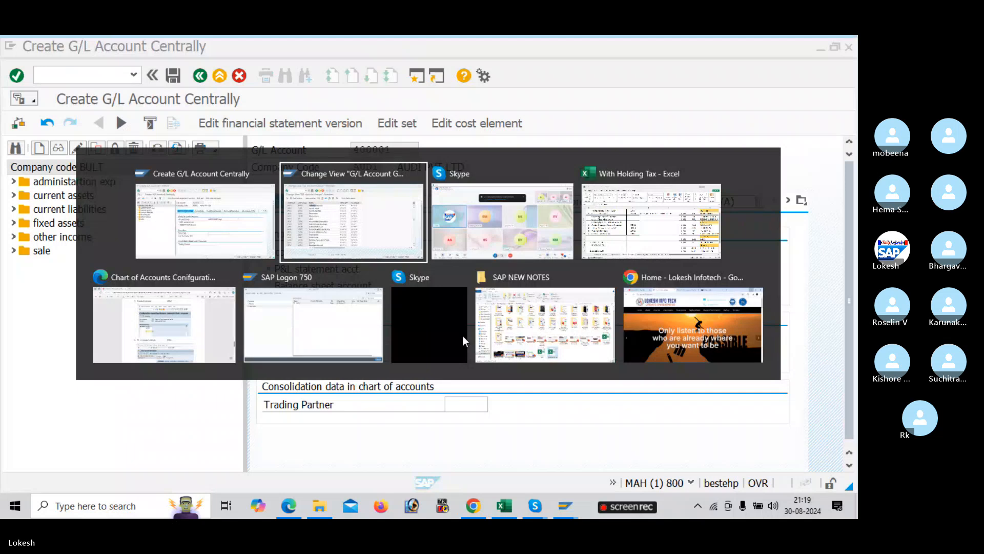
pyautogui.scroll(-5, 462, 335)
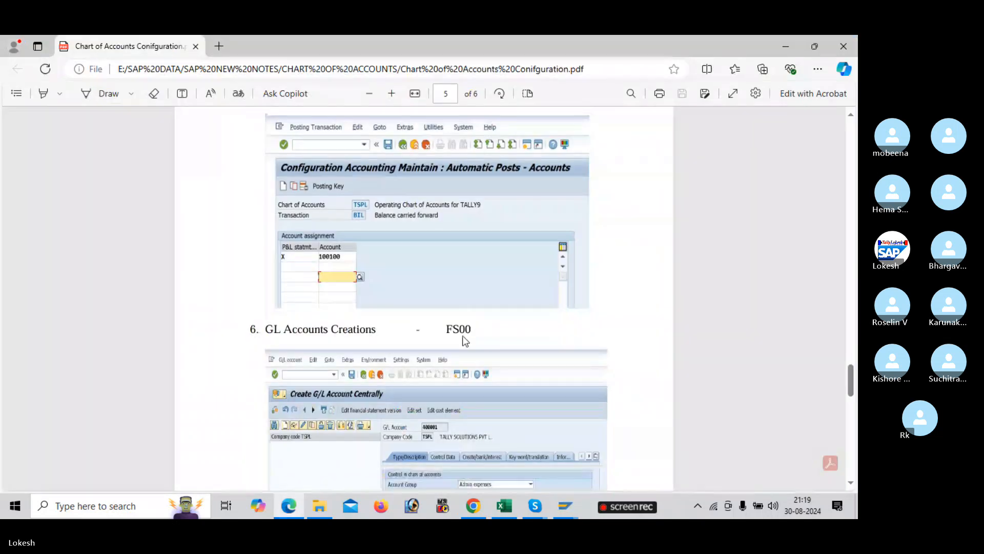
pyautogui.scroll(-3, 463, 336)
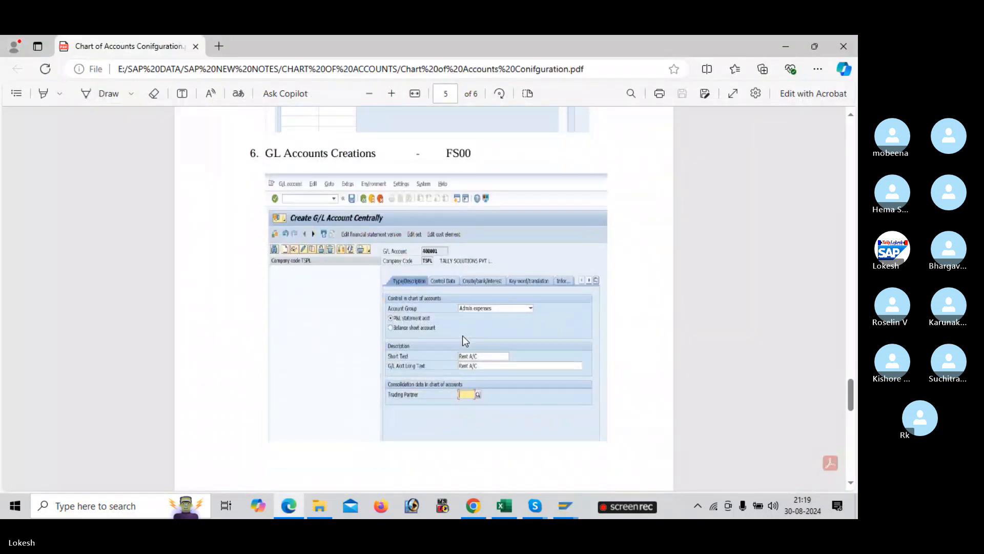
pyautogui.scroll(-10, 462, 338)
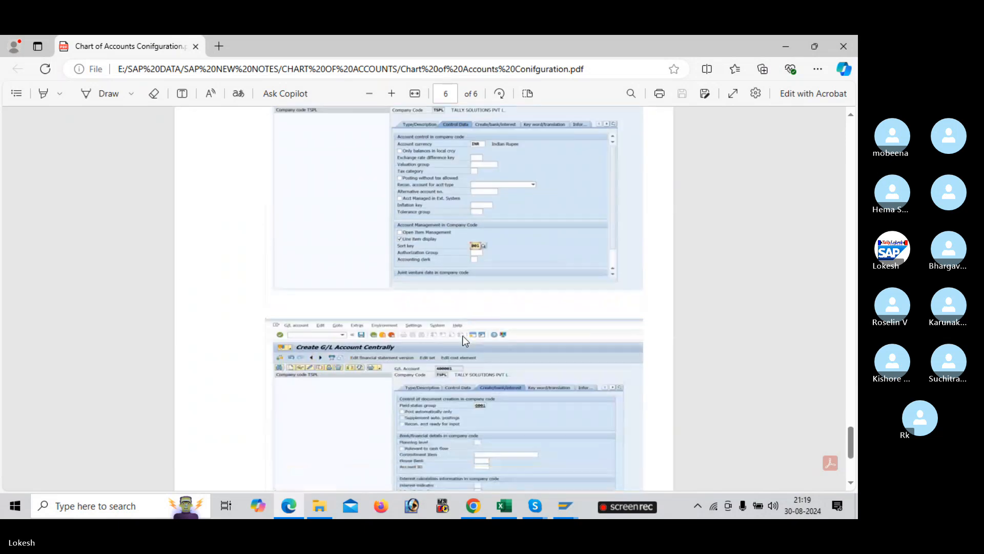
pyautogui.scroll(8, 462, 340)
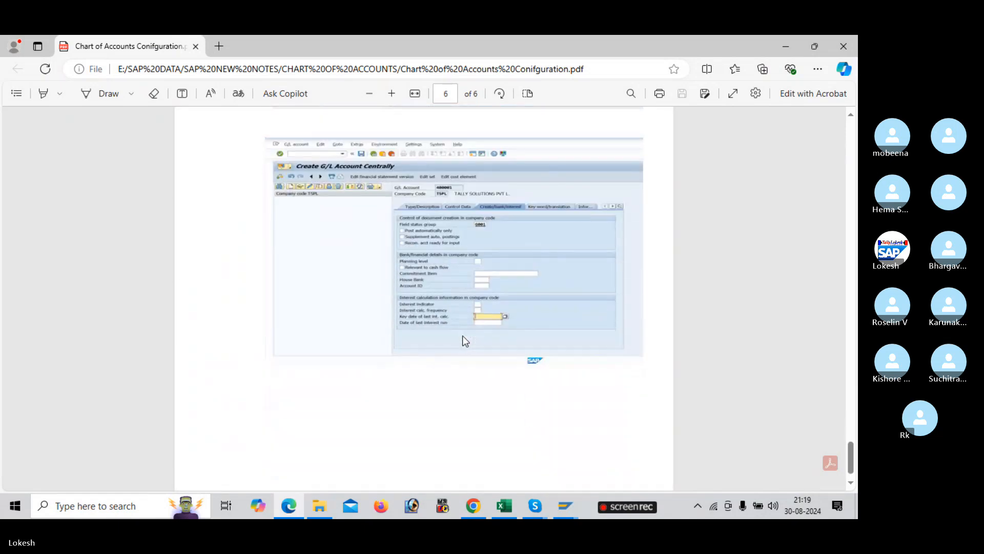
pyautogui.scroll(7, 462, 338)
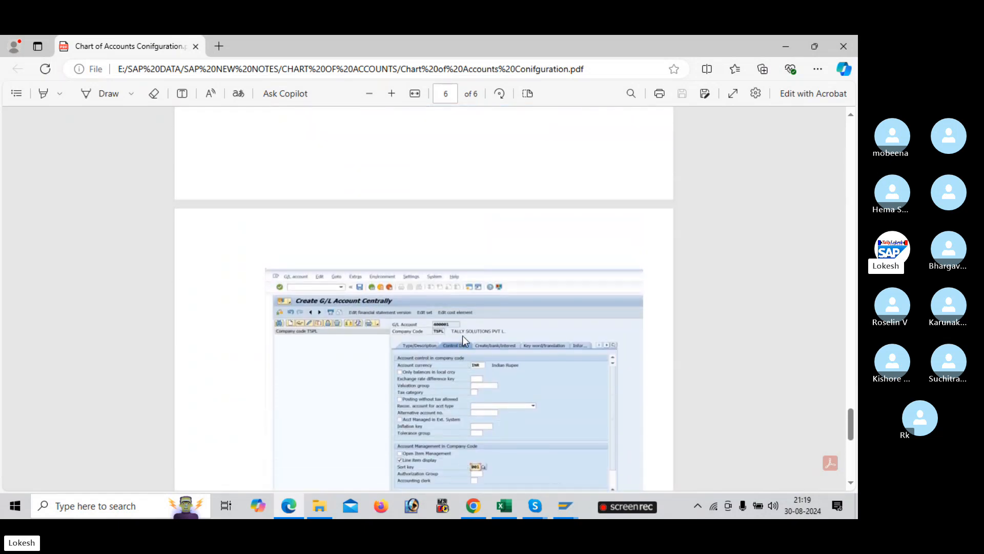
pyautogui.scroll(4, 465, 341)
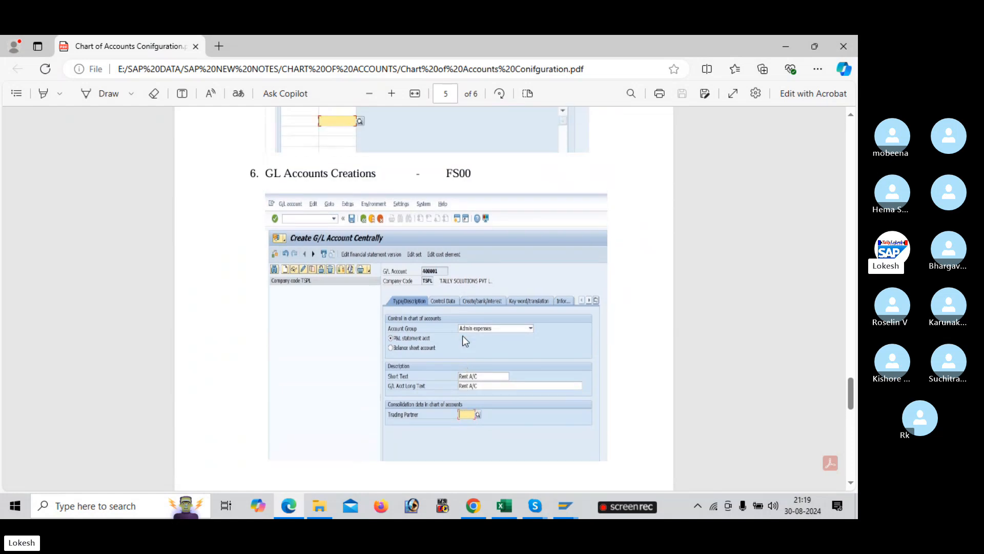
pyautogui.scroll(-1, 462, 335)
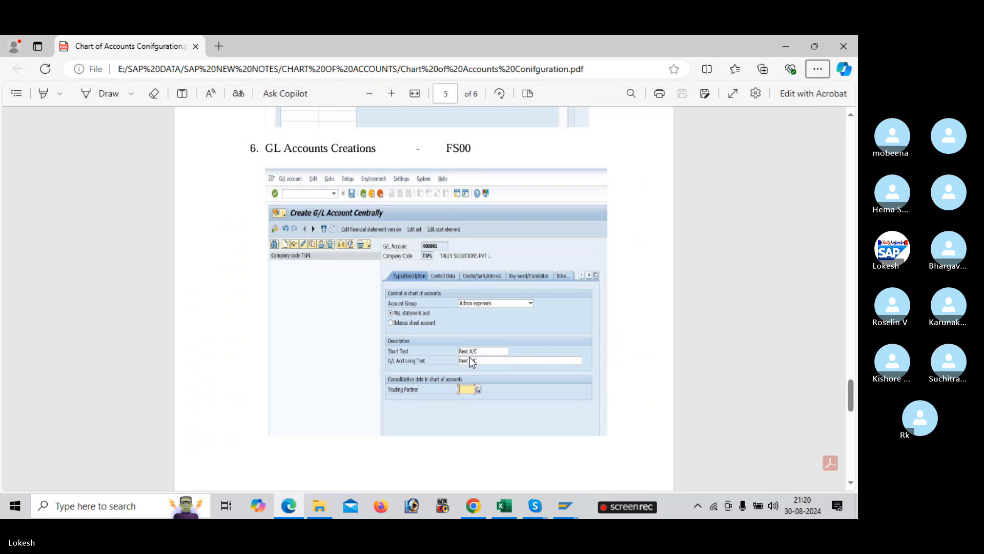
# Open the CHART OF ACCOUNTS T- CODES presentation from the CHART OF ACCOUNTS folder and review its GL Accounts Creation examples
pyautogui.moveTo(317, 493)
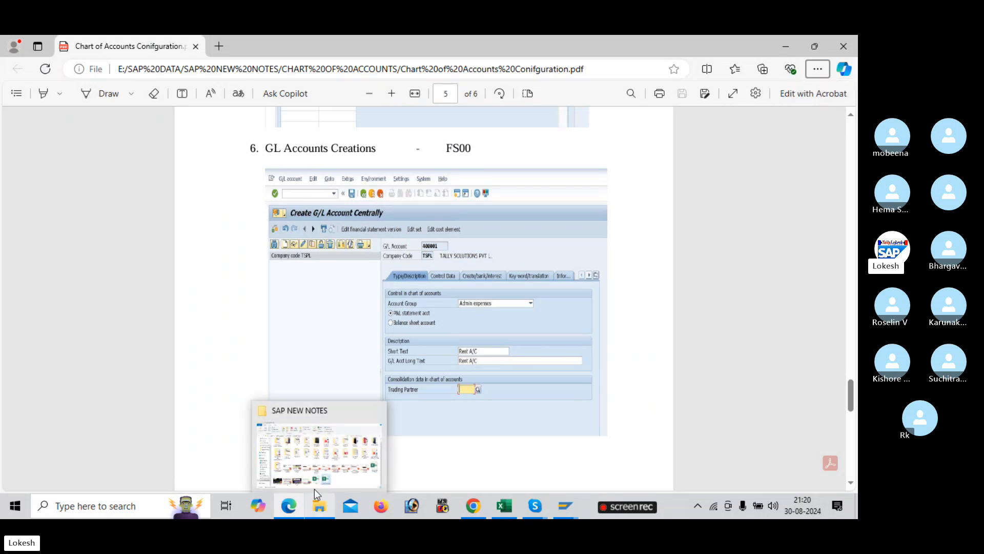
pyautogui.click(334, 459)
pyautogui.doubleClick(480, 201)
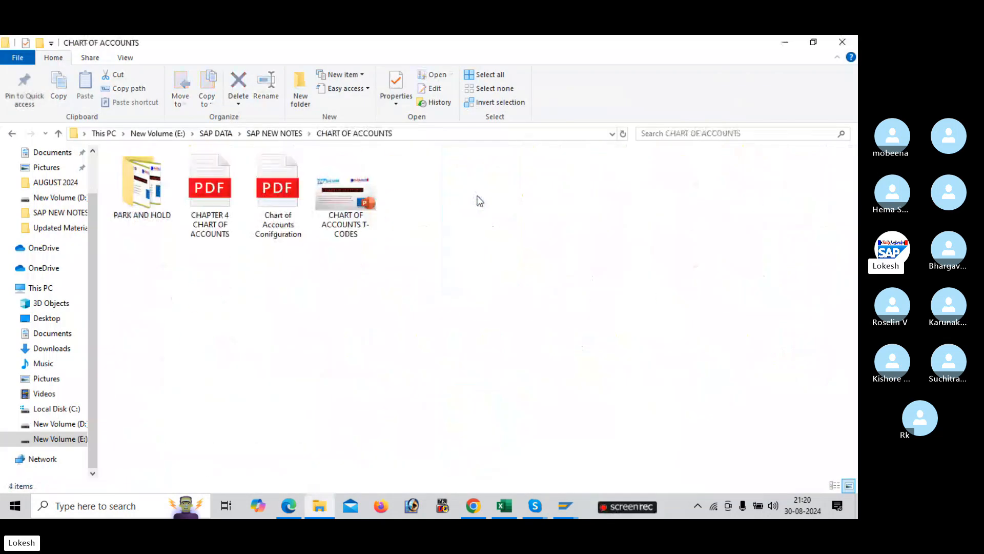
pyautogui.doubleClick(342, 201)
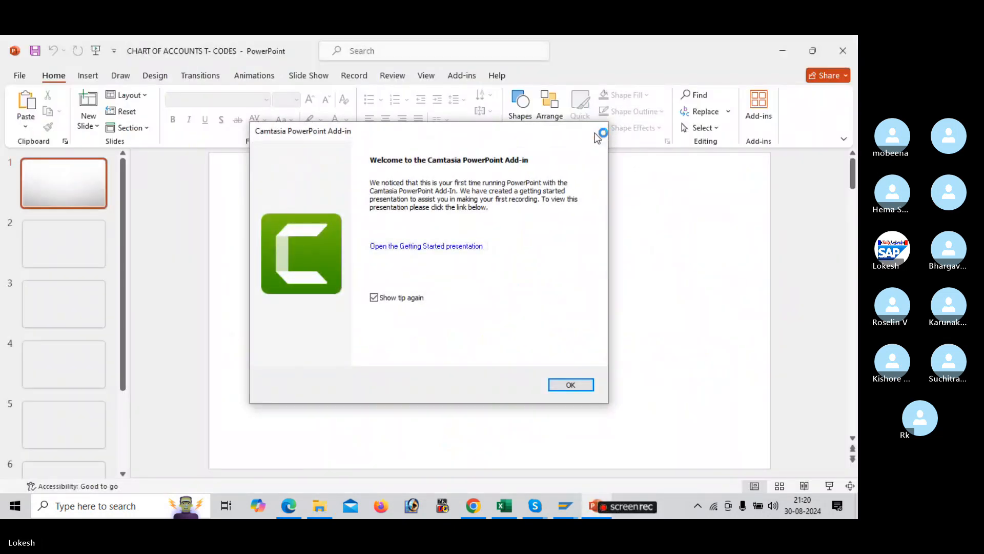
pyautogui.click(597, 132)
pyautogui.moveTo(852, 173); pyautogui.dragTo(843, 362)
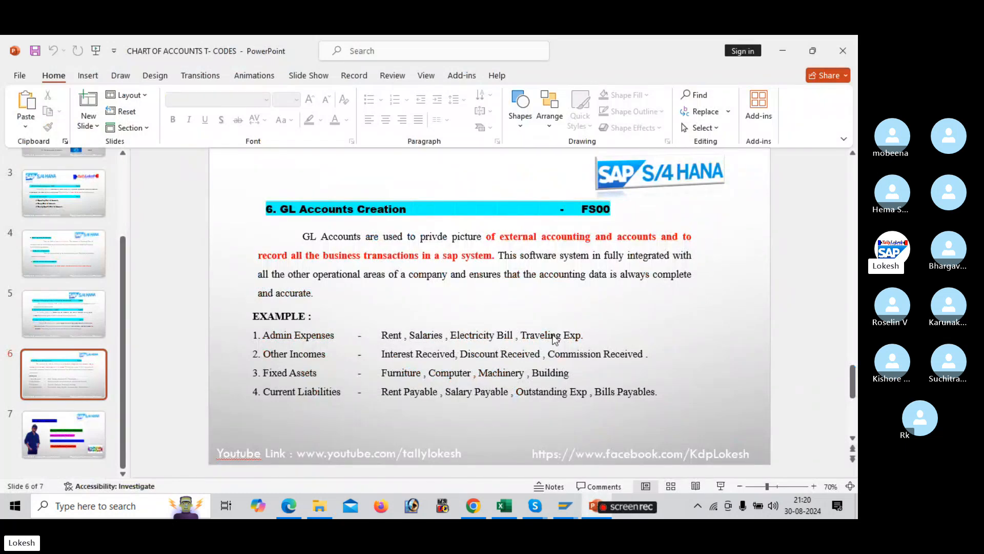
# Return to the SAP account creation screen and enter "Rent A/c" as the short text of account 400001
pyautogui.hotkey('alt', 'Tab')
pyautogui.hotkey('alt', 'Tab')
pyautogui.hotkey('alt', 'Tab')
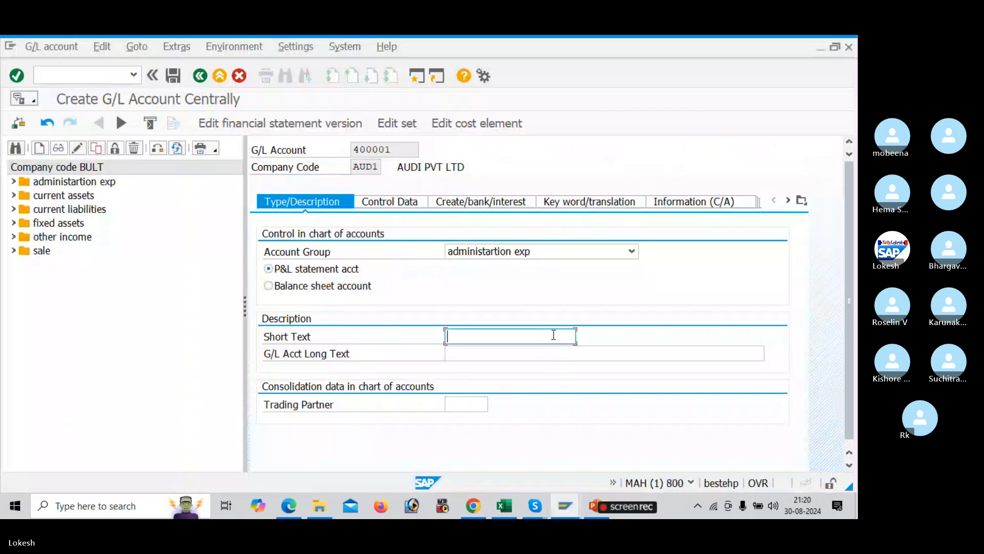
pyautogui.write('R')
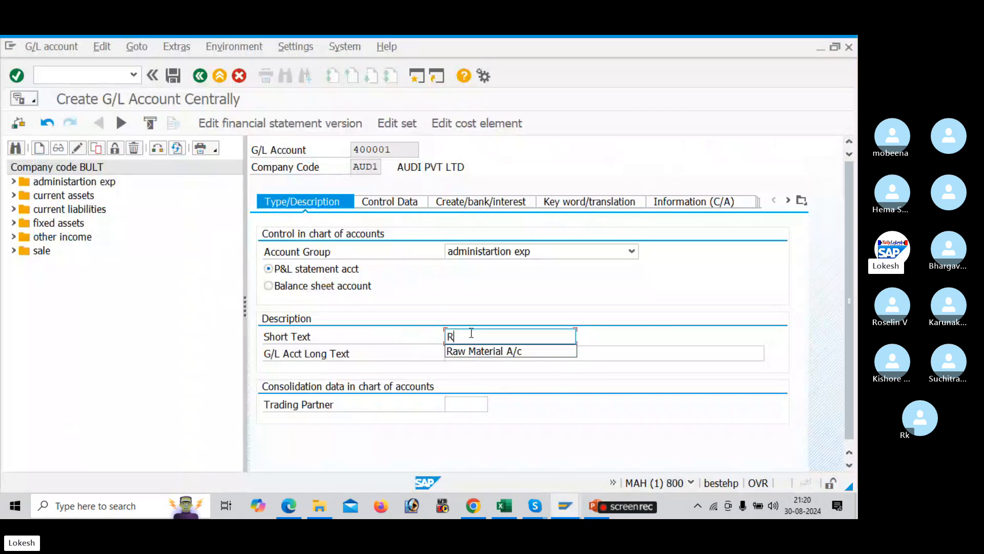
pyautogui.write('ent A/c')
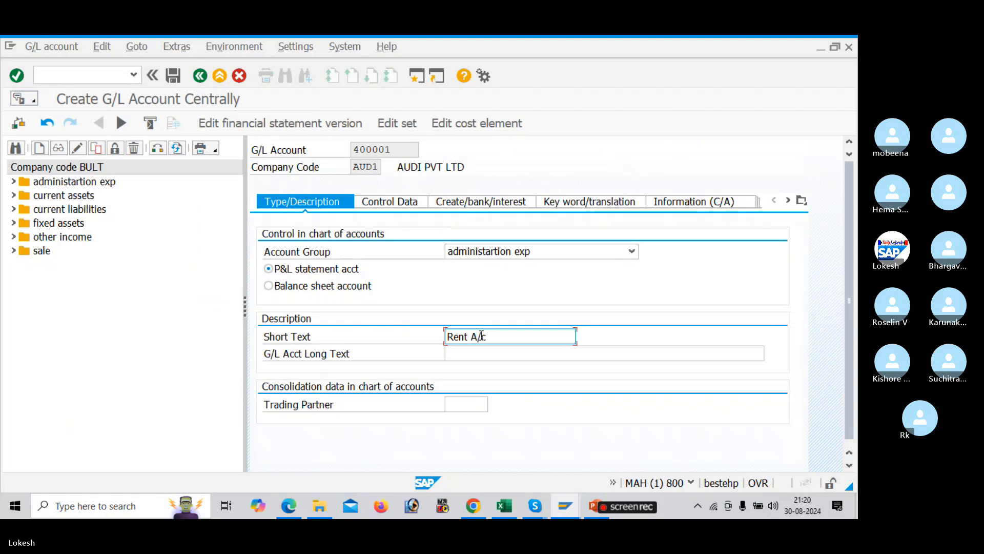
# Copy the short text "Rent A/c" into the G/L account long text
pyautogui.moveTo(488, 336); pyautogui.dragTo(416, 336)
pyautogui.hotkey('ctrl', 'c')
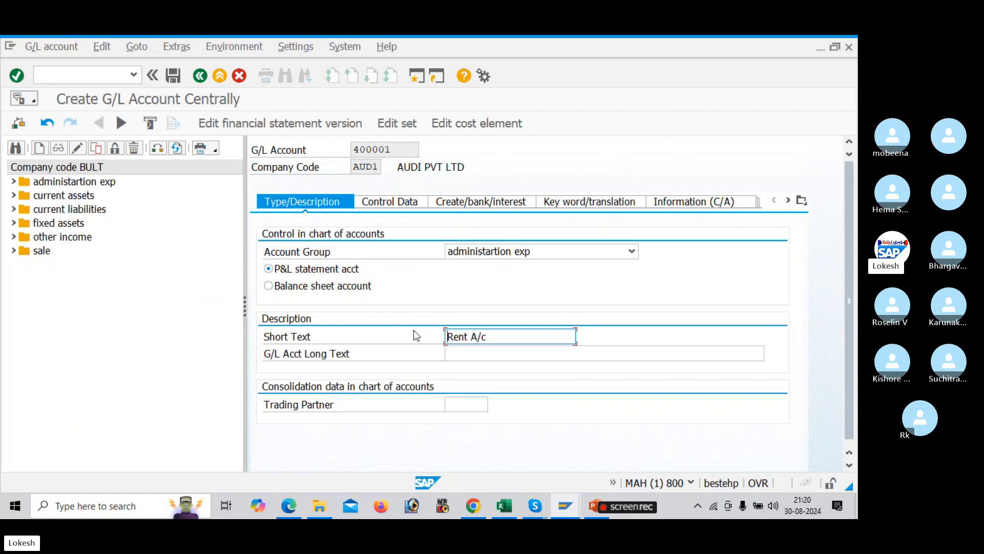
pyautogui.click(454, 352)
pyautogui.hotkey('ctrl', 'v')
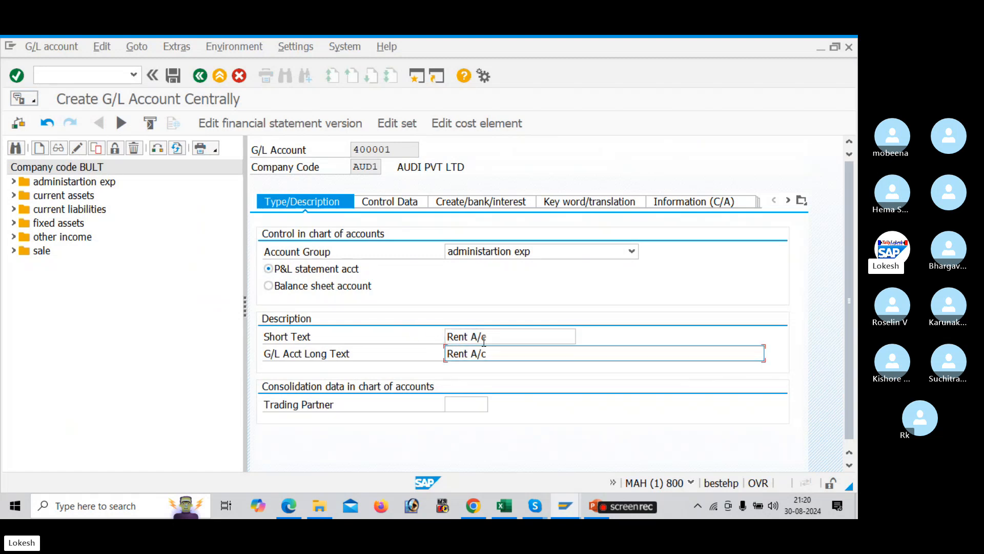
pyautogui.click(512, 334)
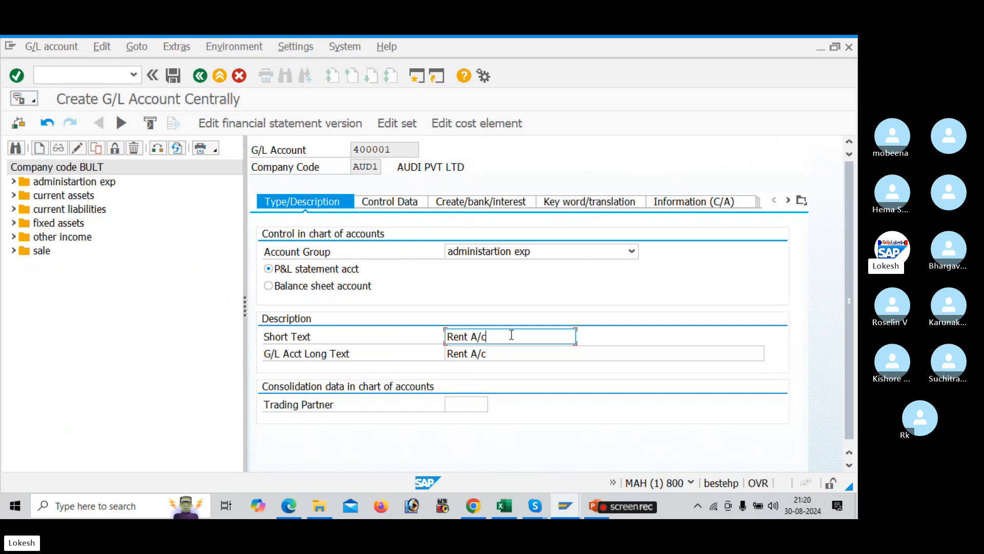
pyautogui.click(495, 355)
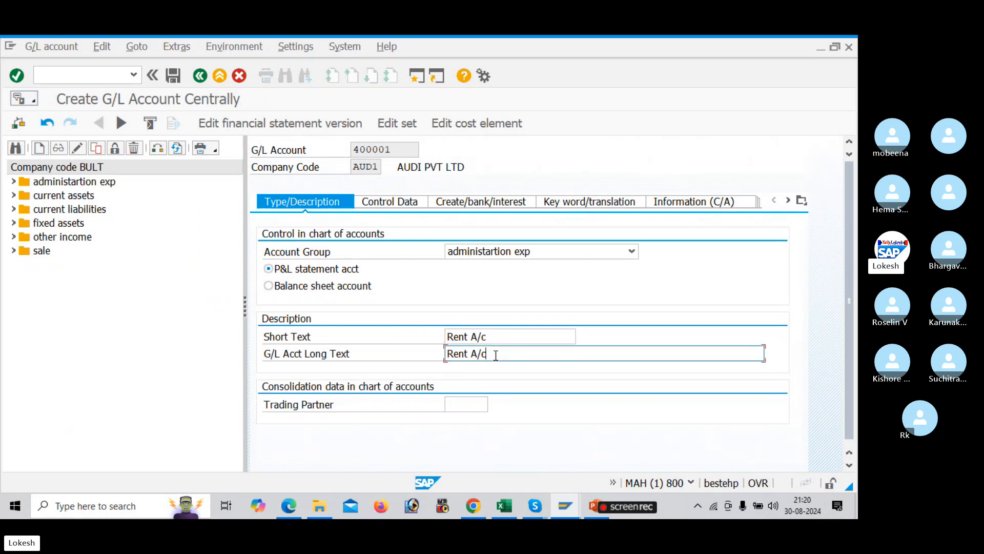
# In the Rent A/c control data, enable line item display and set the sort key to 001 (Posting date)
pyautogui.moveTo(245, 302); pyautogui.dragTo(182, 300)
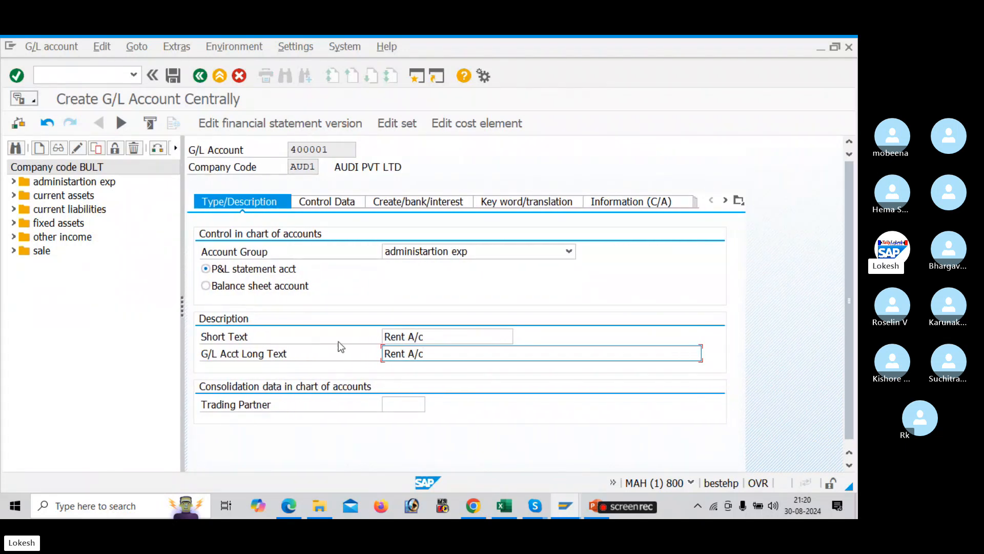
pyautogui.click(334, 202)
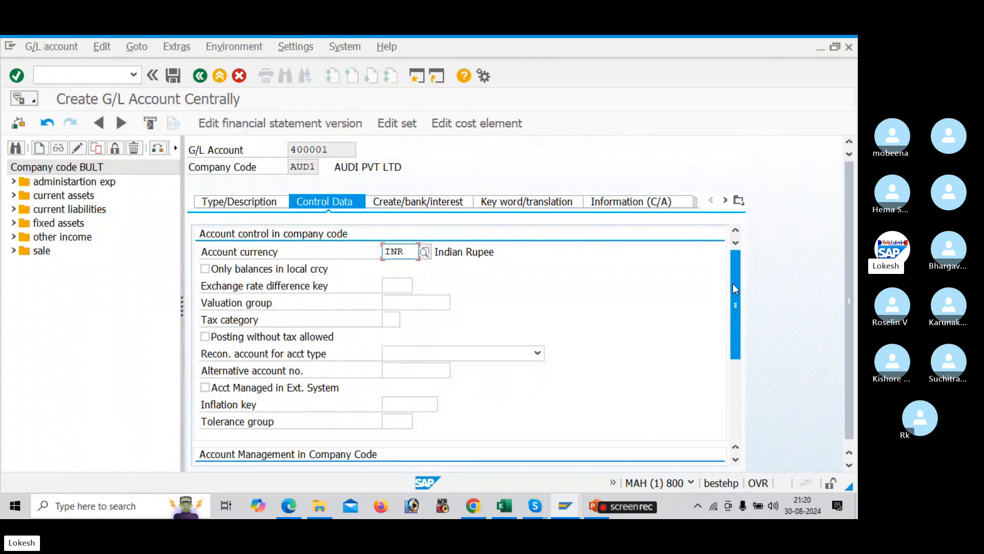
pyautogui.moveTo(733, 284); pyautogui.dragTo(736, 364)
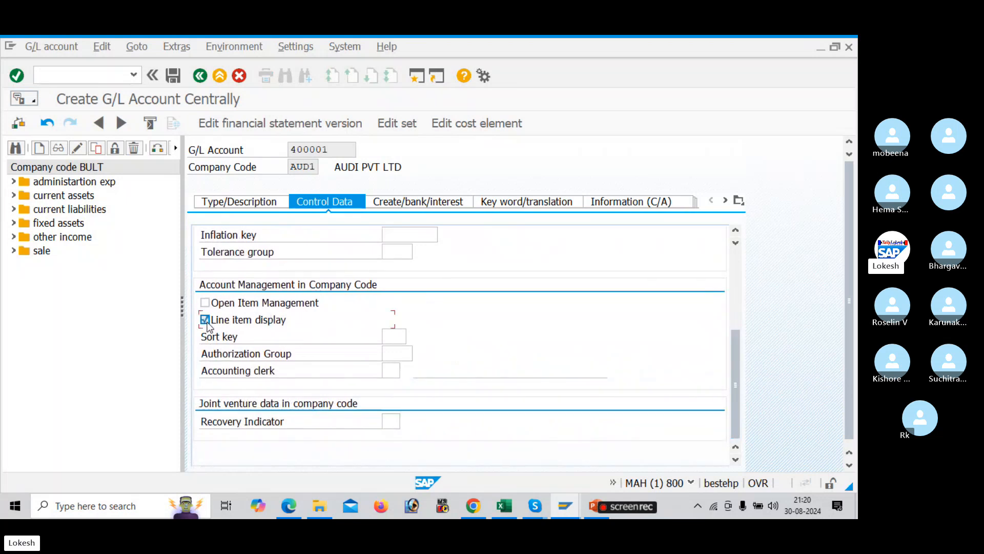
pyautogui.click(394, 336)
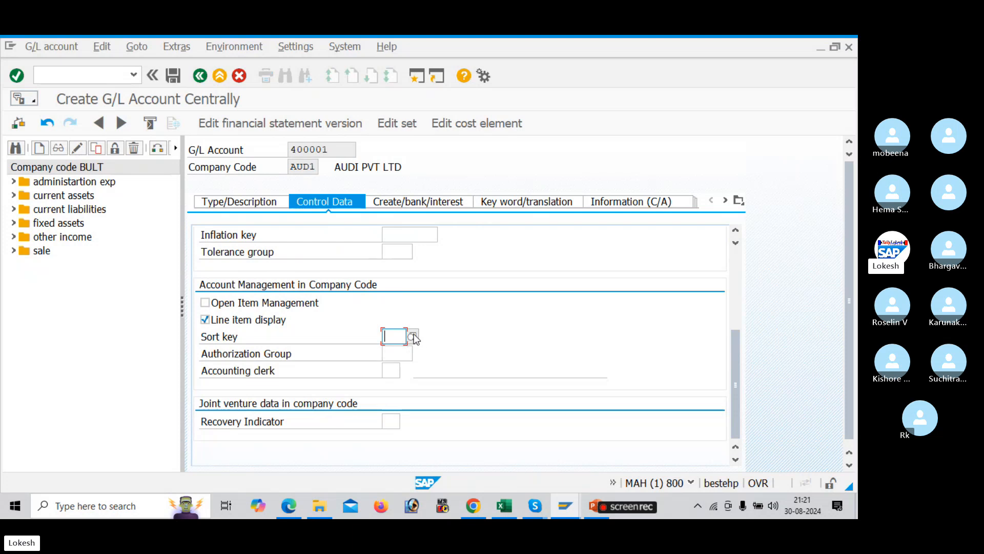
pyautogui.click(413, 337)
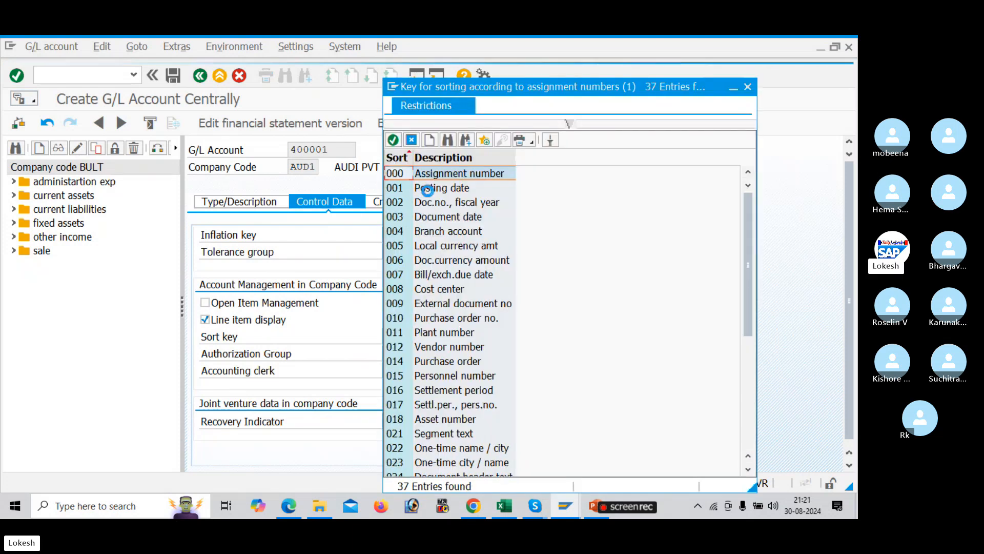
pyautogui.click(437, 187)
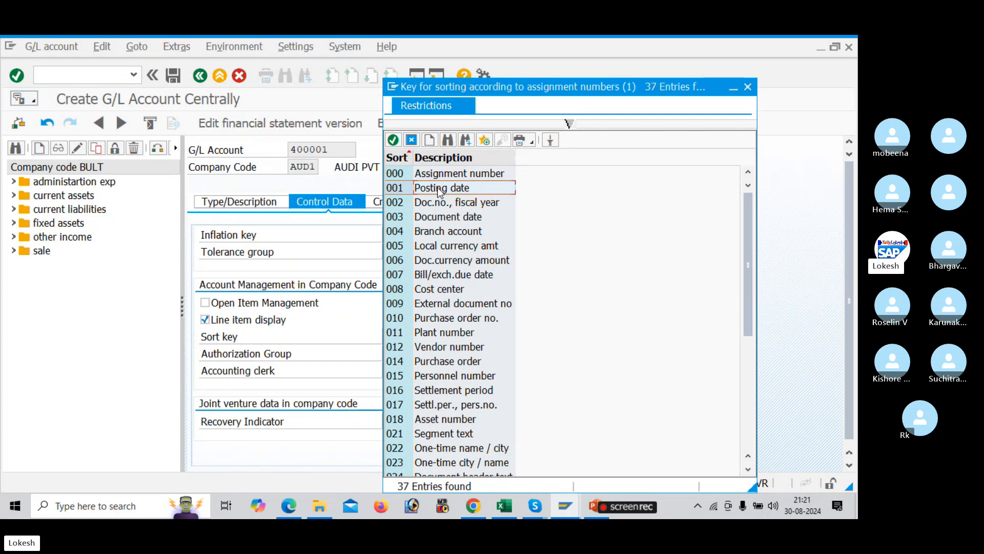
pyautogui.doubleClick(438, 188)
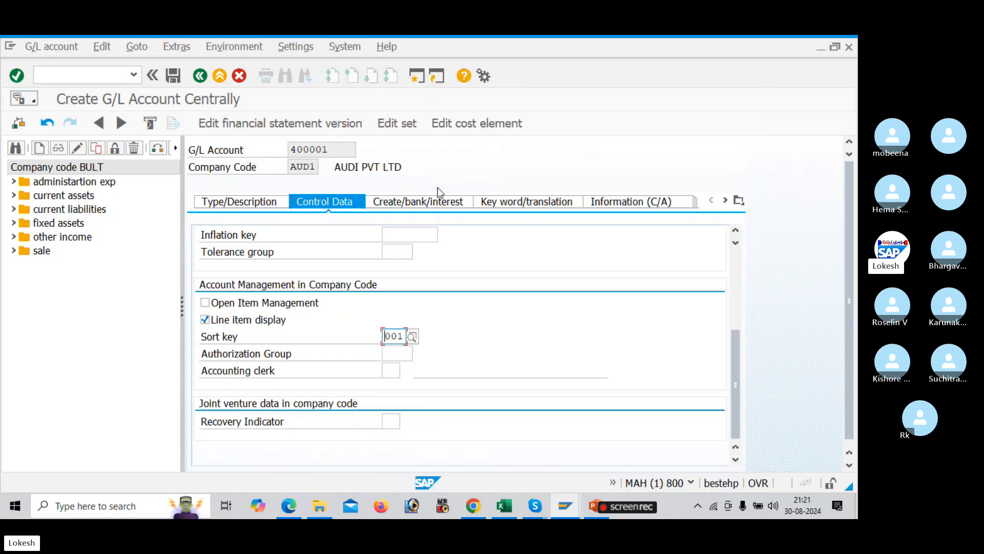
# Assign field status group G001 (General with text, assignment) to the Rent A/c account and save it
pyautogui.click(417, 201)
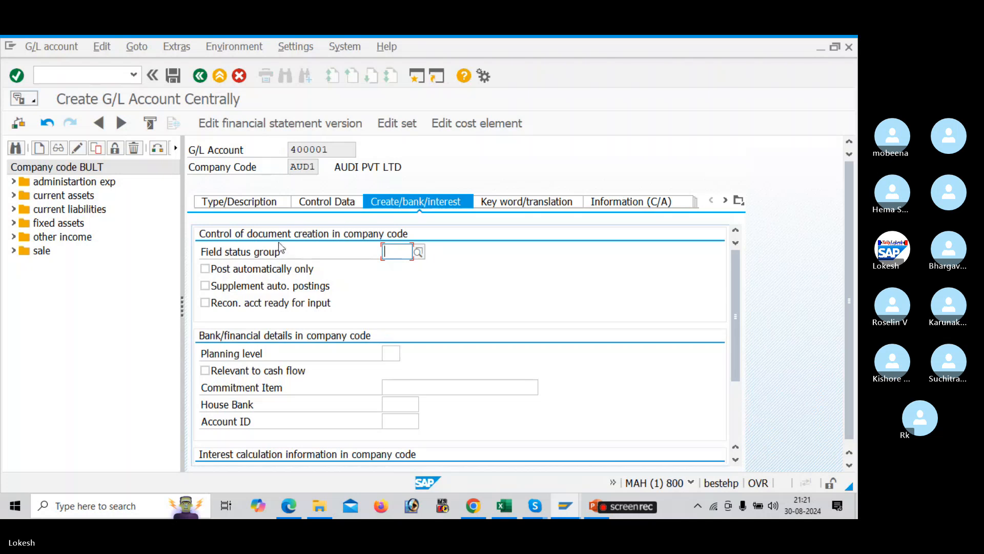
pyautogui.click(420, 253)
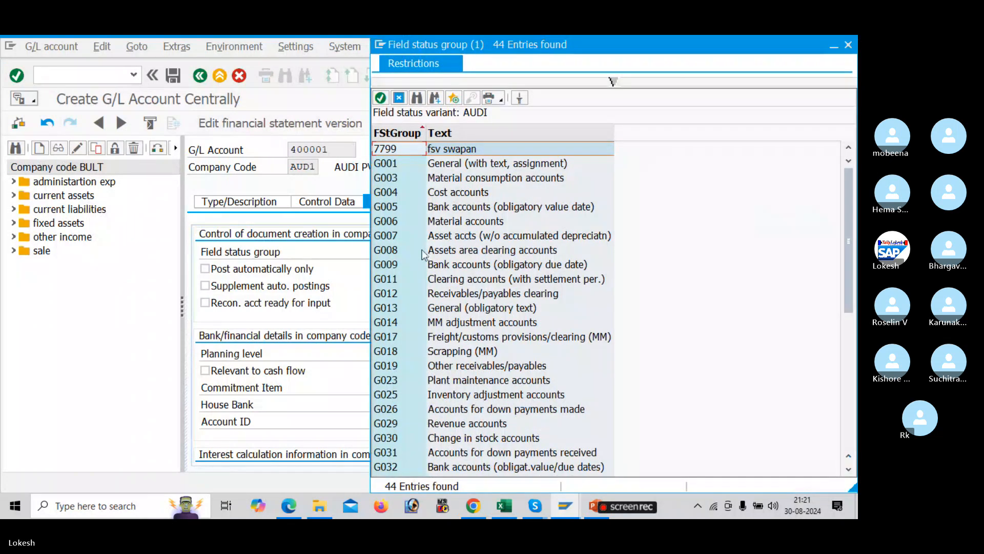
pyautogui.click(474, 163)
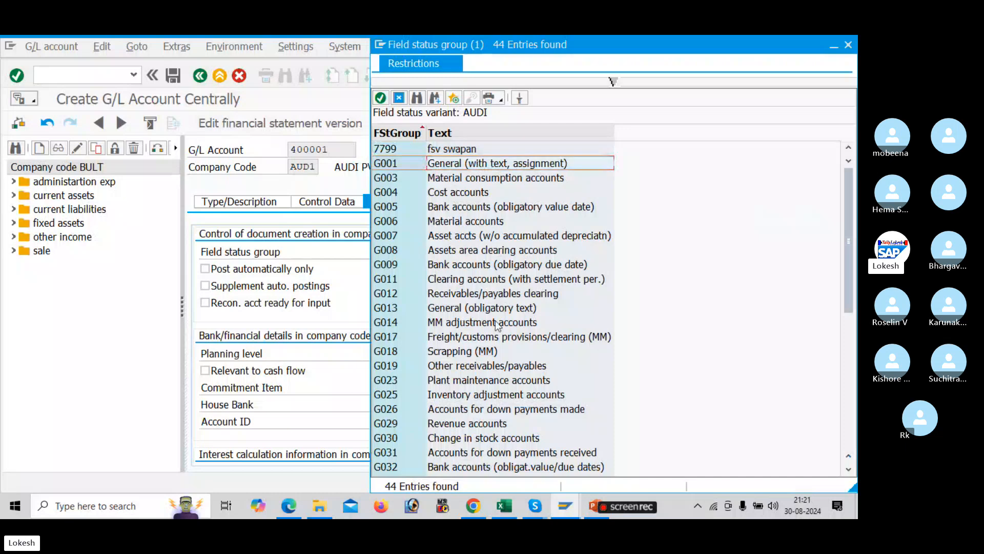
pyautogui.doubleClick(501, 165)
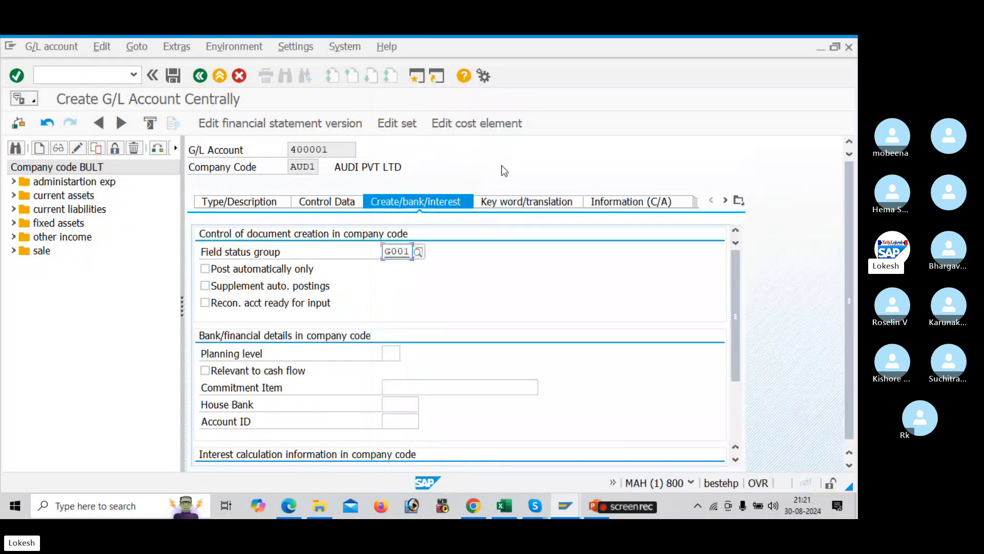
pyautogui.click(174, 77)
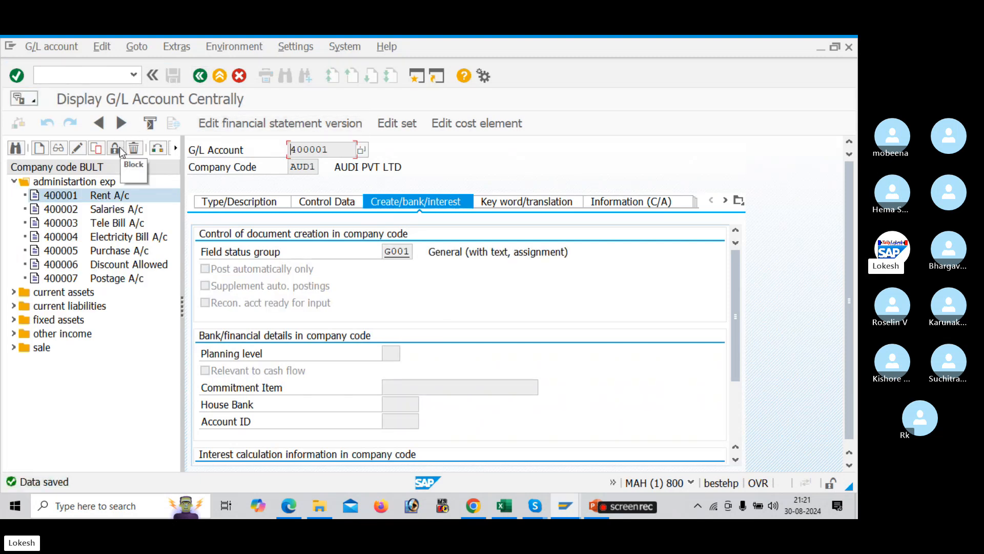
# Restart the Edit G/L Account Centrally transaction and expand the administartion exp group for company code AUD1
pyautogui.click(154, 149)
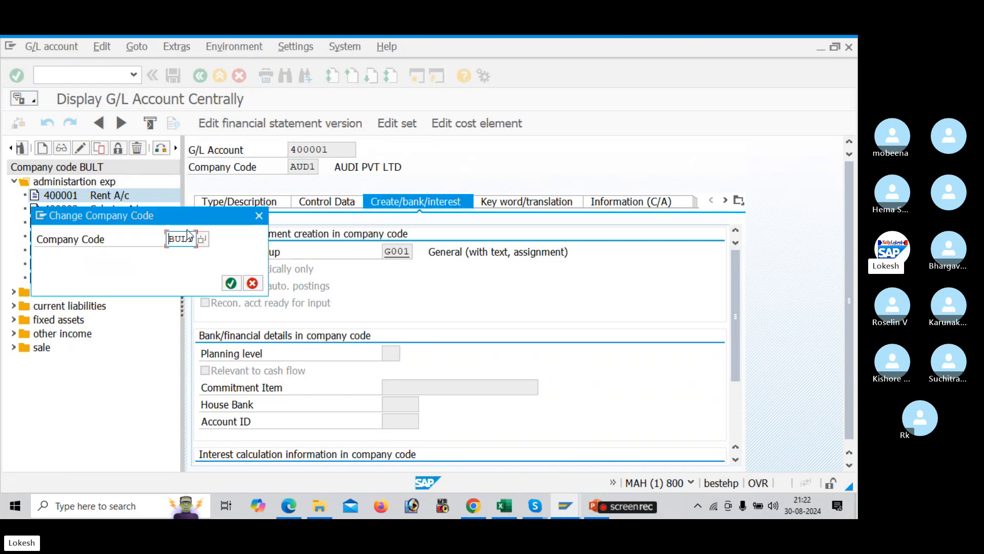
pyautogui.click(258, 215)
pyautogui.click(103, 71)
pyautogui.write('/n')
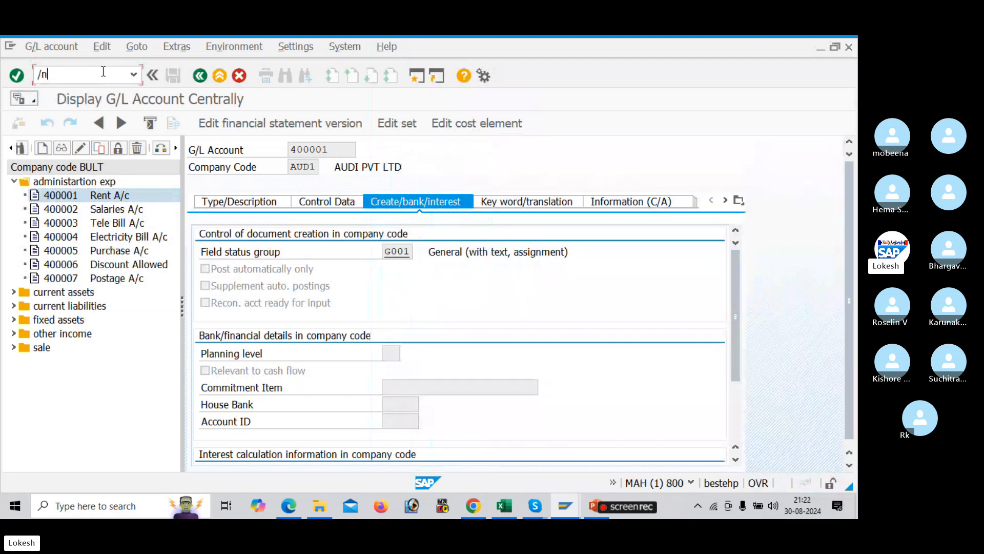
pyautogui.press('Return')
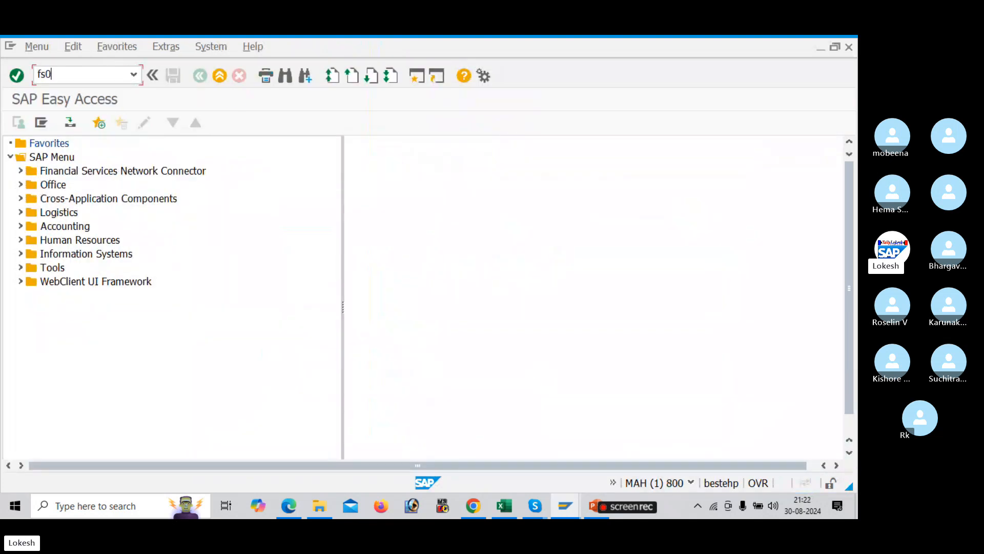
pyautogui.press('Return')
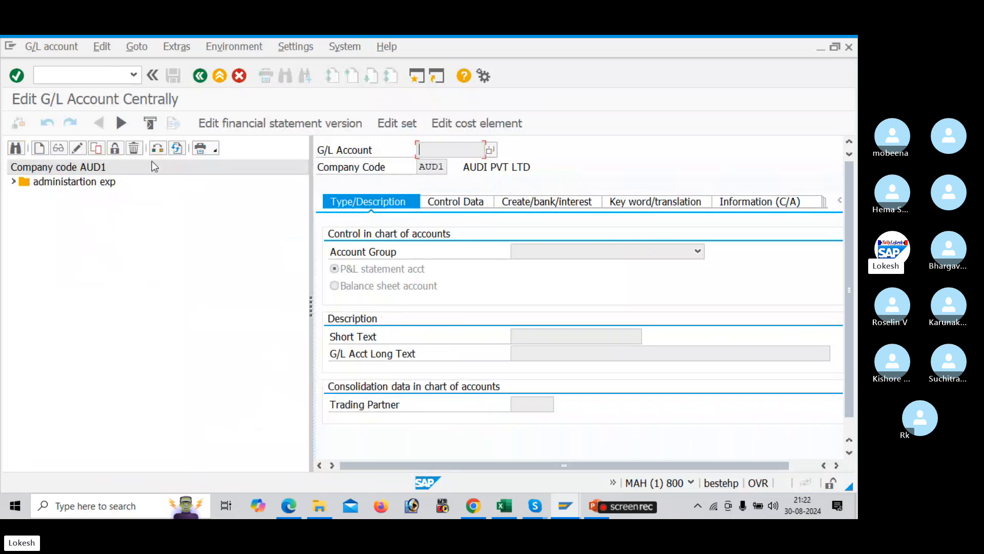
pyautogui.click(13, 182)
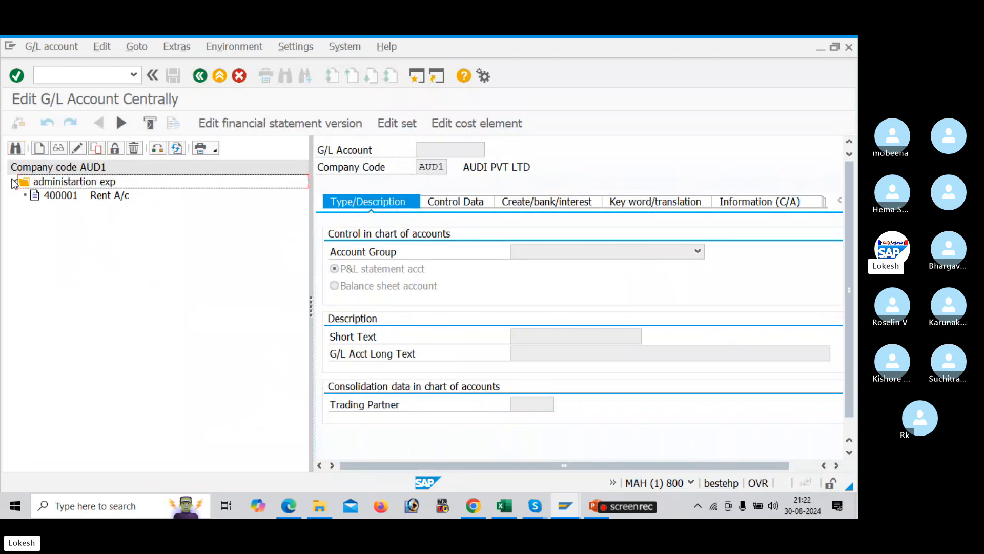
# Copy the Rent A/c account 400001 as new G/L account 400002 in company code AUD1
pyautogui.click(78, 197)
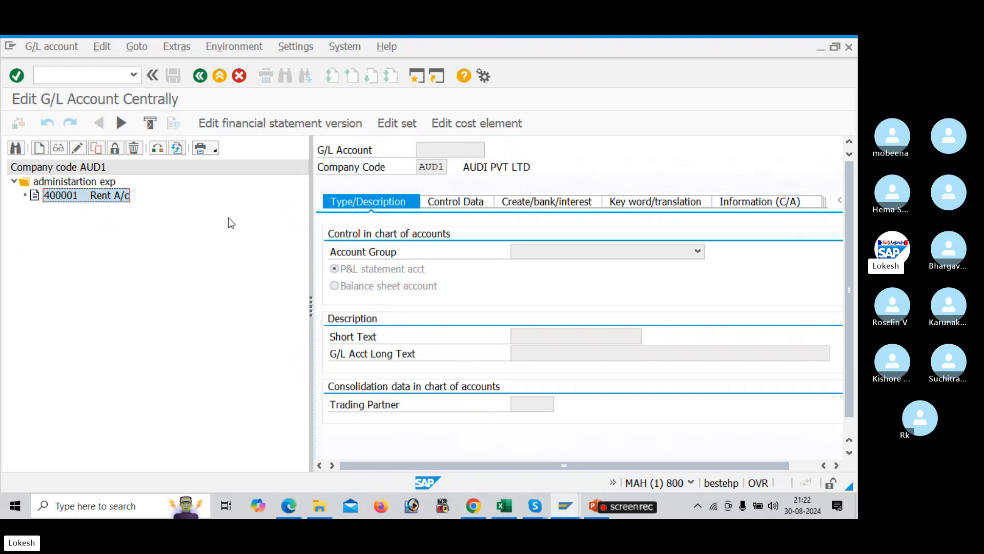
pyautogui.rightClick(96, 198)
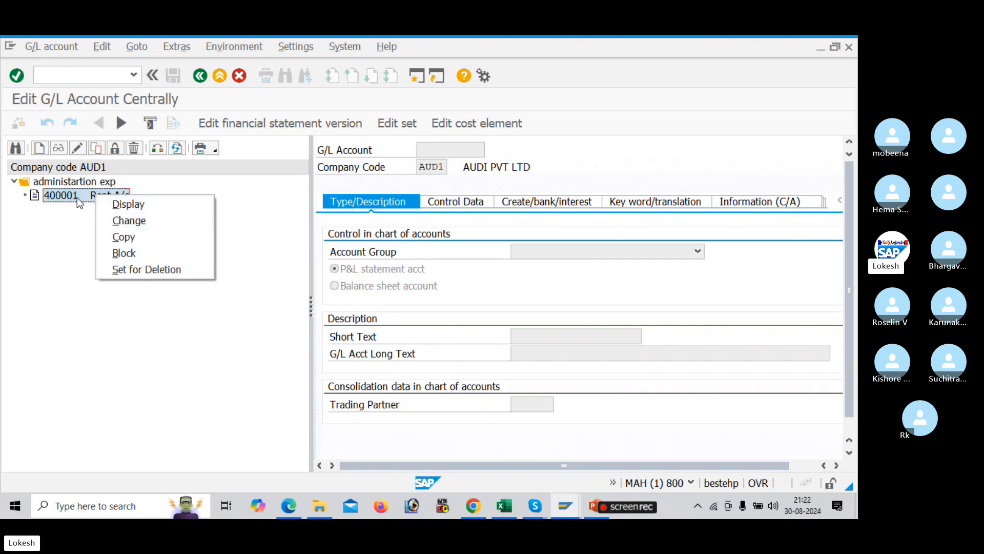
pyautogui.click(125, 237)
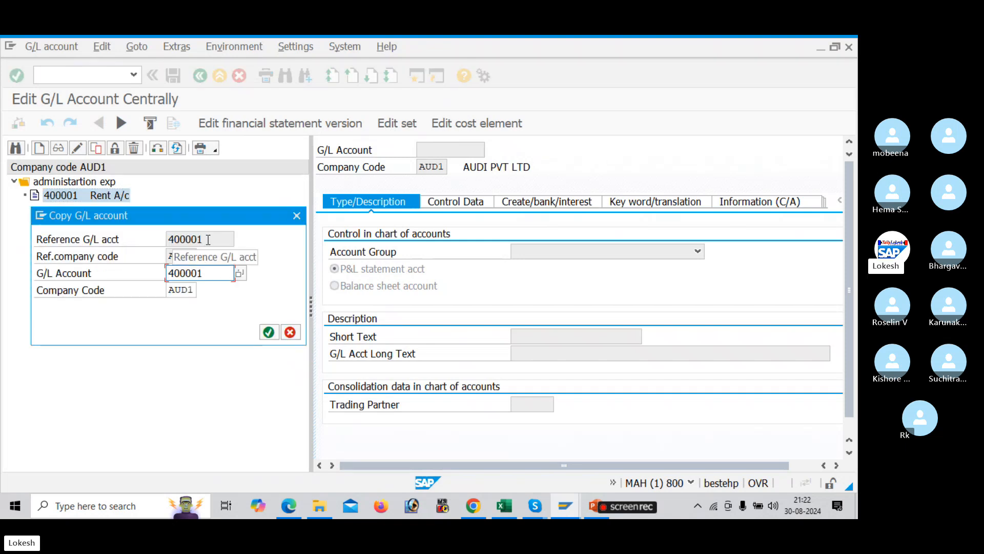
pyautogui.click(211, 273)
pyautogui.press('BackSpace')
pyautogui.write('2')
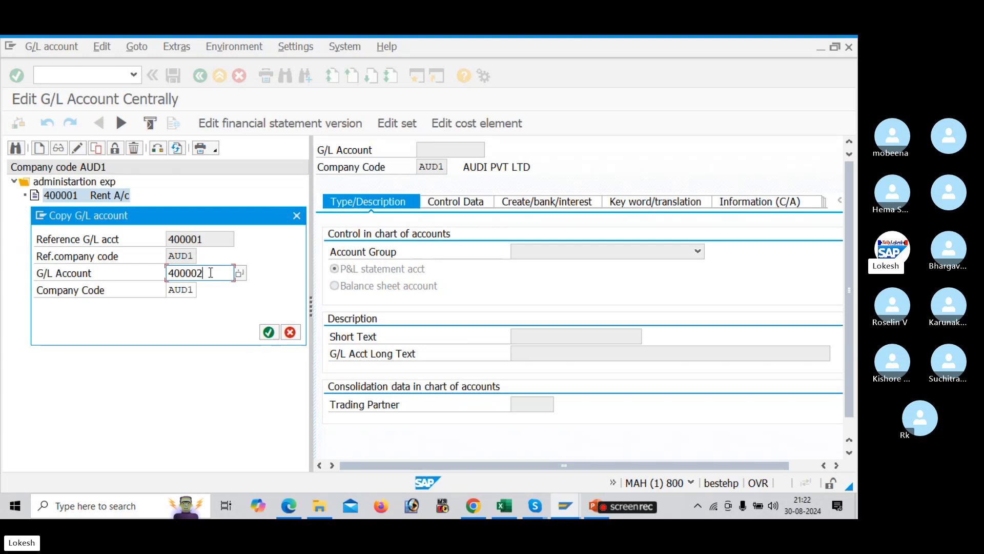
pyautogui.click(268, 332)
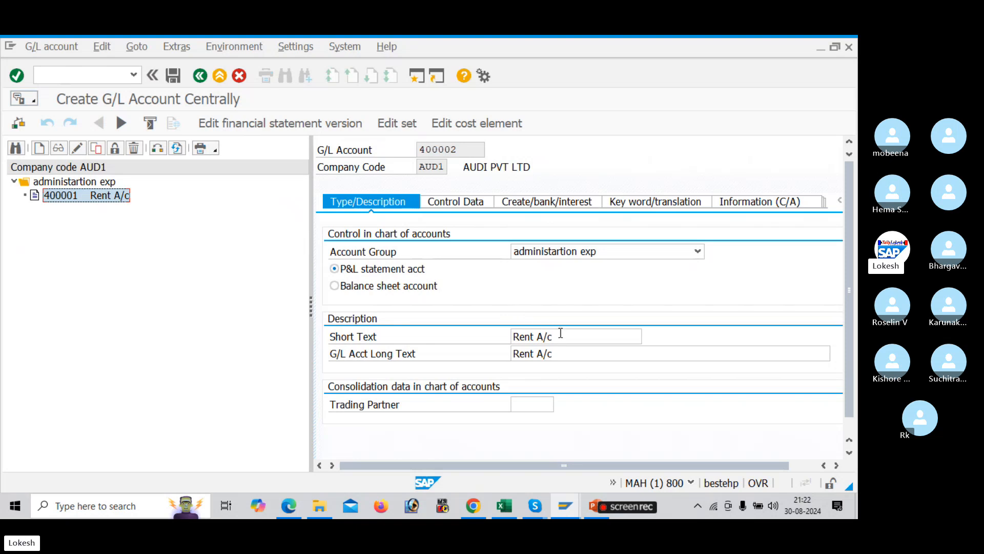
# Replace the short text of G/L account 400002 with "Salary A/c"
pyautogui.moveTo(561, 334); pyautogui.dragTo(512, 336)
pyautogui.press('BackSpace')
pyautogui.write('sa')
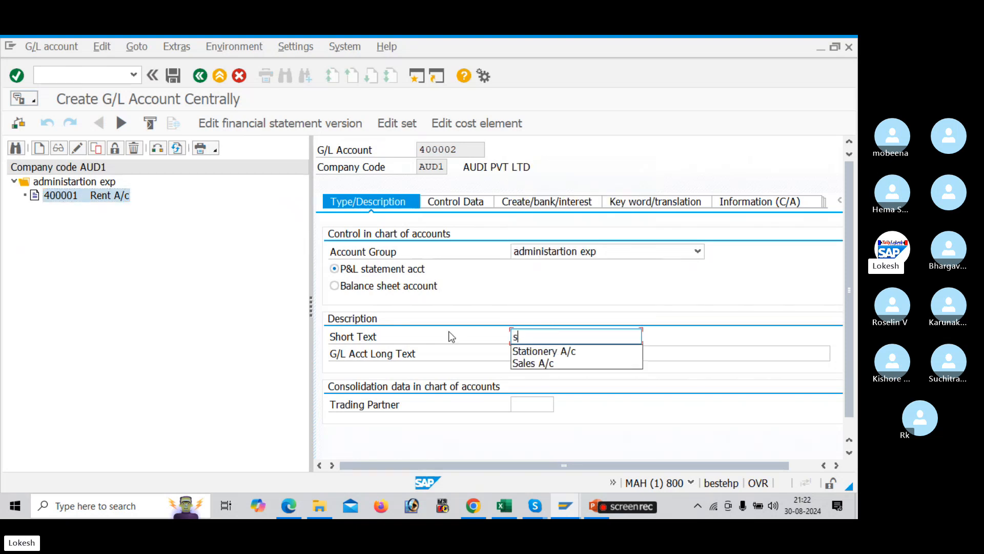
pyautogui.press('BackSpace')
pyautogui.press('BackSpace')
pyautogui.write('S')
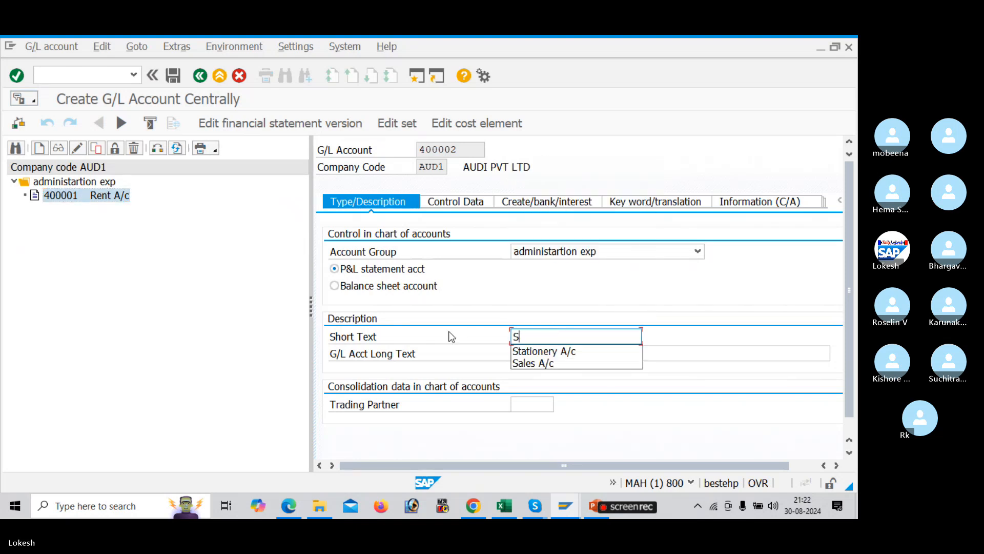
pyautogui.write('alary A/c')
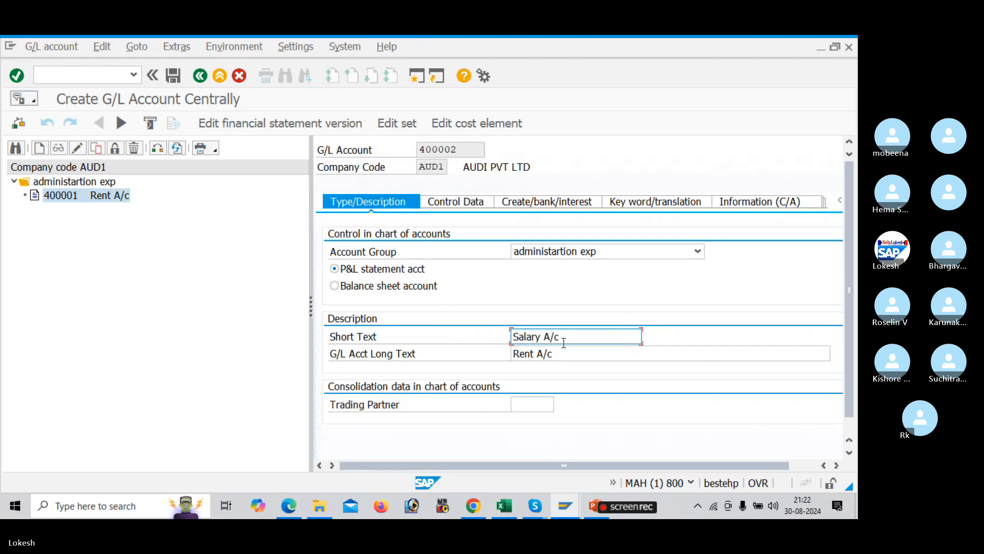
# Replace the G/L account long text with the copied short text "Salary A/c"
pyautogui.hotkey('shift', 'Home')
pyautogui.hotkey('ctrl', 'c')
pyautogui.press('Home')
pyautogui.moveTo(567, 352); pyautogui.dragTo(456, 345)
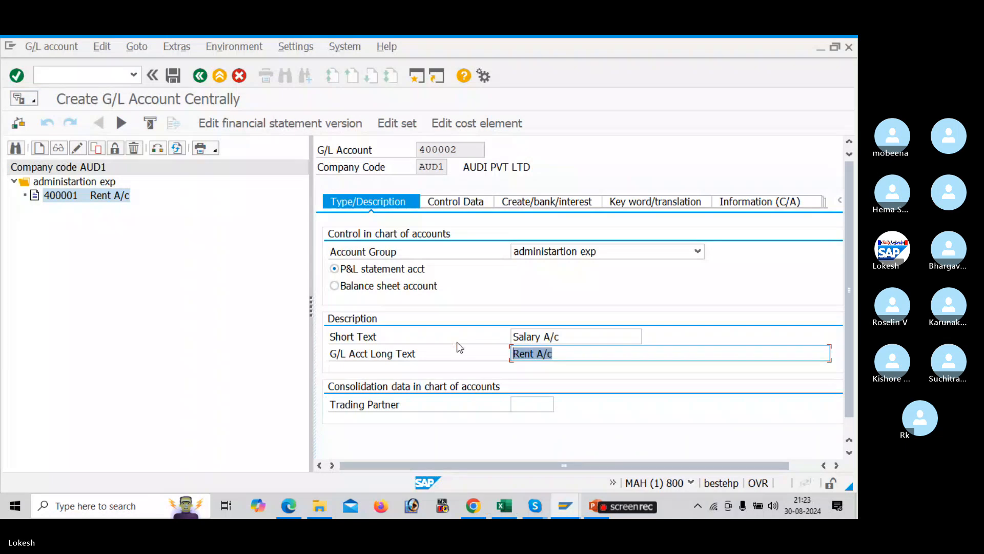
pyautogui.hotkey('ctrl', 'v')
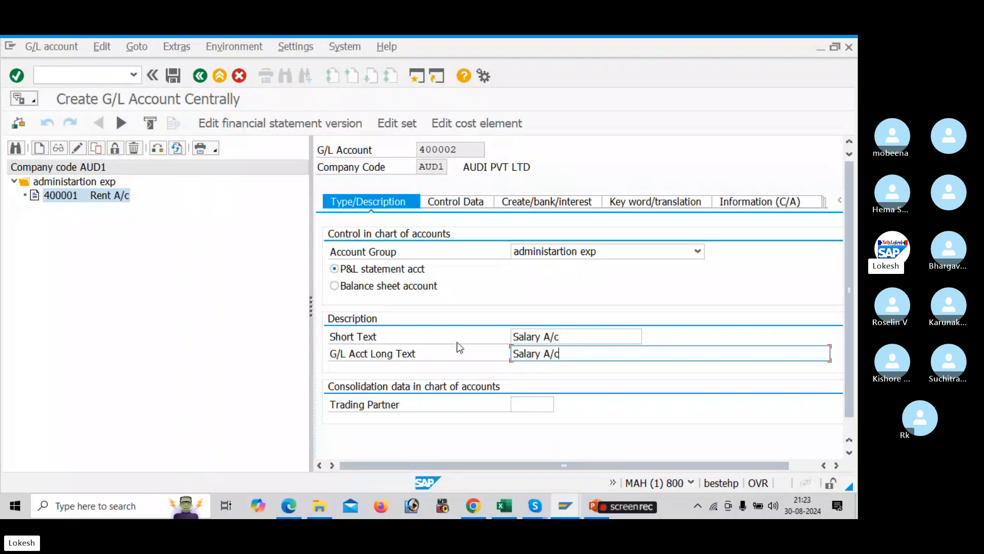
# Review the control data and field status group of G/L account 400002, and save the account
pyautogui.click(428, 203)
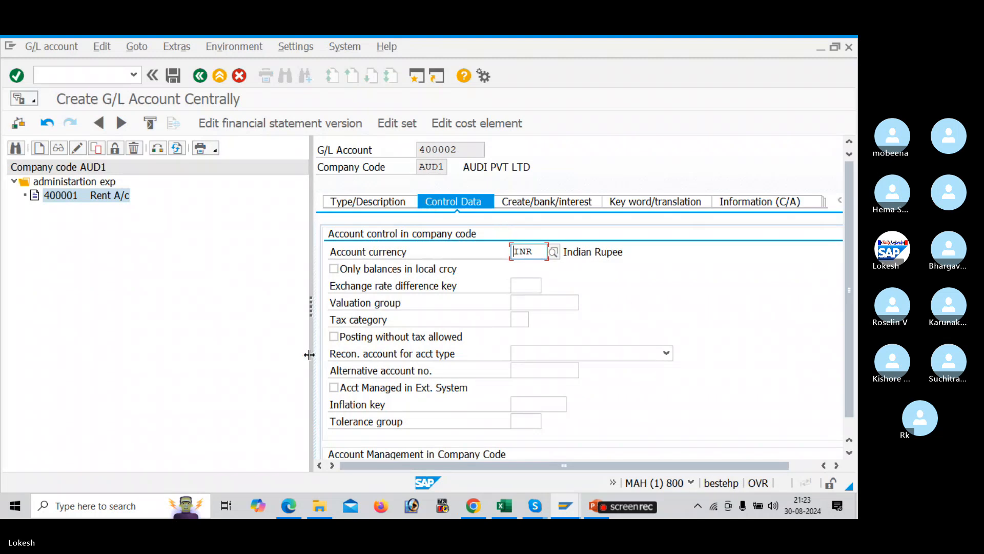
pyautogui.moveTo(311, 307); pyautogui.dragTo(239, 297)
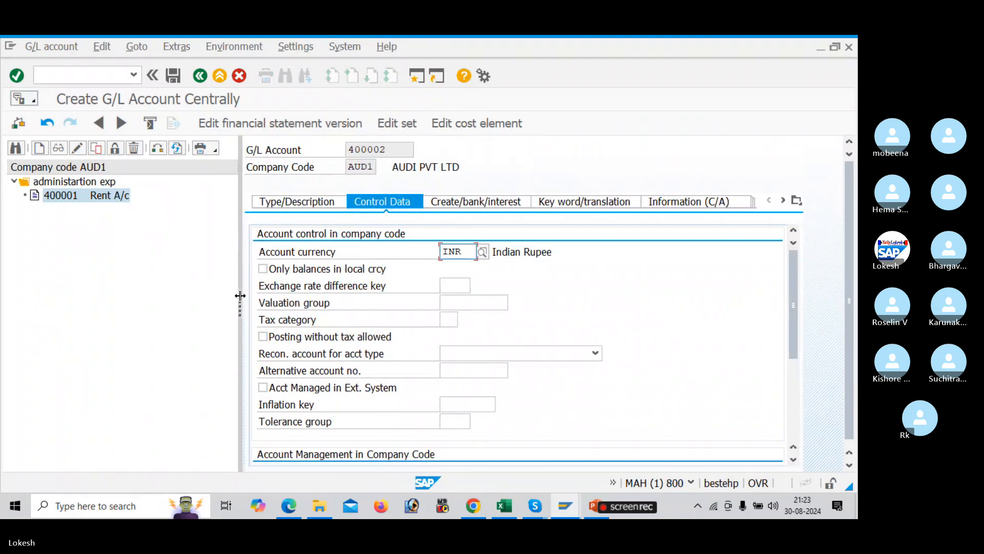
pyautogui.moveTo(794, 311); pyautogui.dragTo(793, 382)
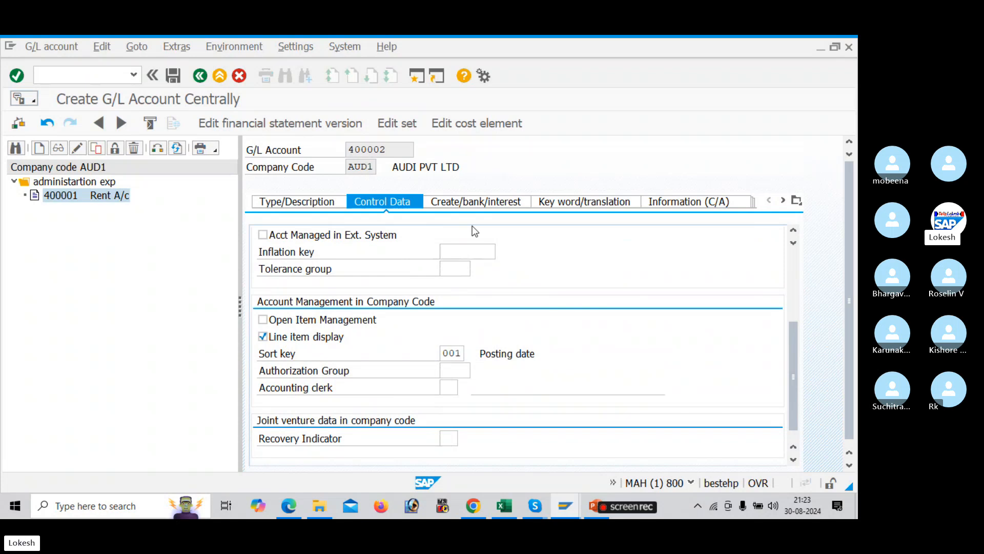
pyautogui.click(490, 203)
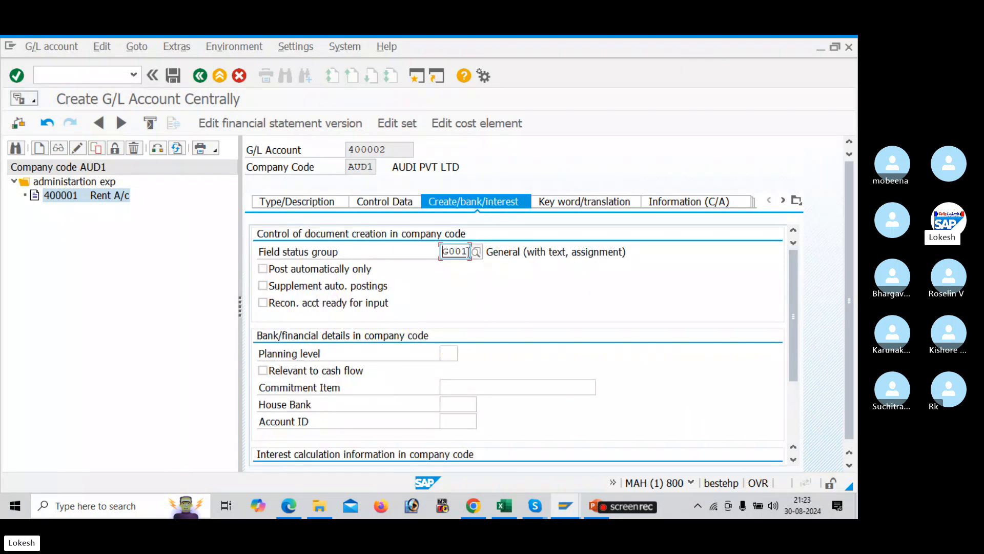
pyautogui.click(283, 201)
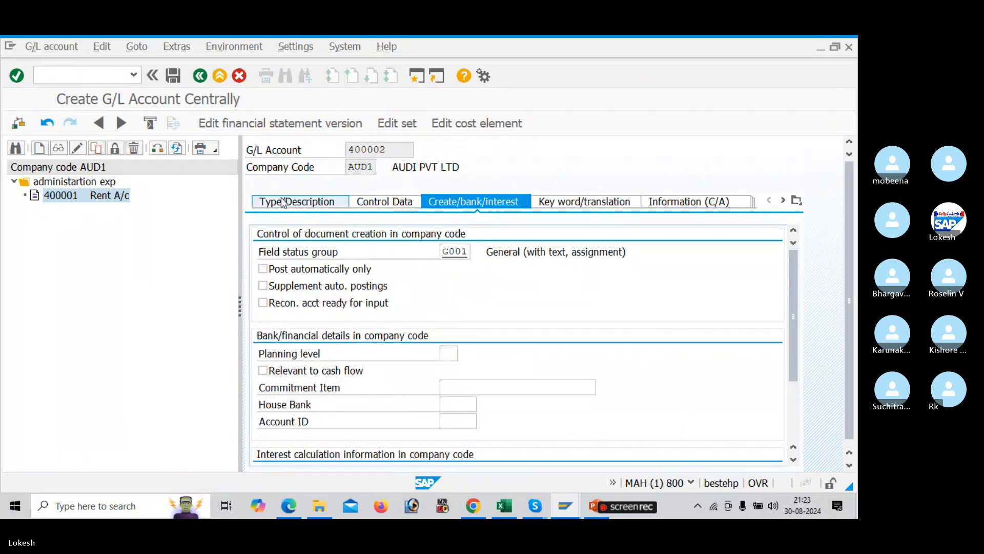
pyautogui.click(173, 76)
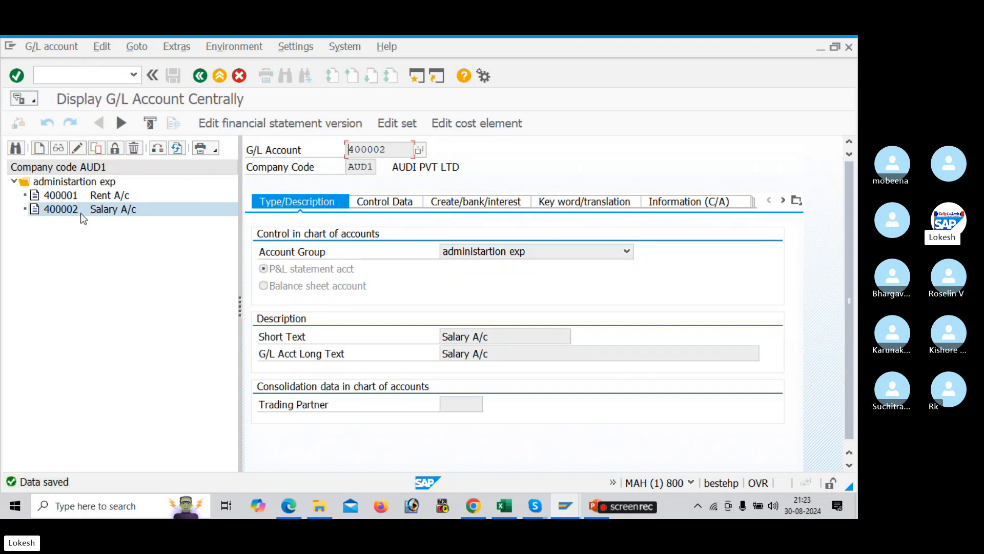
# Copy the Salary A/c account 400002 as new G/L account 400003 in company code AUD1
pyautogui.click(81, 213)
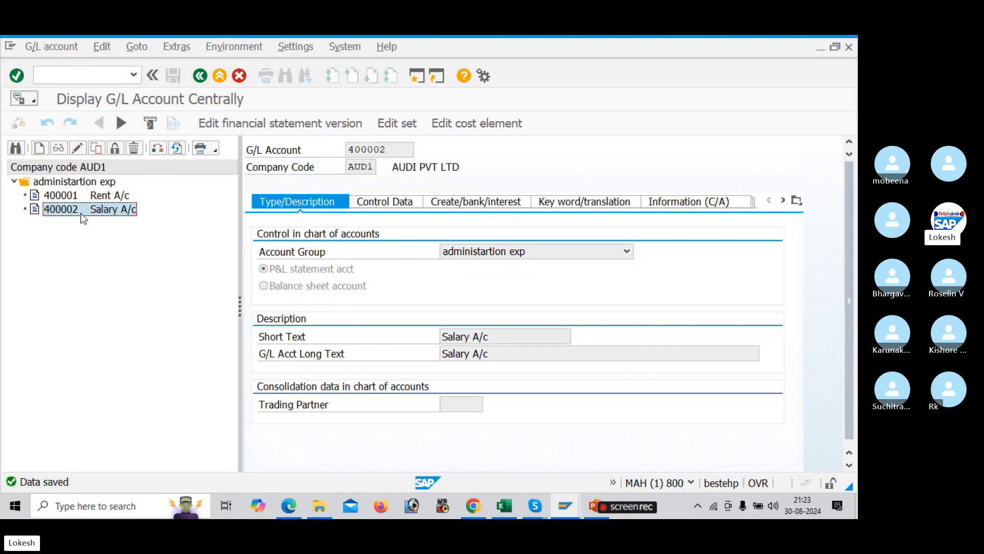
pyautogui.rightClick(81, 213)
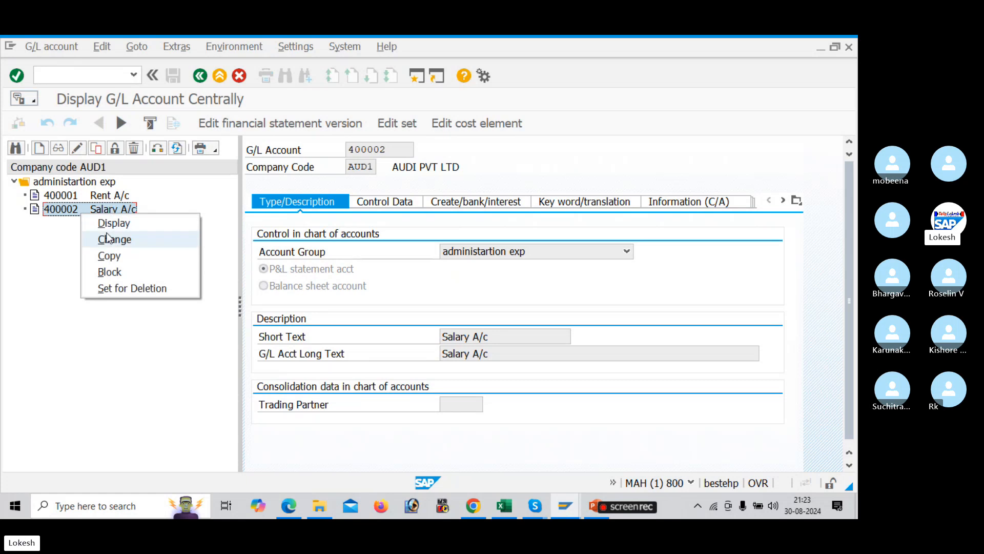
pyautogui.click(127, 255)
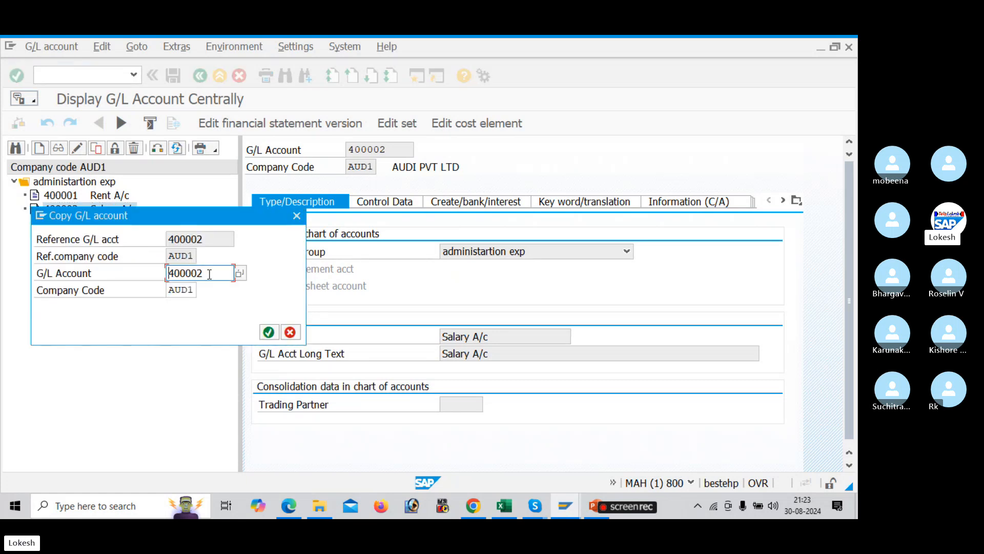
pyautogui.press('BackSpace')
pyautogui.write('3')
pyautogui.press('Return')
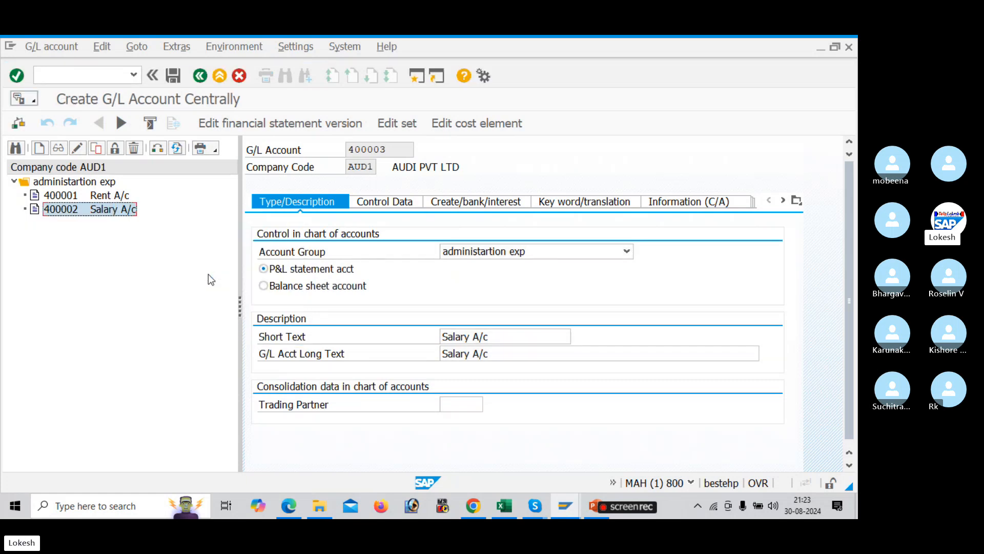
# Check the admin expense examples on the PowerPoint slide and replace the short text of G/L account 400003 with "Tele Bill A/c"
pyautogui.hotkey('alt', 'Tab')
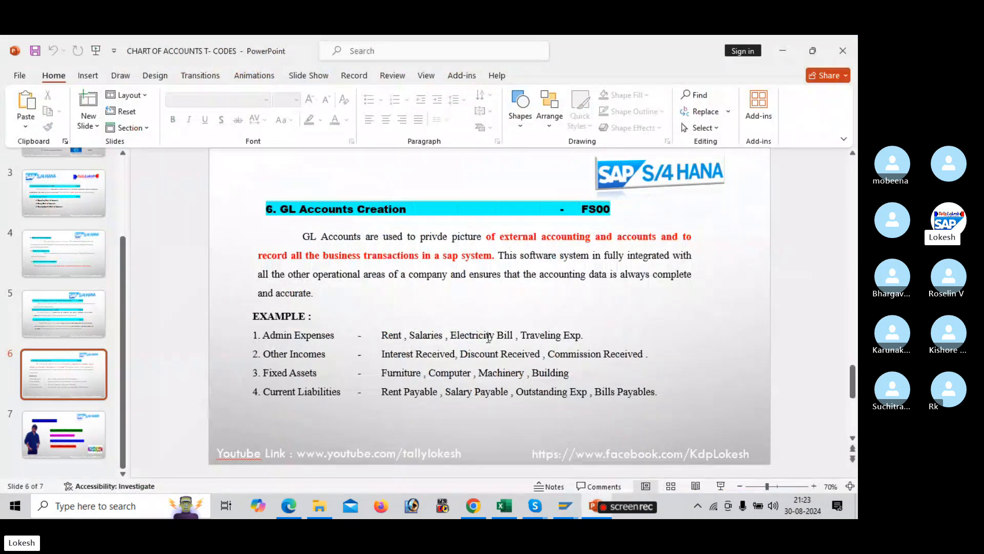
pyautogui.hotkey('alt', 'Tab')
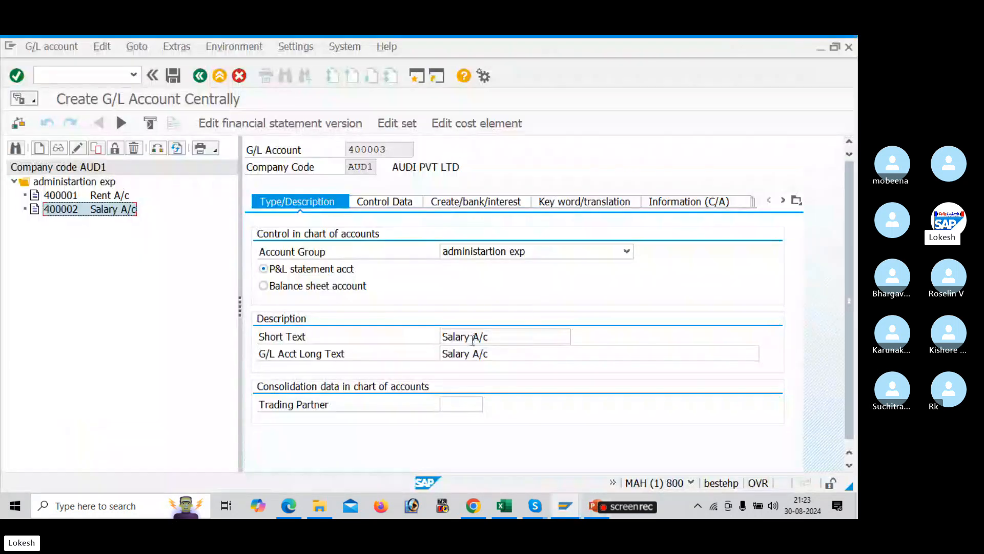
pyautogui.click(507, 333)
pyautogui.hotkey('ctrl', 'a')
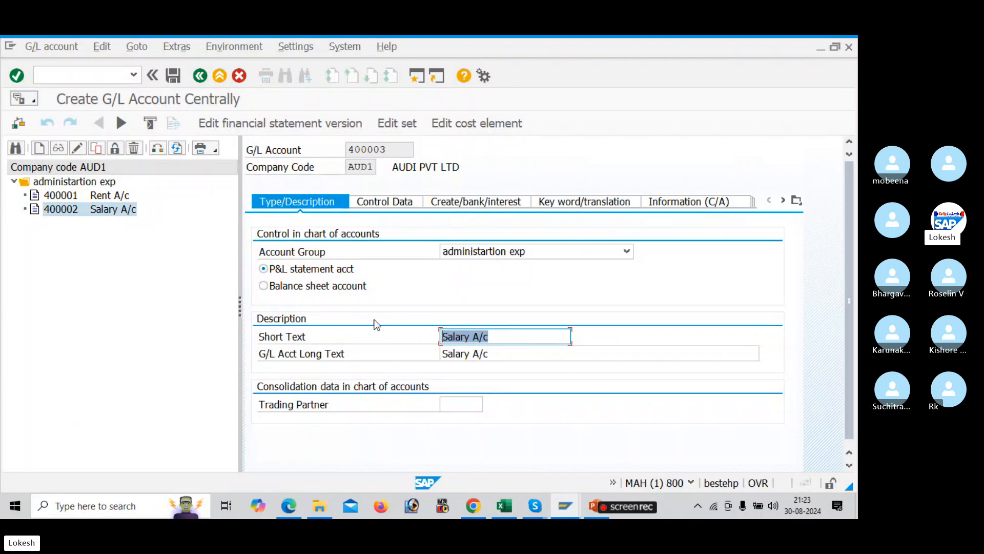
pyautogui.press('BackSpace')
pyautogui.write('Tele ')
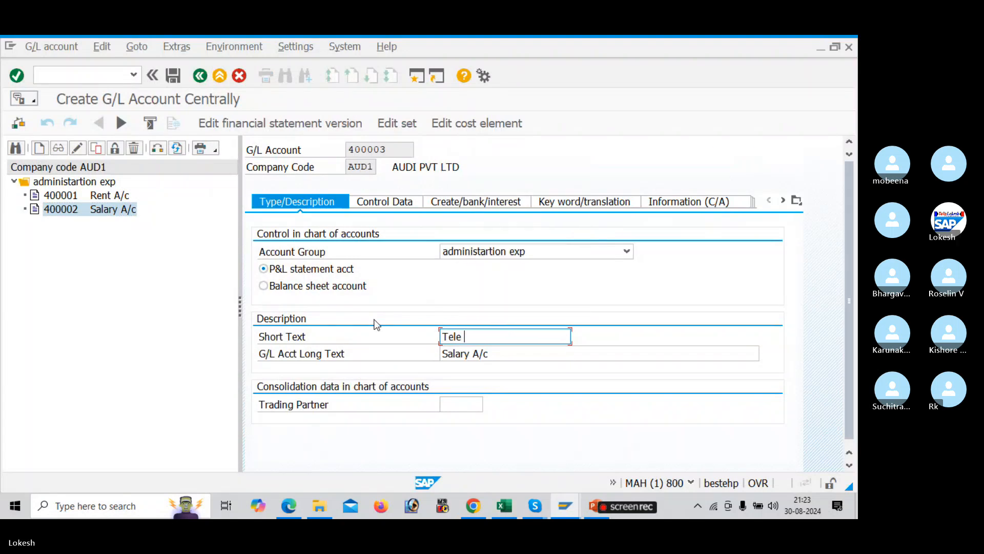
pyautogui.write('Bill A/c')
# Replace the long text of G/L account 400003 with the copied short text "Tele Bill A/c" and save the account
pyautogui.moveTo(514, 336); pyautogui.dragTo(400, 338)
pyautogui.moveTo(495, 353); pyautogui.dragTo(409, 339)
pyautogui.hotkey('ctrl', 'v')
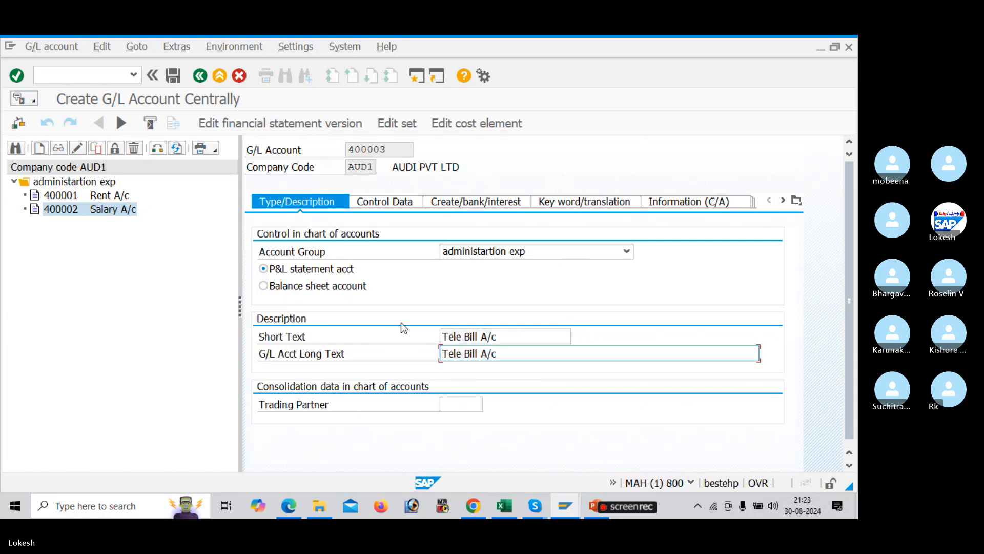
pyautogui.click(175, 75)
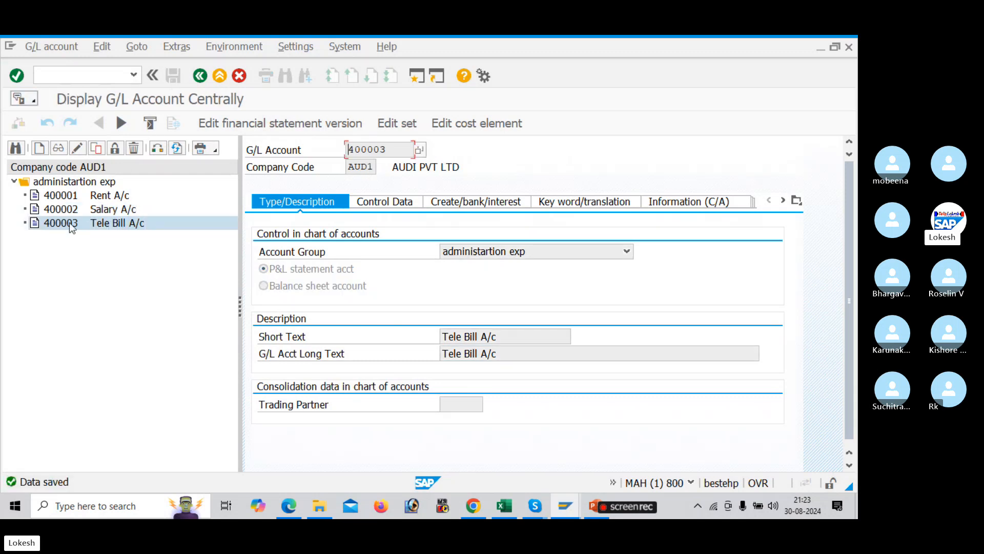
# Copy the Tele Bill A/c account 400003 as new G/L account 400004 in company code AUD1
pyautogui.click(69, 222)
pyautogui.rightClick(69, 223)
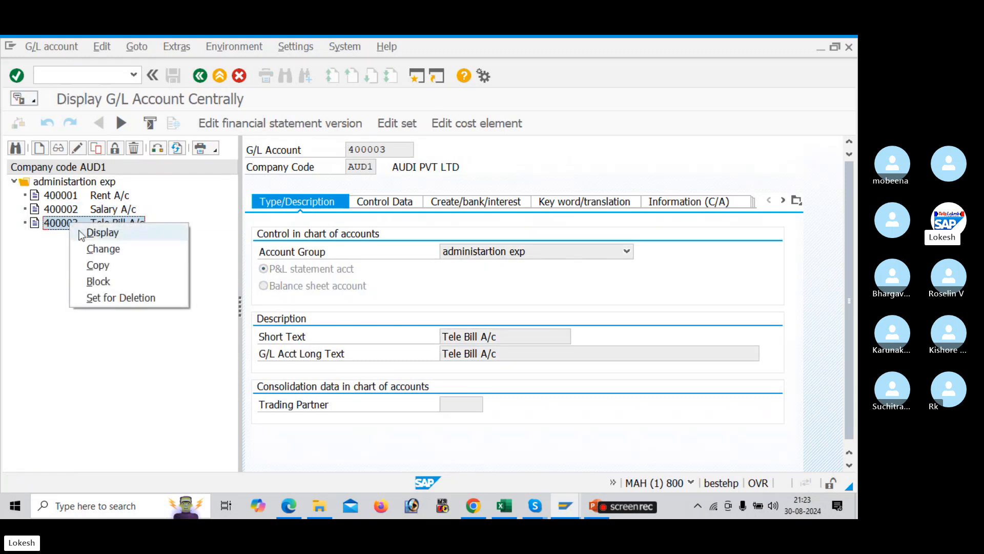
pyautogui.click(99, 263)
pyautogui.click(209, 272)
pyautogui.press('BackSpace')
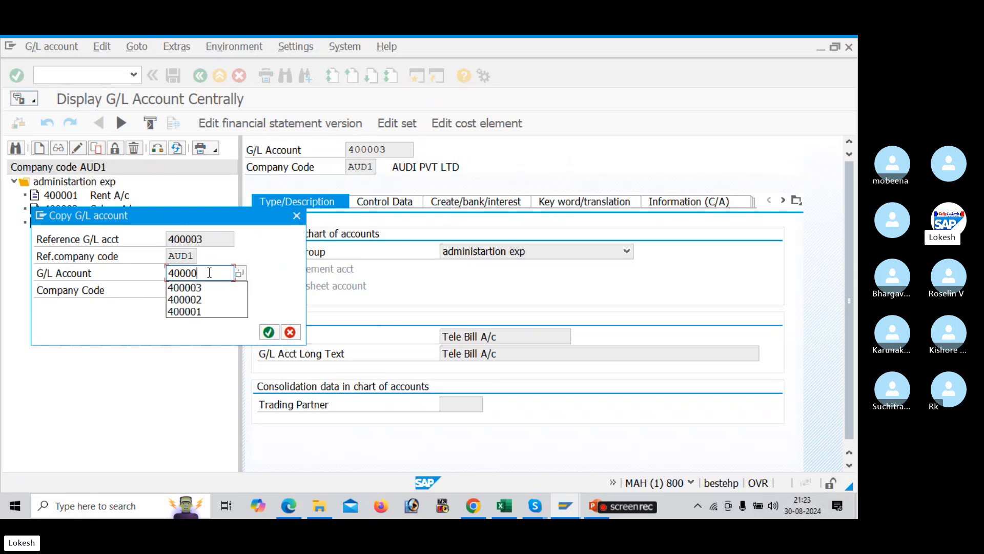
pyautogui.write('4')
pyautogui.press('Return')
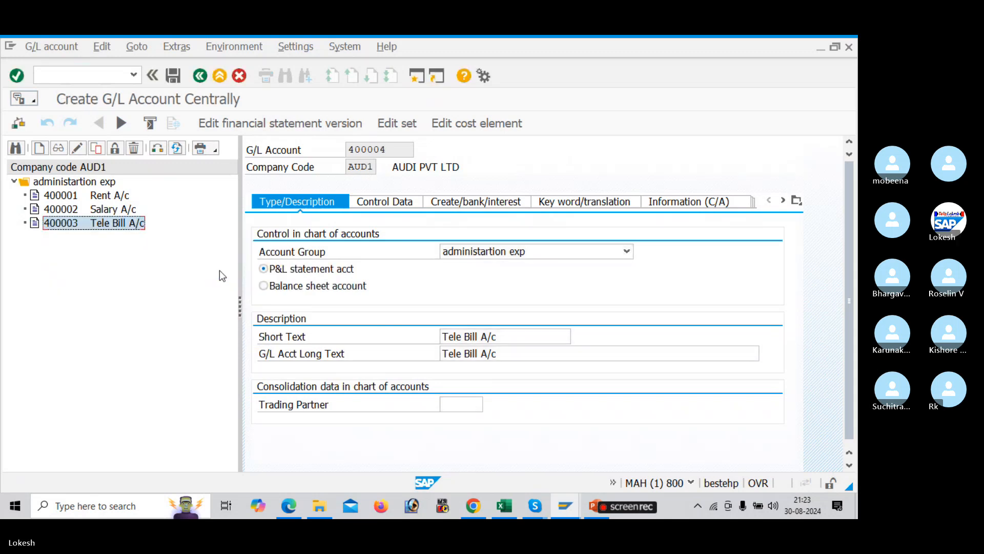
# Replace the short text of G/L account 400004 with "Electricity Bill A/c"
pyautogui.click(511, 341)
pyautogui.press('BackSpace')
pyautogui.press('BackSpace')
pyautogui.press('BackSpace')
pyautogui.press('BackSpace')
pyautogui.press('BackSpace')
pyautogui.press('BackSpace')
pyautogui.press('BackSpace')
pyautogui.press('BackSpace')
pyautogui.press('BackSpace')
pyautogui.press('BackSpace')
pyautogui.press('BackSpace')
pyautogui.press('BackSpace')
pyautogui.press('BackSpace')
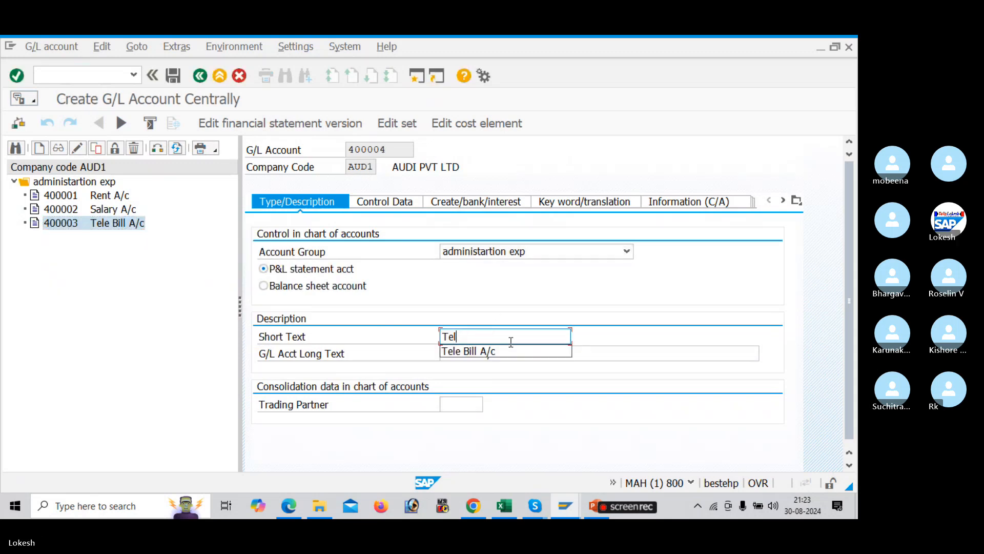
pyautogui.write('E')
pyautogui.press('BackSpace')
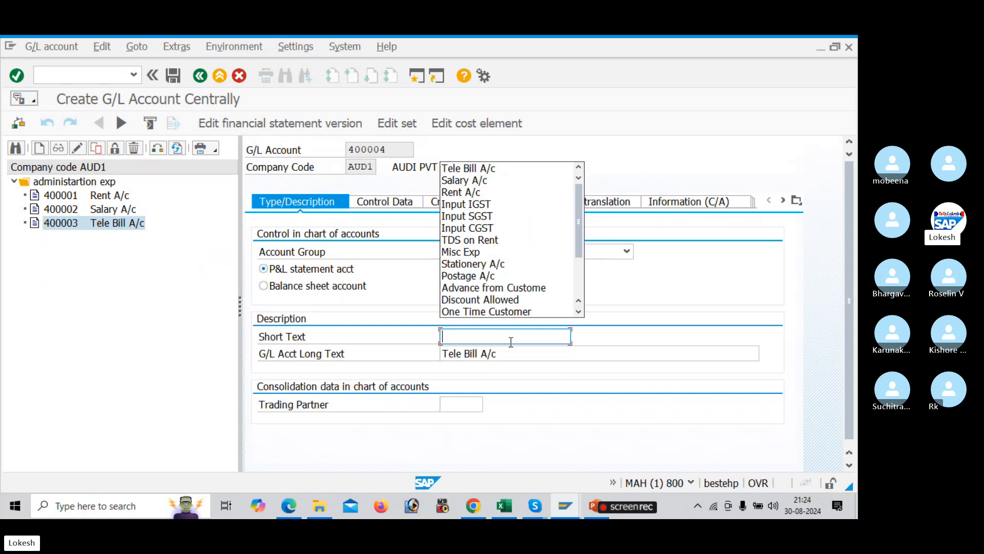
pyautogui.write('Elect')
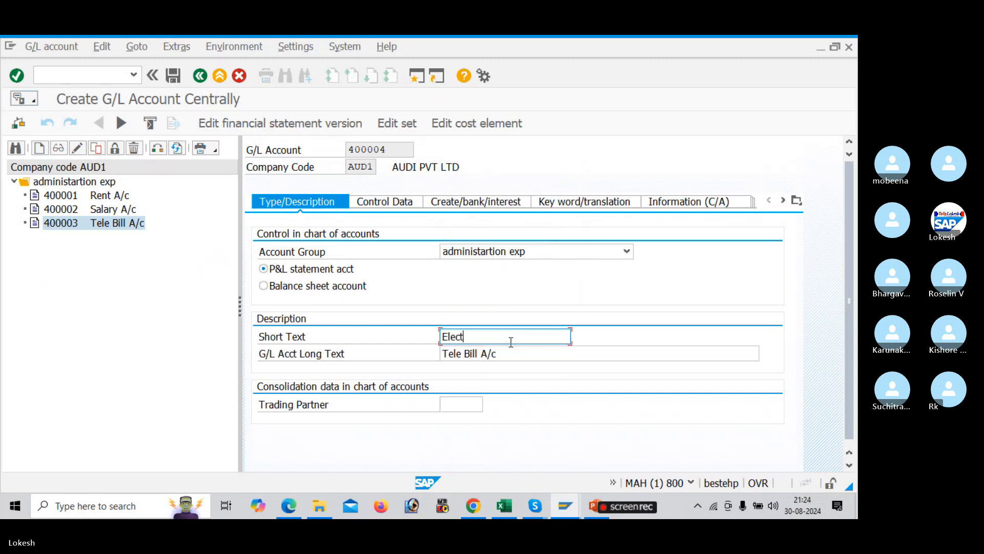
pyautogui.write('ricity Bil')
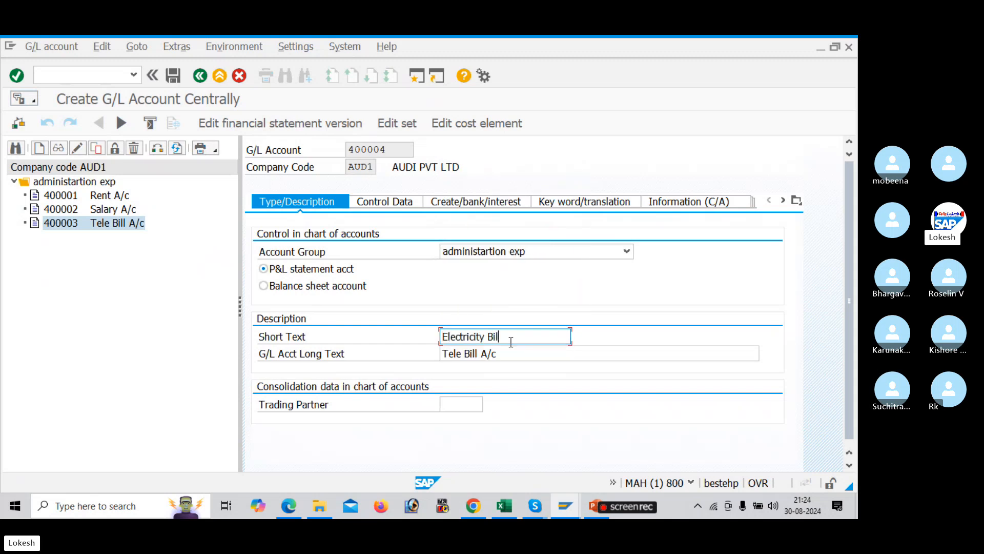
pyautogui.write('l A/c')
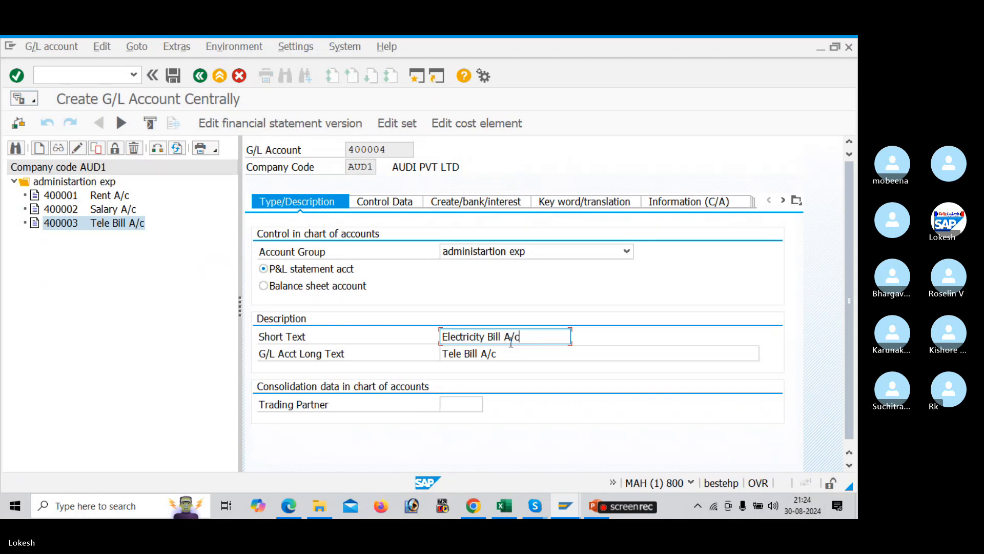
# Replace the long text of G/L account 400004 with the copied short text "Electricity Bill A/c" and save the account
pyautogui.moveTo(533, 337); pyautogui.dragTo(413, 318)
pyautogui.hotkey('ctrl', 'c')
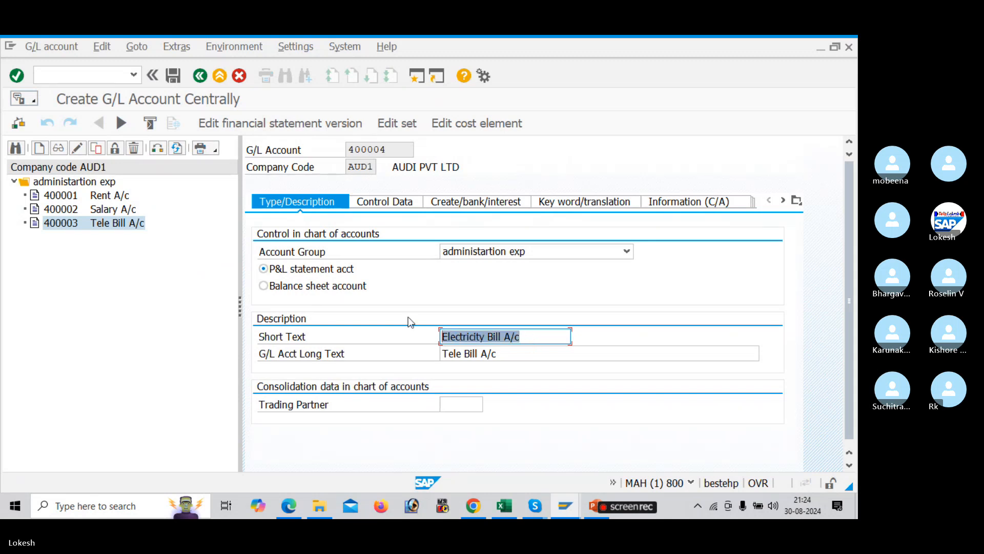
pyautogui.click(408, 321)
pyautogui.moveTo(542, 355); pyautogui.dragTo(369, 337)
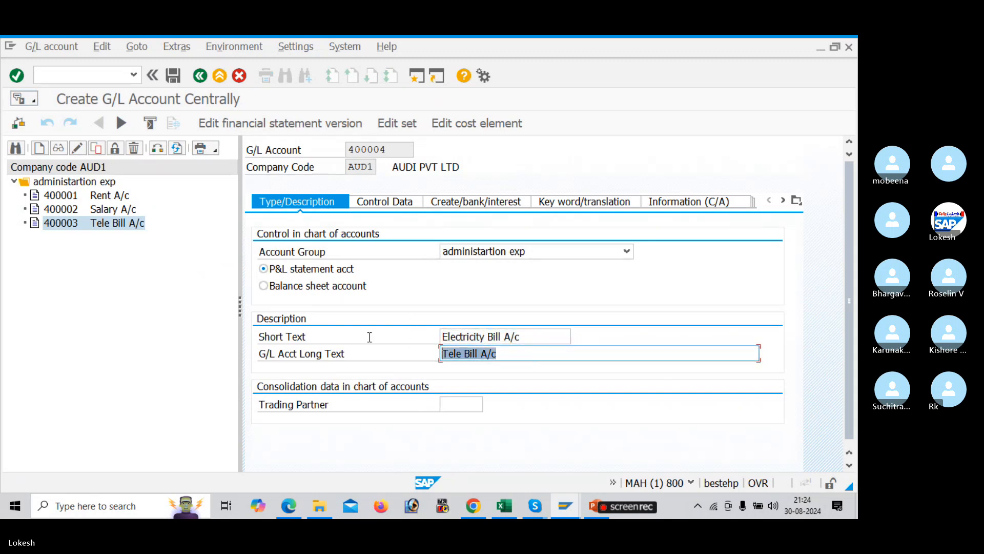
pyautogui.hotkey('ctrl', 'v')
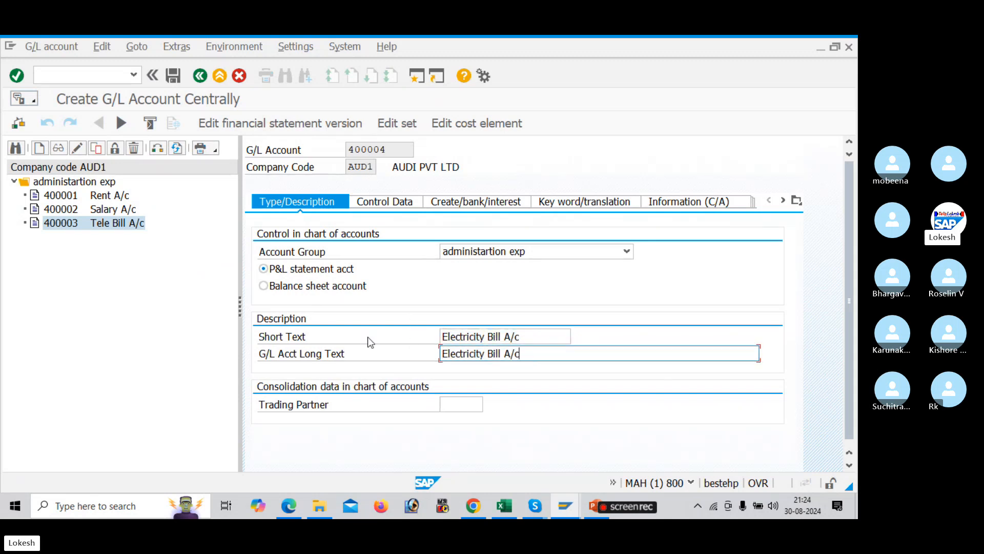
pyautogui.click(173, 77)
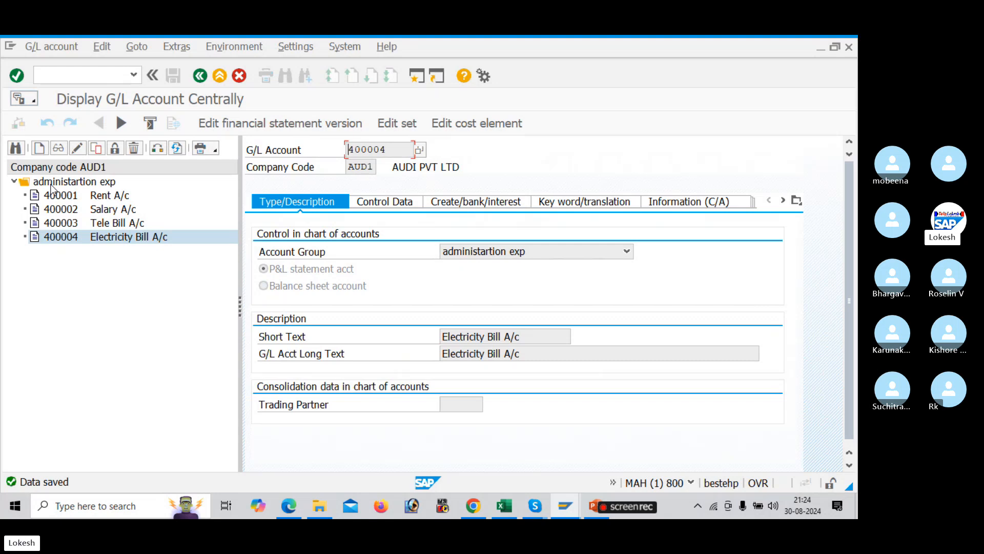
# Examine the Other Incomes examples on the PowerPoint slide and the number range of AUD1's other income group in SAP's G/L Account Groups overview
pyautogui.hotkey('alt', 'Tab')
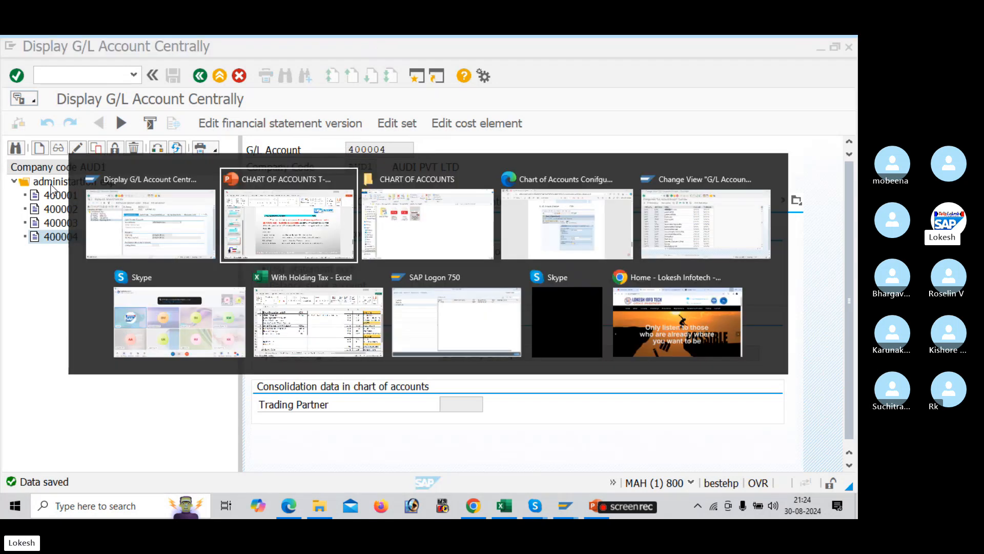
pyautogui.click(284, 350)
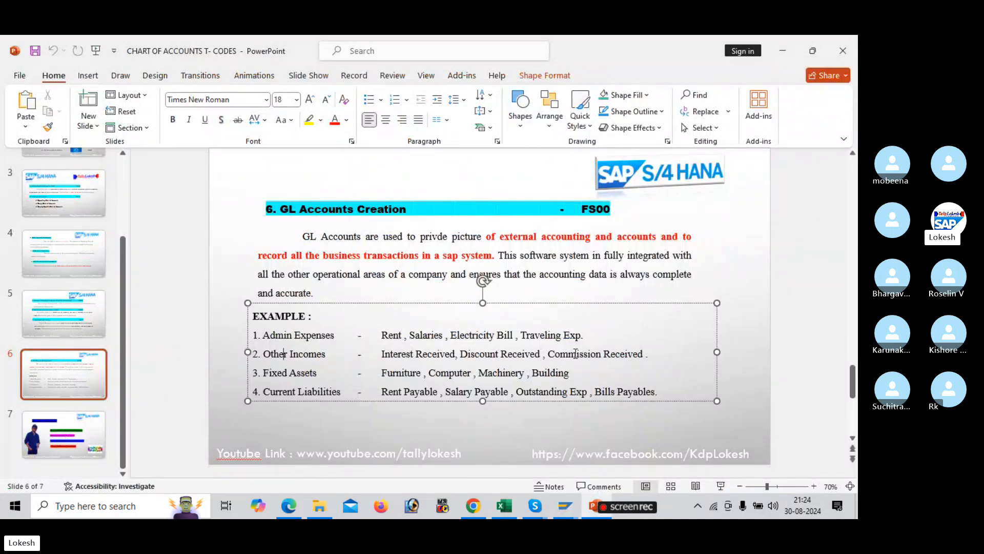
pyautogui.hotkey('alt', 'Tab')
pyautogui.hotkey('alt', 'Tab')
pyautogui.hotkey('alt', 'Tab')
pyautogui.hotkey('alt', 'Tab')
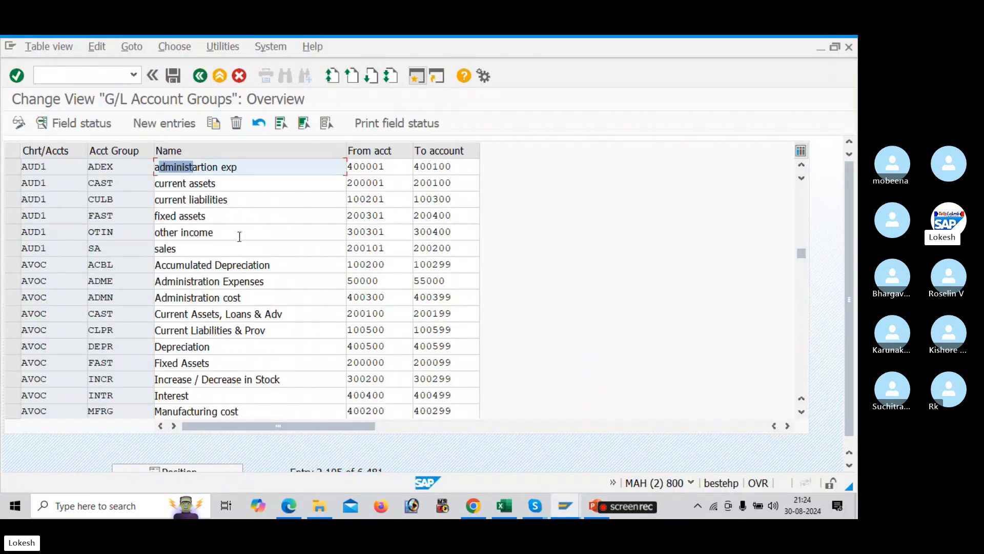
pyautogui.click(239, 236)
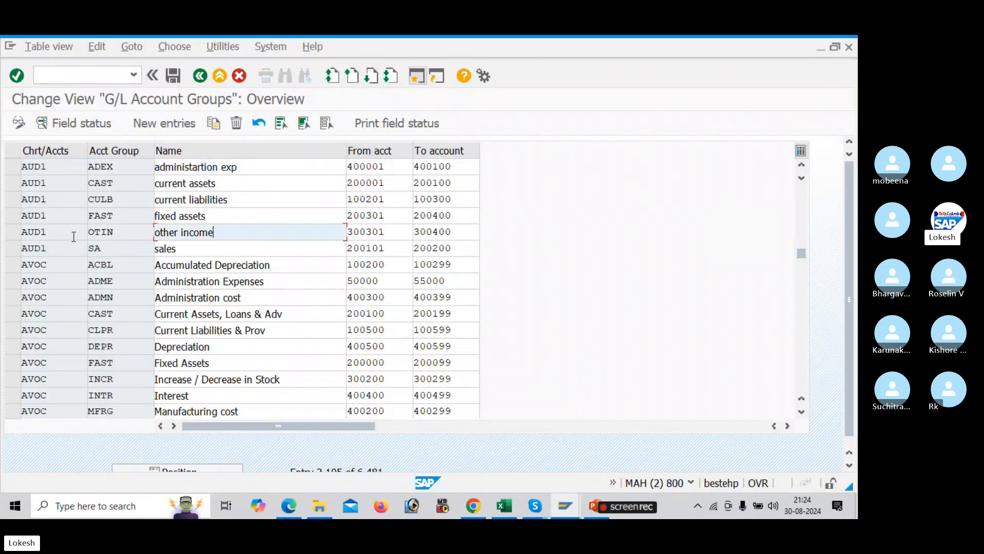
pyautogui.click(392, 232)
# Copy the Electricity Bill A/c account 400004 as new G/L account 300301 in company code AUD1
pyautogui.hotkey('alt', 'Tab')
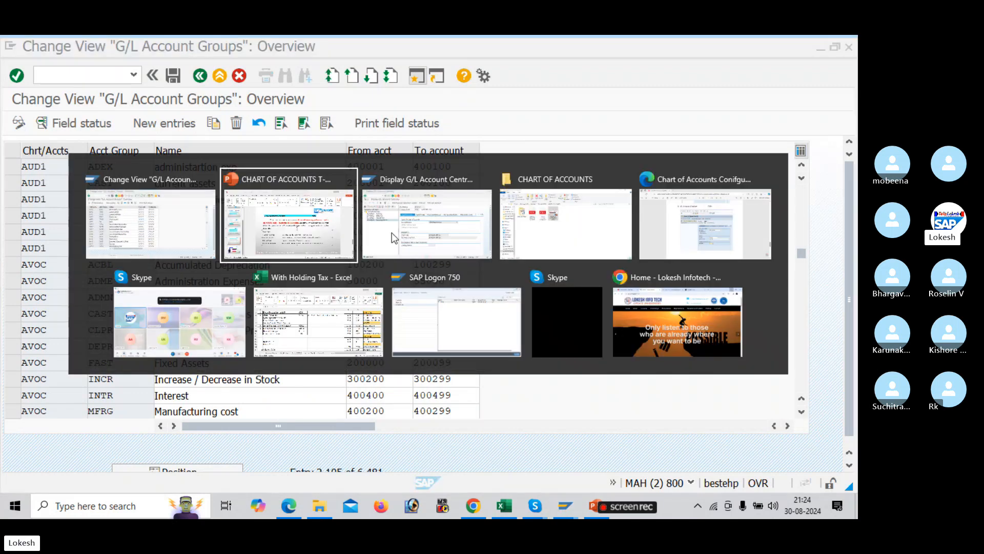
pyautogui.click(391, 232)
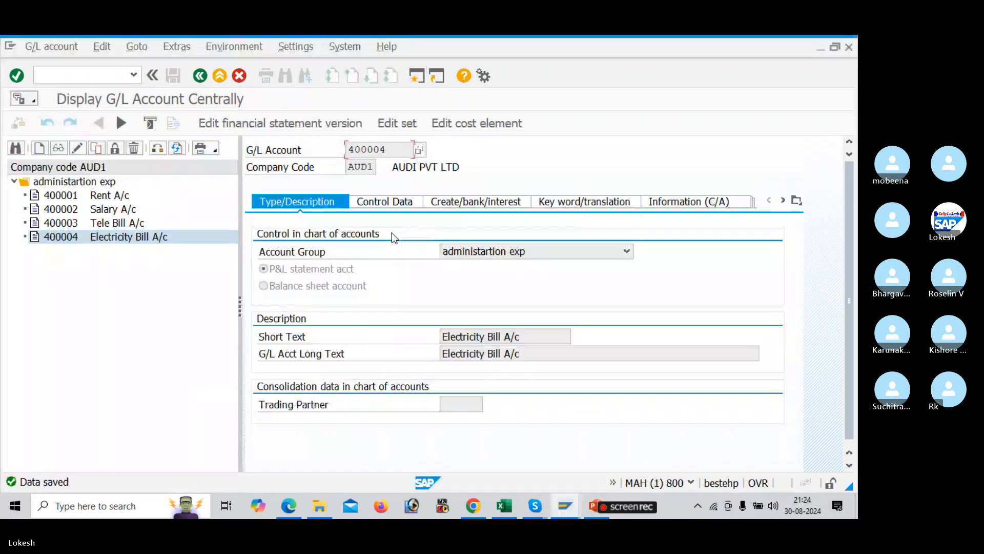
pyautogui.rightClick(85, 236)
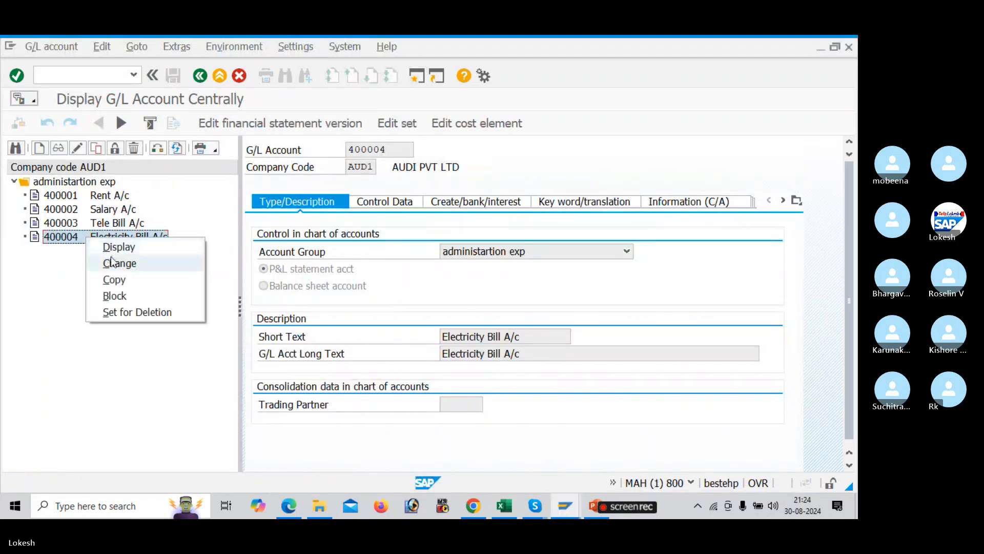
pyautogui.click(132, 281)
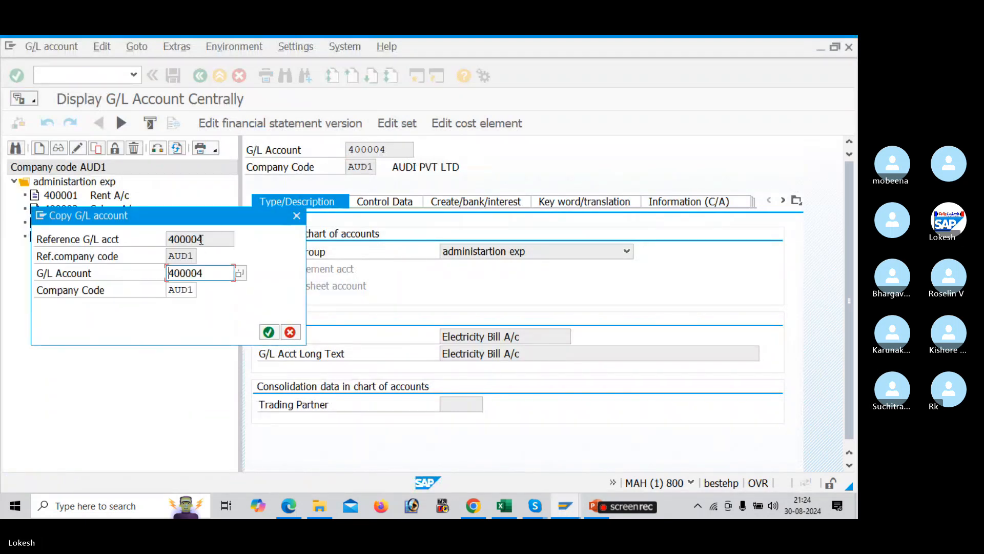
pyautogui.click(214, 271)
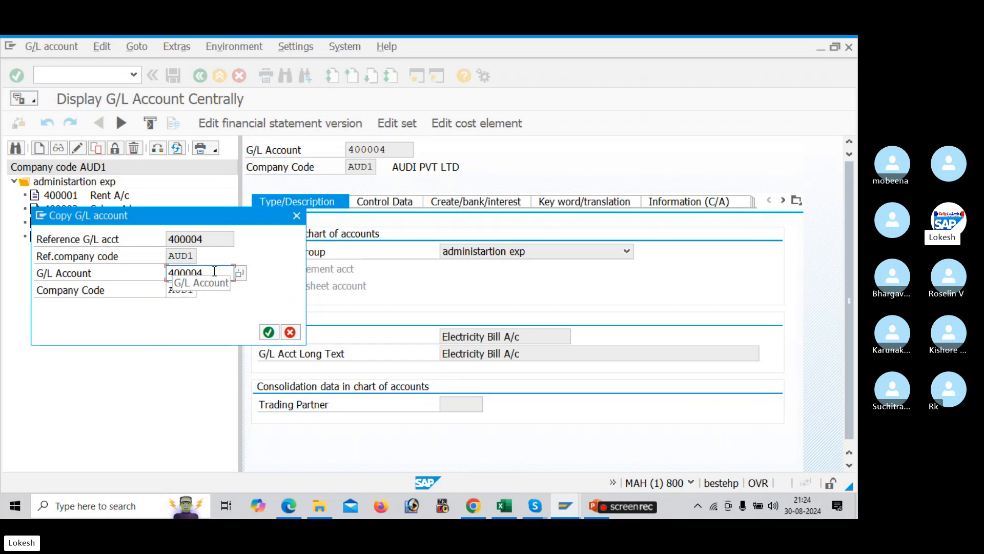
pyautogui.press('BackSpace')
pyautogui.press('BackSpace')
pyautogui.press('BackSpace')
pyautogui.press('BackSpace')
pyautogui.press('BackSpace')
pyautogui.press('BackSpace')
pyautogui.write('300')
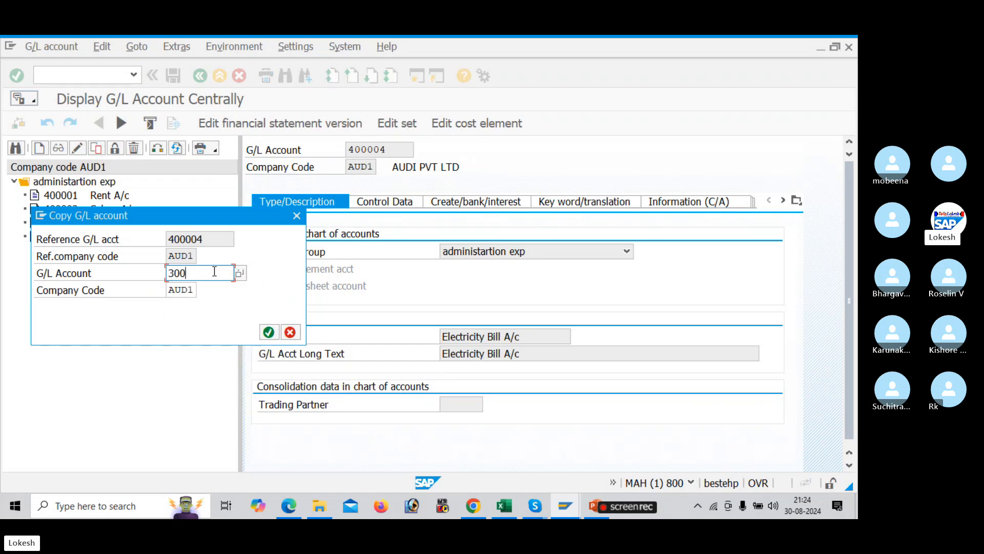
pyautogui.hotkey('alt', 'Tab')
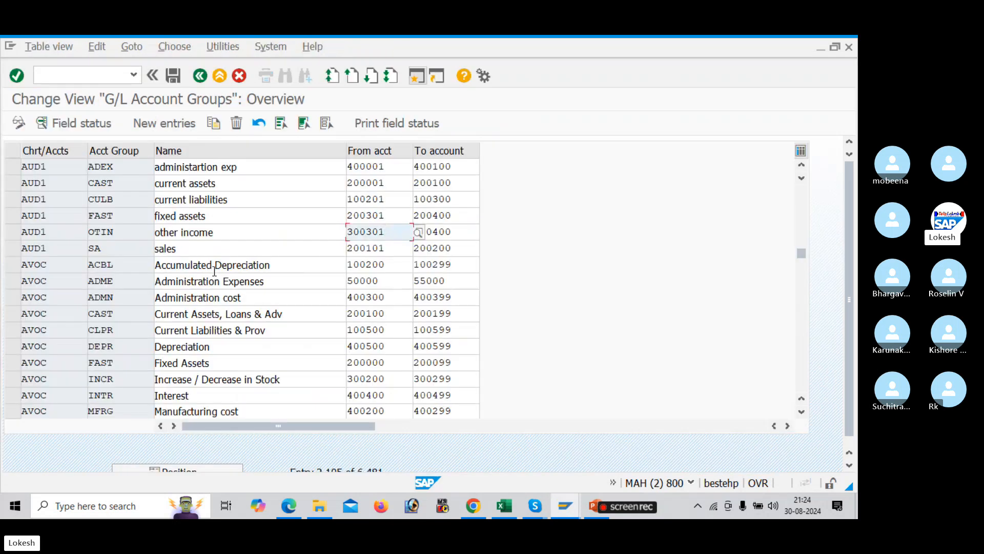
pyautogui.hotkey('alt', 'Tab')
pyautogui.write('0301')
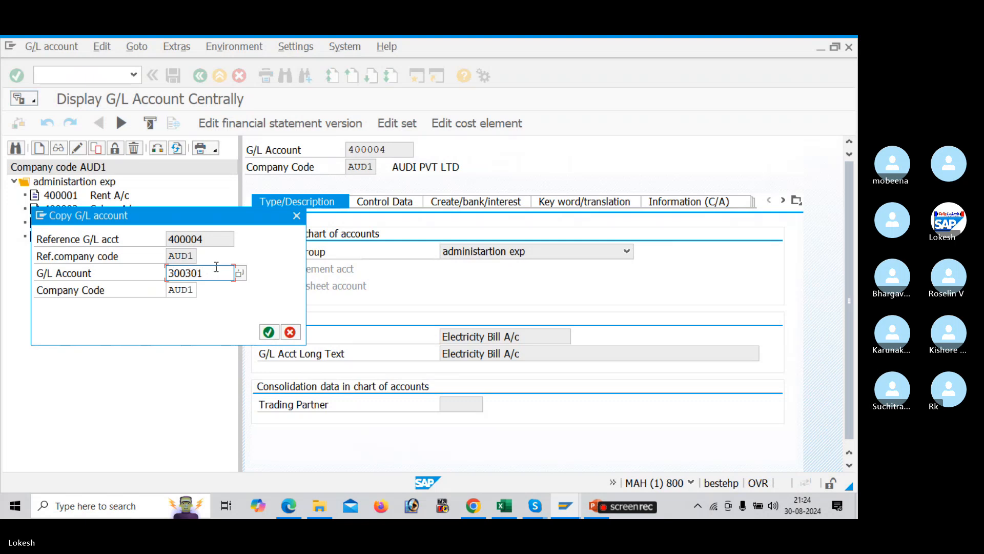
pyautogui.moveTo(154, 217); pyautogui.dragTo(153, 257)
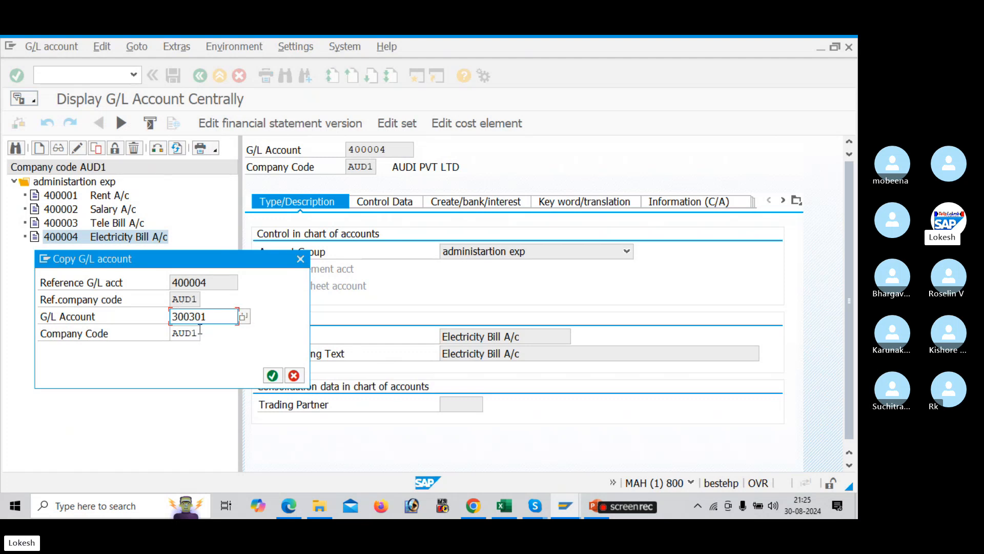
pyautogui.click(272, 375)
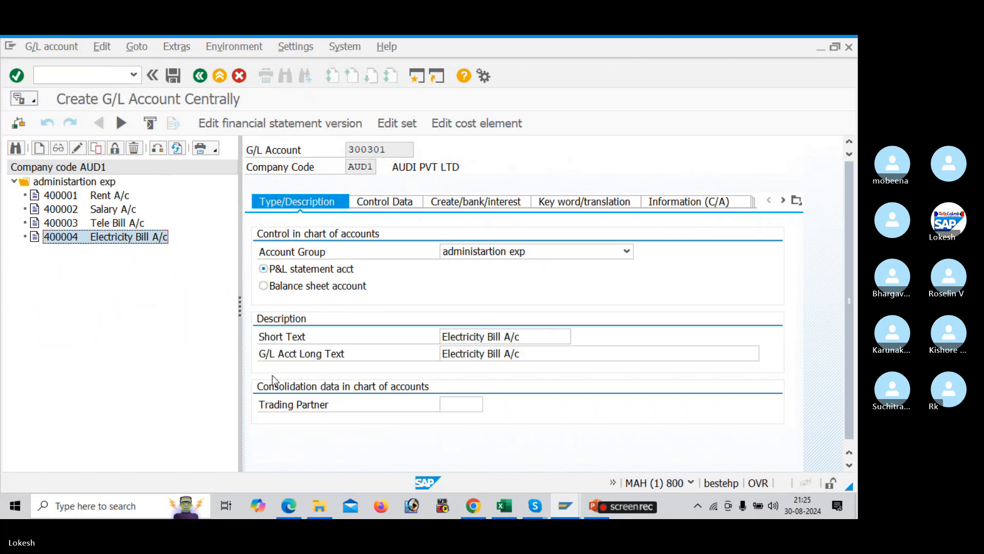
# Assign G/L account 300301 to the other income account group
pyautogui.click(538, 260)
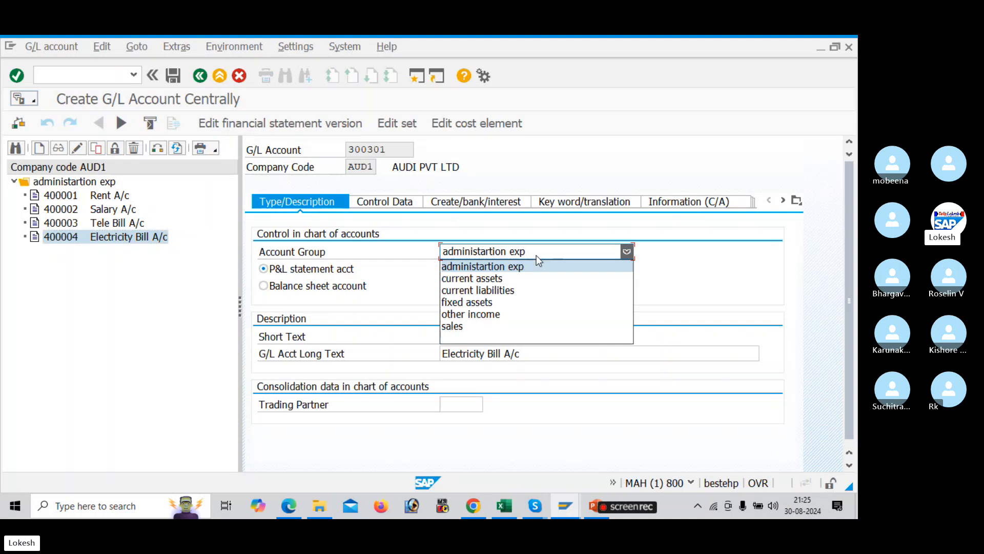
pyautogui.click(518, 313)
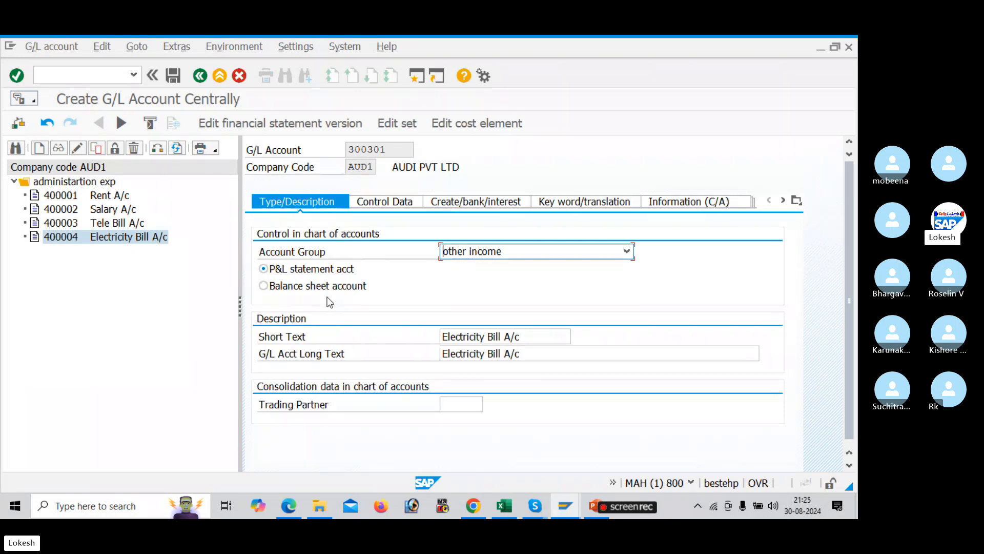
pyautogui.hotkey('alt', 'Tab')
pyautogui.hotkey('alt', 'Tab')
pyautogui.hotkey('alt', 'Tab')
pyautogui.hotkey('alt', 'Tab')
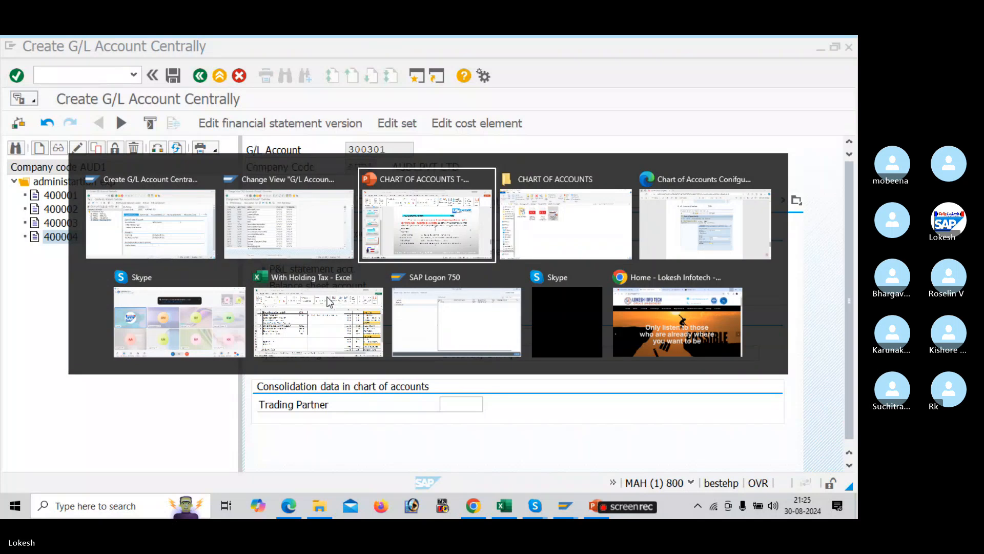
pyautogui.hotkey('alt', 'Tab')
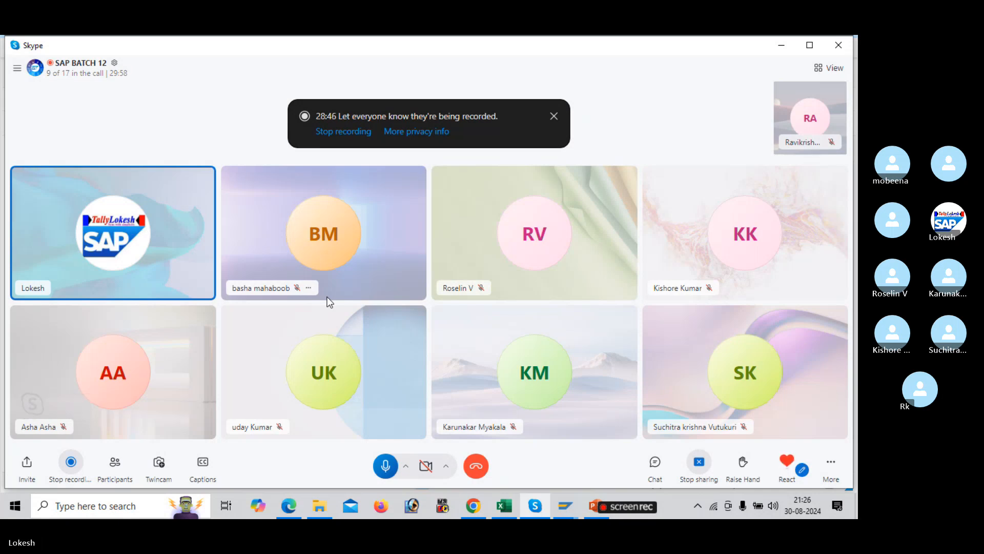
pyautogui.hotkey('alt', 'Tab')
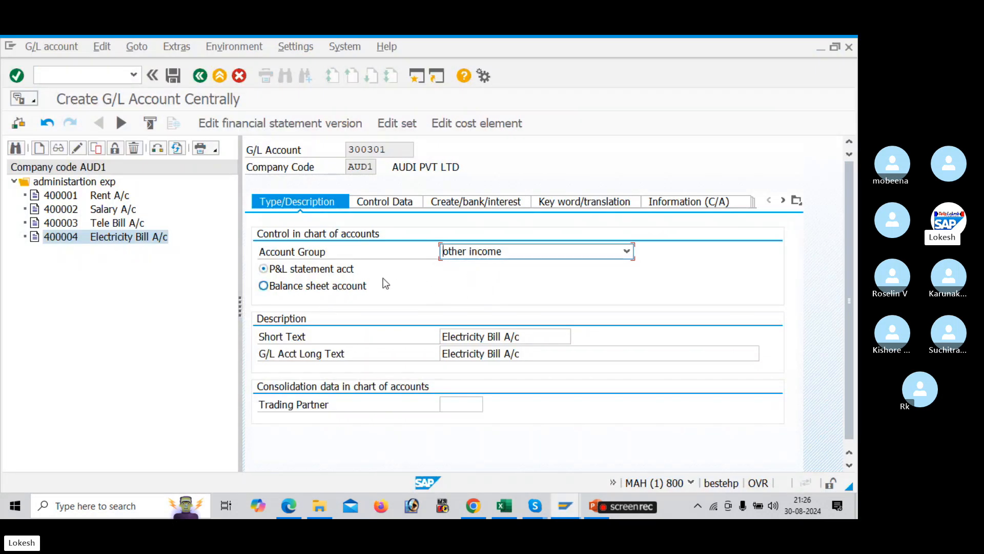
# Replace the short text of G/L account 300301 with "Interest Received"
pyautogui.click(535, 336)
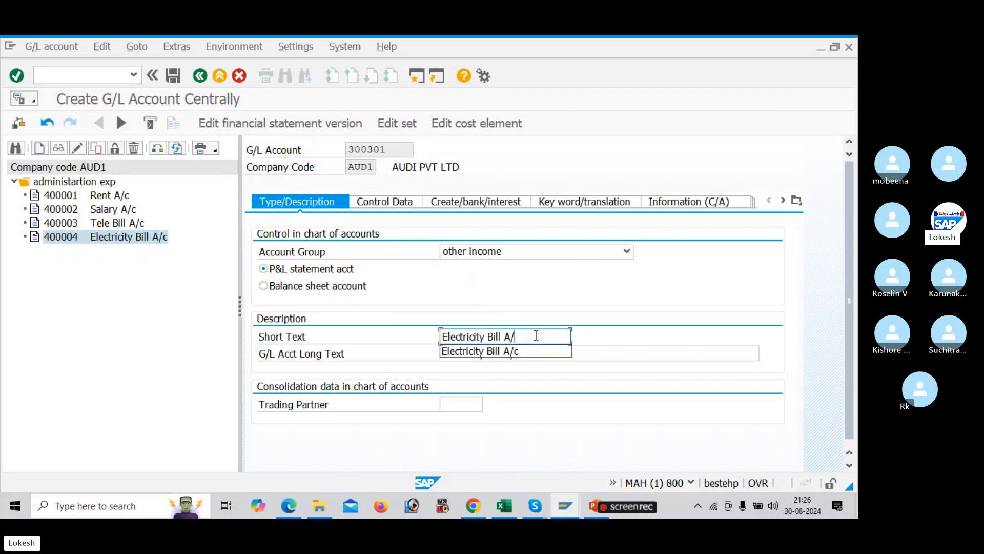
pyautogui.press('BackSpace')
pyautogui.press('BackSpace')
pyautogui.press('BackSpace')
pyautogui.press('BackSpace')
pyautogui.press('BackSpace')
pyautogui.press('BackSpace')
pyautogui.press('BackSpace')
pyautogui.press('BackSpace')
pyautogui.press('BackSpace')
pyautogui.press('BackSpace')
pyautogui.press('BackSpace')
pyautogui.press('BackSpace')
pyautogui.press('BackSpace')
pyautogui.press('BackSpace')
pyautogui.press('BackSpace')
pyautogui.press('BackSpace')
pyautogui.press('BackSpace')
pyautogui.press('BackSpace')
pyautogui.press('BackSpace')
pyautogui.press('BackSpace')
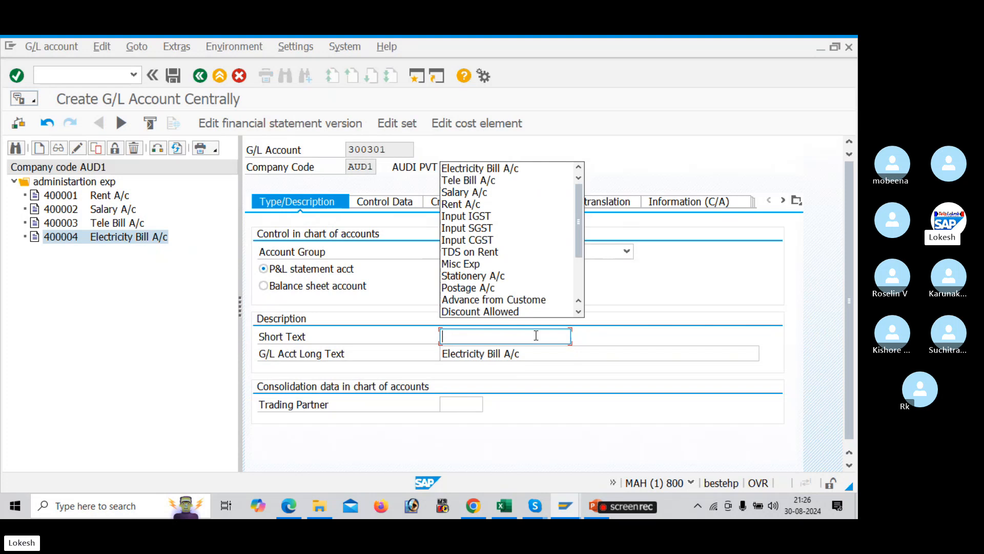
pyautogui.write('I')
pyautogui.press('BackSpace')
pyautogui.write('Interest ')
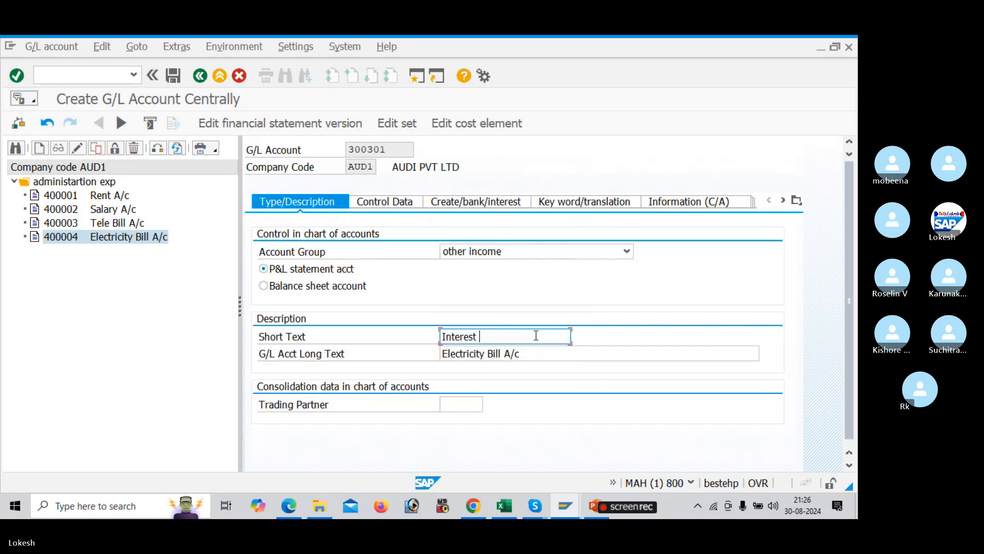
pyautogui.write('Reced')
pyautogui.write('ive')
pyautogui.write('d A')
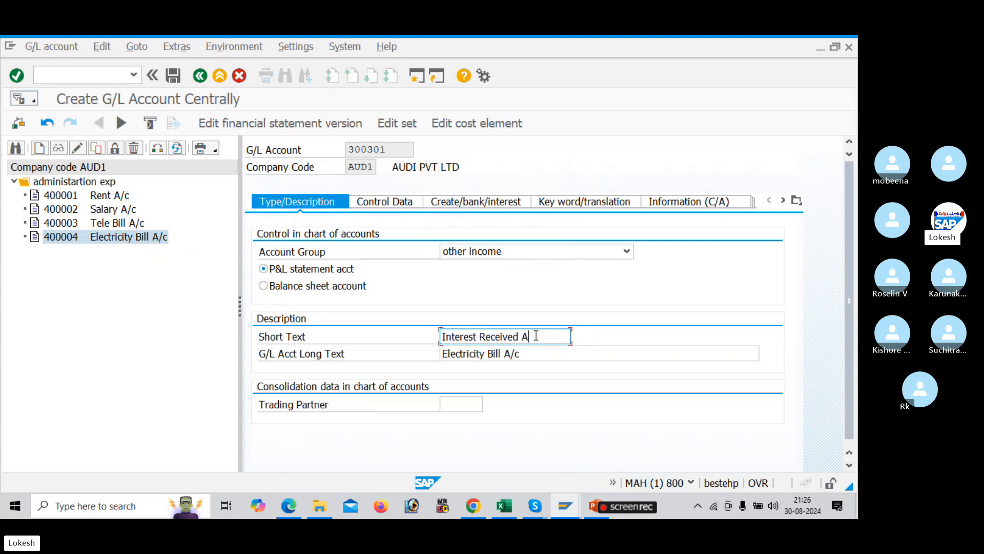
pyautogui.write('/')
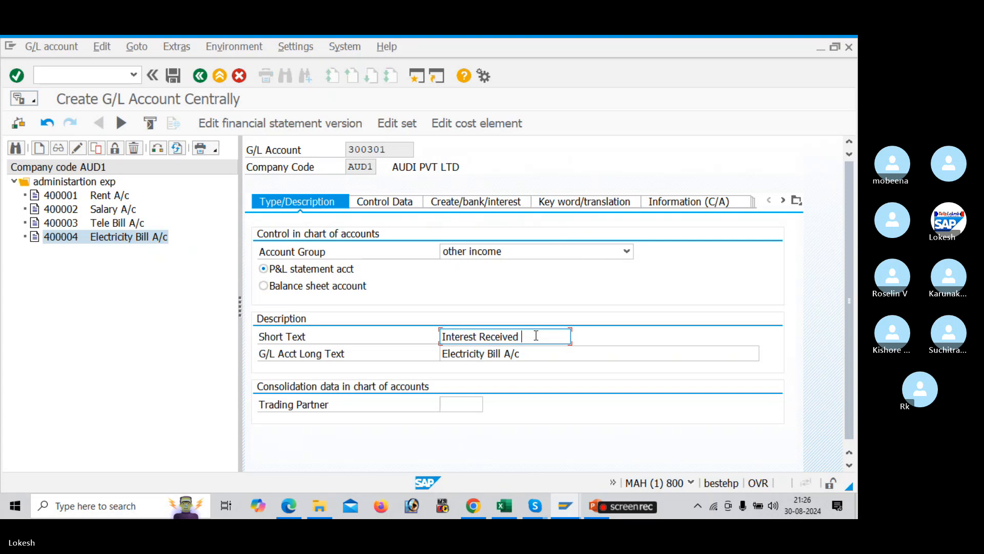
# Replace the long text of G/L account 300301 with "Interest Received A/c", reusing the short text, and save the account
pyautogui.moveTo(525, 338); pyautogui.dragTo(425, 332)
pyautogui.hotkey('ctrl', 'c')
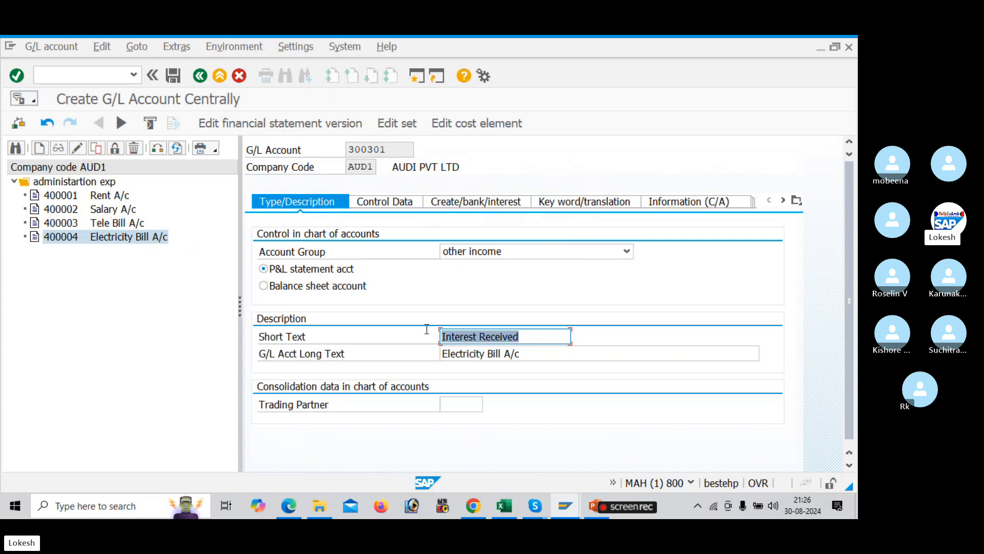
pyautogui.click(425, 332)
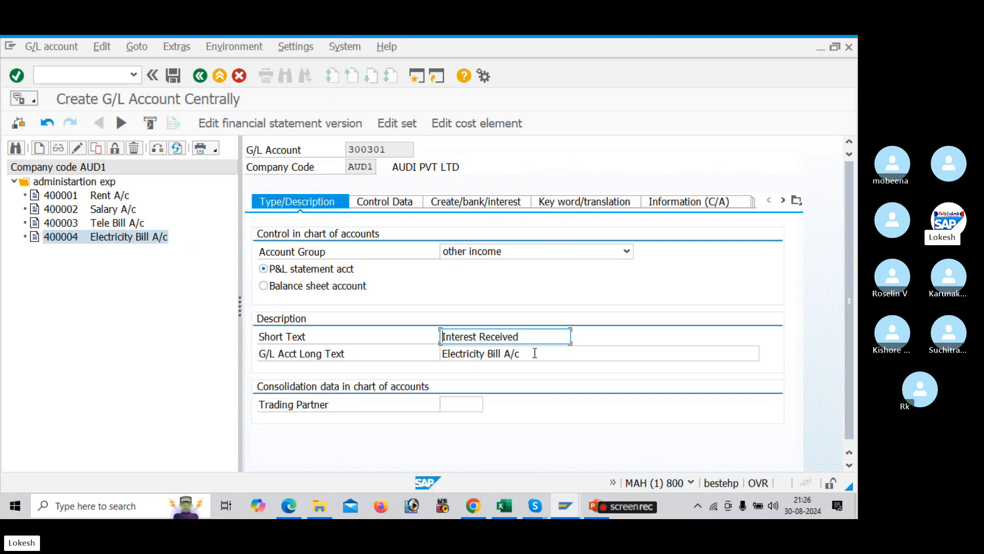
pyautogui.moveTo(535, 353); pyautogui.dragTo(369, 340)
pyautogui.hotkey('ctrl', 'v')
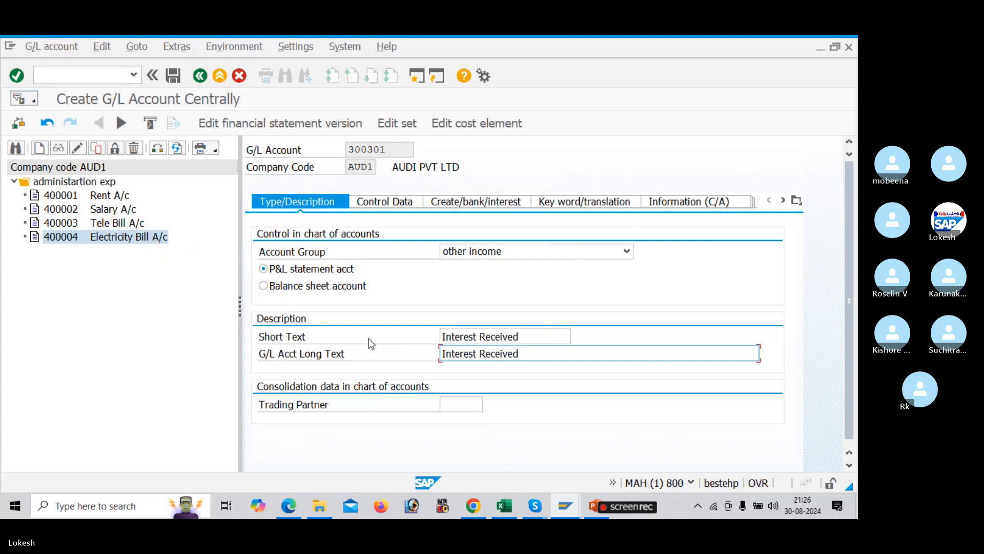
pyautogui.write('a')
pyautogui.press('BackSpace')
pyautogui.write('A/c')
pyautogui.click(395, 205)
pyautogui.click(475, 200)
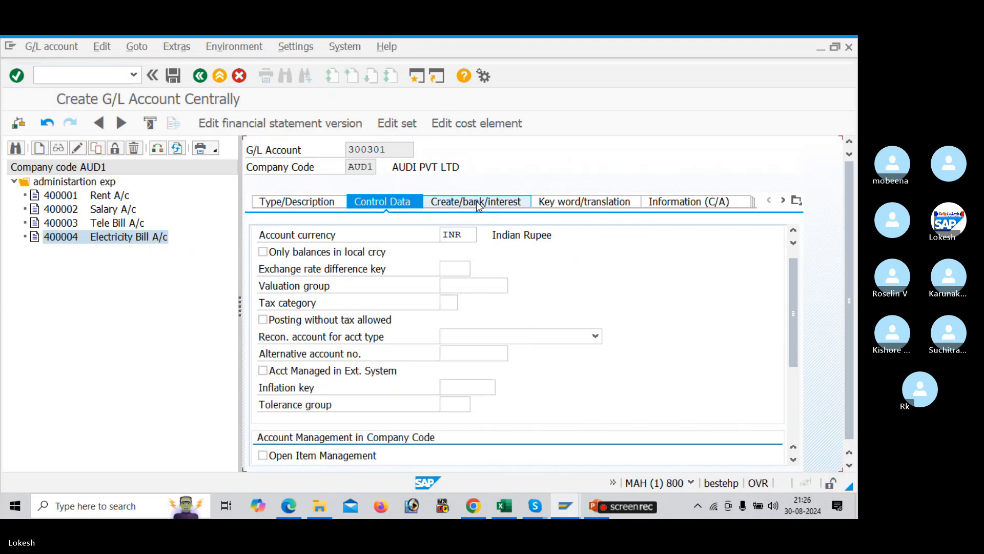
pyautogui.click(325, 202)
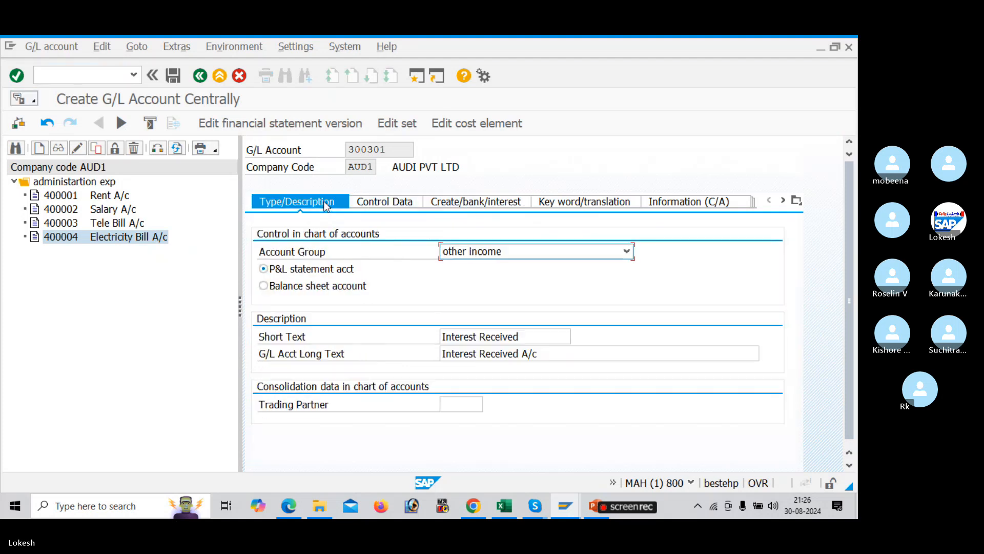
pyautogui.click(172, 76)
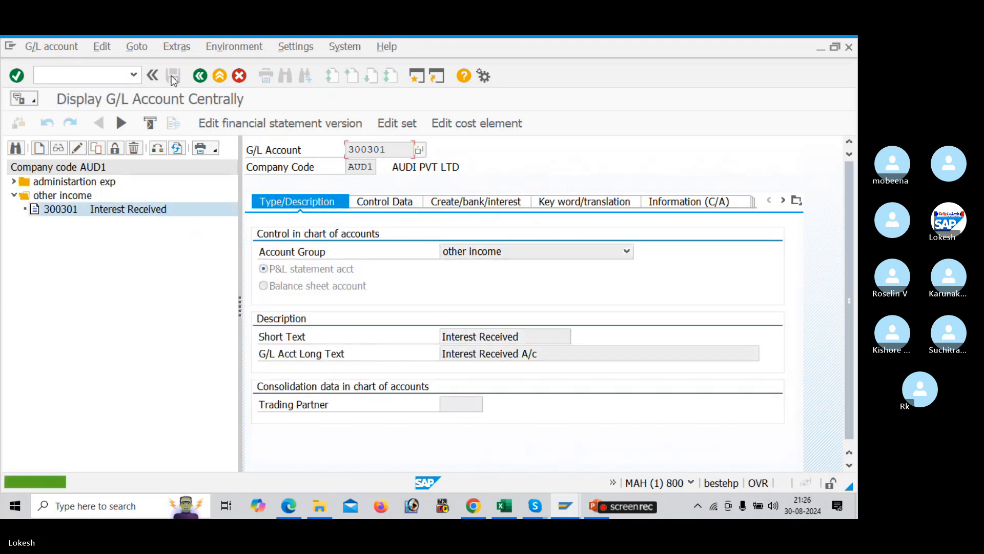
# Copy the Interest Received account 300301 as new G/L account 300302 in company code AUD1
pyautogui.click(63, 210)
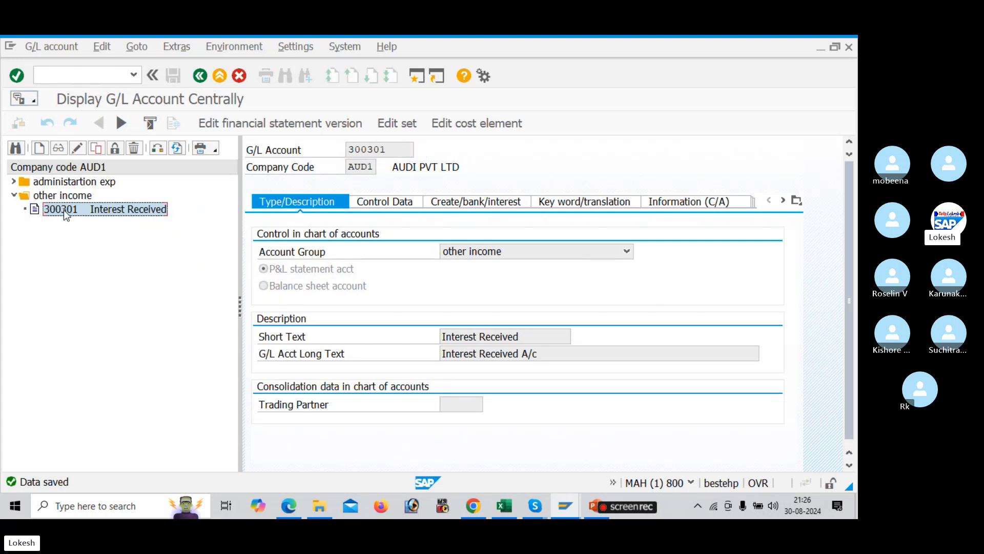
pyautogui.rightClick(63, 210)
pyautogui.click(92, 253)
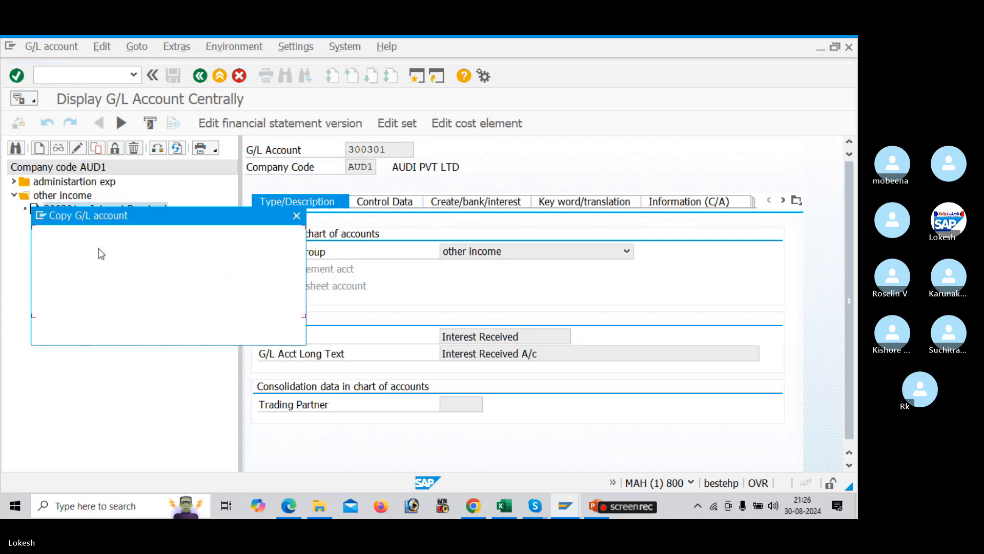
pyautogui.press('BackSpace')
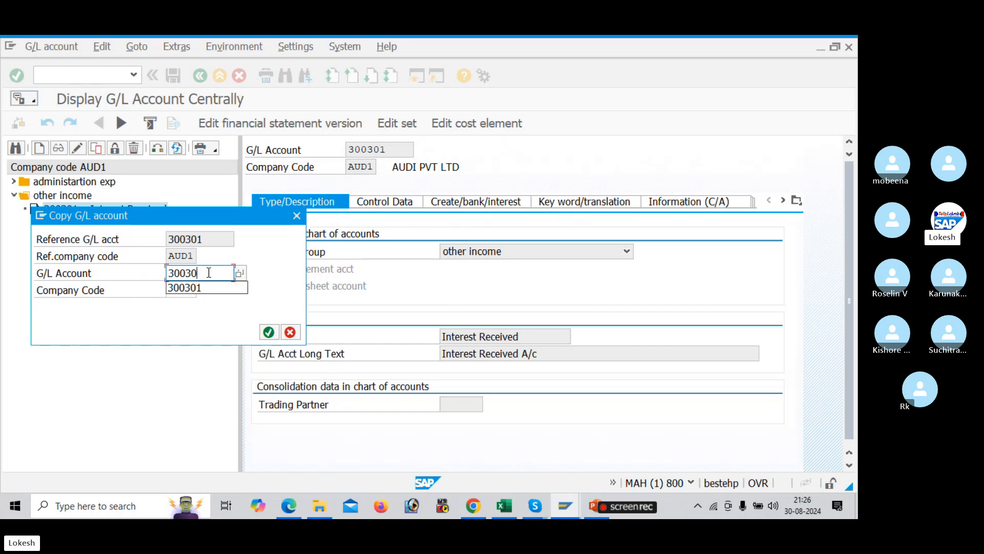
pyautogui.write('2')
pyautogui.press('Return')
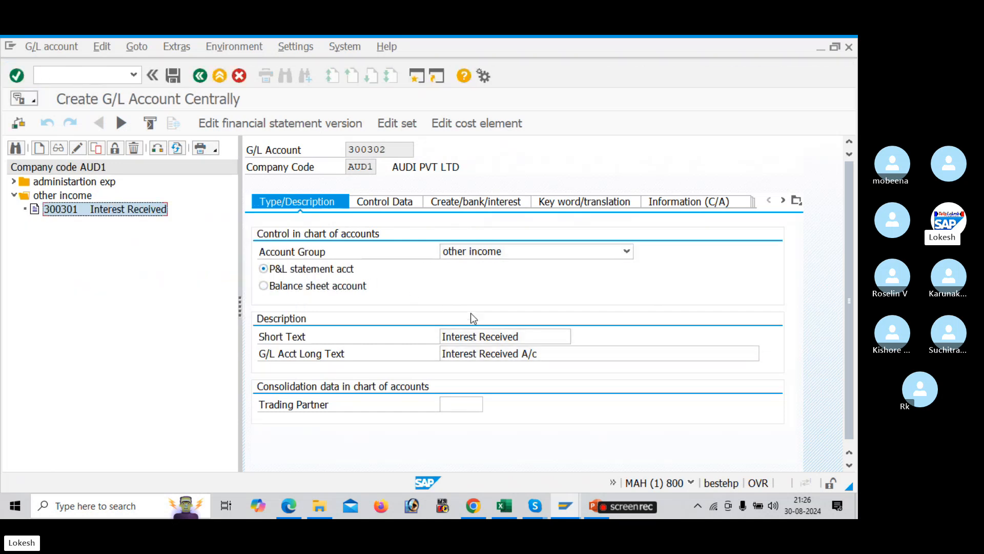
# Replace the short text of G/L account 300302 with "Discount Received", checking the Other Incomes examples on the PowerPoint slide
pyautogui.click(532, 336)
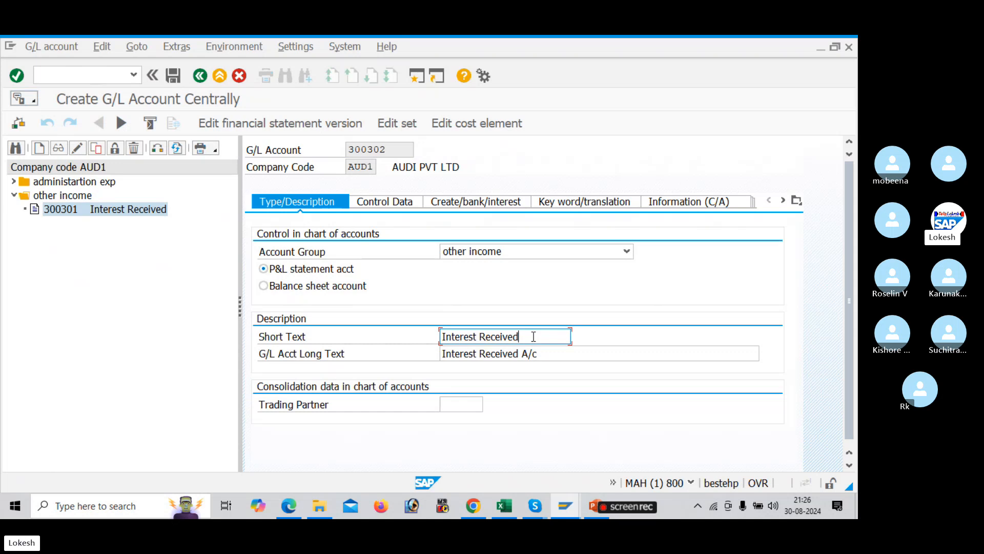
pyautogui.press('BackSpace')
pyautogui.press('BackSpace')
pyautogui.press('BackSpace')
pyautogui.press('BackSpace')
pyautogui.press('BackSpace')
pyautogui.press('BackSpace')
pyautogui.press('BackSpace')
pyautogui.press('BackSpace')
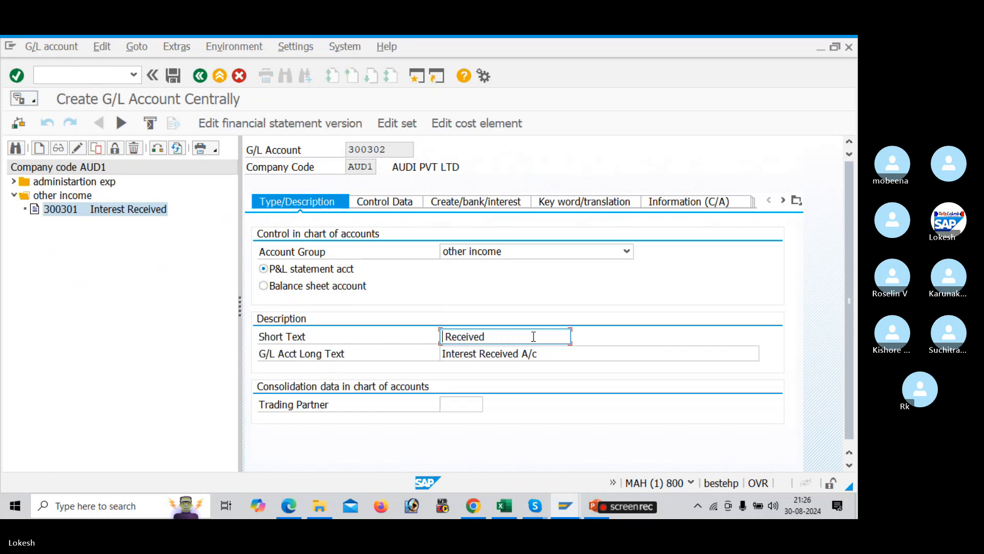
pyautogui.hotkey('alt', 'Tab')
pyautogui.hotkey('alt', 'Tab')
pyautogui.hotkey('alt', 'Tab')
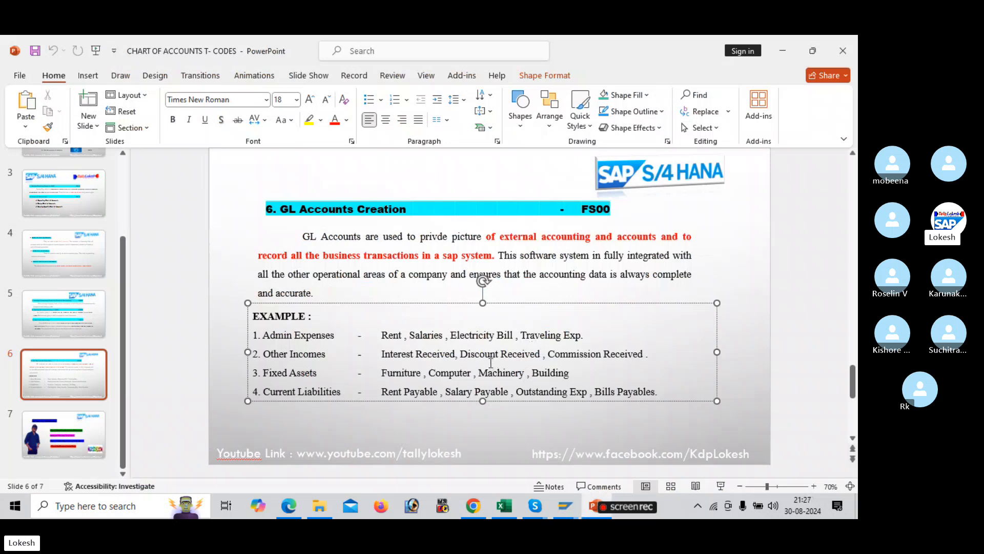
pyautogui.hotkey('alt', 'Tab')
pyautogui.hotkey('alt', 'Tab')
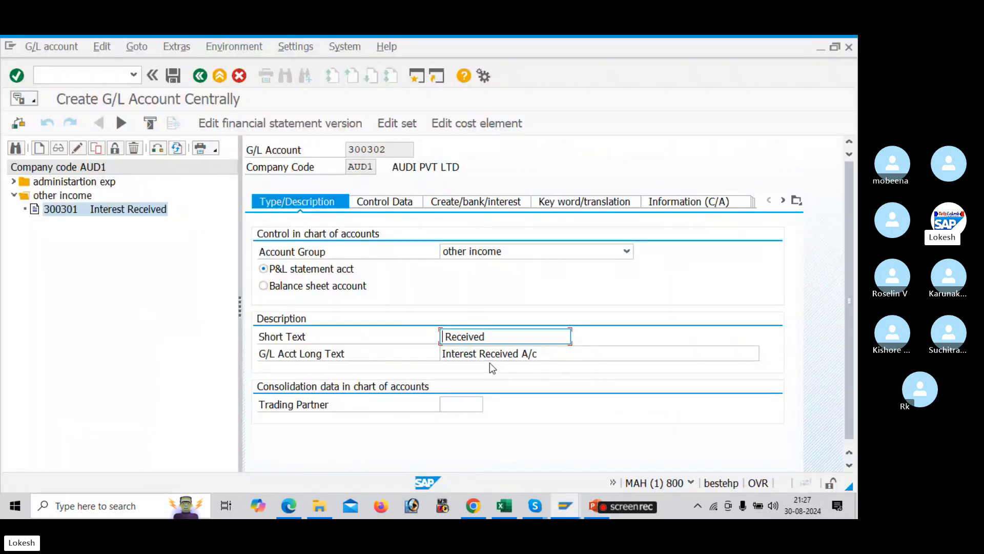
pyautogui.write('Dis')
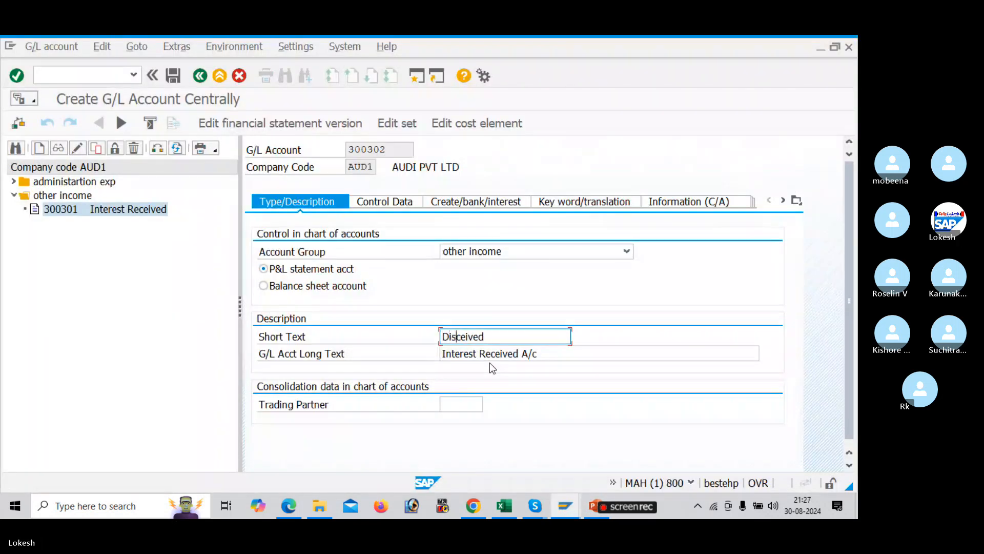
pyautogui.write('count Rece')
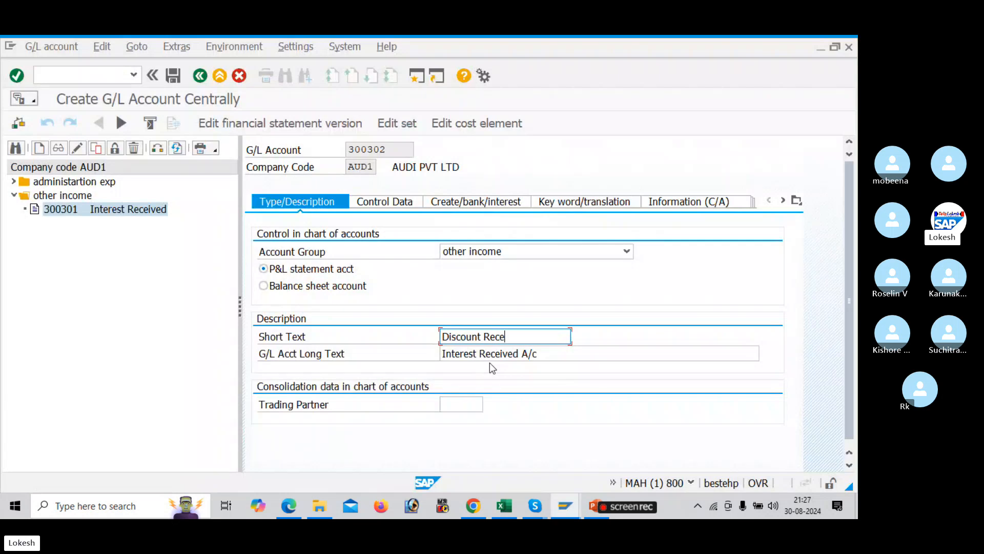
pyautogui.write('ived')
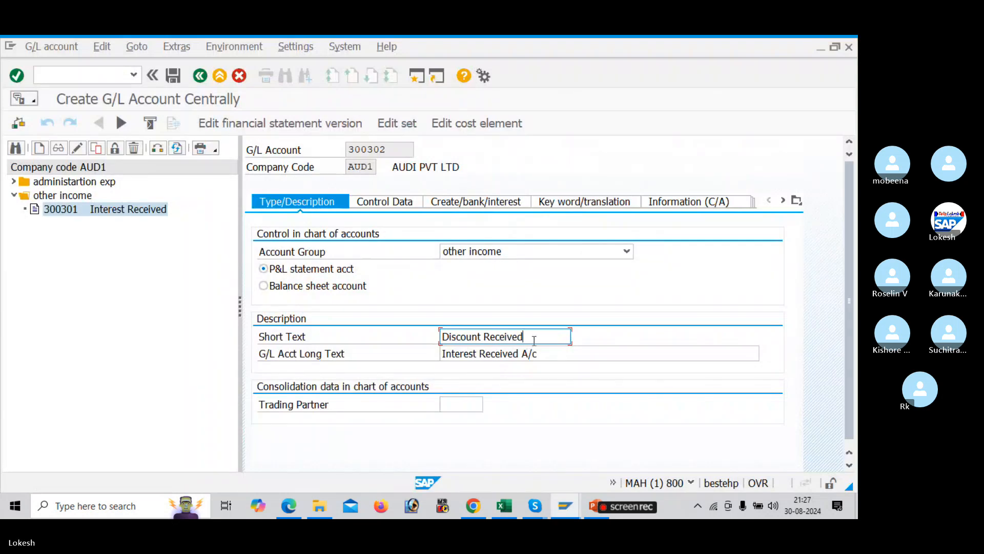
# Replace the long text of G/L account 300302 with "Discount Received A/c", reusing the short text, and save the account
pyautogui.moveTo(533, 340); pyautogui.dragTo(403, 330)
pyautogui.hotkey('ctrl', 'c')
pyautogui.moveTo(549, 352); pyautogui.dragTo(360, 338)
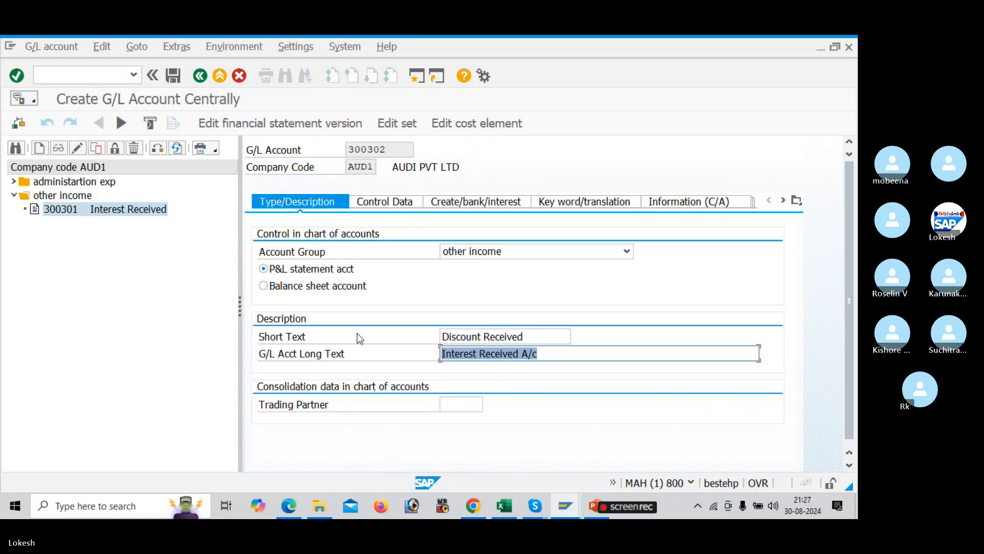
pyautogui.hotkey('ctrl', 'v')
pyautogui.write('A/')
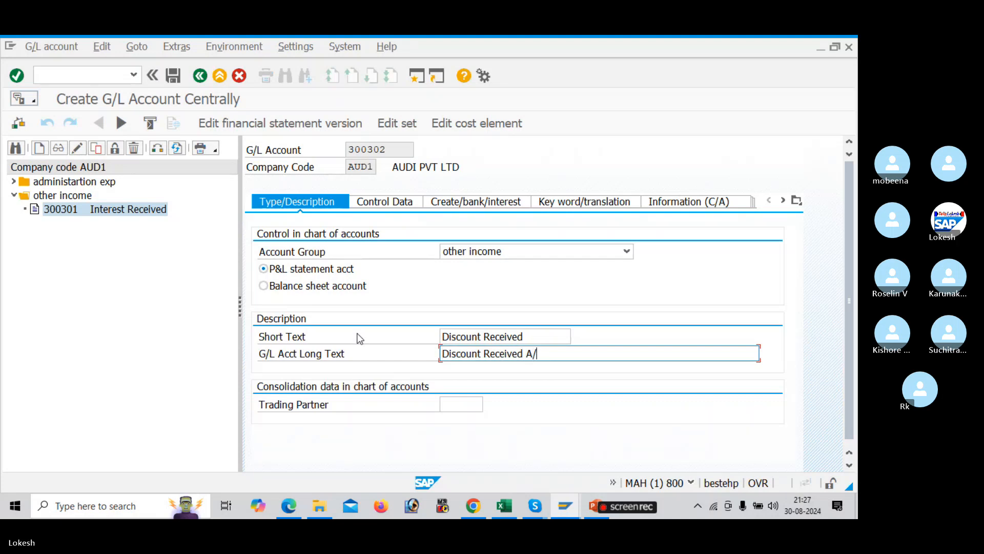
pyautogui.write('C')
pyautogui.press('BackSpace')
pyautogui.write('ac')
pyautogui.click(174, 76)
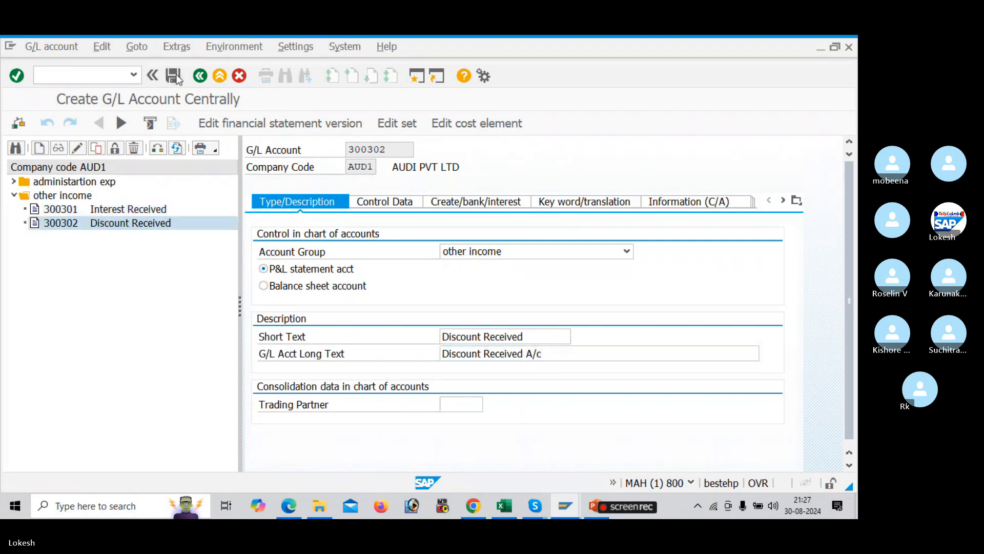
# Copy the Discount Received account 300302 as new G/L account 300303 in company code AUD1
pyautogui.rightClick(92, 226)
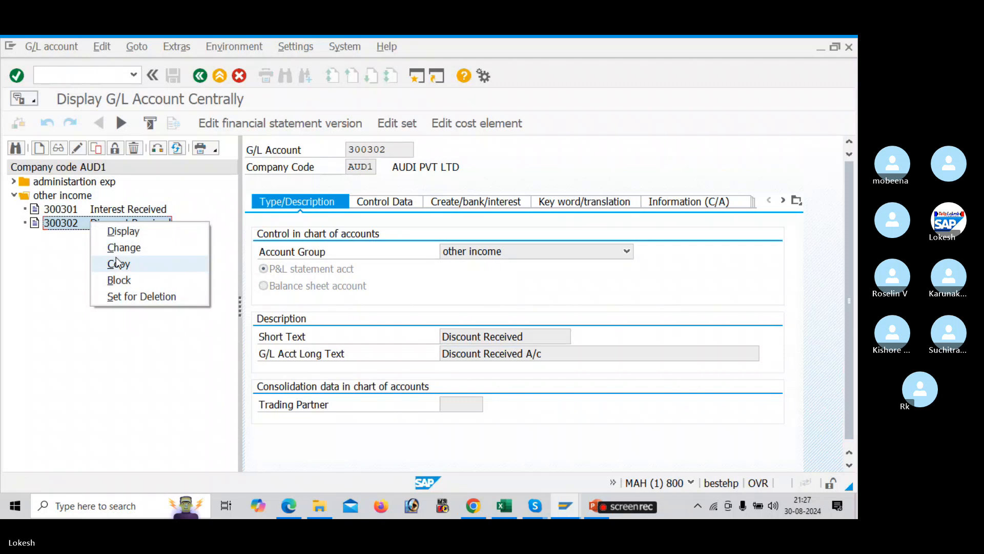
pyautogui.click(117, 260)
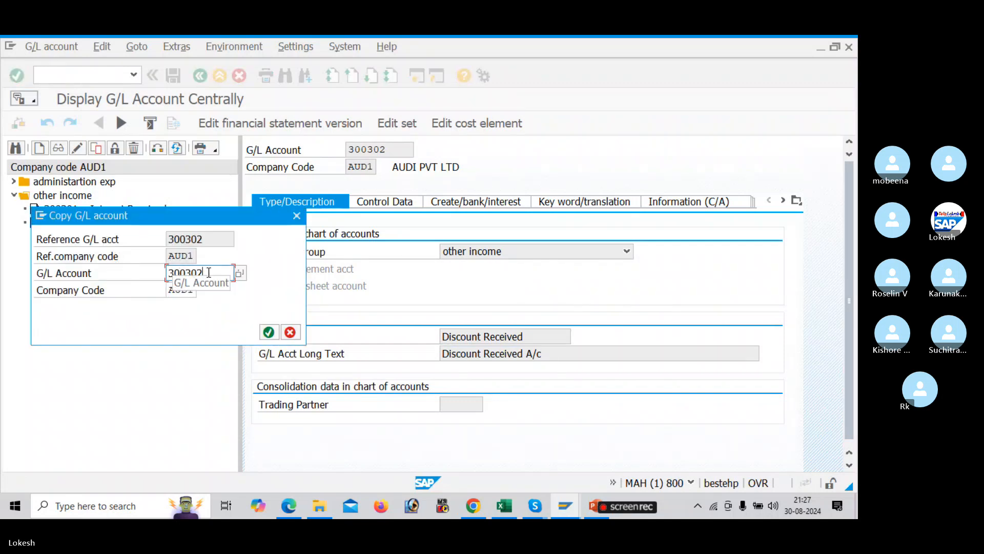
pyautogui.press('BackSpace')
pyautogui.write('3')
pyautogui.press('Return')
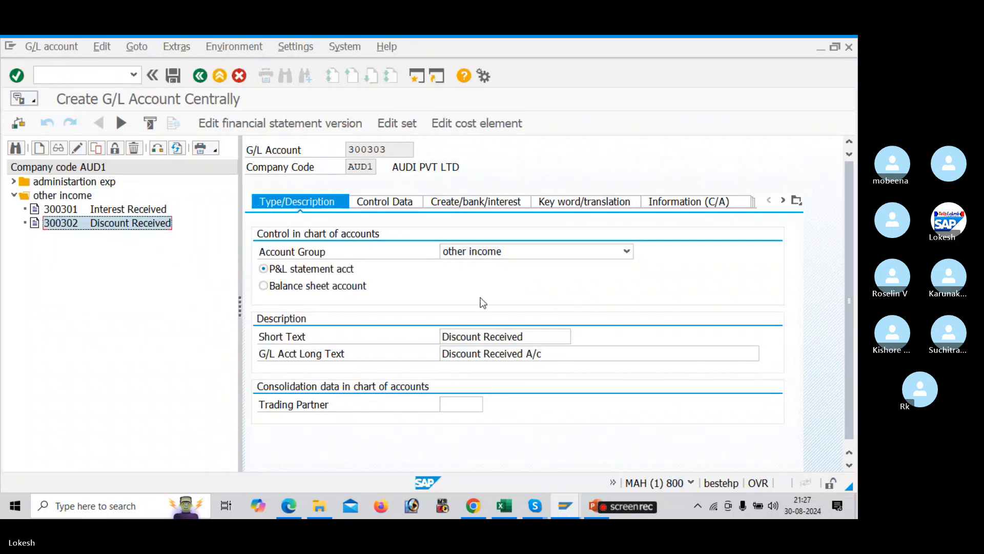
# Replace the short text of G/L account 300303 with "Commission Received"
pyautogui.click(539, 336)
pyautogui.press('BackSpace')
pyautogui.press('BackSpace')
pyautogui.press('BackSpace')
pyautogui.press('BackSpace')
pyautogui.press('BackSpace')
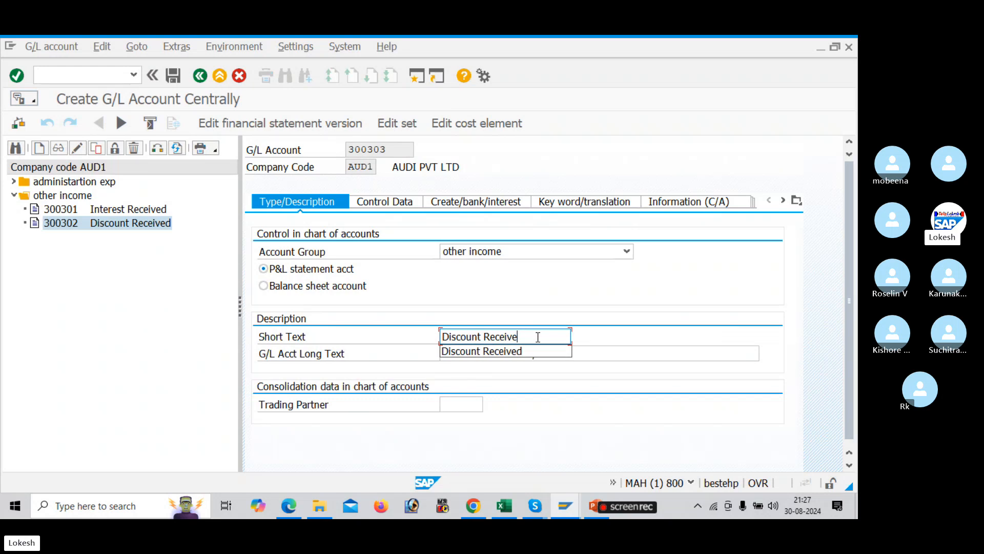
pyautogui.press('BackSpace')
pyautogui.press('BackSpace')
pyautogui.press('BackSpace')
pyautogui.press('BackSpace')
pyautogui.press('BackSpace')
pyautogui.press('BackSpace')
pyautogui.press('BackSpace')
pyautogui.press('BackSpace')
pyautogui.press('BackSpace')
pyautogui.press('BackSpace')
pyautogui.press('BackSpace')
pyautogui.press('BackSpace')
pyautogui.write('C')
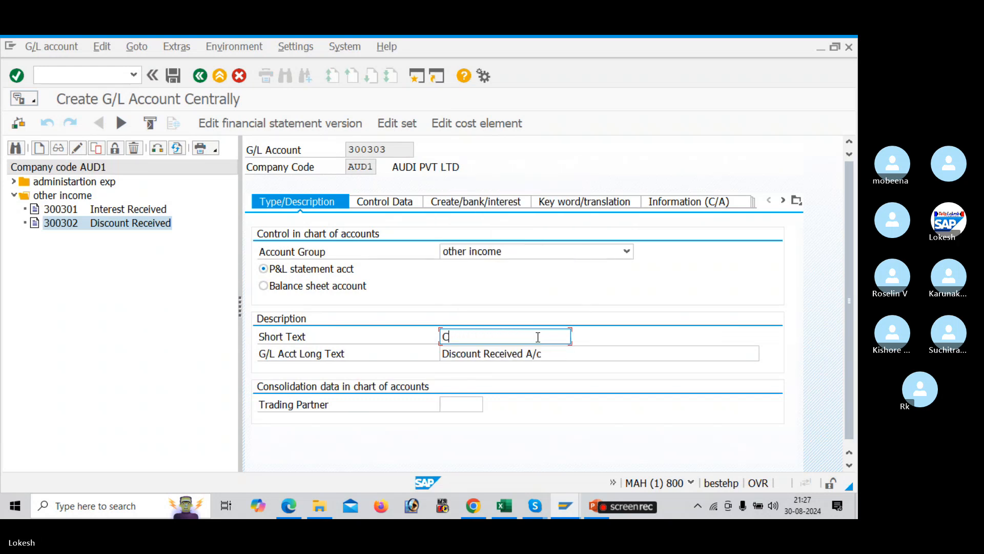
pyautogui.write('ommission Rece')
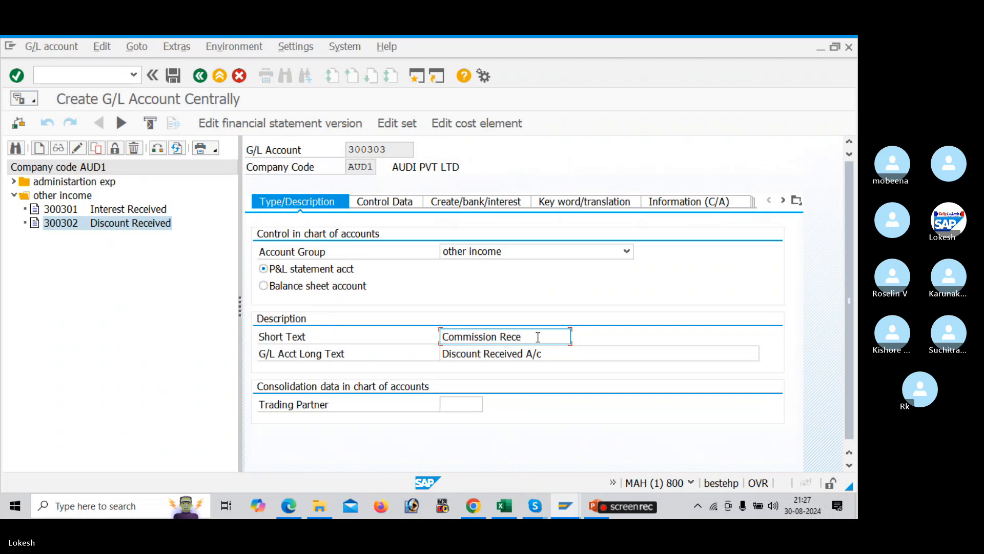
pyautogui.write('ived')
# Replace the long text of G/L account 300303 with "Commission Received A/C", reusing the short text, and save the account
pyautogui.moveTo(557, 336); pyautogui.dragTo(349, 325)
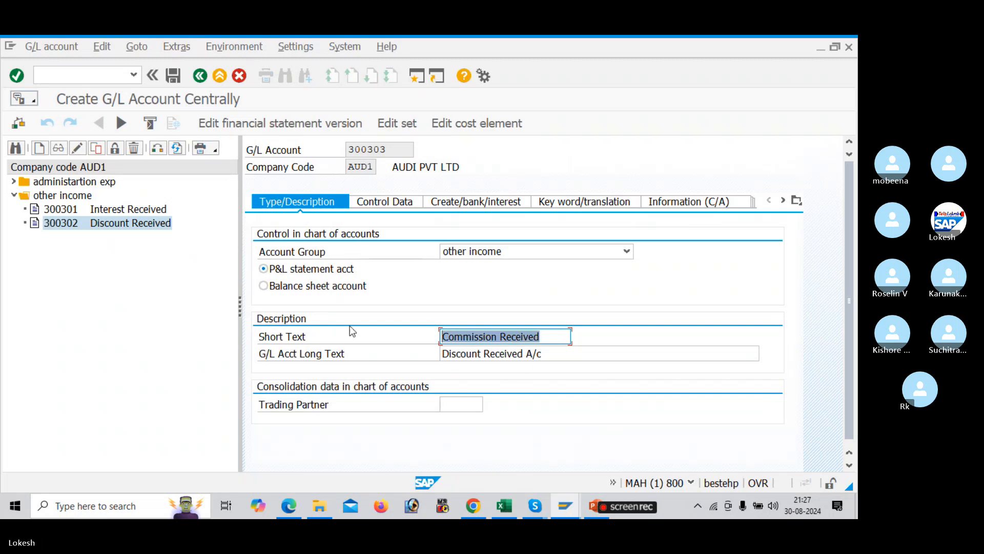
pyautogui.hotkey('ctrl', 'c')
pyautogui.moveTo(544, 352); pyautogui.dragTo(395, 337)
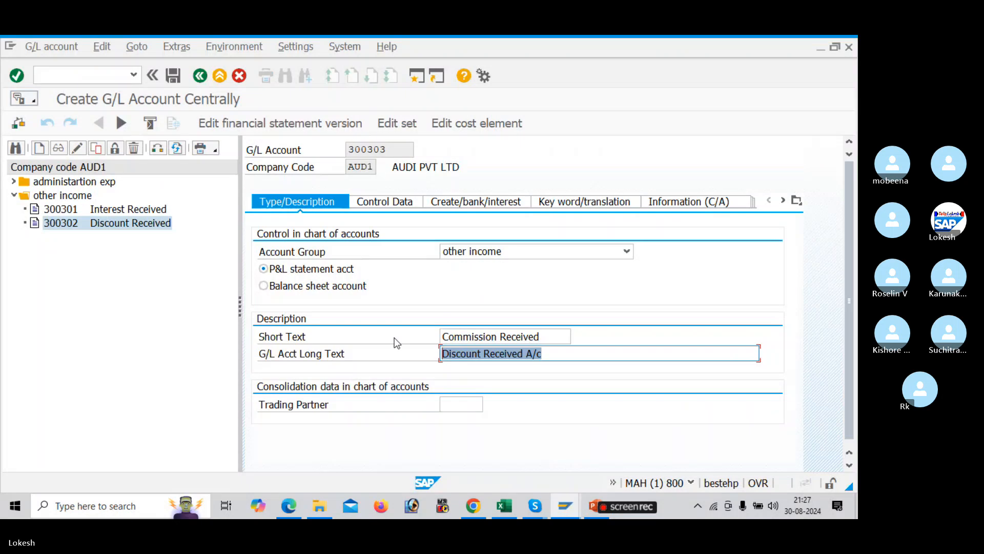
pyautogui.hotkey('ctrl', 'v')
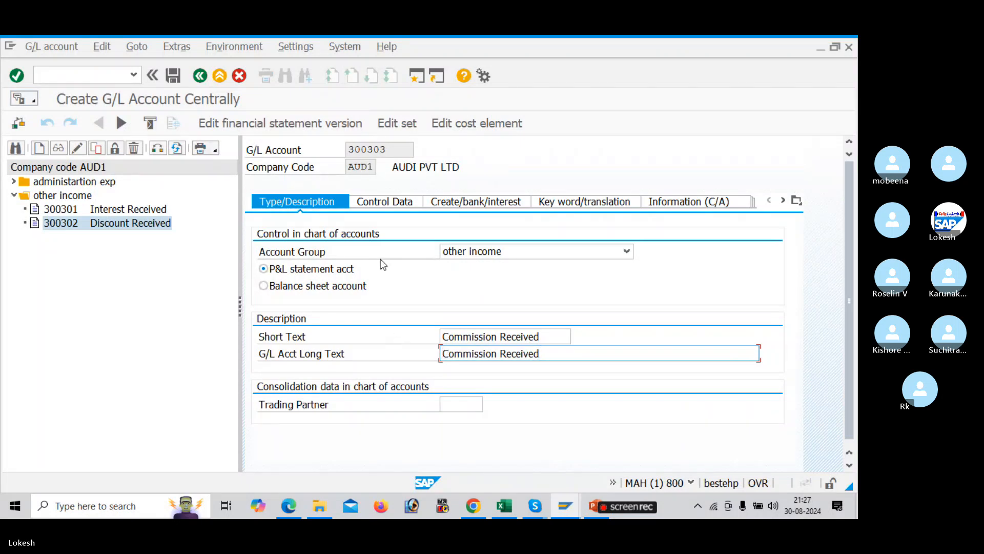
pyautogui.write('a')
pyautogui.press('BackSpace')
pyautogui.write('A/C')
pyautogui.click(175, 76)
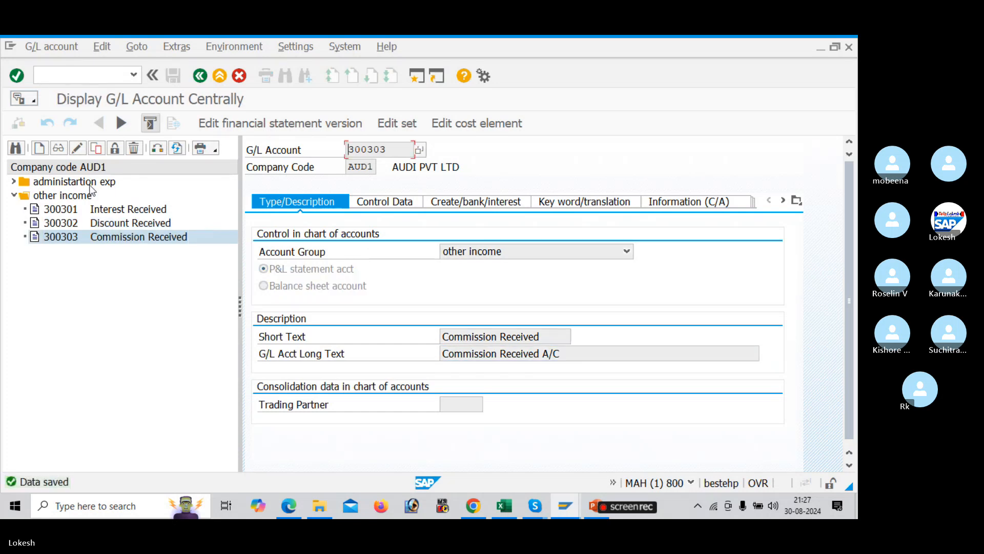
# Copy the Commission Received account 300303 as new G/L account 300304 in company code AUD1
pyautogui.rightClick(70, 239)
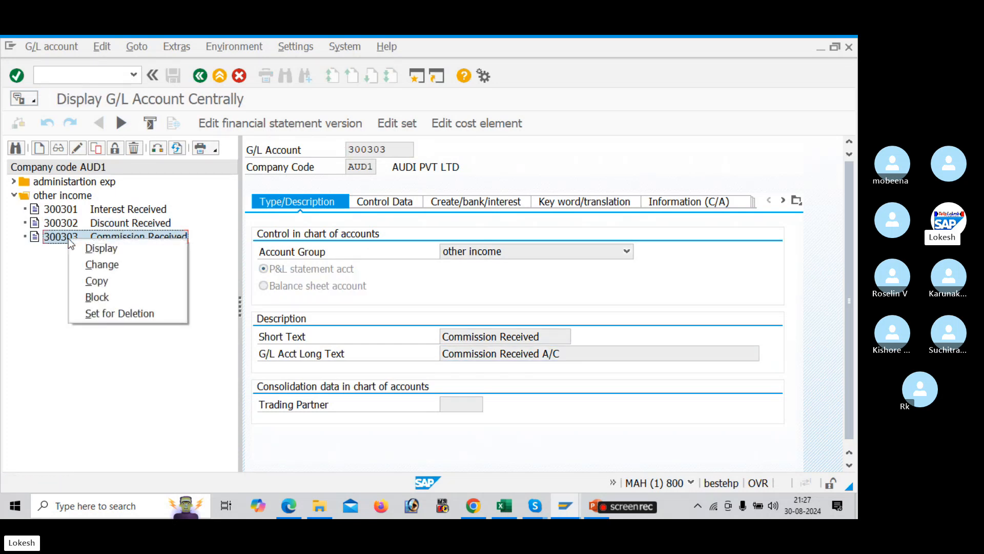
pyautogui.click(104, 280)
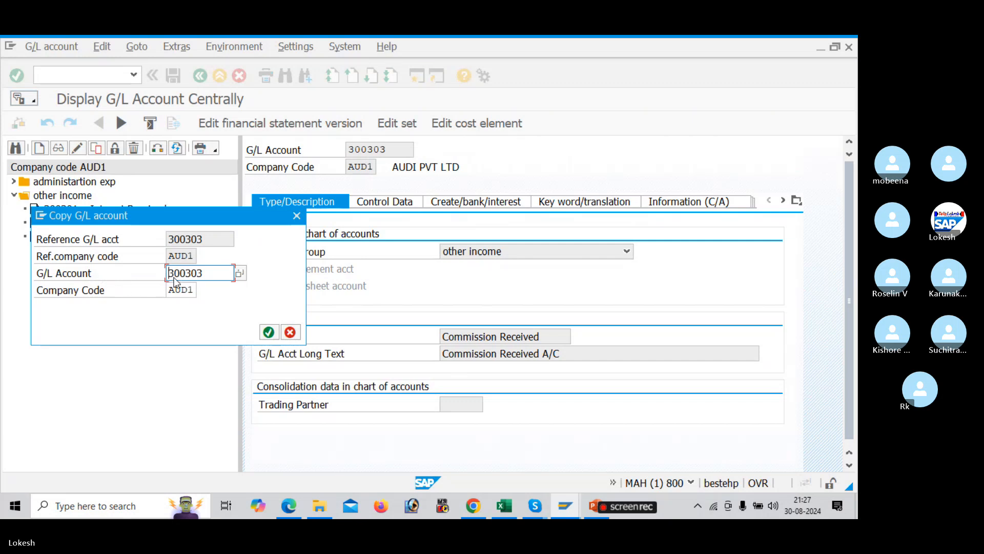
pyautogui.click(216, 267)
pyautogui.press('BackSpace')
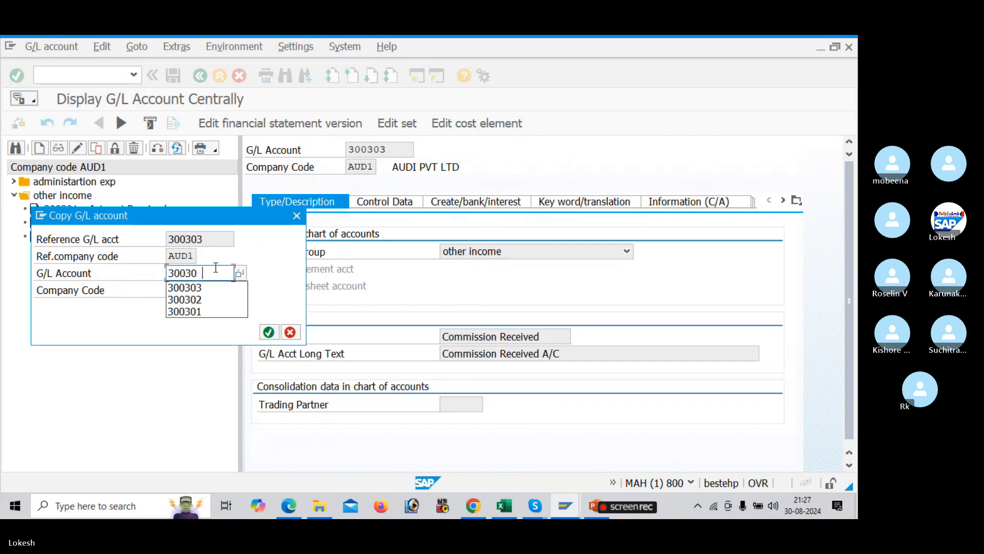
pyautogui.write('4')
pyautogui.press('Return')
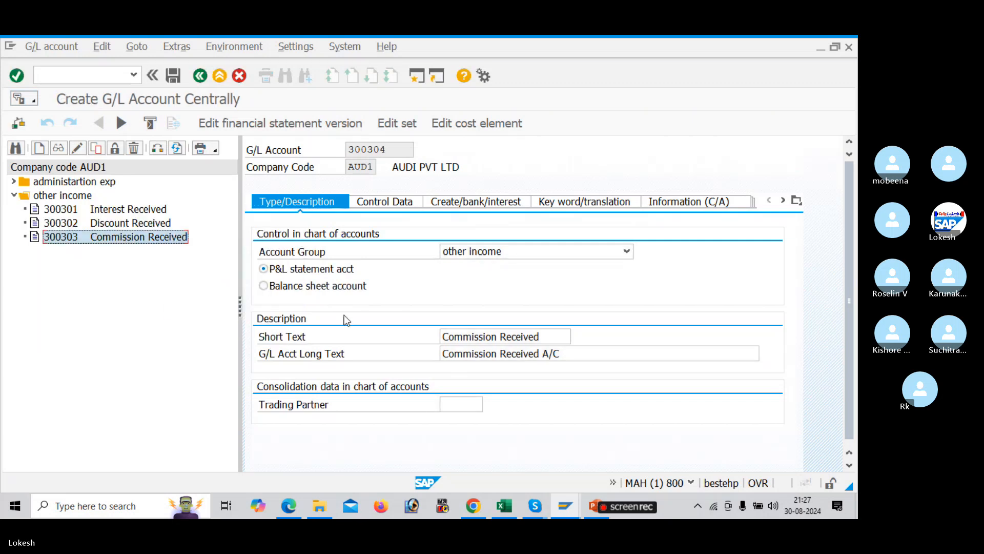
# Replace the short text of G/L account 300304 with "Rent Received"
pyautogui.click(532, 335)
pyautogui.moveTo(531, 335); pyautogui.dragTo(391, 335)
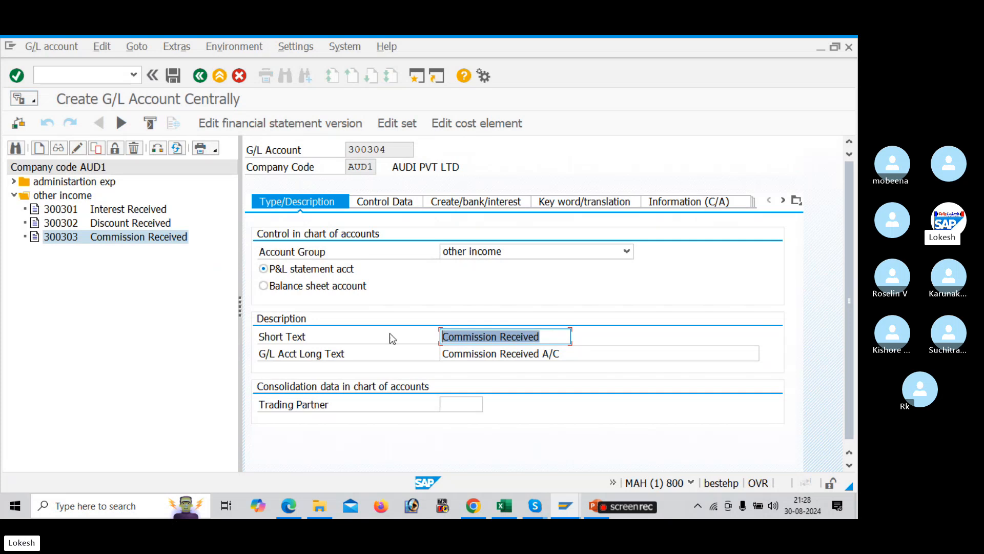
pyautogui.press('BackSpace')
pyautogui.write('r')
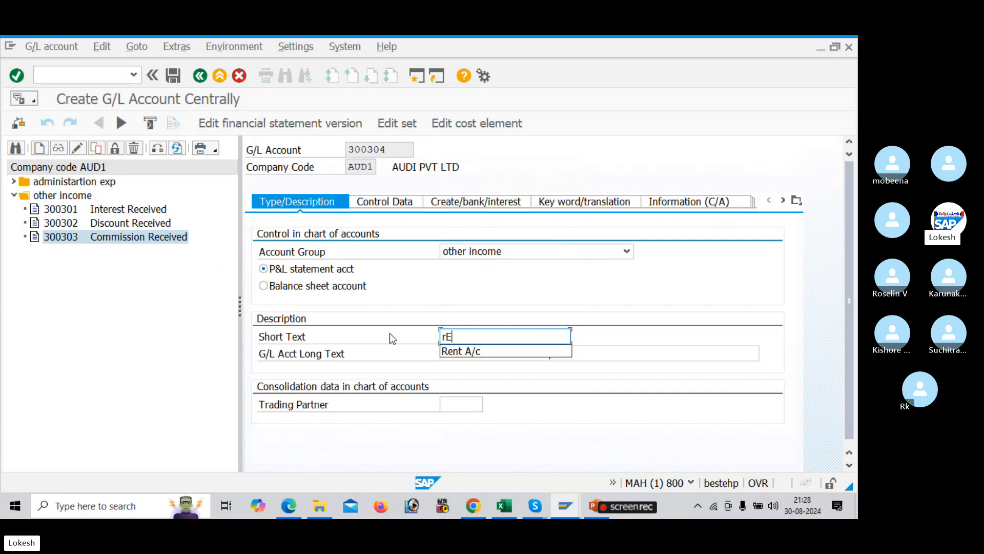
pyautogui.press('BackSpace')
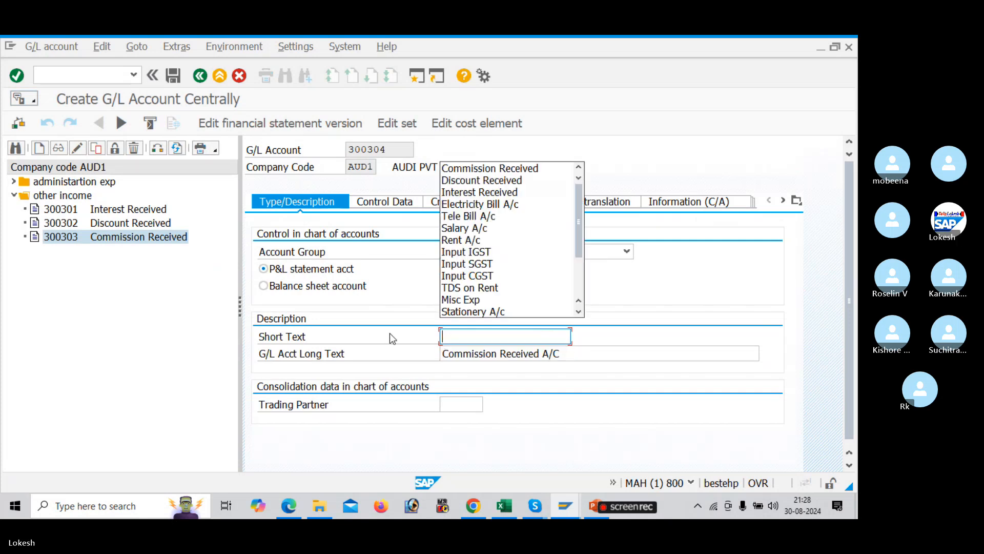
pyautogui.write('r')
pyautogui.press('BackSpace')
pyautogui.write('Rent Received')
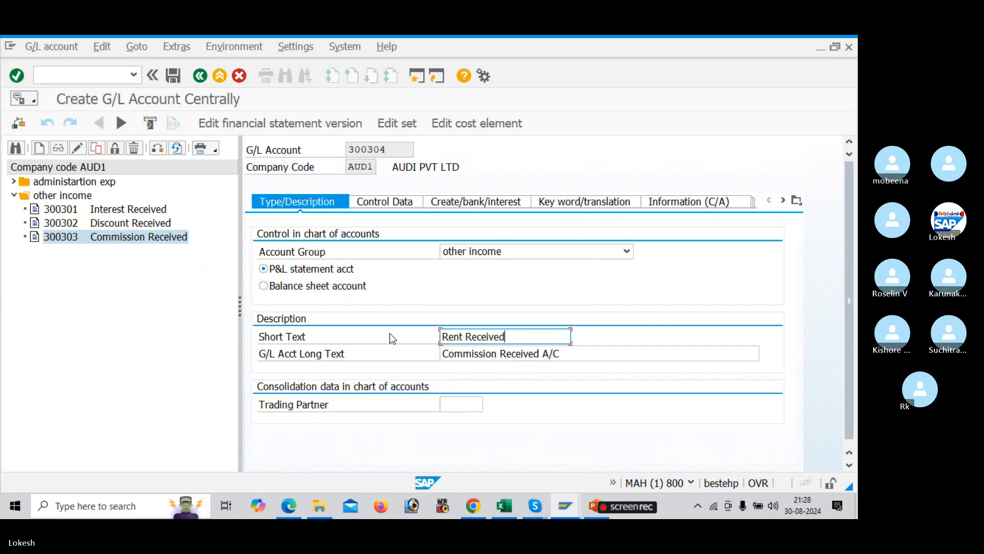
# Save G/L account 300304 with the long text "Rent Received A/c", reusing the short text, and collapse the other income group
pyautogui.hotkey('shift', 'Home')
pyautogui.hotkey('ctrl', 'c')
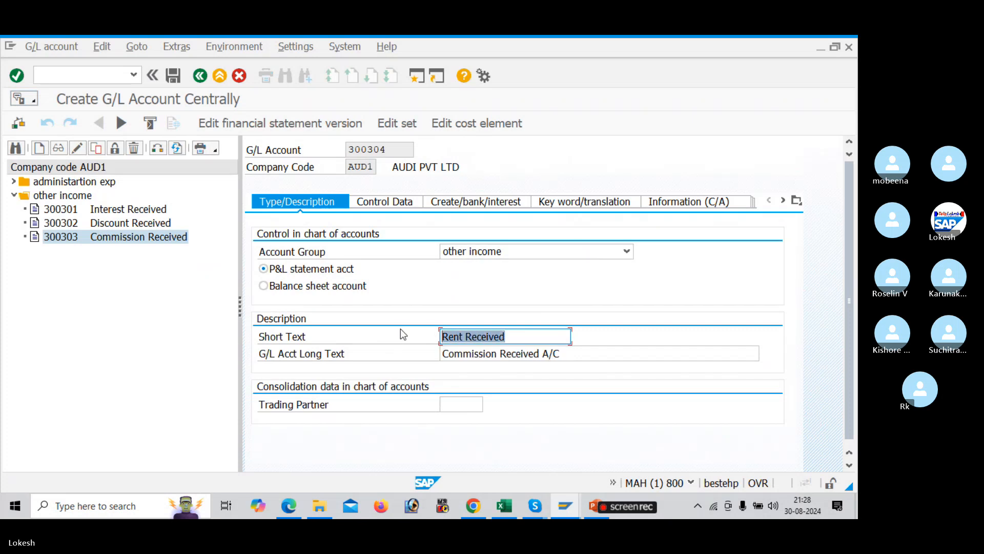
pyautogui.click(583, 351)
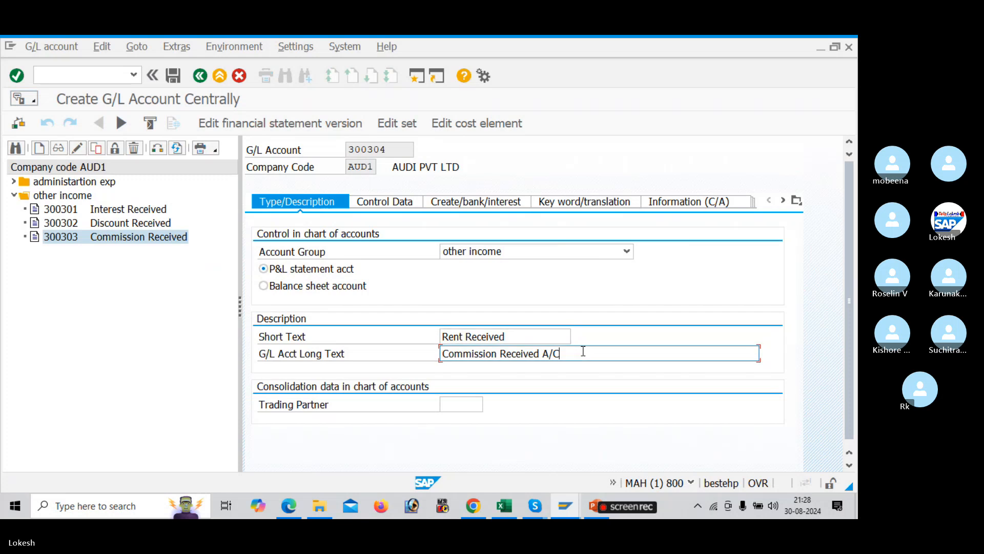
pyautogui.moveTo(583, 351); pyautogui.dragTo(356, 341)
pyautogui.press('BackSpace')
pyautogui.hotkey('ctrl', 'v')
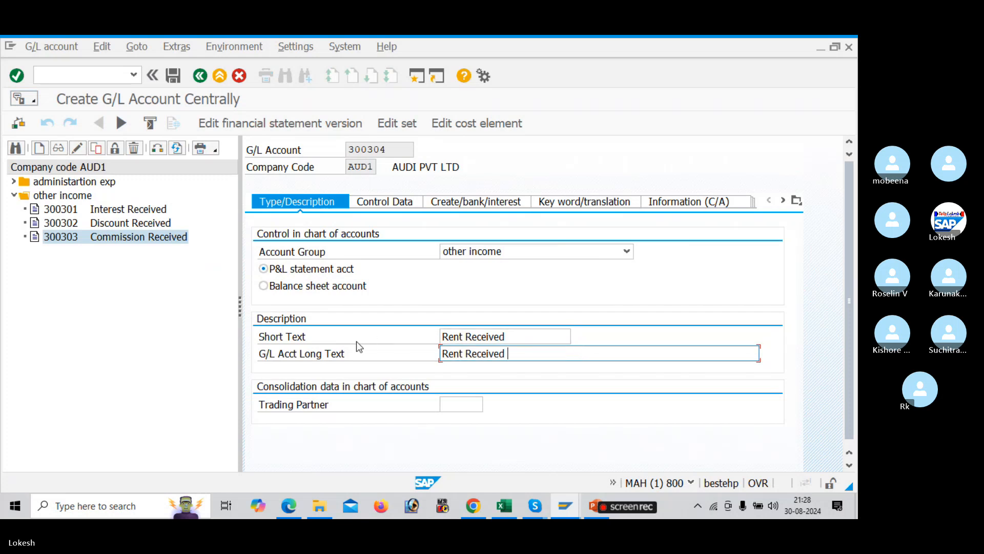
pyautogui.write('A/')
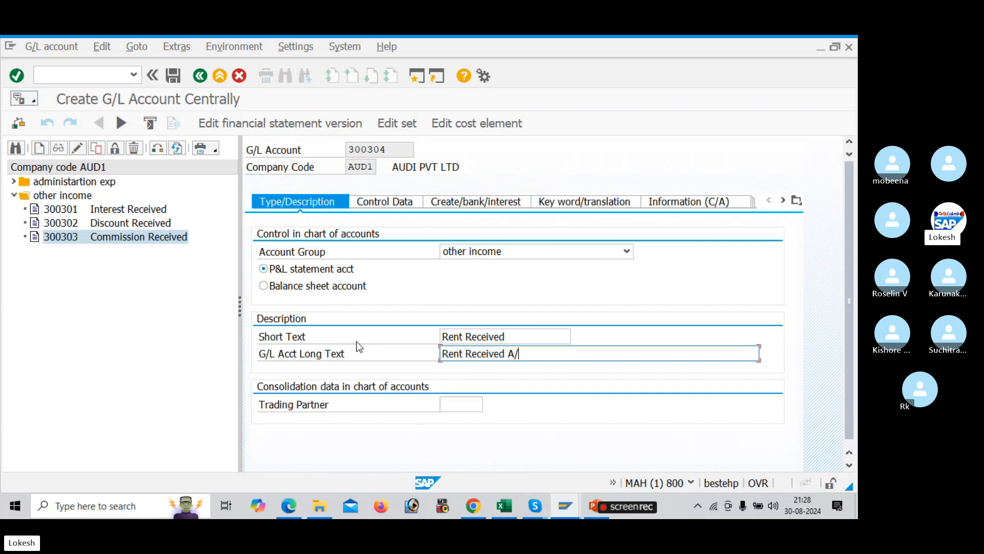
pyautogui.write('c')
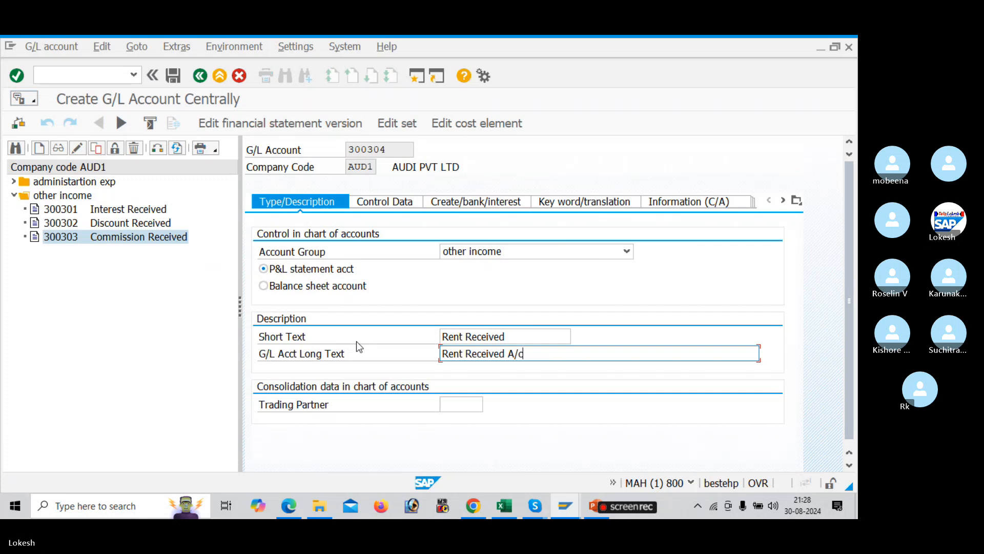
pyautogui.click(173, 75)
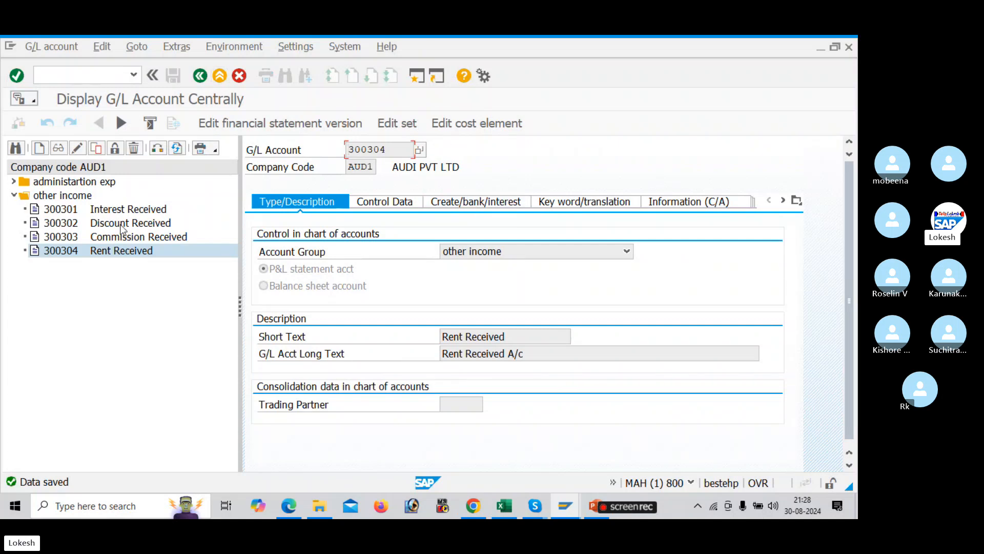
pyautogui.click(13, 195)
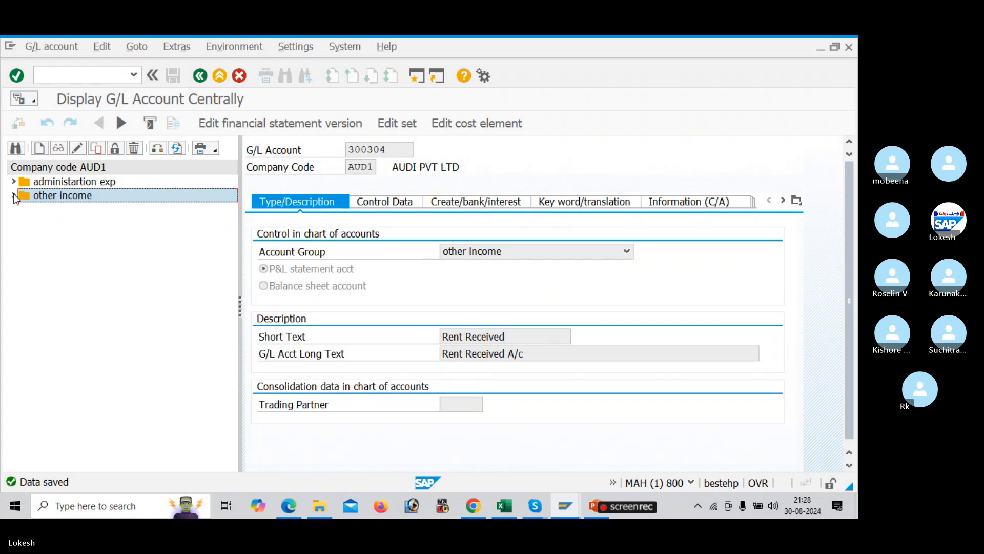
# Check the example accounts in the PowerPoint slide and the fixed assets number range in the G/L account groups table
pyautogui.hotkey('alt', 'Tab')
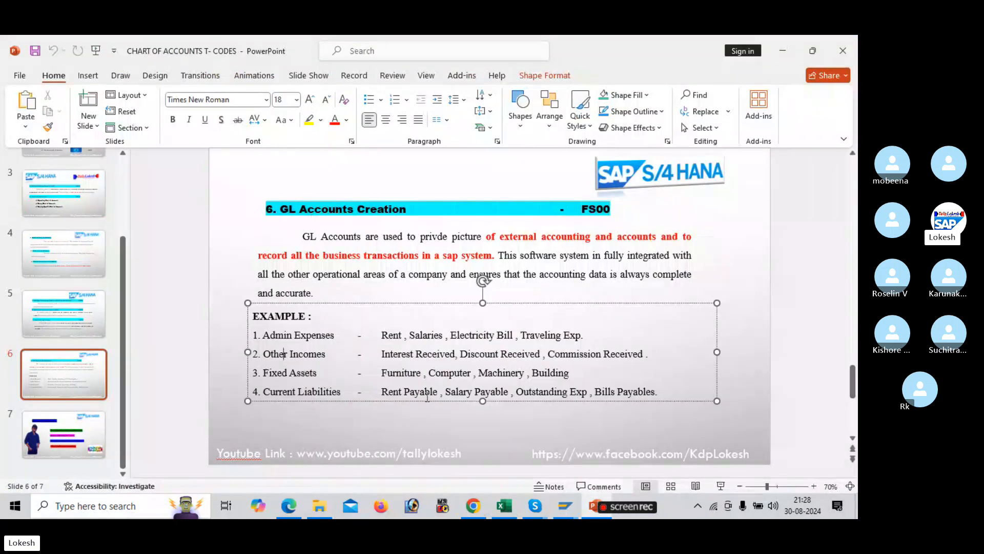
pyautogui.hotkey('alt', 'Tab')
pyautogui.hotkey('alt', 'Tab')
pyautogui.hotkey('alt', 'Tab')
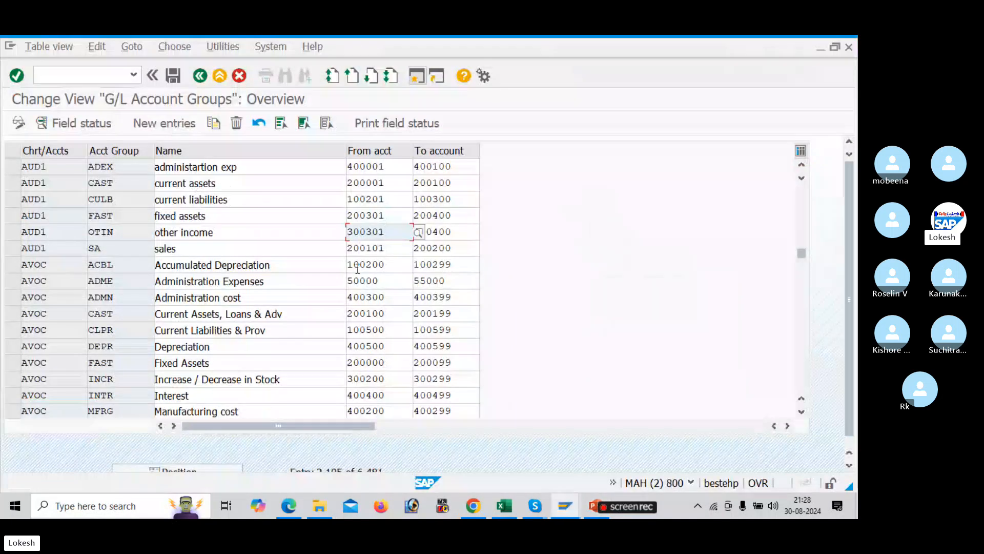
pyautogui.click(390, 214)
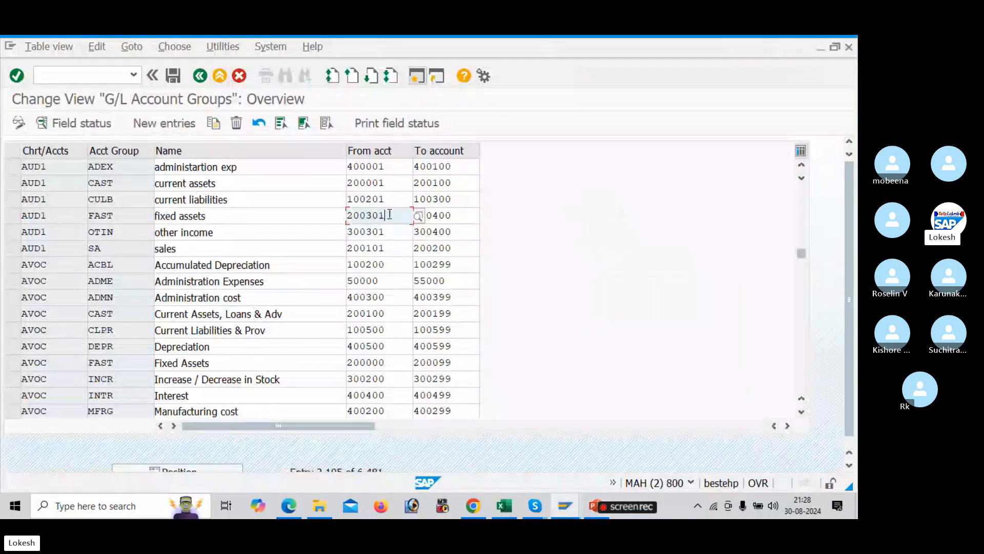
pyautogui.hotkey('alt', 'Tab')
pyautogui.hotkey('alt', 'Tab')
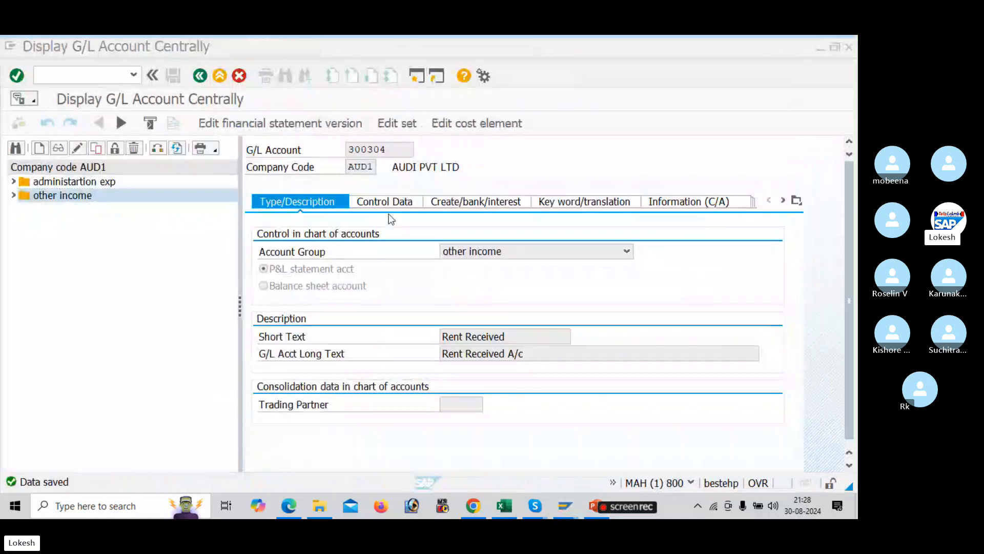
# Copy the Rent Received account 300304 as new G/L account 200301 in company code AUD1
pyautogui.click(14, 196)
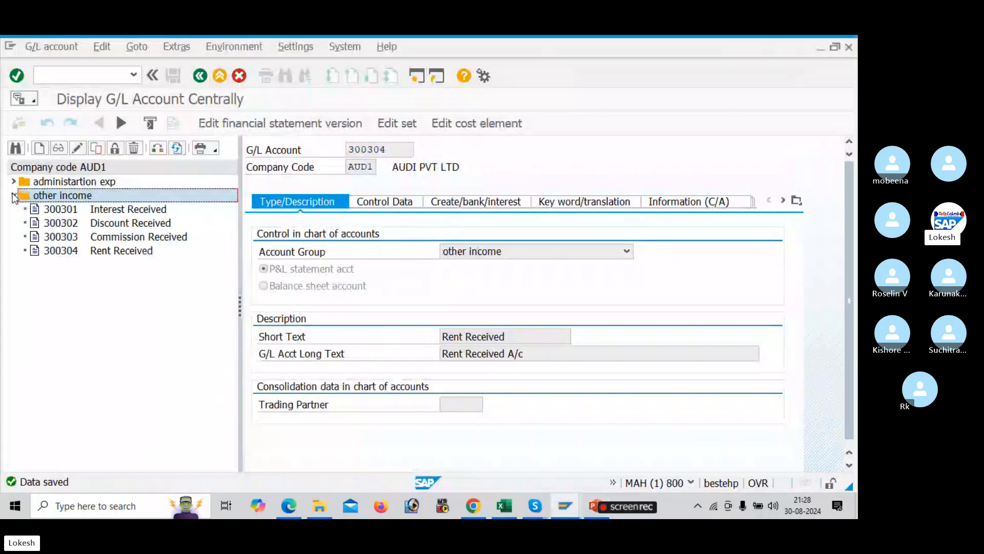
pyautogui.click(69, 251)
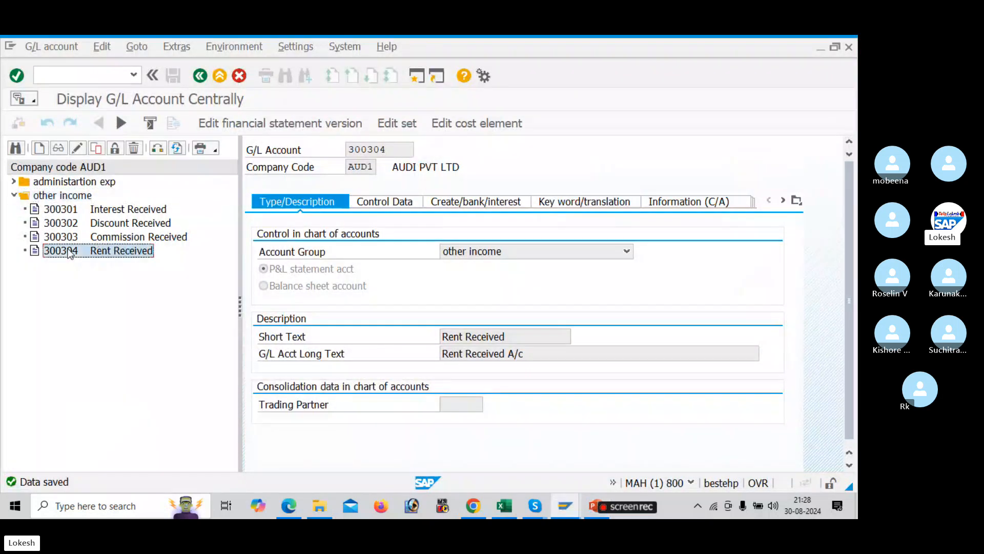
pyautogui.rightClick(70, 251)
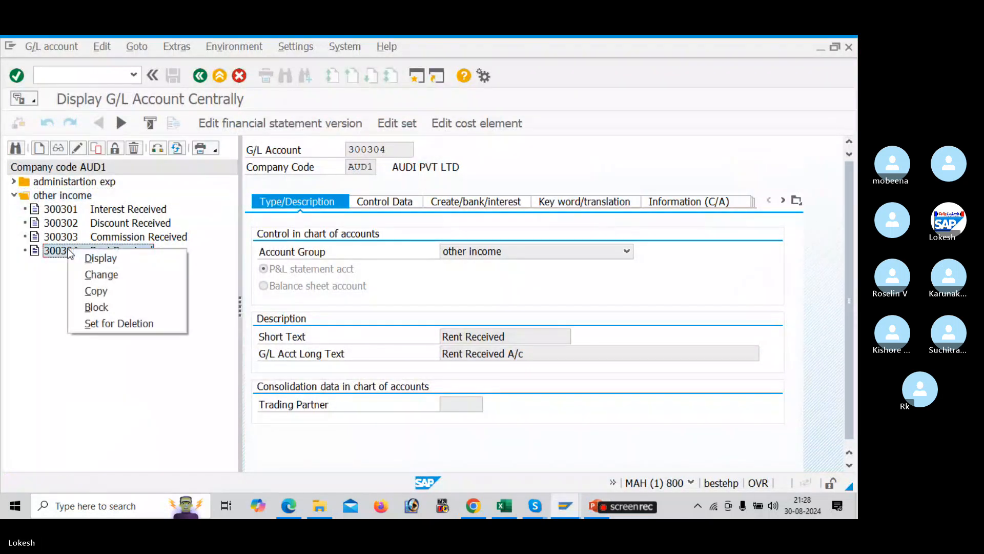
pyautogui.click(120, 293)
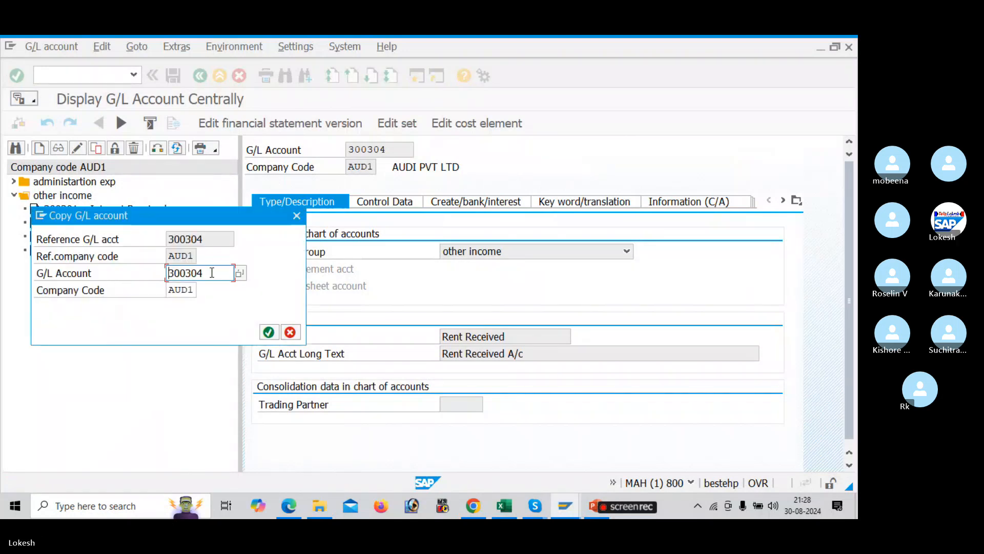
pyautogui.hotkey('alt', 'Tab')
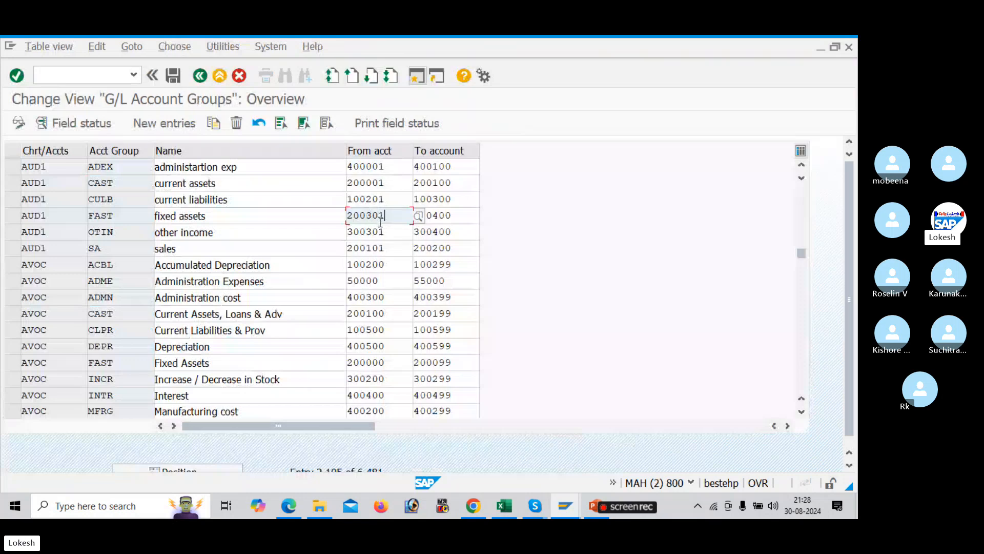
pyautogui.hotkey('alt', 'Tab')
pyautogui.press('BackSpace')
pyautogui.press('BackSpace')
pyautogui.press('BackSpace')
pyautogui.press('BackSpace')
pyautogui.press('BackSpace')
pyautogui.press('BackSpace')
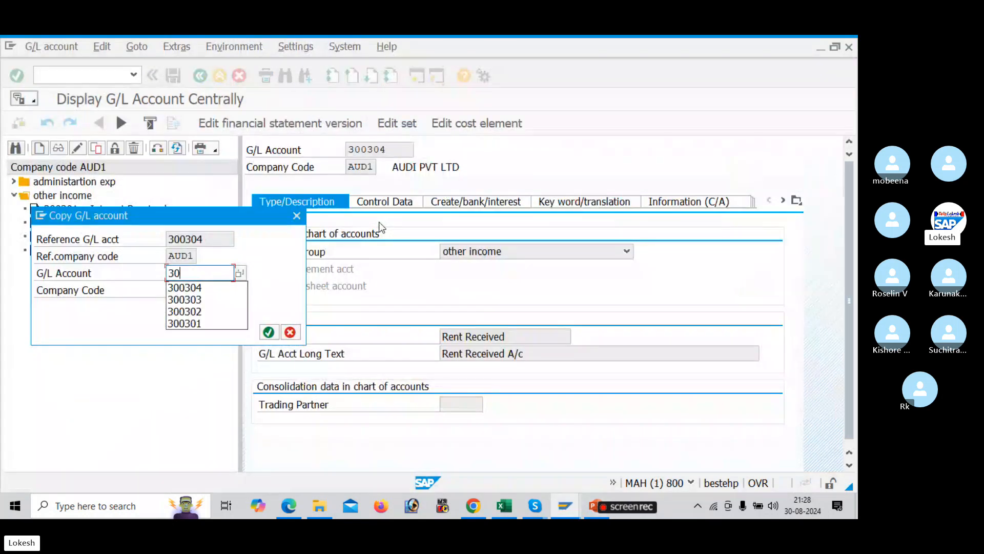
pyautogui.write('200')
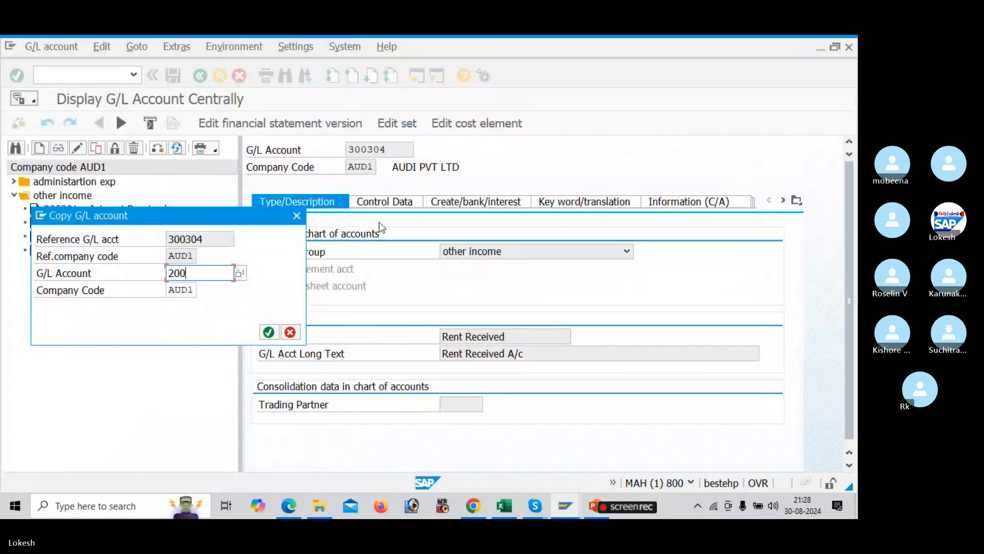
pyautogui.write('301')
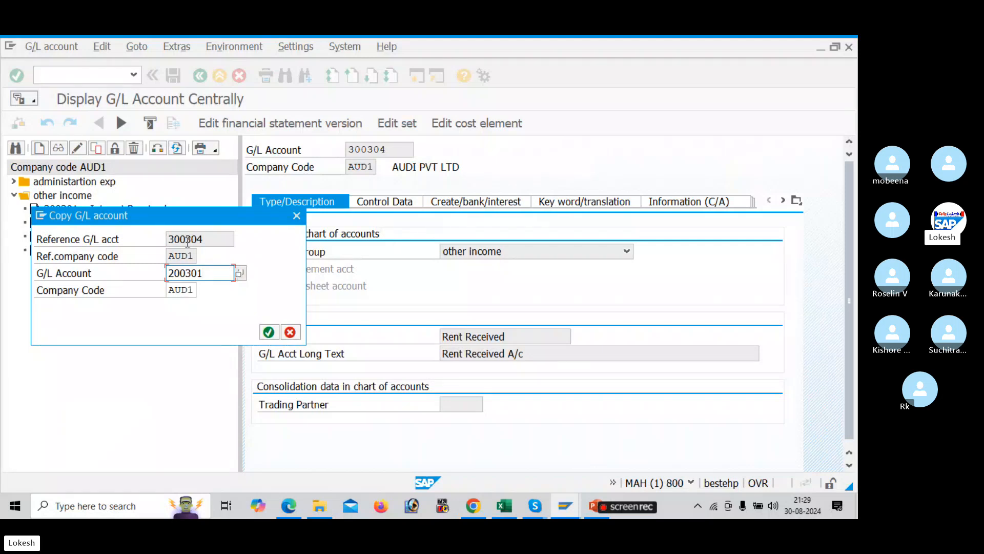
pyautogui.click(269, 332)
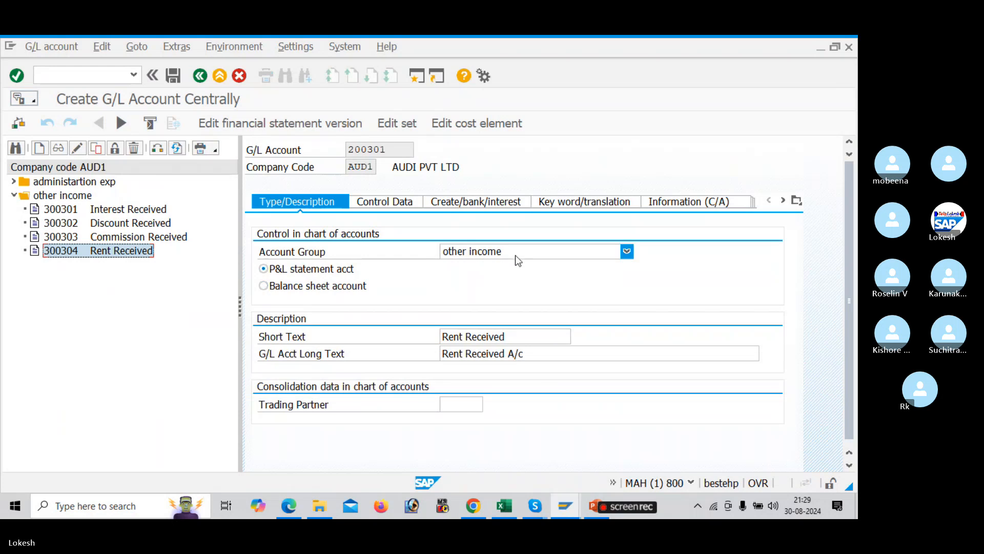
# Assign G/L account 200301 to the fixed assets account group and make it a balance sheet account
pyautogui.click(552, 248)
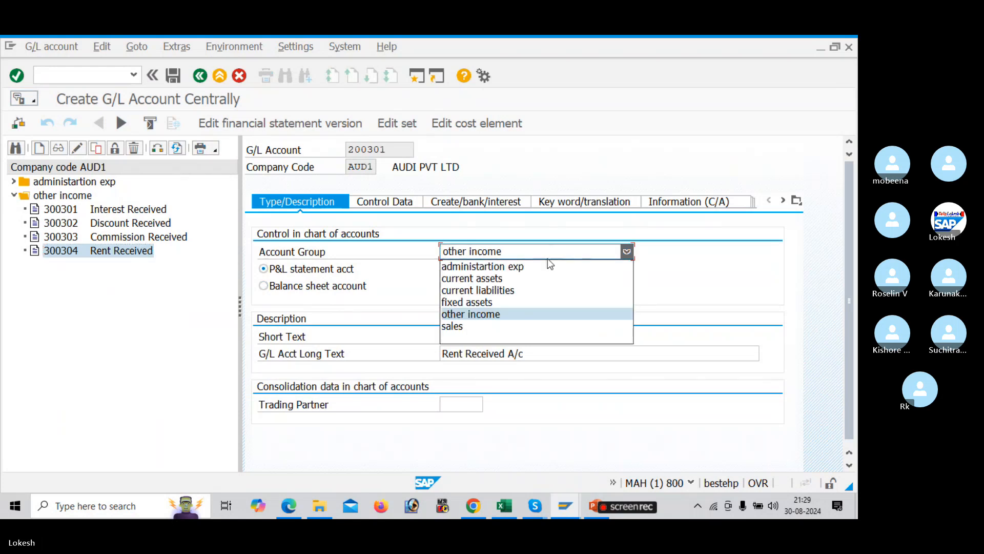
pyautogui.click(506, 304)
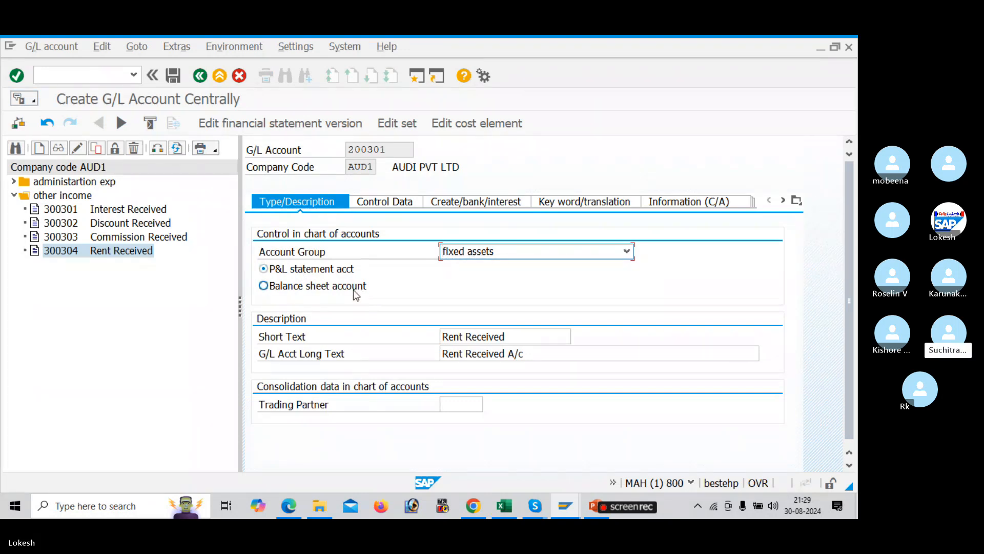
pyautogui.click(264, 285)
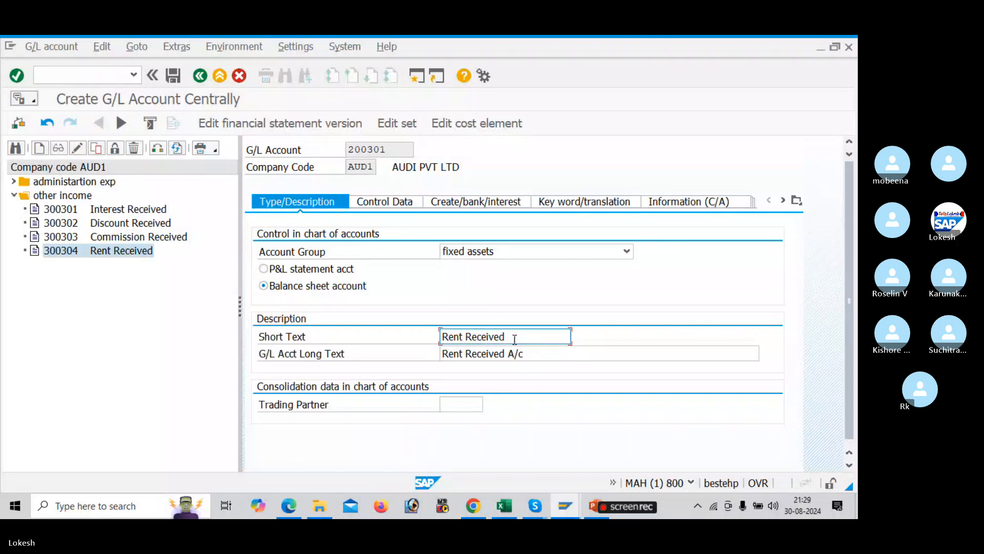
# Replace the short text of G/L account 200301 with "Furniture"
pyautogui.press('BackSpace')
pyautogui.press('BackSpace')
pyautogui.press('BackSpace')
pyautogui.press('BackSpace')
pyautogui.press('BackSpace')
pyautogui.press('BackSpace')
pyautogui.press('BackSpace')
pyautogui.press('BackSpace')
pyautogui.press('BackSpace')
pyautogui.press('BackSpace')
pyautogui.press('BackSpace')
pyautogui.press('BackSpace')
pyautogui.press('BackSpace')
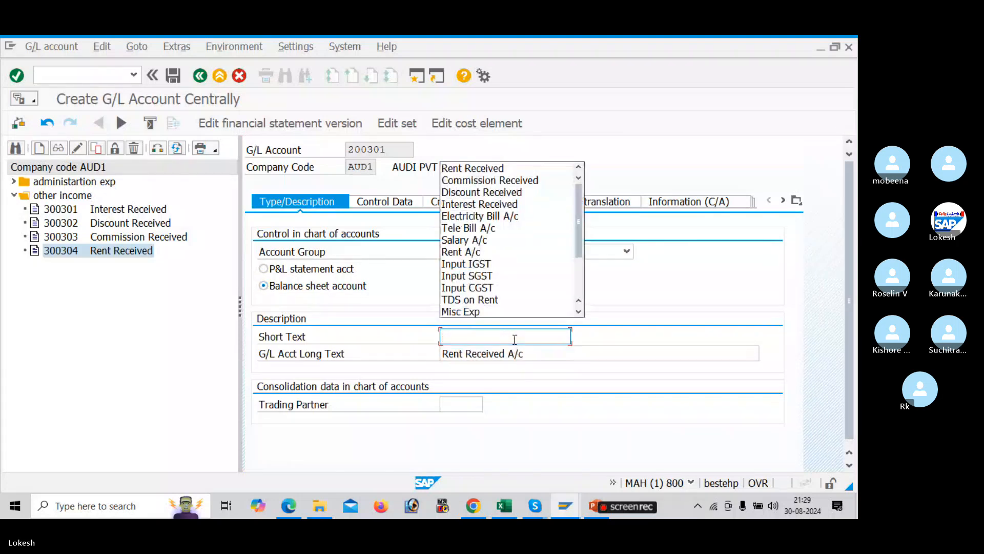
pyautogui.write('Furn')
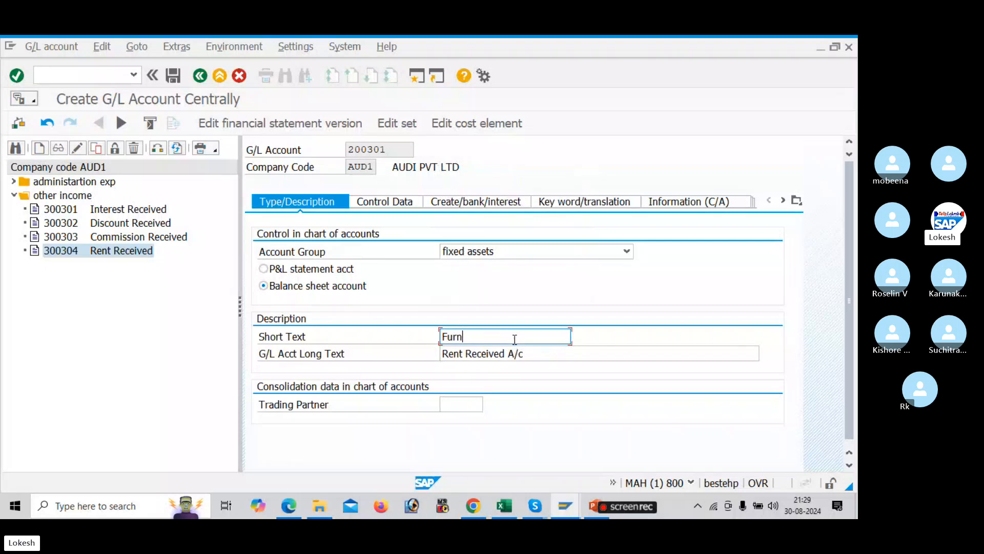
pyautogui.write('iture')
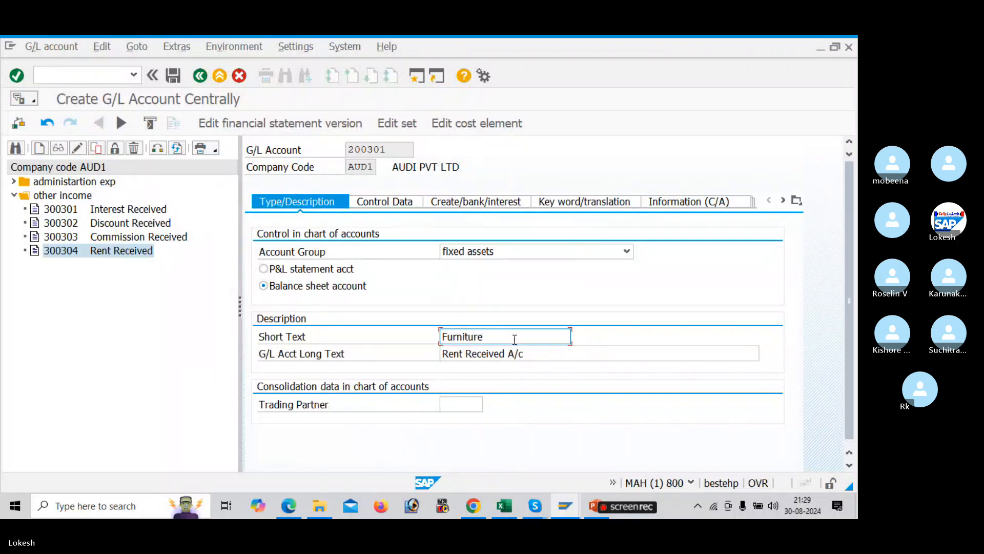
# Replace the long text of G/L account 200301 with "Furniture A/c", reusing the short text
pyautogui.moveTo(514, 339); pyautogui.dragTo(400, 333)
pyautogui.hotkey('ctrl', 'c')
pyautogui.moveTo(760, 351); pyautogui.dragTo(373, 341)
pyautogui.hotkey('ctrl', 'v')
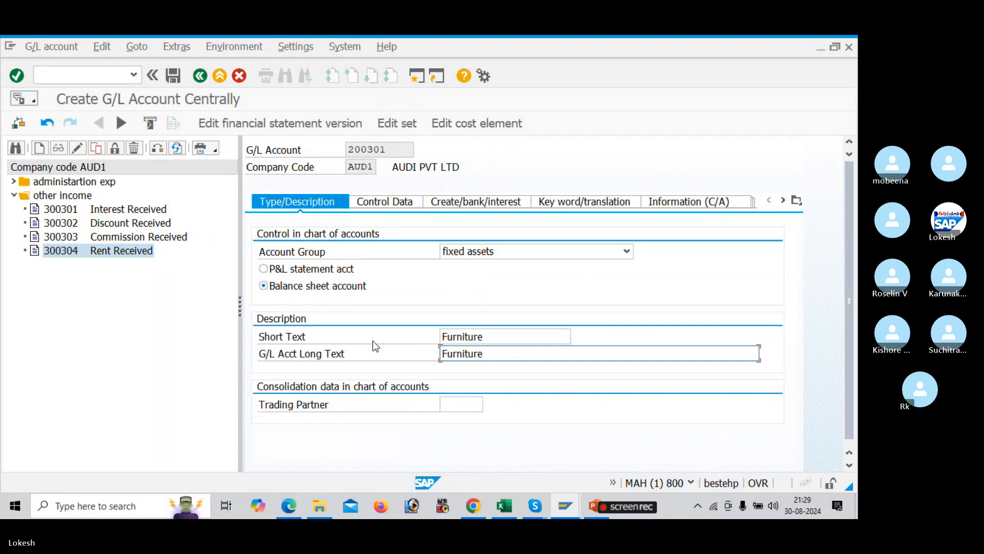
pyautogui.write('A/c')
# Review the control data and document creation settings of G/L account 200301, and save the account despite the currency warning
pyautogui.click(392, 203)
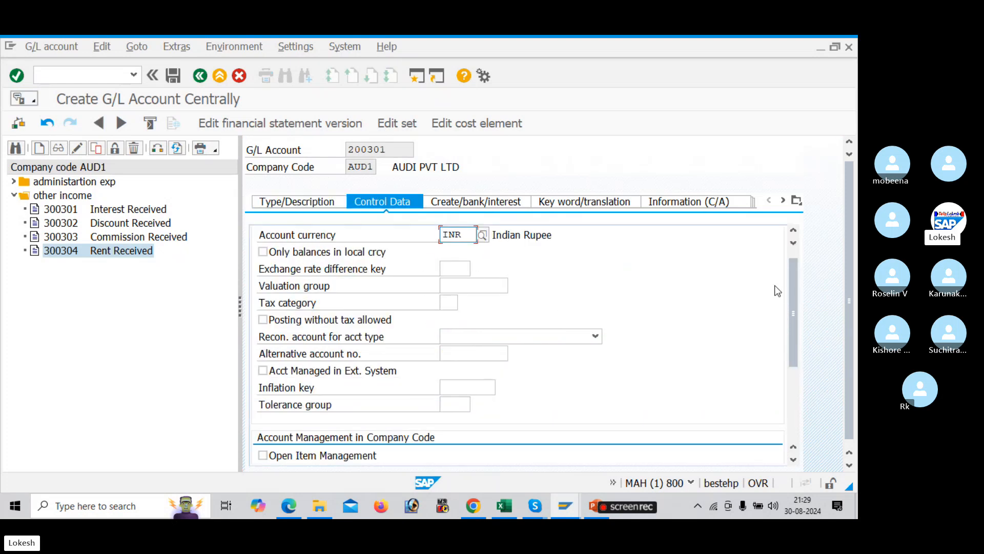
pyautogui.moveTo(793, 297); pyautogui.dragTo(733, 208)
pyautogui.click(493, 201)
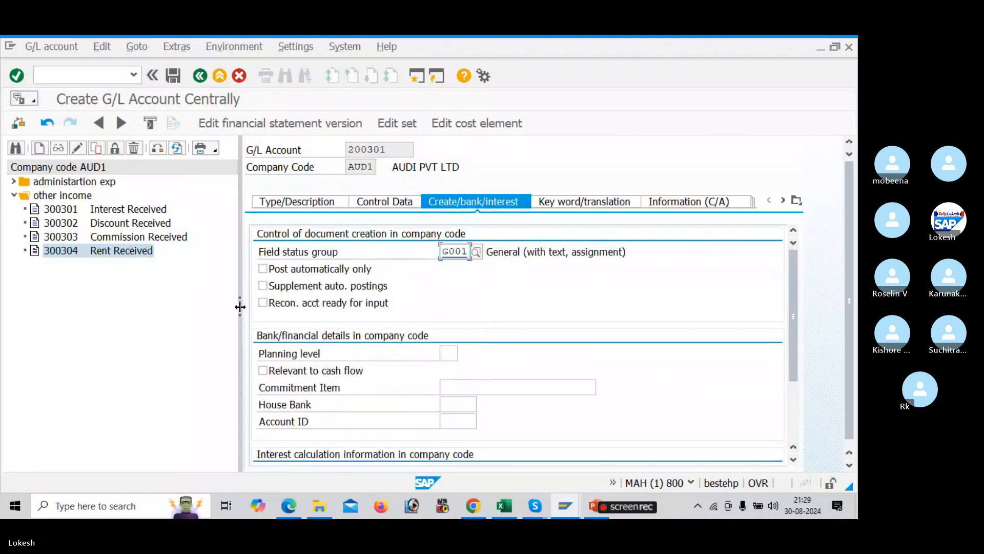
pyautogui.moveTo(240, 306); pyautogui.dragTo(205, 295)
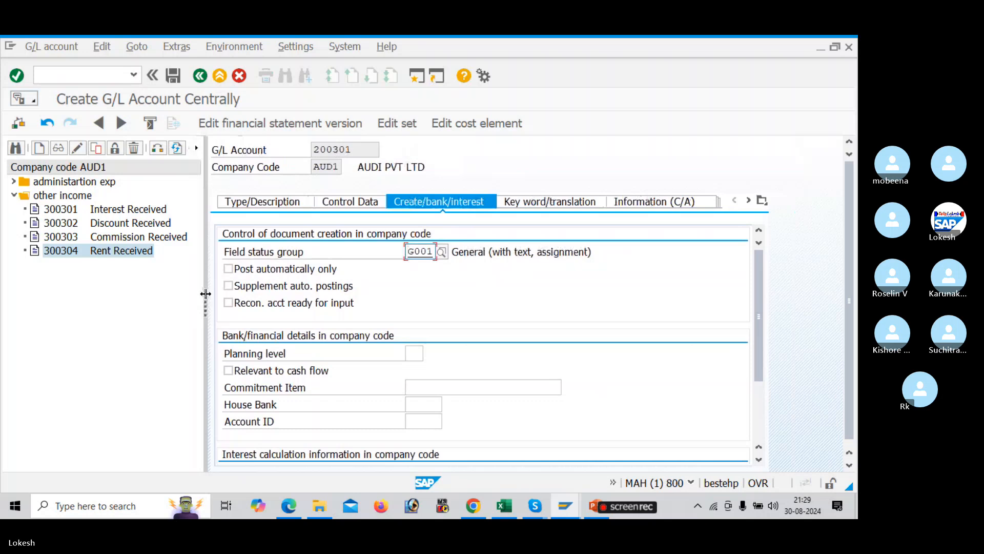
pyautogui.click(251, 201)
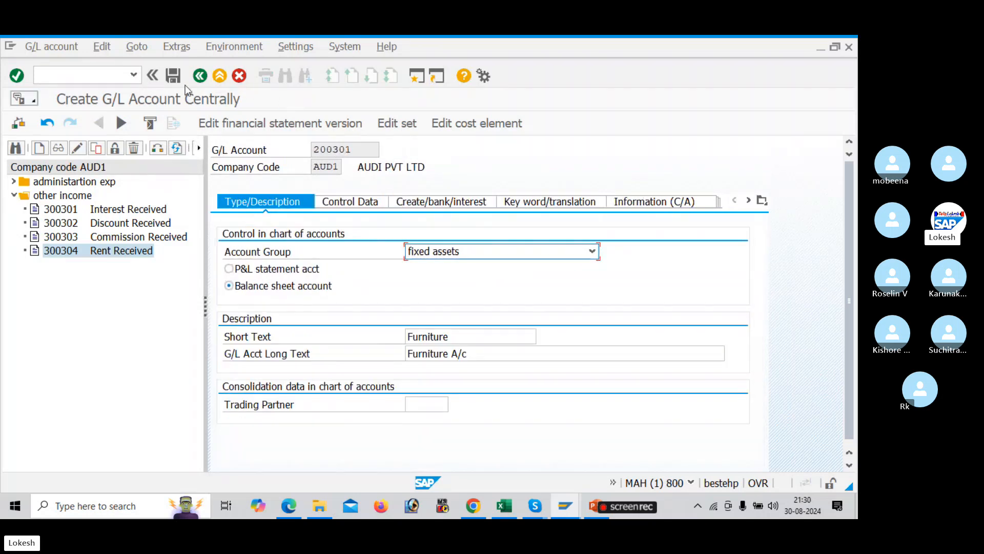
pyautogui.click(173, 76)
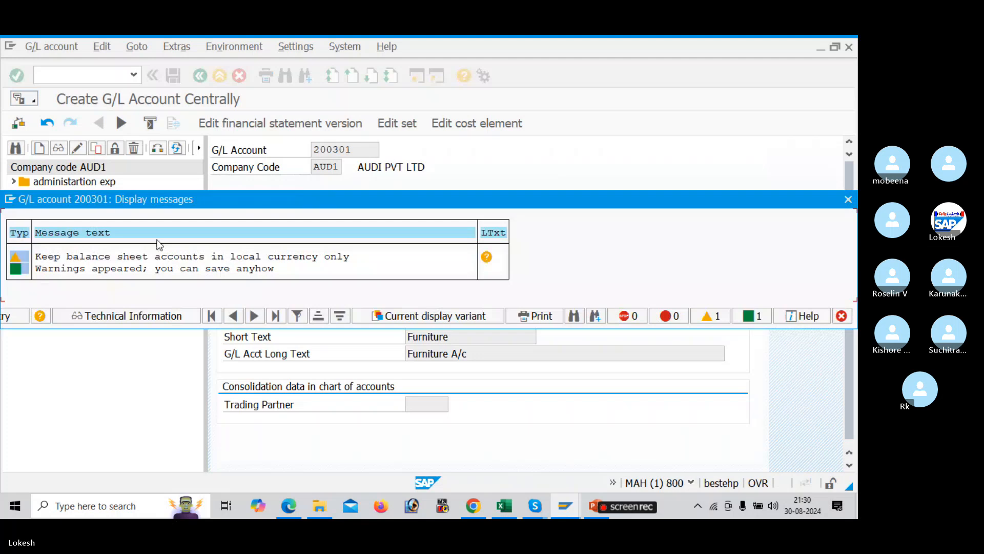
pyautogui.press('Return')
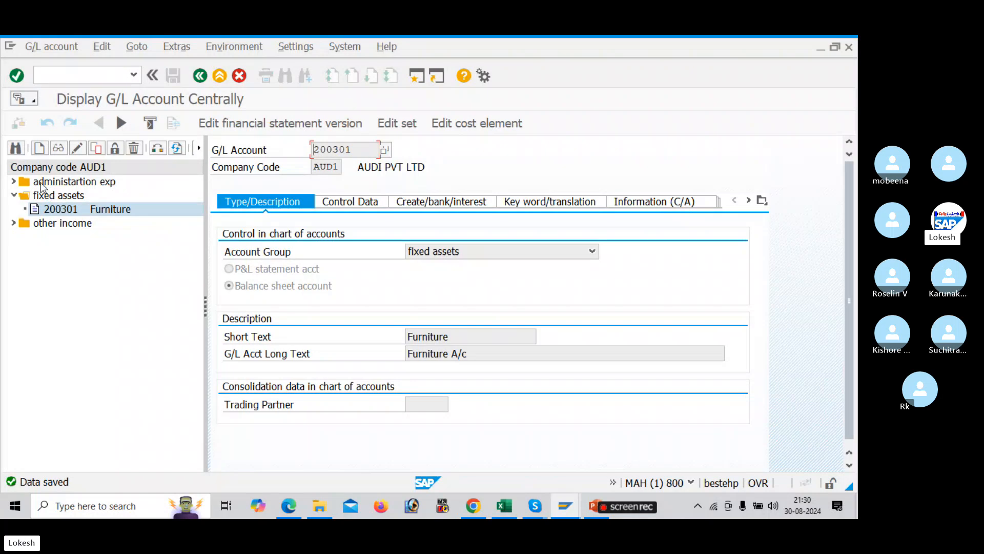
# Copy the Furniture account 200301 as new G/L account 200302 in company code AUD1
pyautogui.rightClick(51, 211)
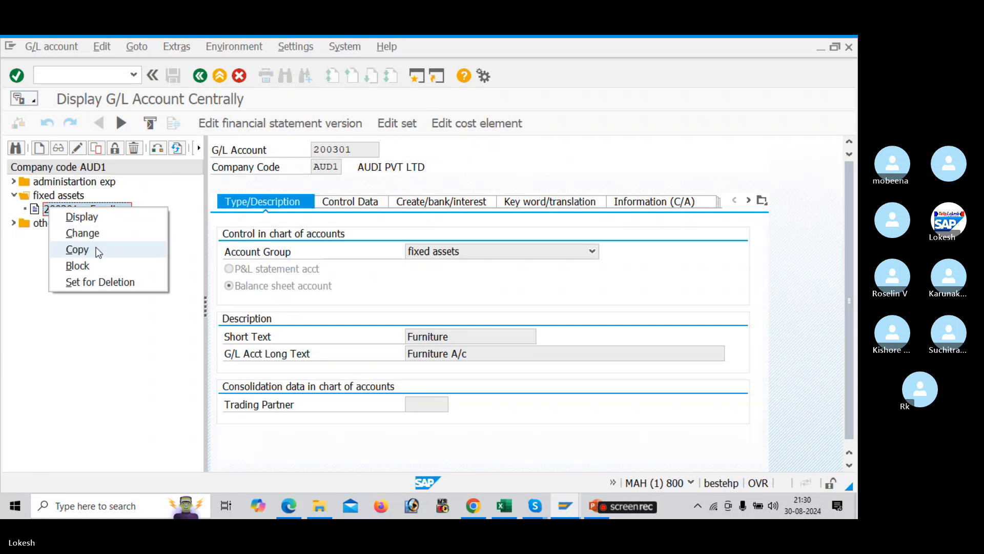
pyautogui.click(98, 253)
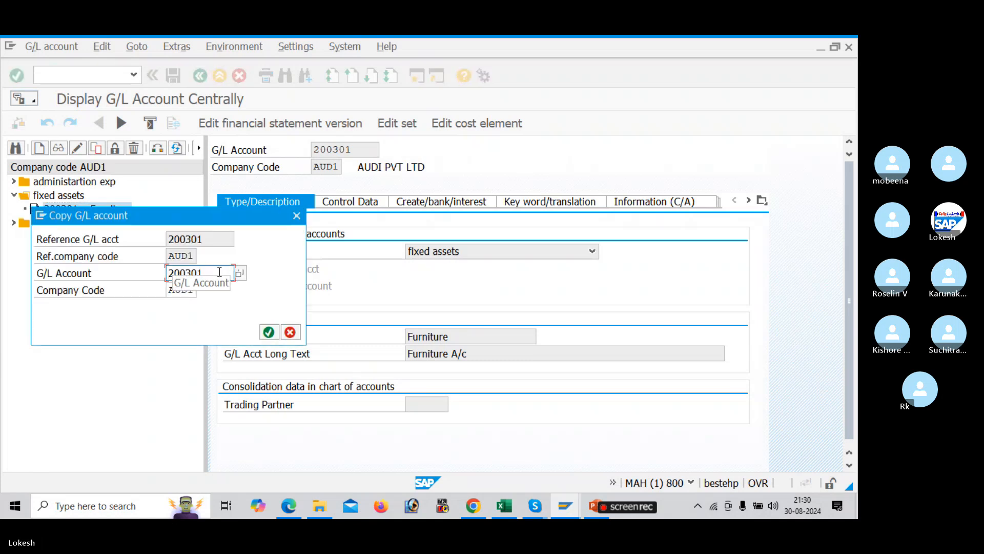
pyautogui.press('BackSpace')
pyautogui.write('2')
pyautogui.press('Return')
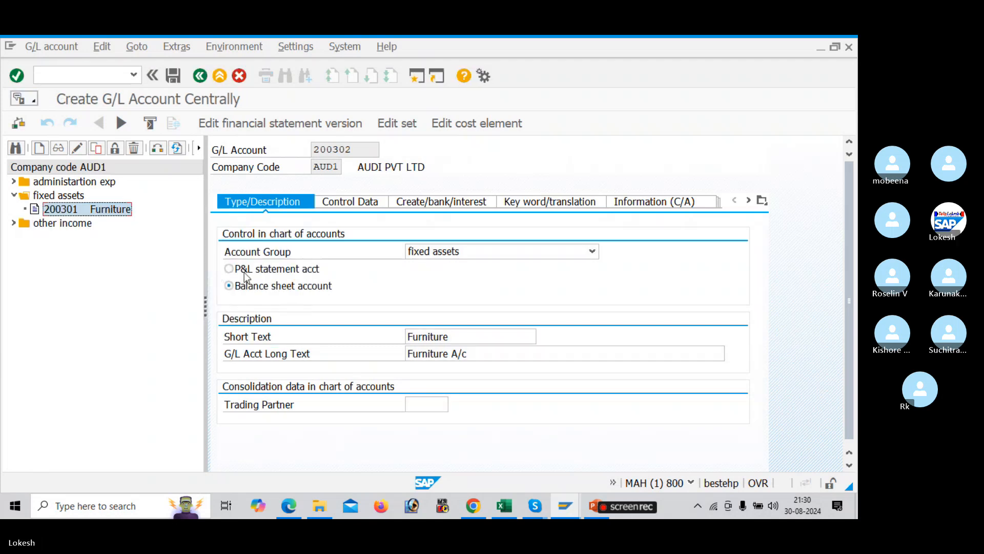
# Replace the short text of G/L account 200302 with "Computer"
pyautogui.click(478, 343)
pyautogui.press('BackSpace')
pyautogui.press('BackSpace')
pyautogui.press('BackSpace')
pyautogui.press('BackSpace')
pyautogui.press('BackSpace')
pyautogui.press('BackSpace')
pyautogui.press('BackSpace')
pyautogui.press('BackSpace')
pyautogui.press('BackSpace')
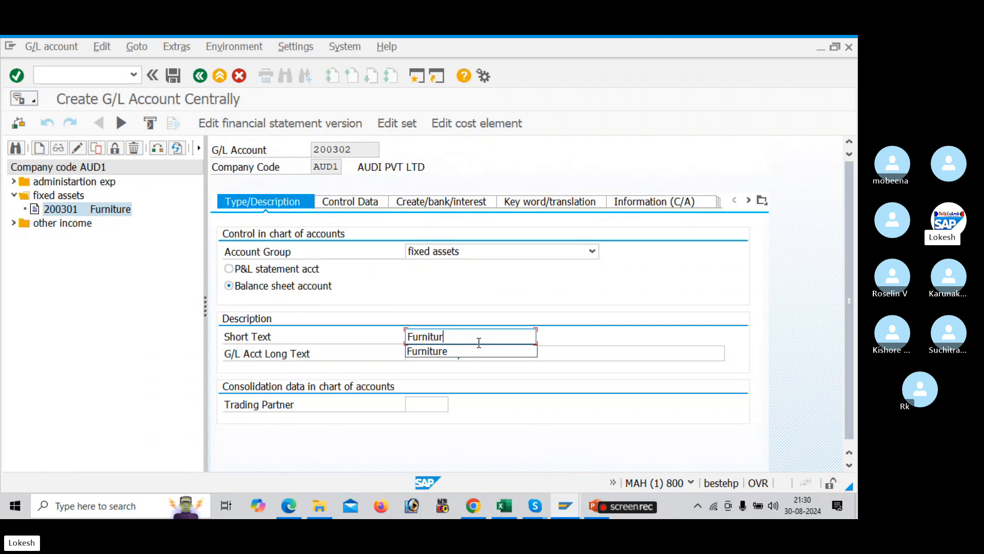
pyautogui.write('Comp')
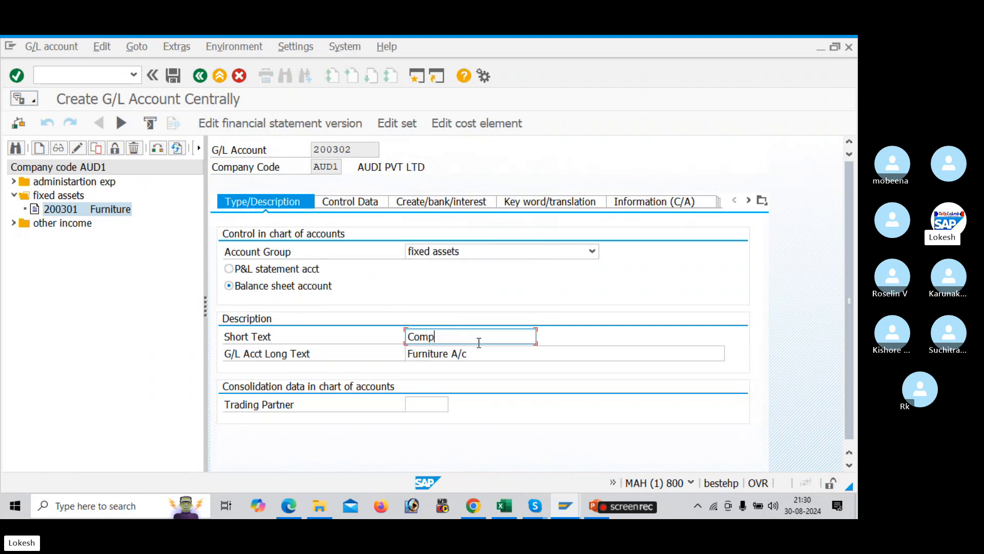
pyautogui.write('uter')
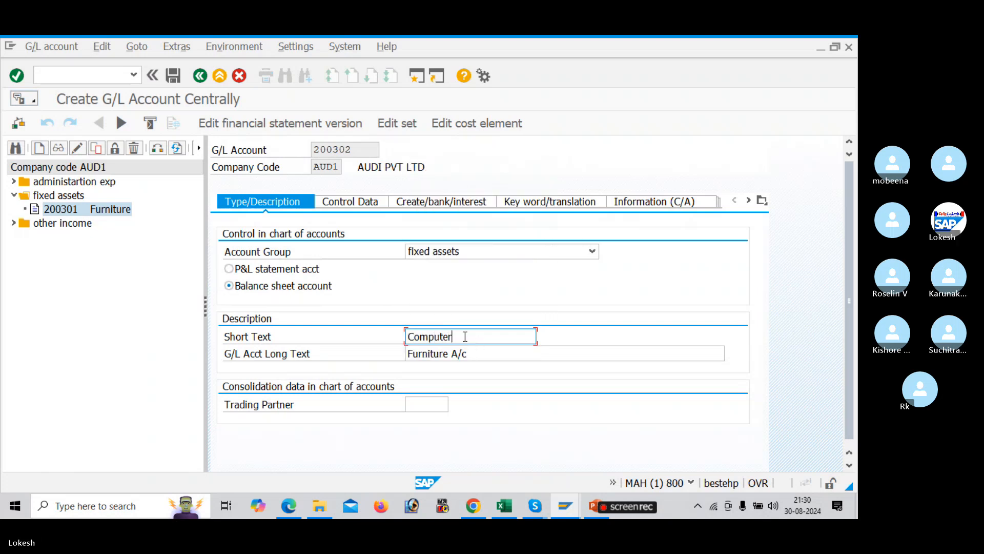
# Replace the long text of G/L account 200302 with "Computer A/c" and save the account despite the currency warning
pyautogui.moveTo(464, 336); pyautogui.dragTo(382, 319)
pyautogui.moveTo(483, 352); pyautogui.dragTo(362, 334)
pyautogui.hotkey('ctrl', 'v')
pyautogui.write('A')
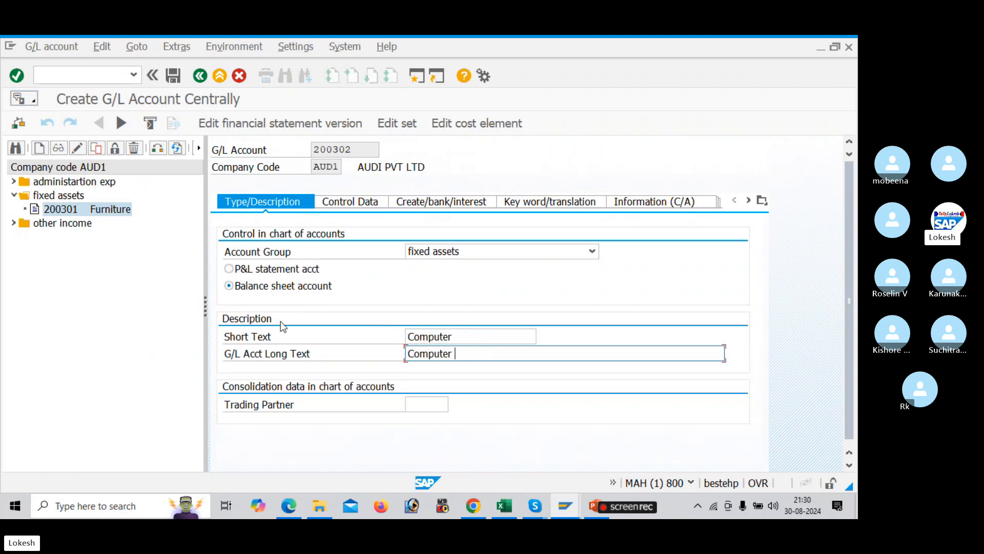
pyautogui.write('/c')
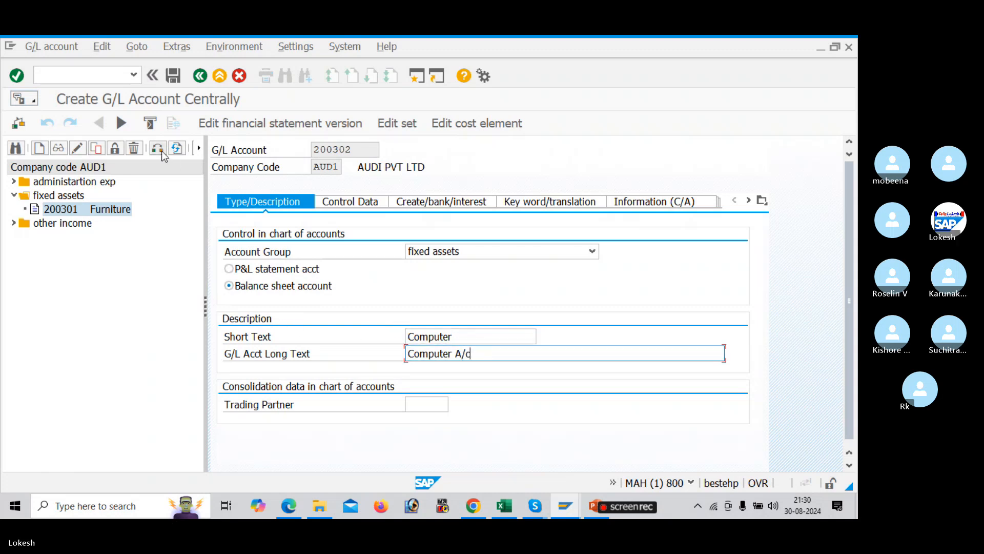
pyautogui.click(177, 82)
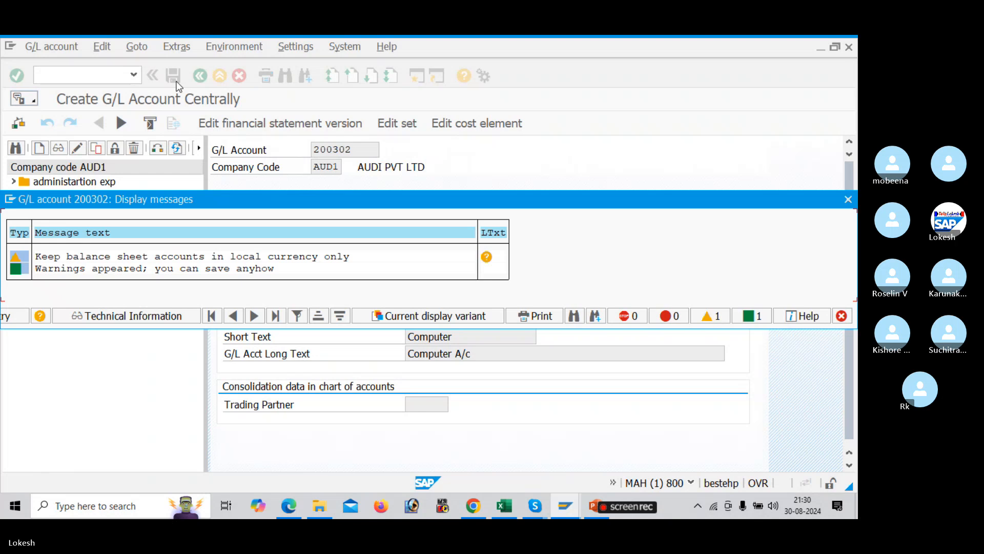
pyautogui.press('Return')
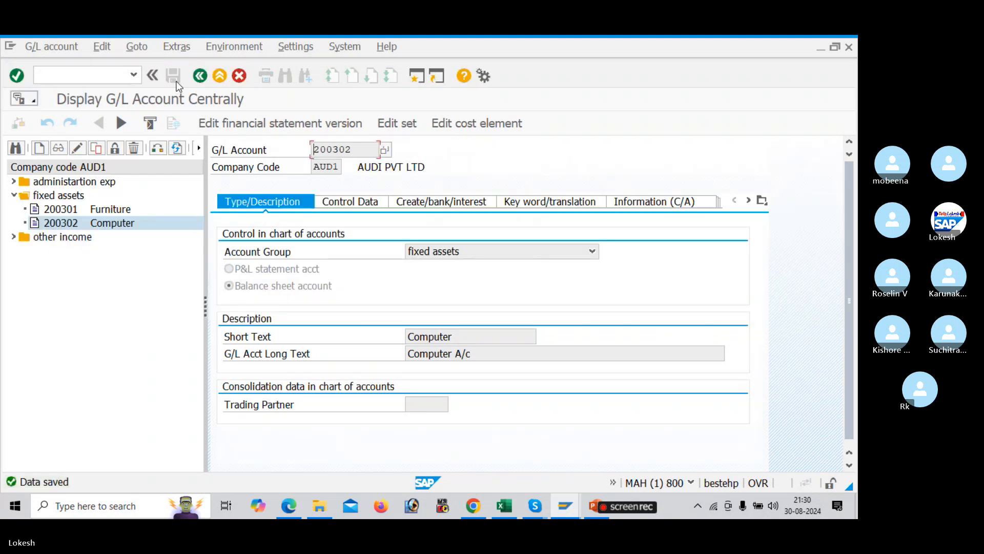
# Copy the Computer account 200302 as new G/L account 200303 in company code AUD1
pyautogui.rightClick(75, 225)
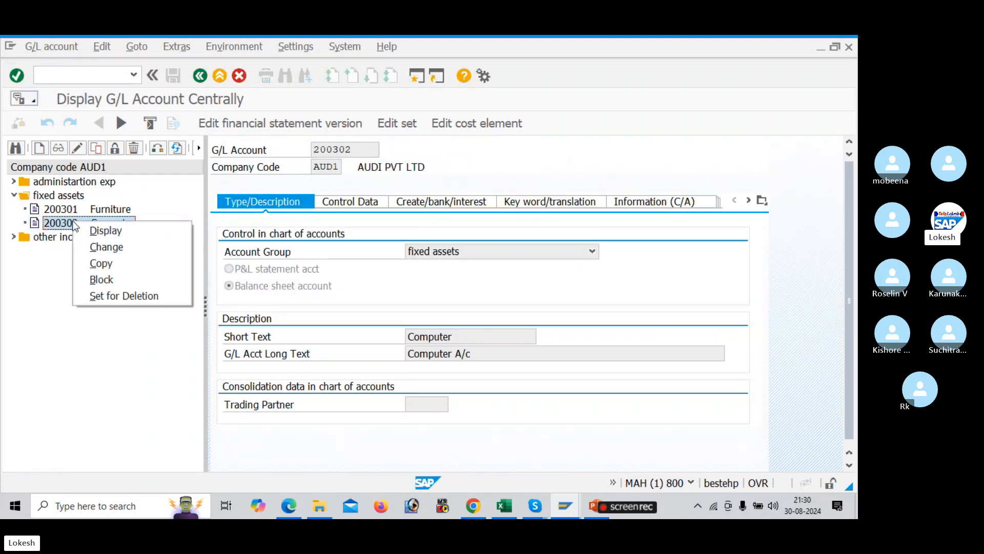
pyautogui.click(122, 260)
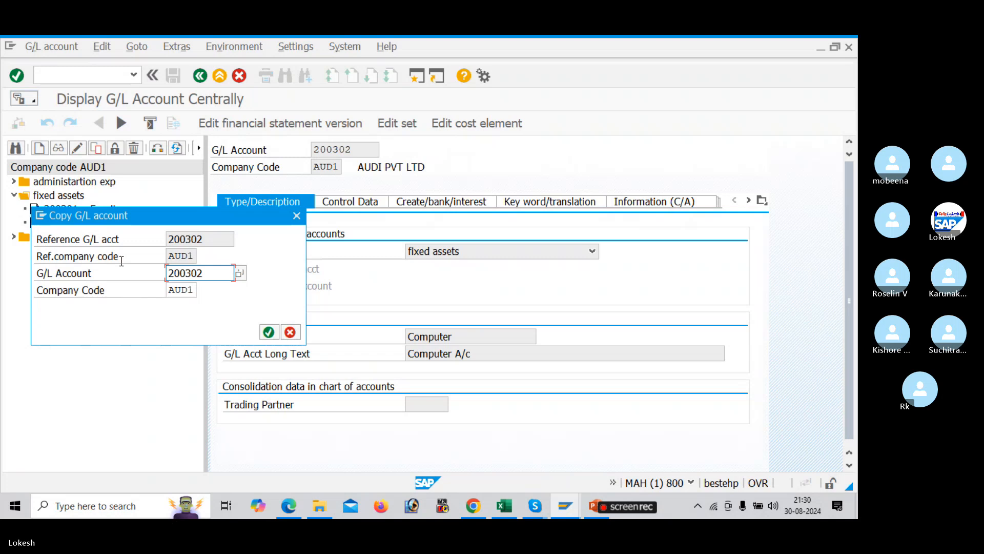
pyautogui.click(208, 272)
pyautogui.press('BackSpace')
pyautogui.write('3')
pyautogui.press('Return')
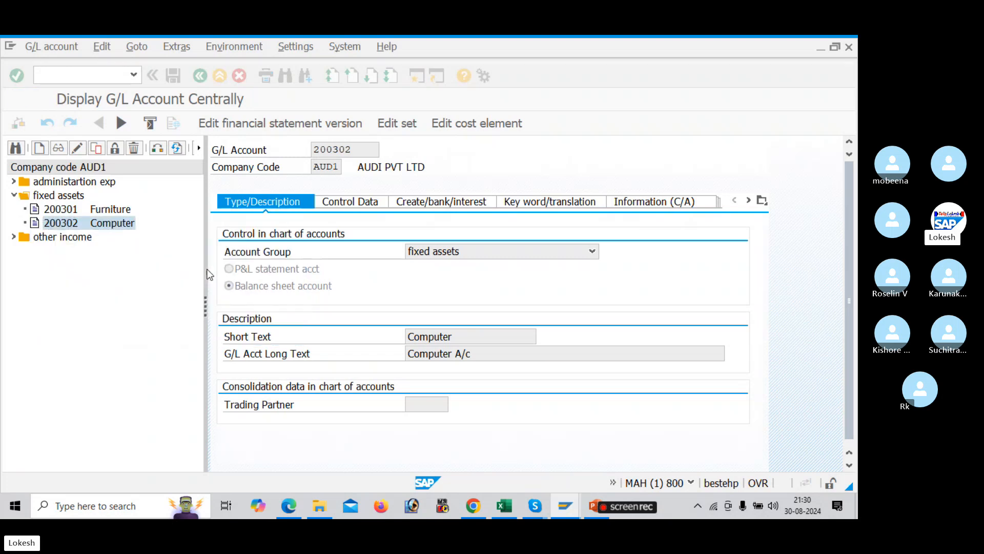
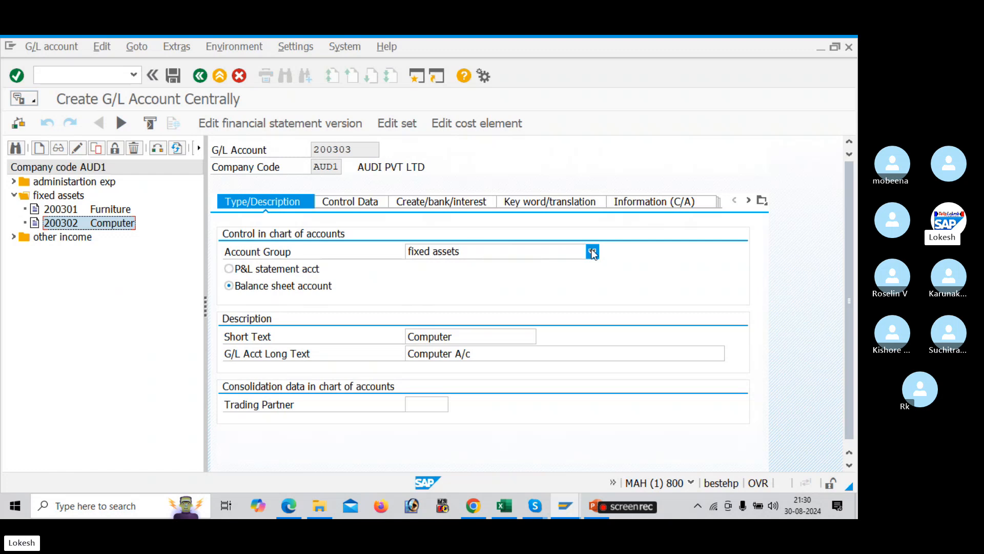
# Replace the short text of G/L account 200303 with "Machinery"
pyautogui.click(454, 334)
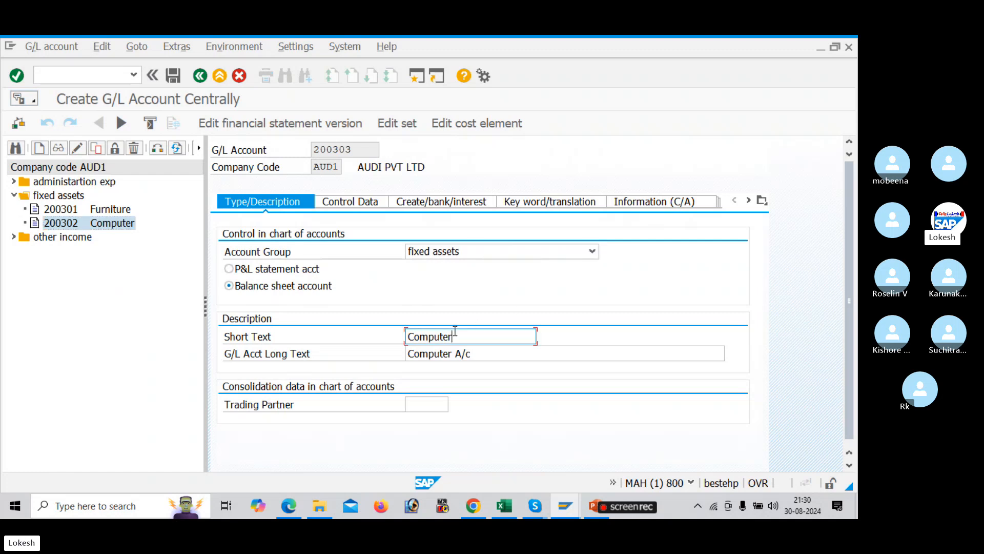
pyautogui.press('BackSpace')
pyautogui.press('BackSpace')
pyautogui.press('BackSpace')
pyautogui.press('BackSpace')
pyautogui.press('BackSpace')
pyautogui.press('BackSpace')
pyautogui.press('BackSpace')
pyautogui.press('BackSpace')
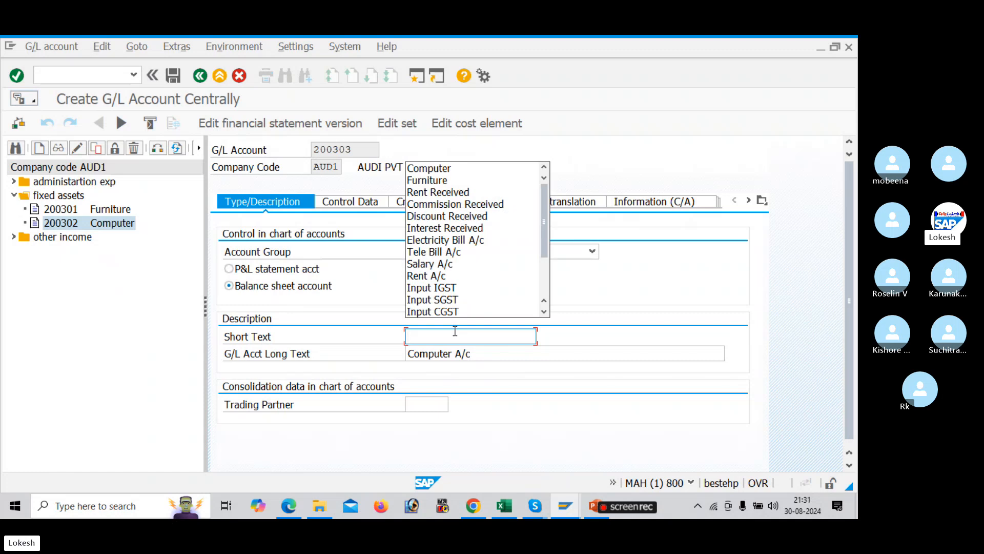
pyautogui.write('Machinery')
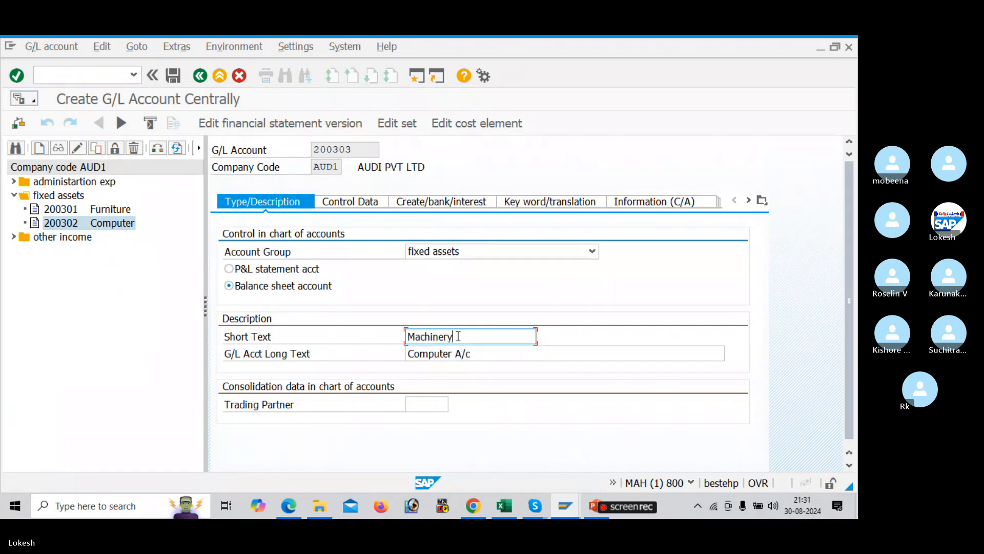
# Replace the long text of G/L account 200303 with "Machinery A/c", reusing the short text, and save the account despite the currency warning
pyautogui.moveTo(458, 336); pyautogui.dragTo(375, 328)
pyautogui.hotkey('ctrl', 'c')
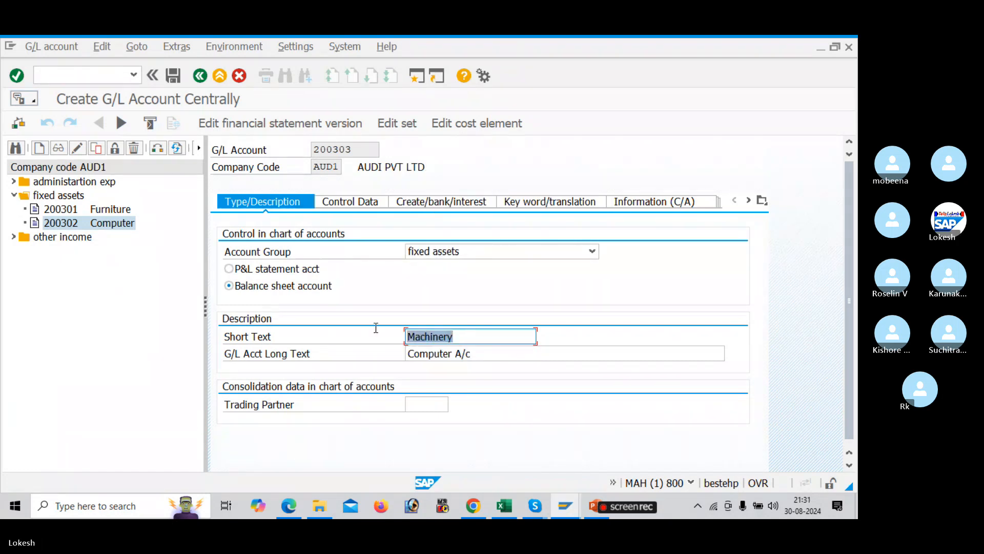
pyautogui.moveTo(482, 354); pyautogui.dragTo(325, 329)
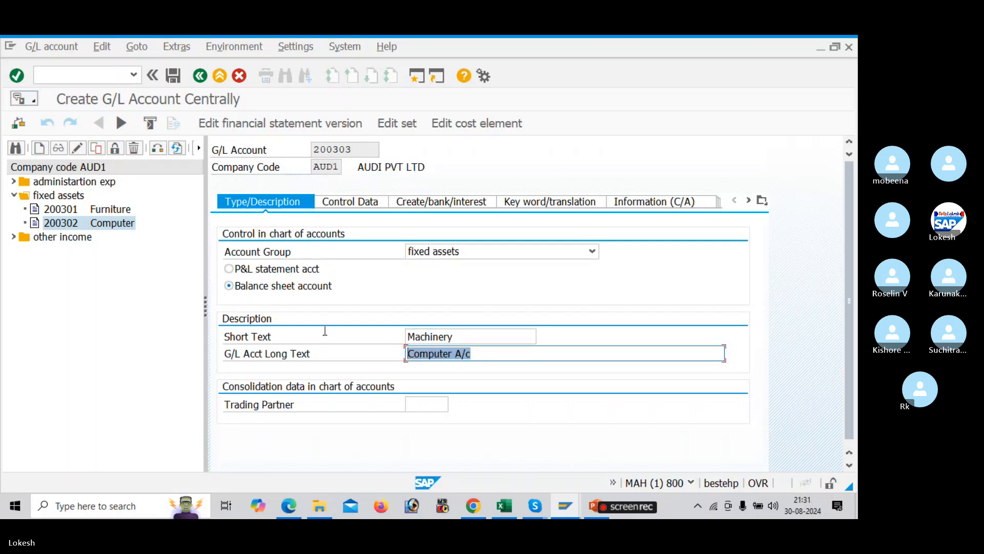
pyautogui.hotkey('ctrl', 'v')
pyautogui.write('A/c')
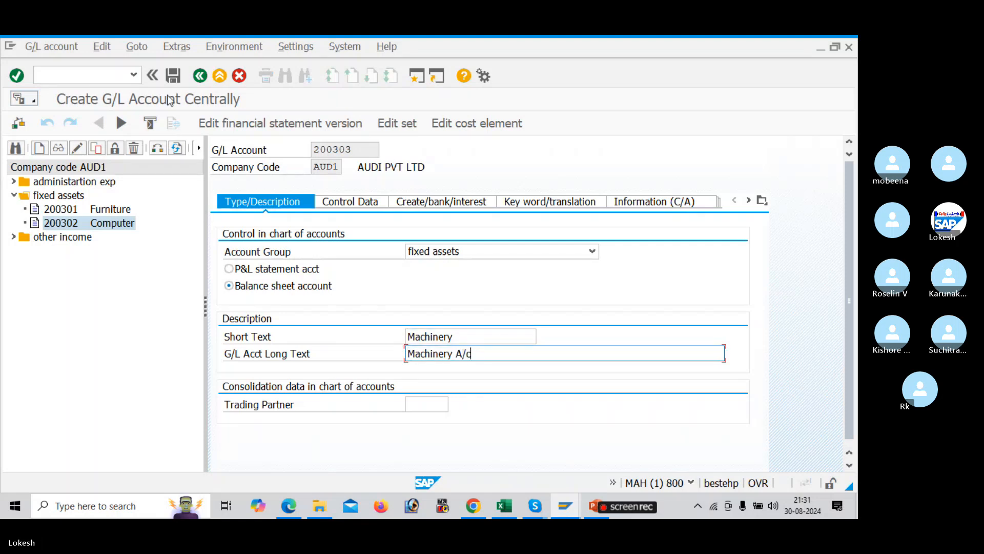
pyautogui.click(173, 76)
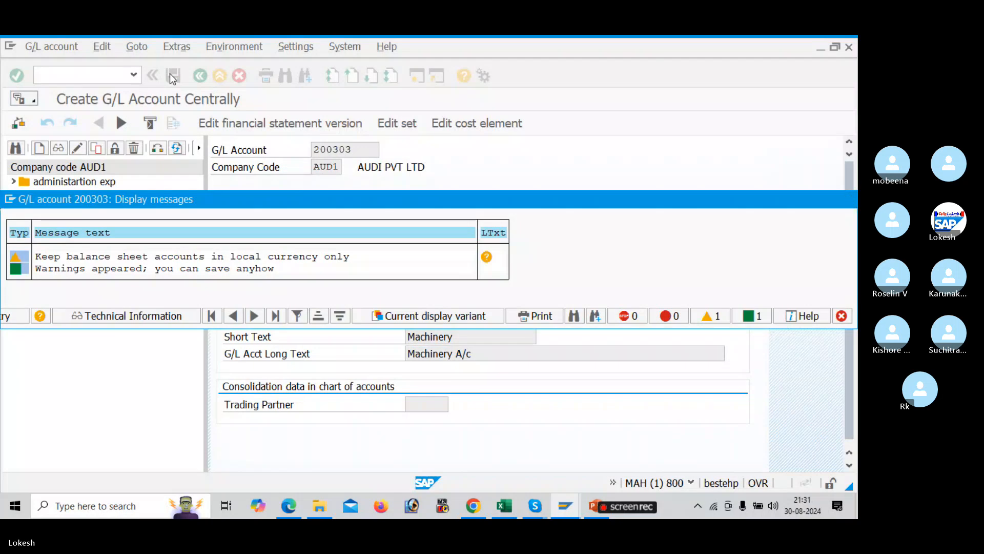
pyautogui.click(171, 75)
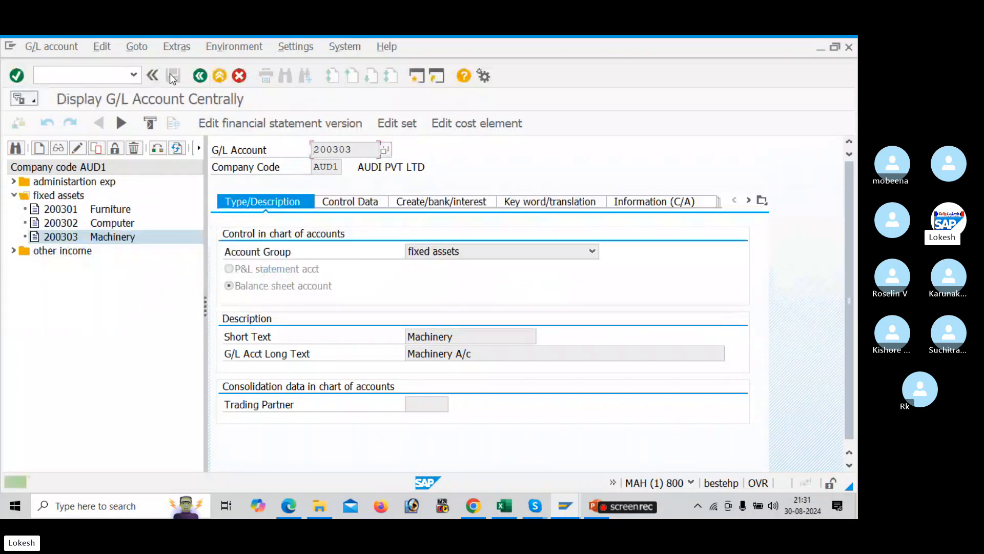
# Copy the Machinery account 200303 as new G/L account 200304 in company code AUD1
pyautogui.rightClick(85, 239)
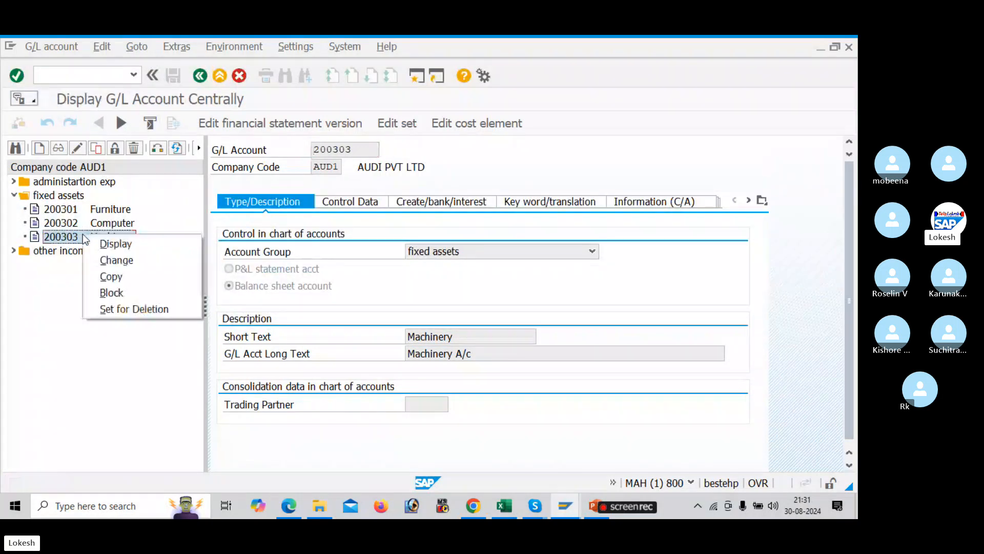
pyautogui.click(112, 276)
pyautogui.click(219, 272)
pyautogui.press('BackSpace')
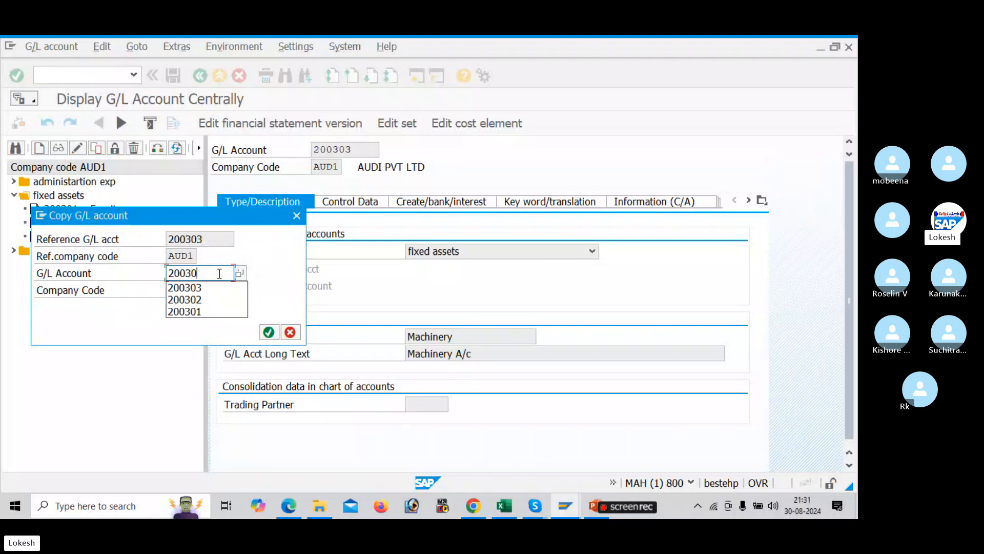
pyautogui.write('4')
pyautogui.press('Return')
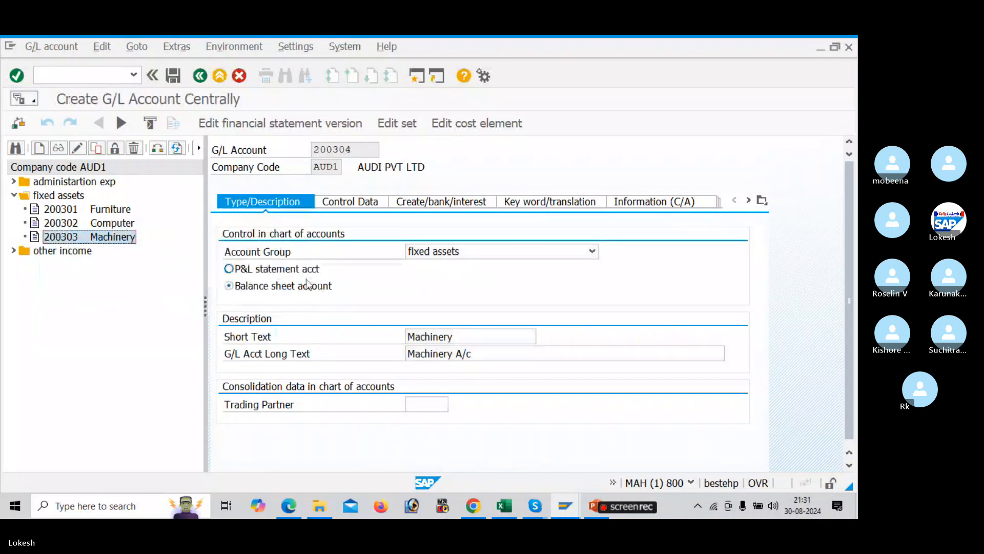
# Replace the short text of G/L account 200304 with "Building"
pyautogui.click(470, 338)
pyautogui.press('BackSpace')
pyautogui.press('BackSpace')
pyautogui.press('BackSpace')
pyautogui.press('BackSpace')
pyautogui.press('BackSpace')
pyautogui.press('BackSpace')
pyautogui.press('BackSpace')
pyautogui.press('BackSpace')
pyautogui.press('BackSpace')
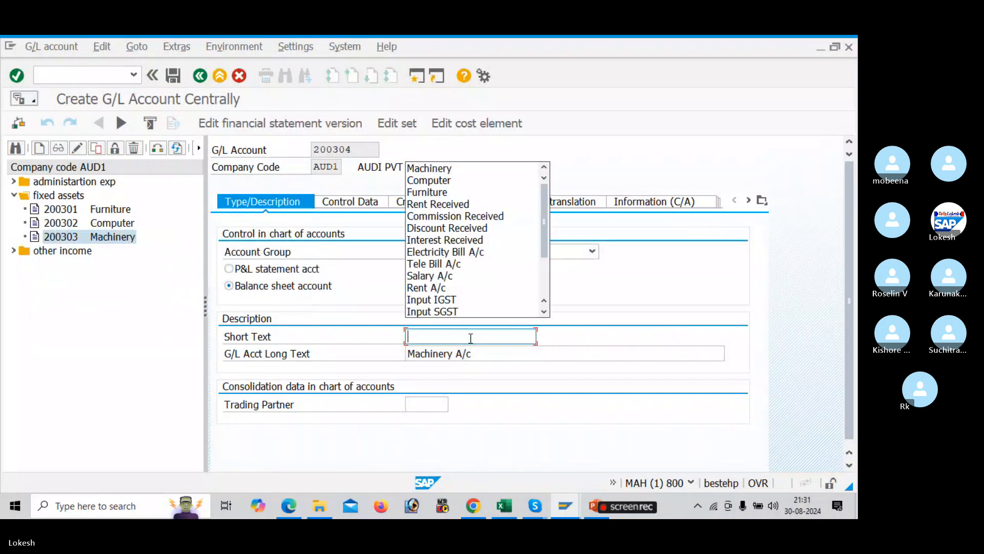
pyautogui.write('Buid')
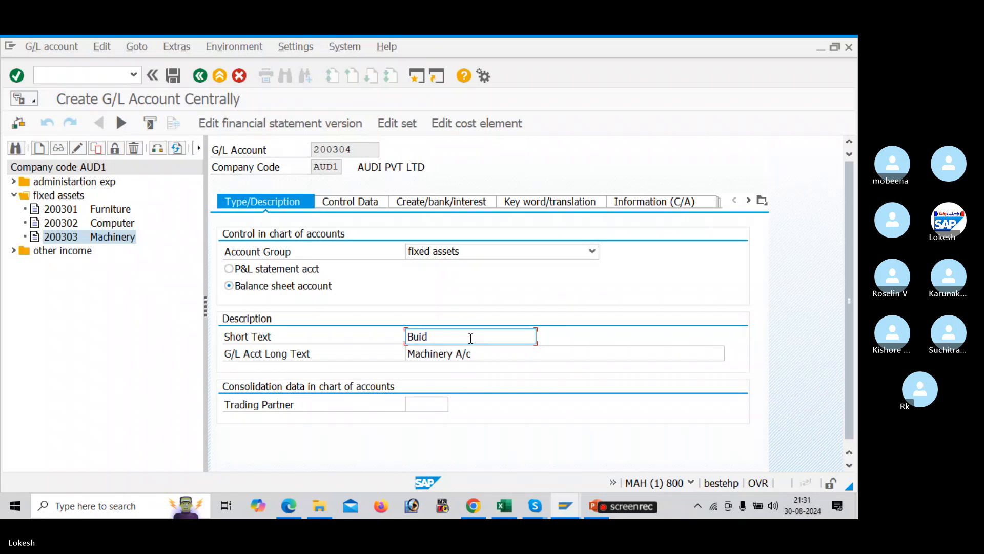
pyautogui.press('BackSpace')
pyautogui.write('lding')
# Replace the long text of G/L account 200304 with "Building A/c", reusing the short text, and save the account despite the currency warning
pyautogui.moveTo(471, 338); pyautogui.dragTo(365, 326)
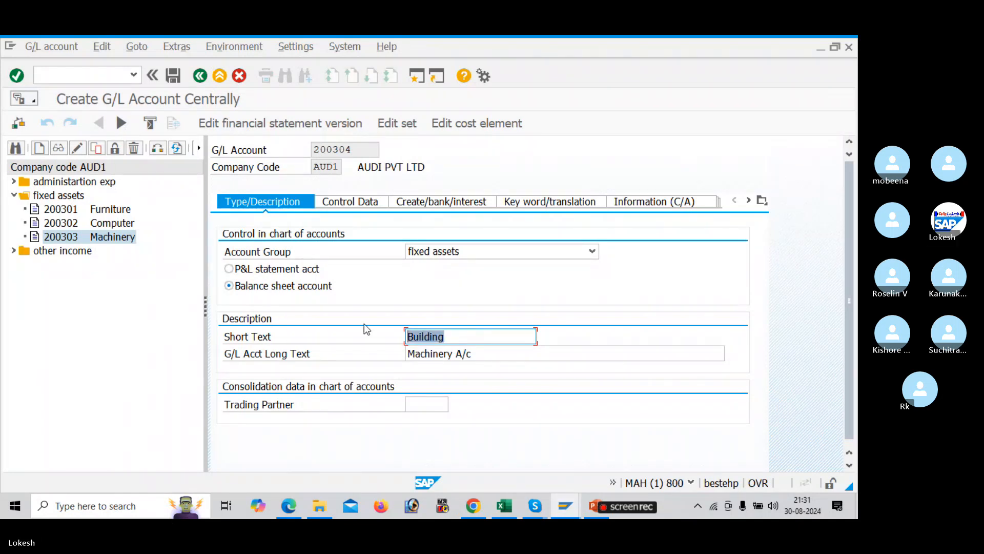
pyautogui.hotkey('ctrl', 'c')
pyautogui.press('Tab')
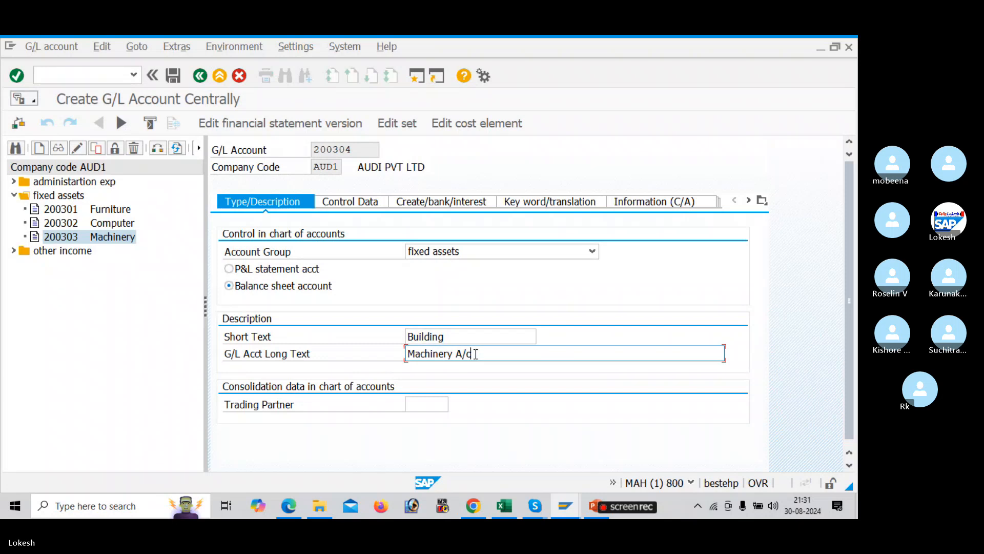
pyautogui.hotkey('shift', 'Home')
pyautogui.hotkey('ctrl', 'v')
pyautogui.write('A/c')
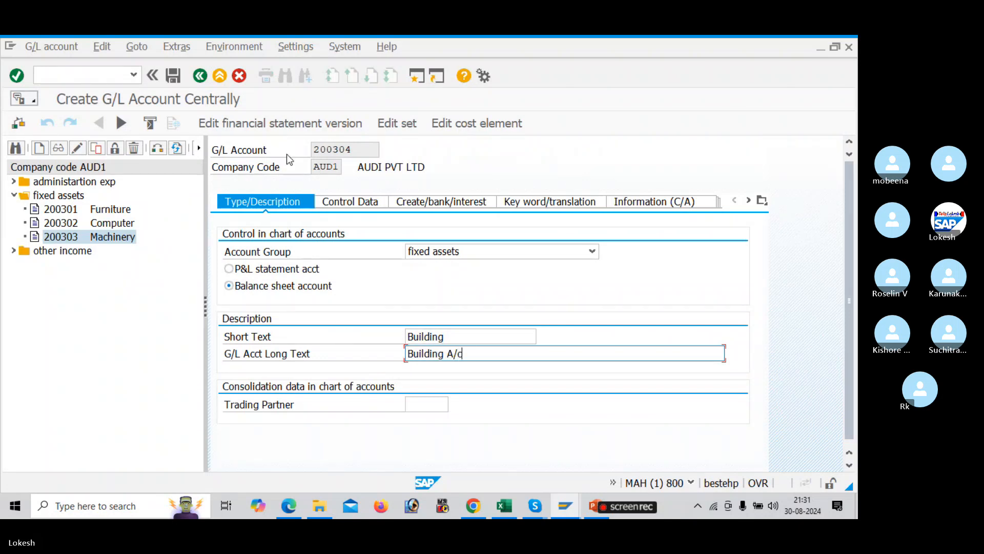
pyautogui.press('Return')
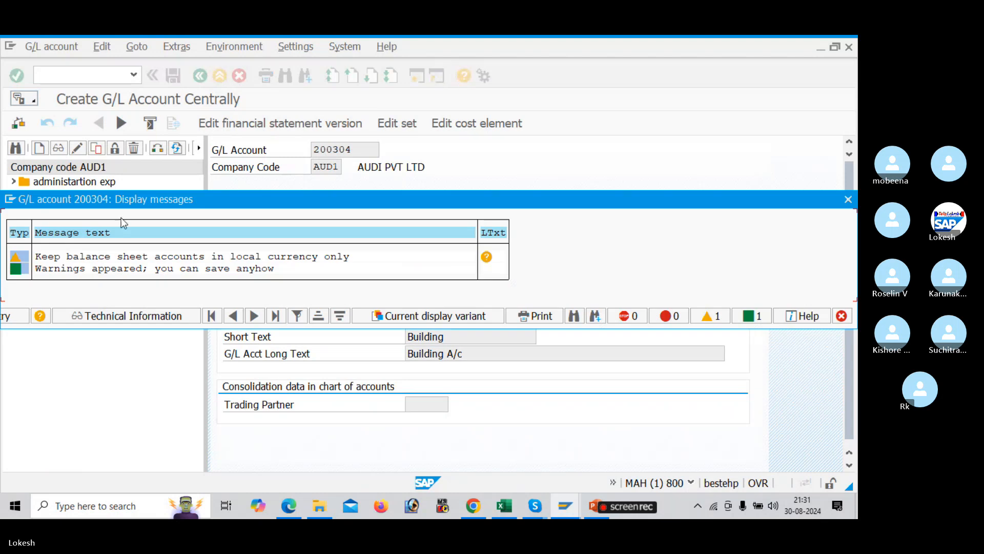
pyautogui.press('Return')
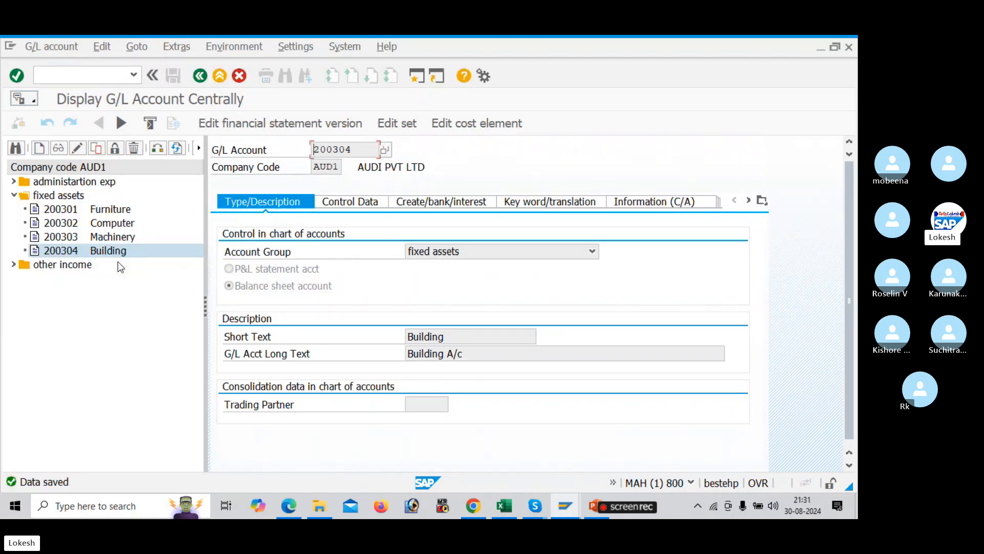
# Check the fixed assets accounts, the example accounts on the PowerPoint slide and the number ranges of the AUD1 account groups in SAP
pyautogui.click(14, 196)
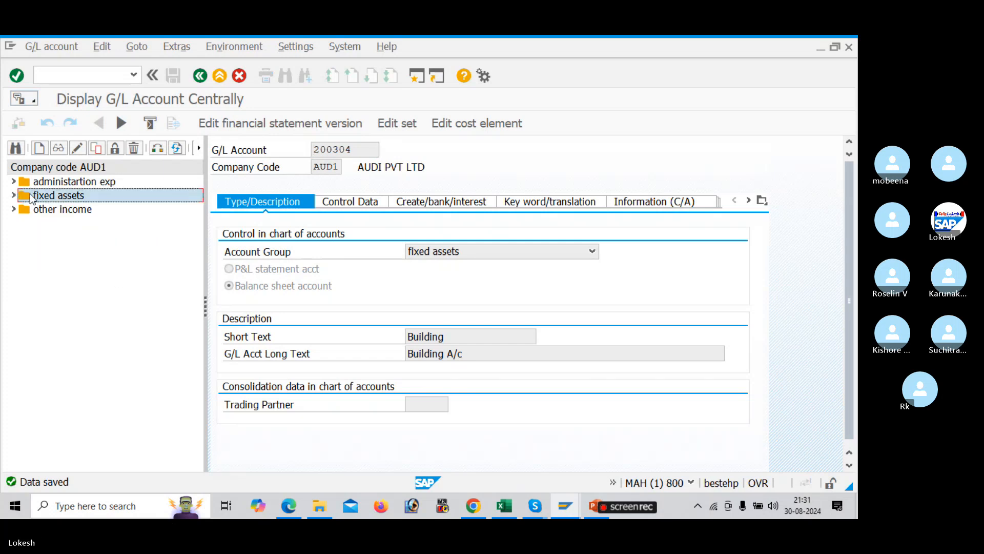
pyautogui.click(15, 196)
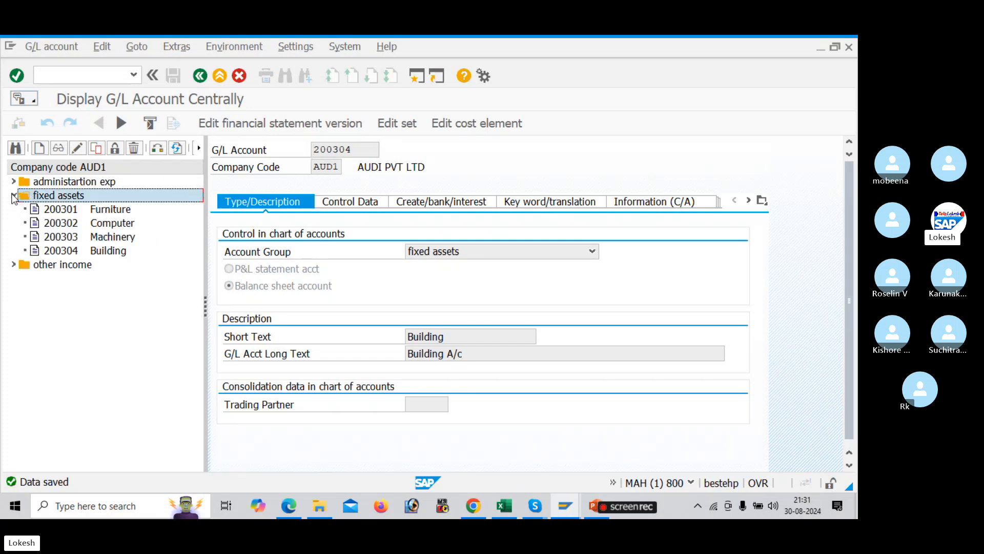
pyautogui.hotkey('alt', 'Tab')
pyautogui.hotkey('alt', 'Tab')
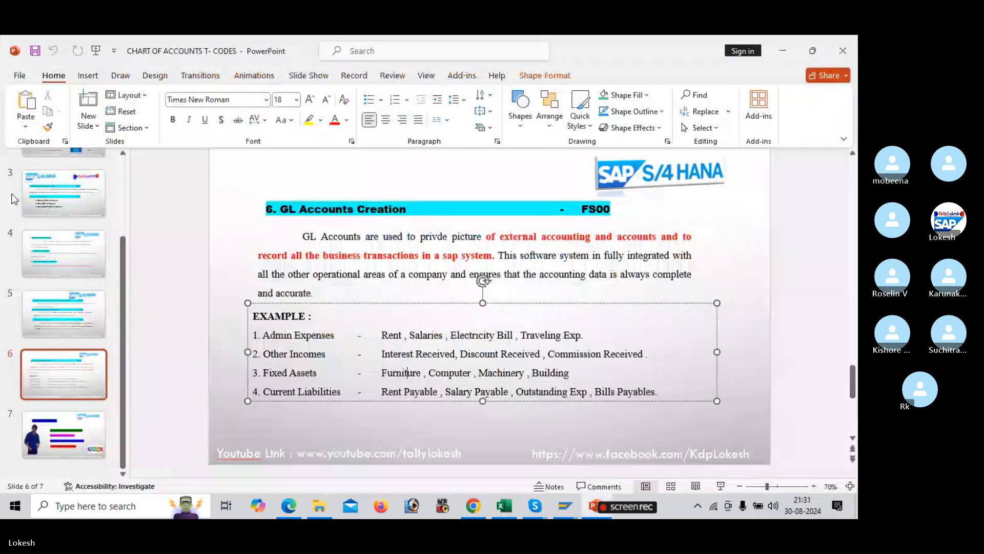
pyautogui.hotkey('alt', 'Tab')
pyautogui.hotkey('alt', 'Tab')
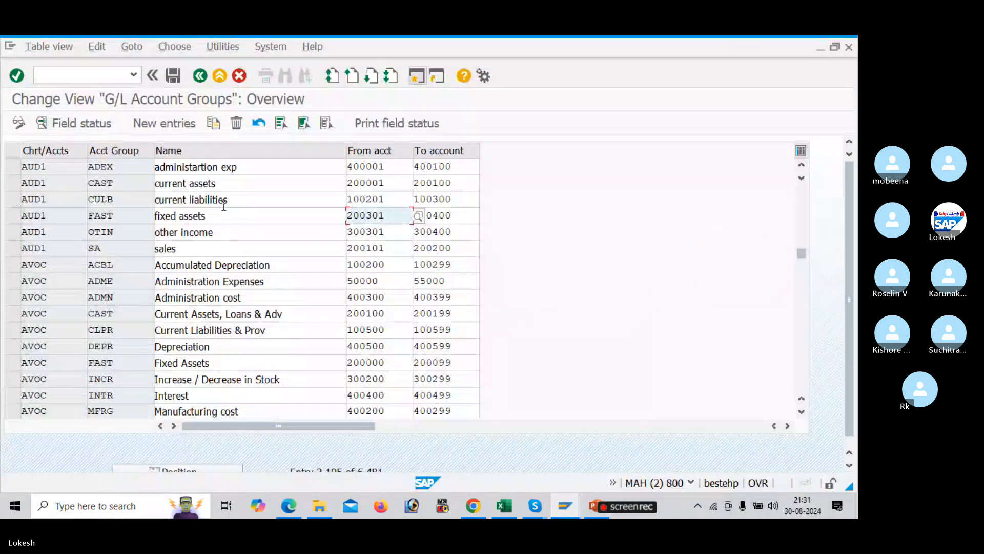
pyautogui.click(386, 180)
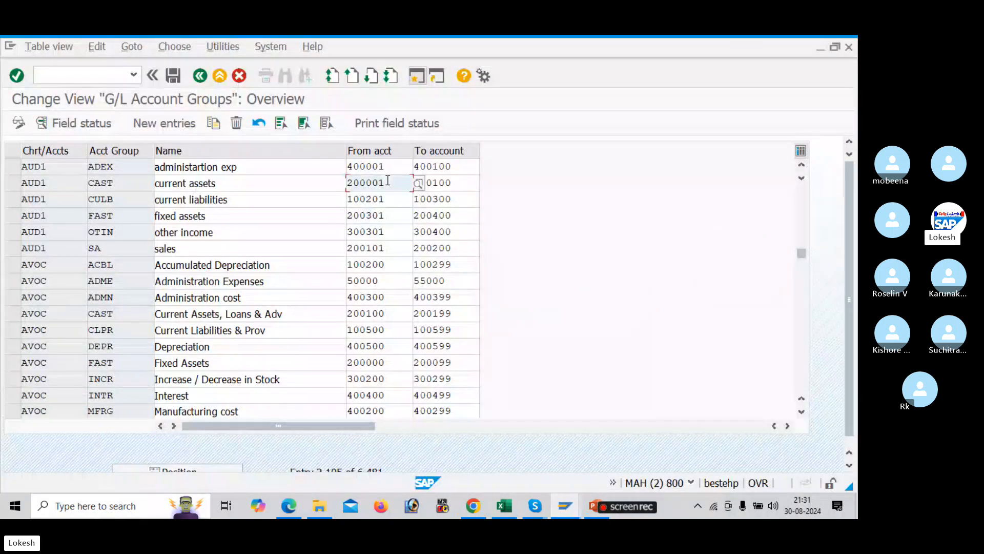
pyautogui.hotkey('alt', 'Tab')
pyautogui.hotkey('alt', 'Tab')
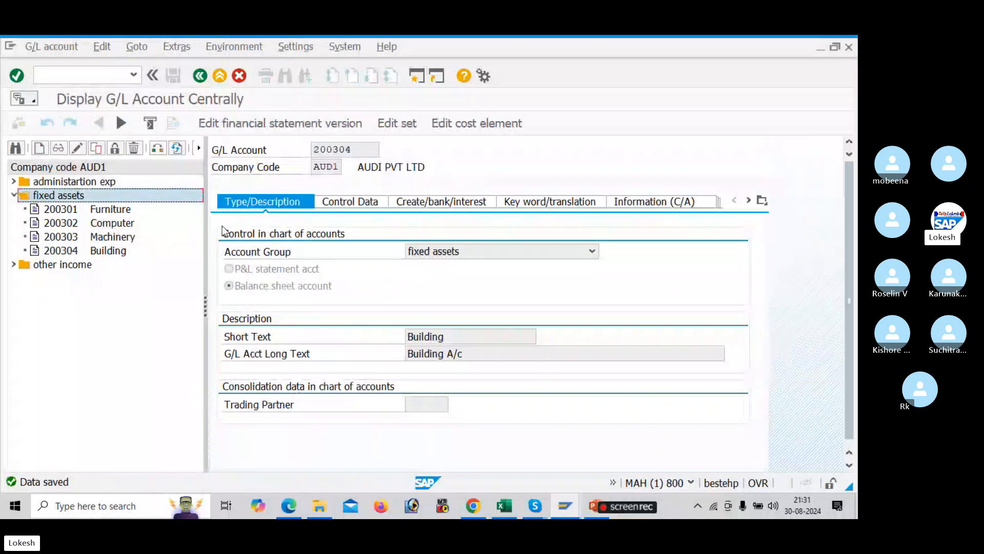
# Copy the Building account 200304 as new G/L account 200001 in company code AUD1
pyautogui.click(76, 251)
pyautogui.rightClick(77, 251)
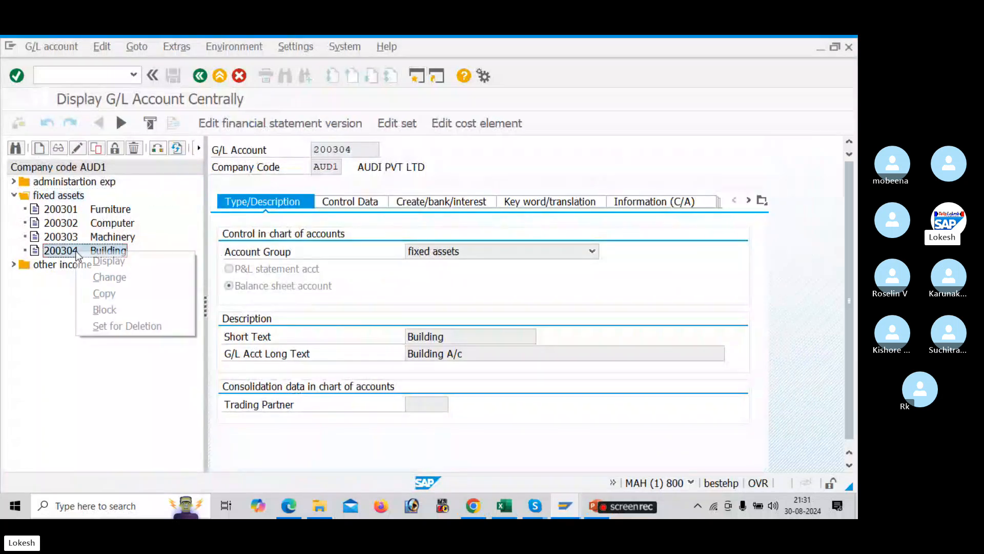
pyautogui.click(115, 291)
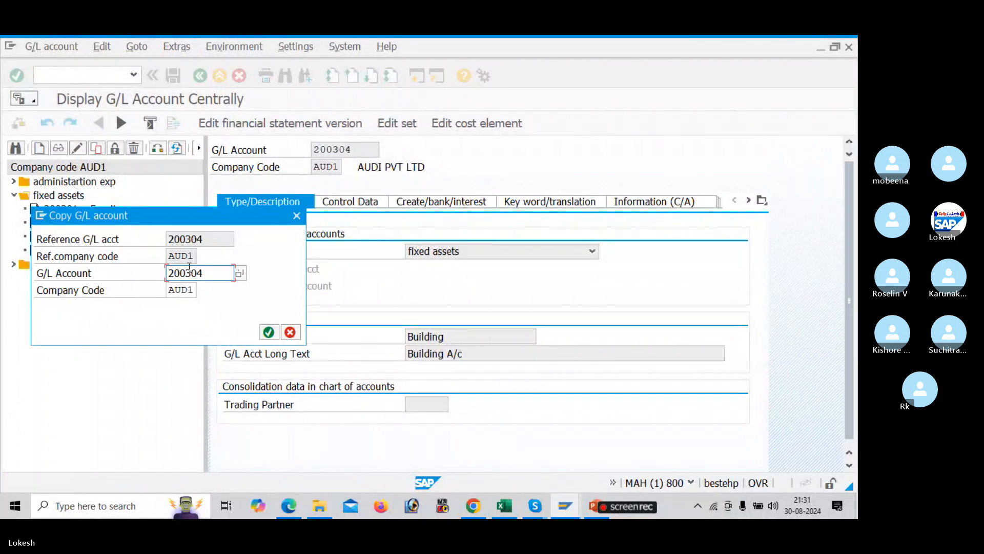
pyautogui.click(216, 269)
pyautogui.press('BackSpace')
pyautogui.press('BackSpace')
pyautogui.press('BackSpace')
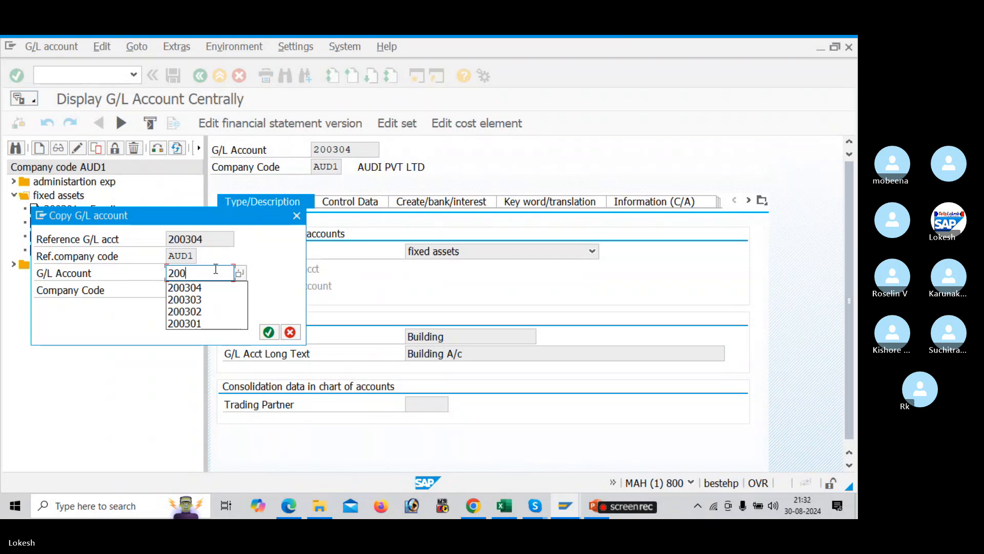
pyautogui.write('001')
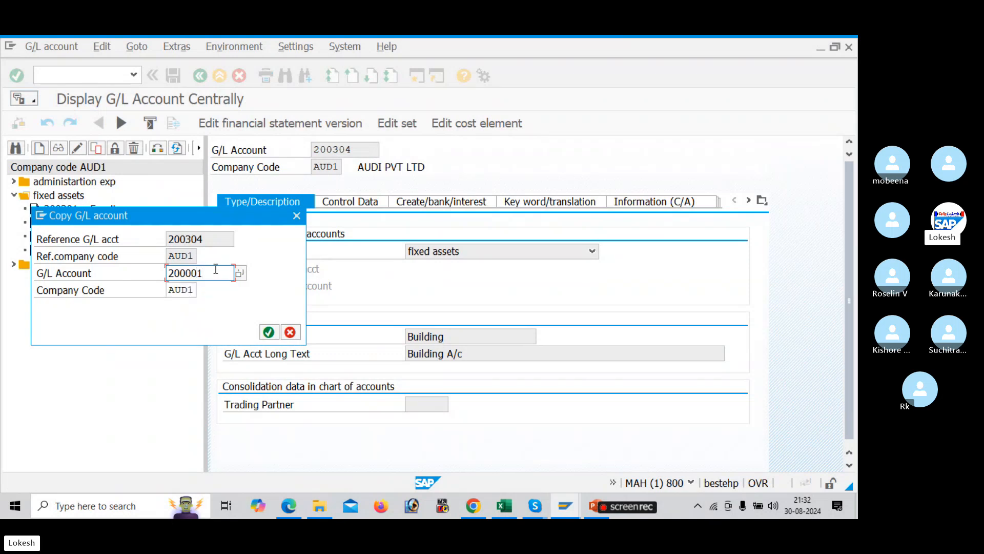
pyautogui.press('Return')
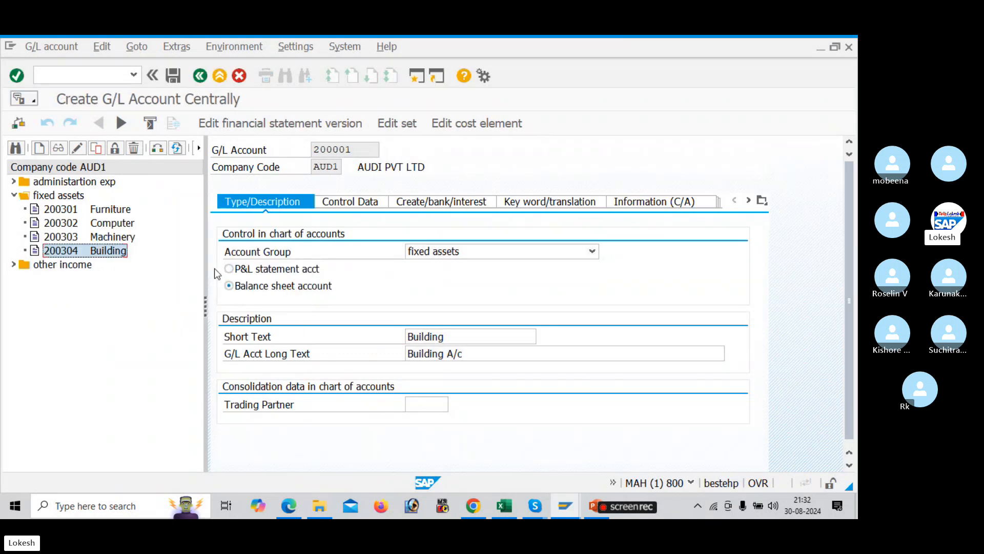
# Assign G/L account 200001 to the current assets account group and replace its short text with "SBI"
pyautogui.click(463, 251)
pyautogui.click(457, 278)
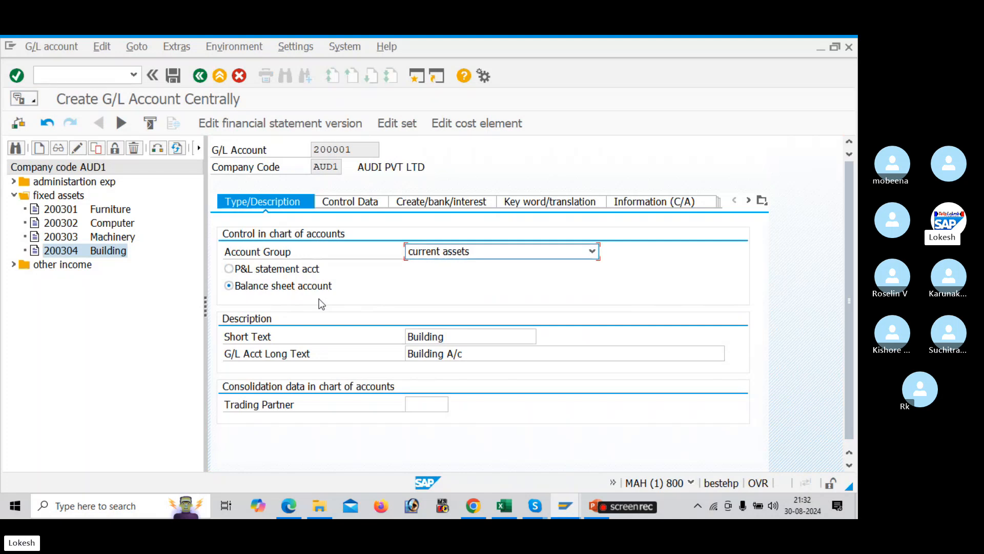
pyautogui.click(457, 340)
pyautogui.press('BackSpace')
pyautogui.press('BackSpace')
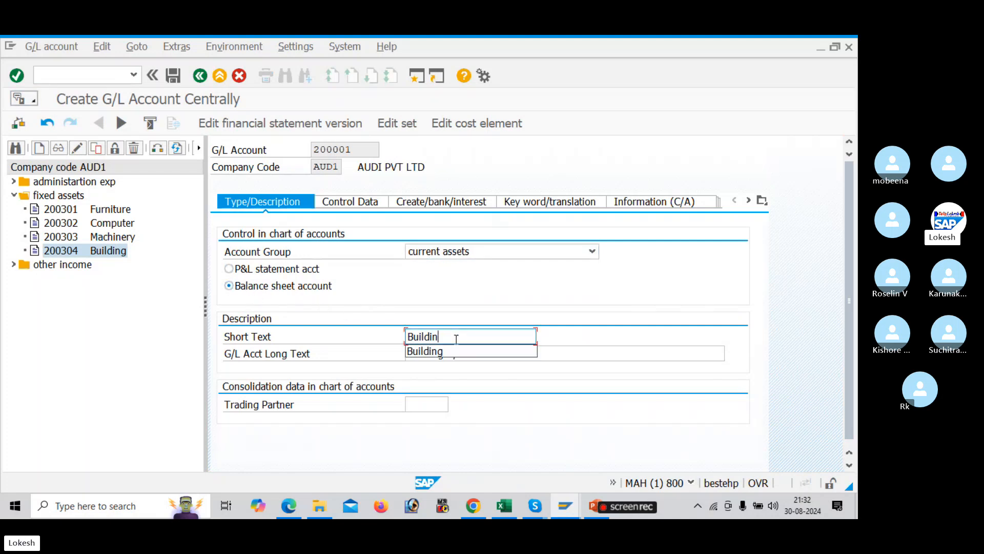
pyautogui.press('BackSpace')
pyautogui.press('BackSpace')
pyautogui.press('BackSpace')
pyautogui.press('BackSpace')
pyautogui.press('BackSpace')
pyautogui.press('BackSpace')
pyautogui.write('sbi')
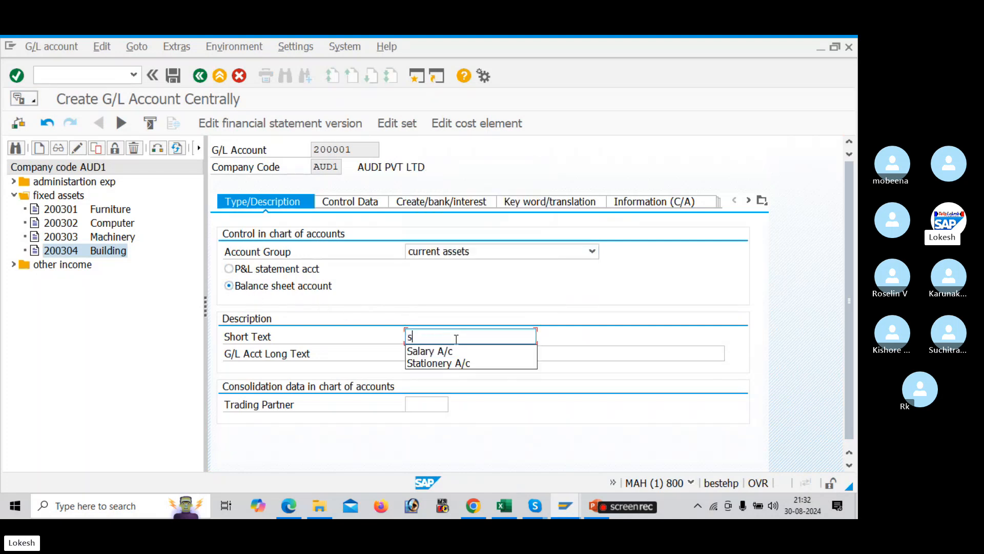
pyautogui.press('BackSpace')
pyautogui.write('SBI')
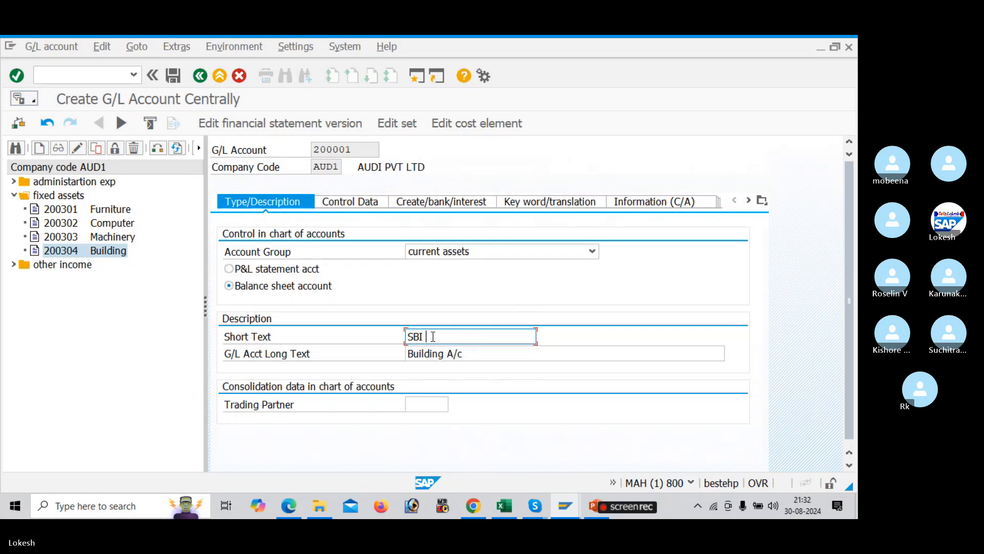
# Replace the long text of G/L account 200001 with "SBI A/c", reusing the short text
pyautogui.moveTo(425, 337); pyautogui.dragTo(387, 326)
pyautogui.hotkey('ctrl', 'c')
pyautogui.moveTo(487, 352); pyautogui.dragTo(297, 334)
pyautogui.press('BackSpace')
pyautogui.hotkey('ctrl', 'v')
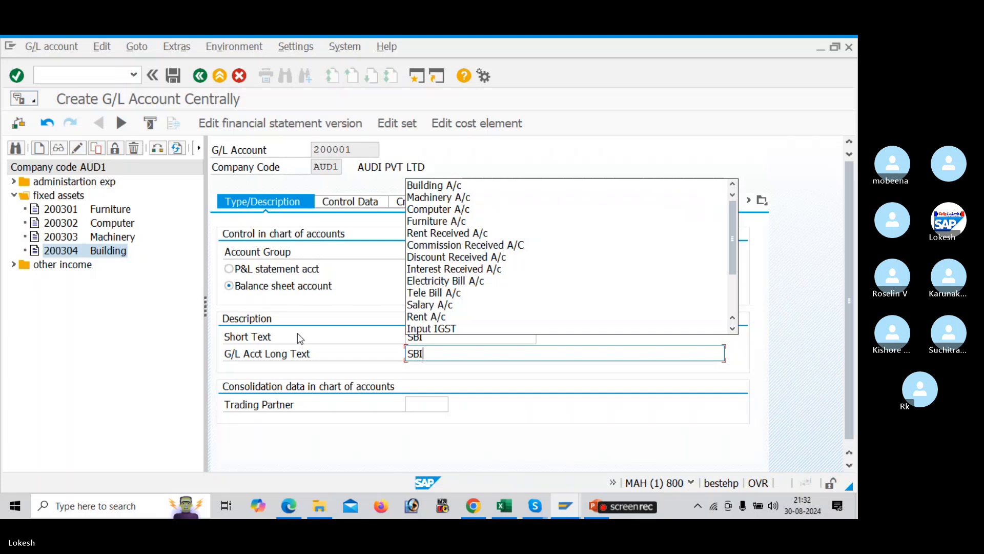
pyautogui.write('a\\A')
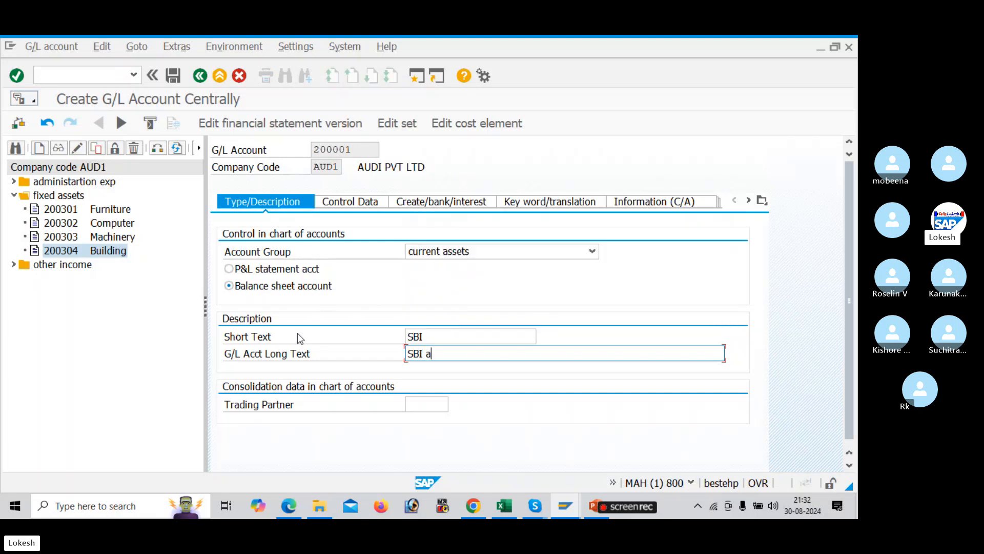
pyautogui.press('BackSpace')
pyautogui.press('BackSpace')
pyautogui.press('BackSpace')
pyautogui.write('A/c')
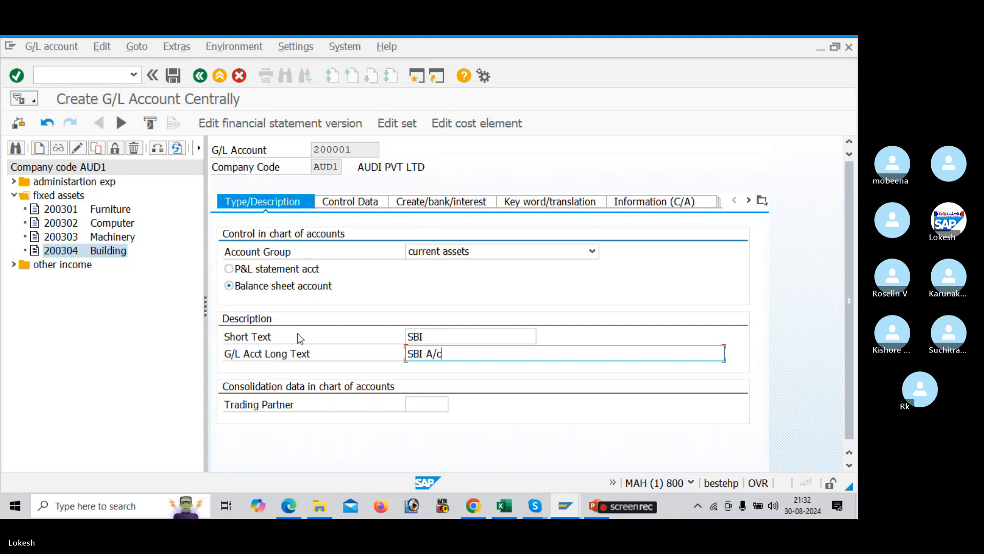
# Review the control data and bank details of G/L account 200001 and save the account despite the currency warning
pyautogui.click(355, 206)
pyautogui.click(419, 208)
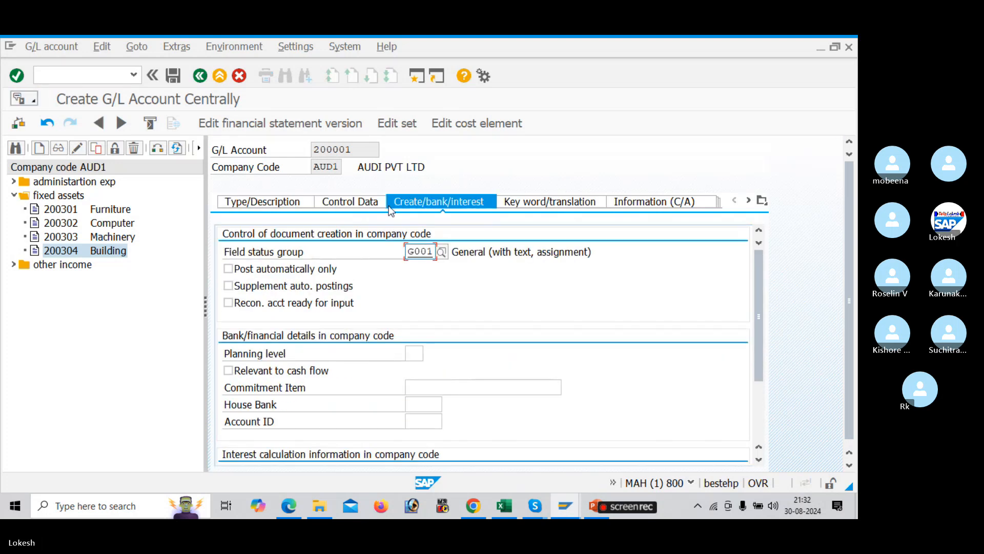
pyautogui.click(264, 202)
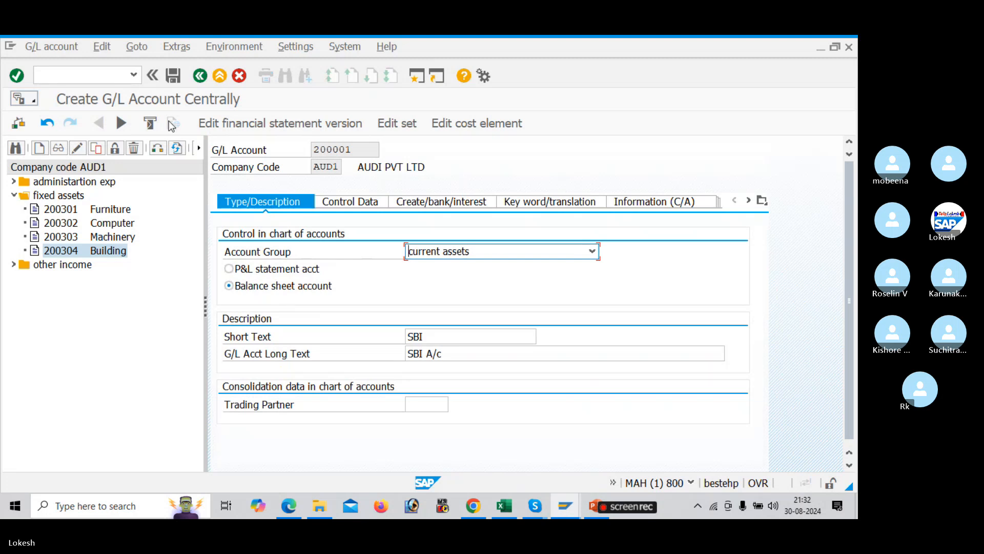
pyautogui.click(171, 79)
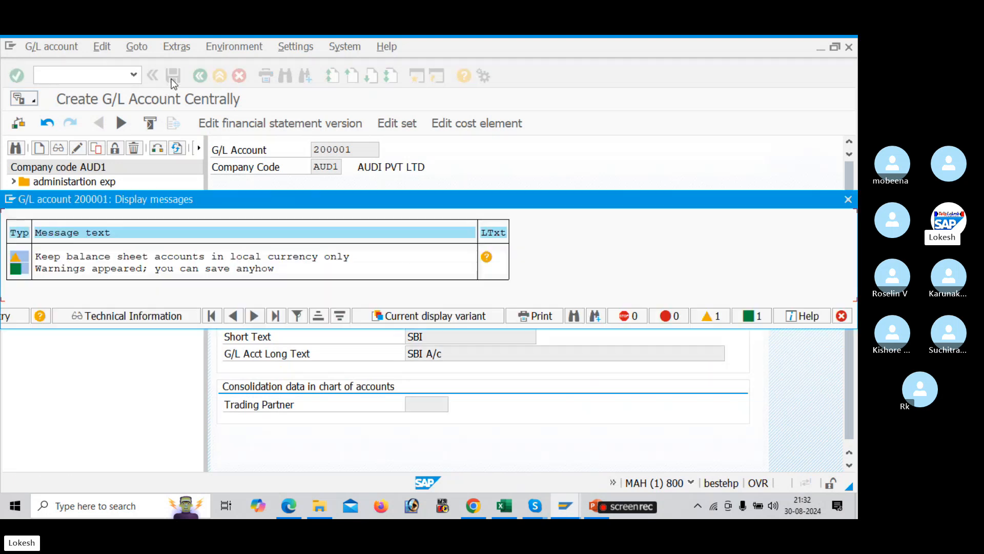
pyautogui.press('Return')
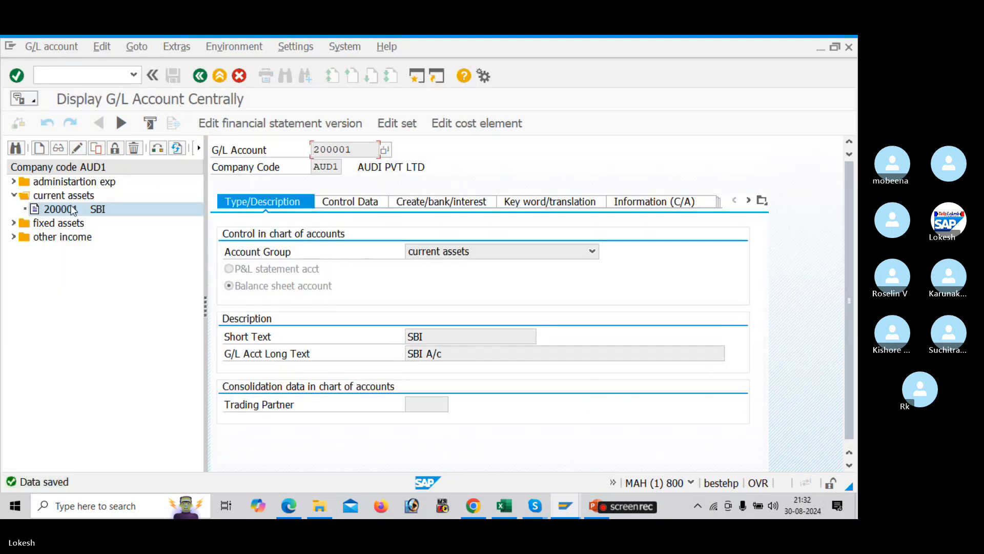
# Copy the SBI account 200001 as new G/L account 200002 in company code AUD1
pyautogui.rightClick(69, 210)
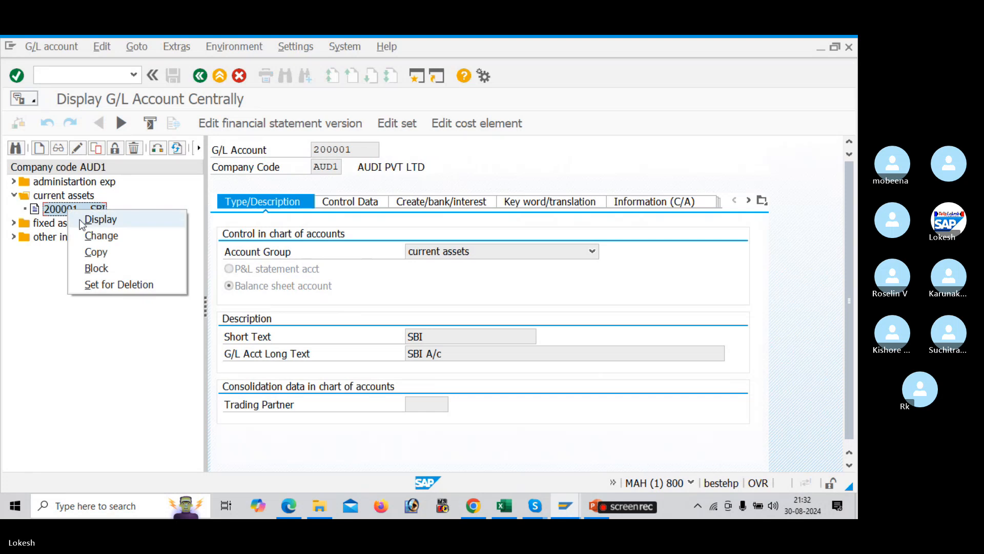
pyautogui.click(113, 253)
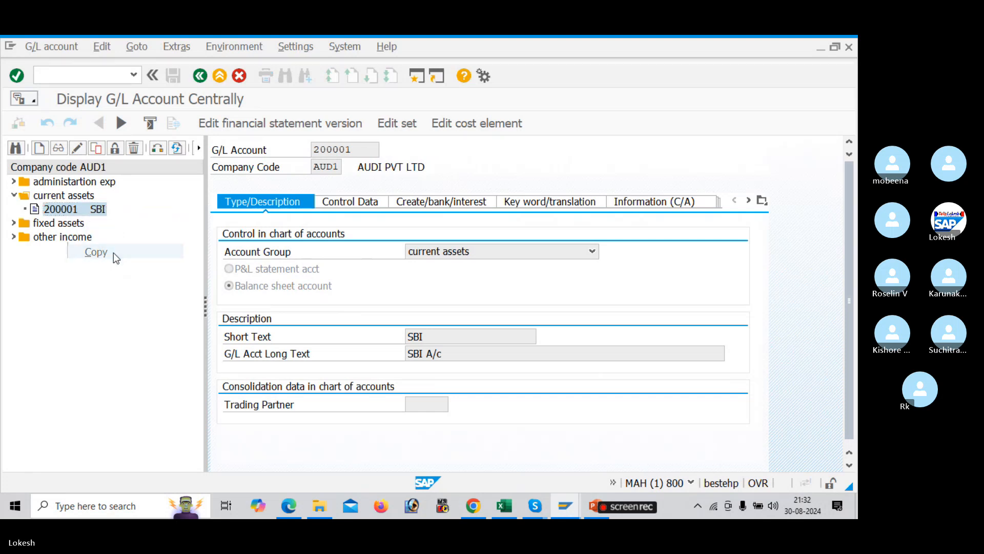
pyautogui.press('BackSpace')
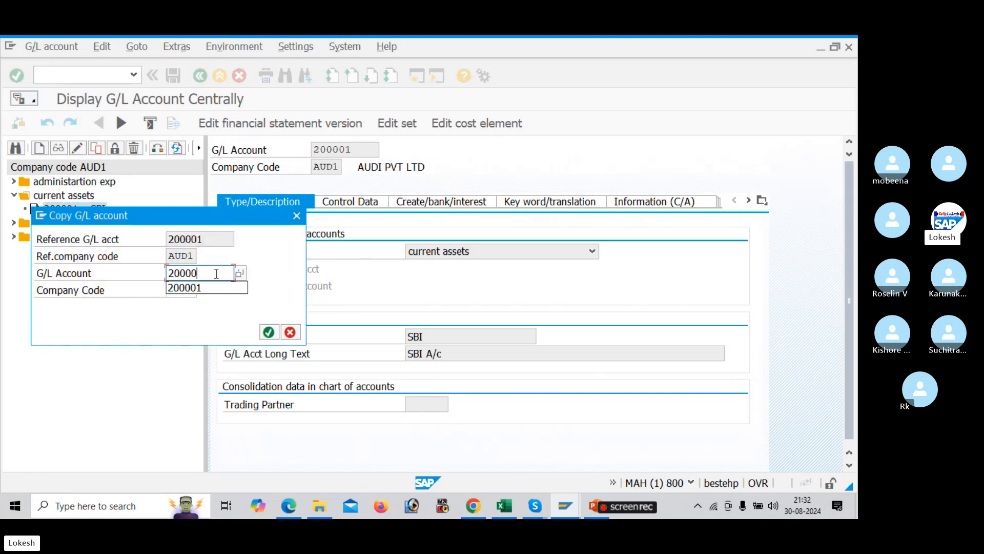
pyautogui.write('2')
pyautogui.press('Return')
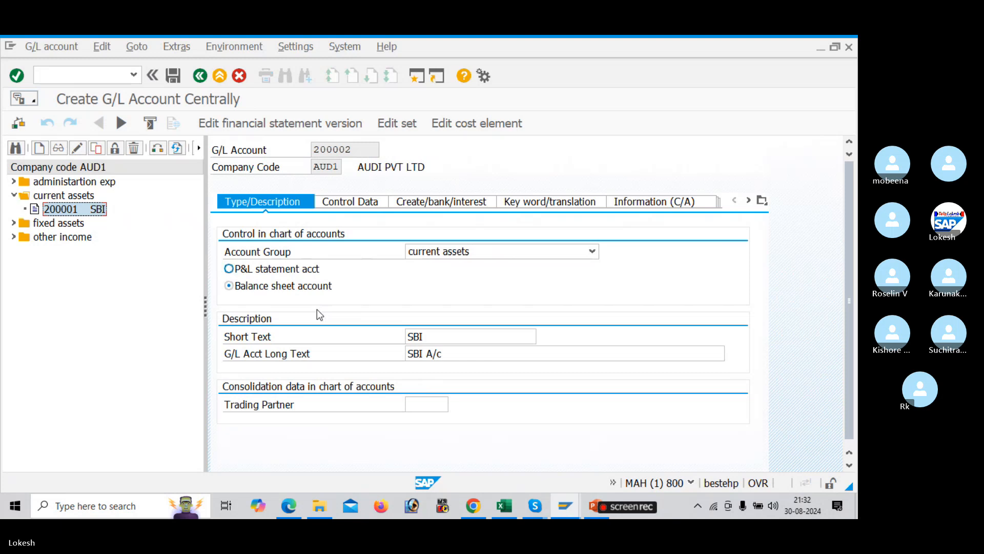
# Replace the short text of G/L account 200002 with "HDFC Bank"
pyautogui.click(444, 341)
pyautogui.press('BackSpace')
pyautogui.press('BackSpace')
pyautogui.press('BackSpace')
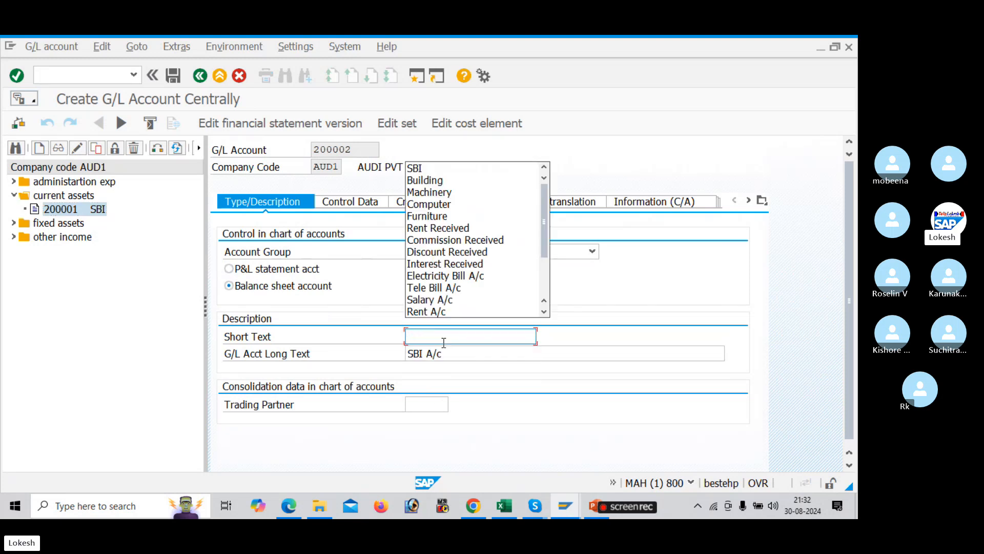
pyautogui.write('dh')
pyautogui.press('BackSpace')
pyautogui.press('BackSpace')
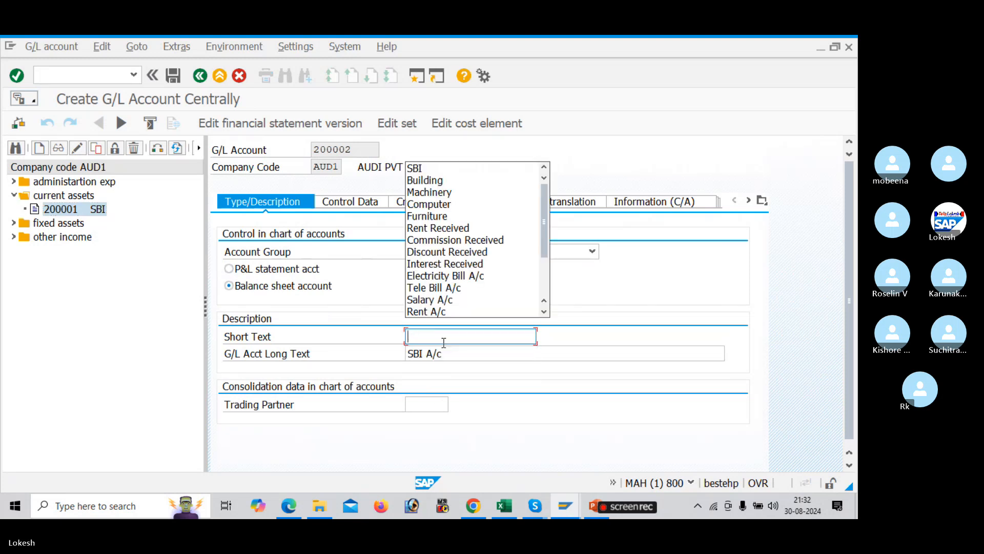
pyautogui.write('HDF')
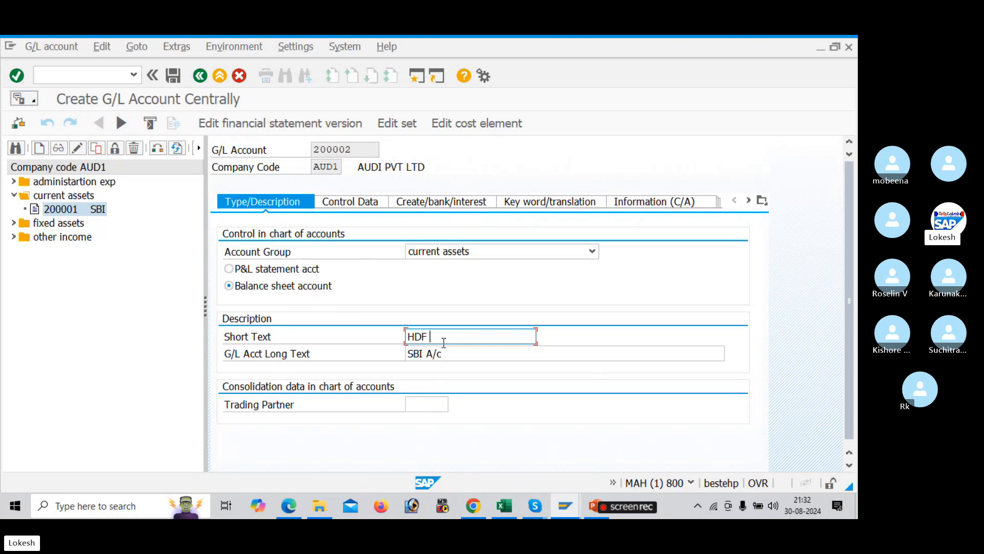
pyautogui.write('C Ba')
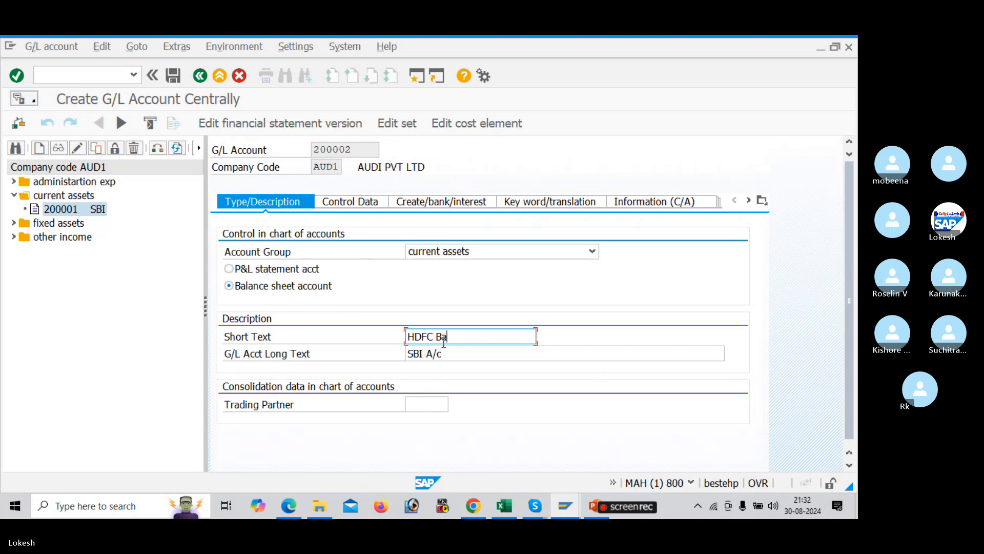
pyautogui.write('nk')
# Replace the long text of G/L account 200002 with "HDFC Bank A/c", reusing the short text, and save the account despite the currency warning
pyautogui.moveTo(469, 337); pyautogui.dragTo(353, 328)
pyautogui.moveTo(454, 354); pyautogui.dragTo(347, 352)
pyautogui.hotkey('ctrl', 'v')
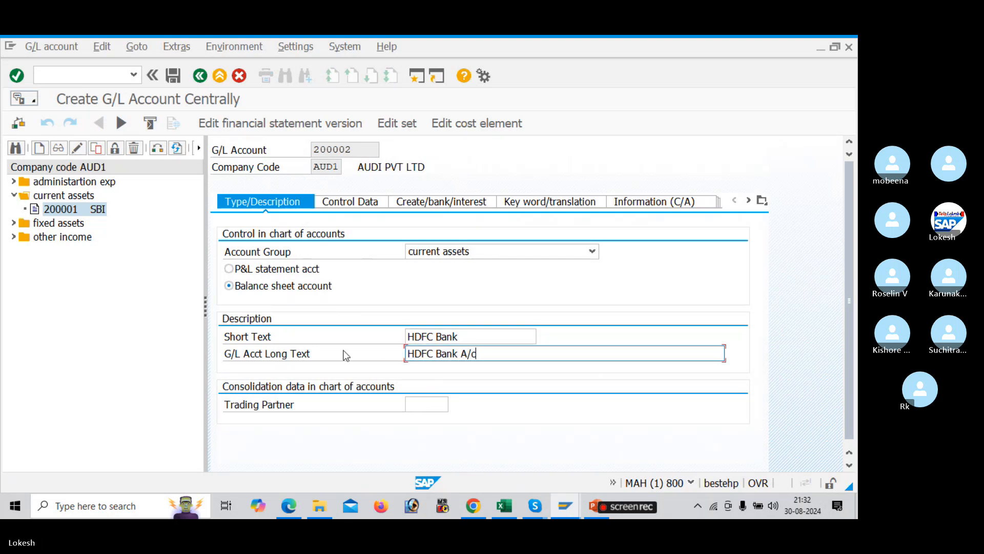
pyautogui.click(174, 76)
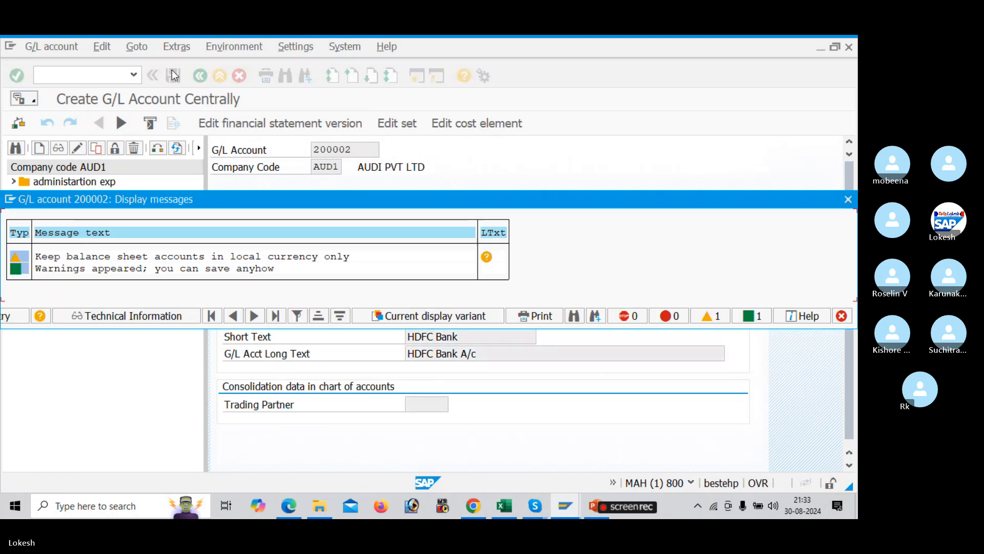
pyautogui.click(174, 76)
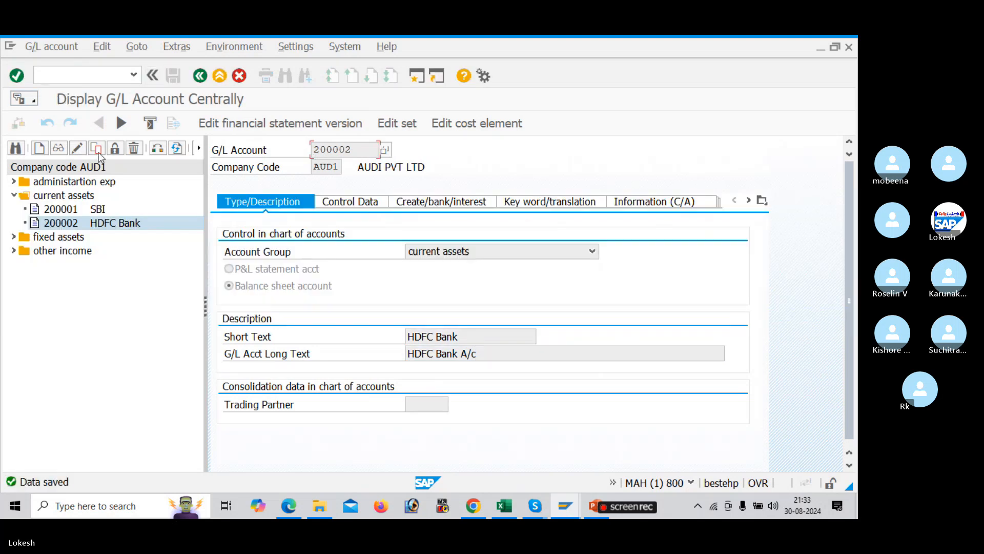
# Copy the HDFC Bank account 200002 as new G/L account 200003 in company code AUD1
pyautogui.rightClick(68, 227)
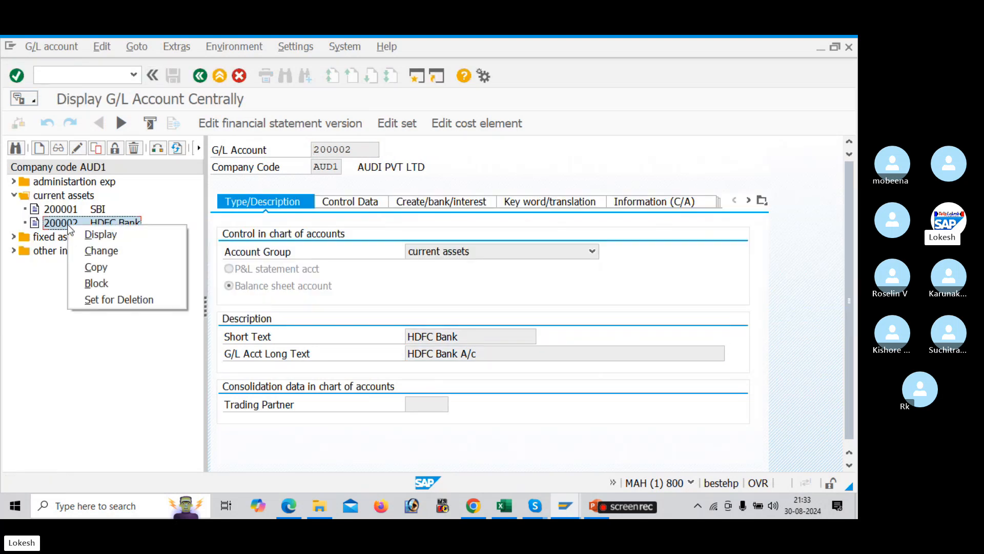
pyautogui.click(114, 266)
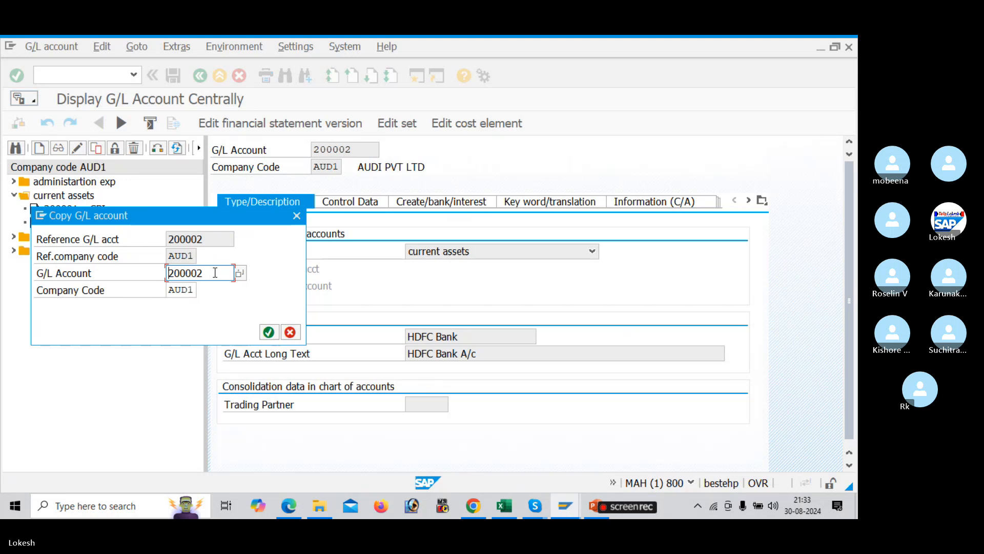
pyautogui.press('BackSpace')
pyautogui.write('3')
pyautogui.press('Return')
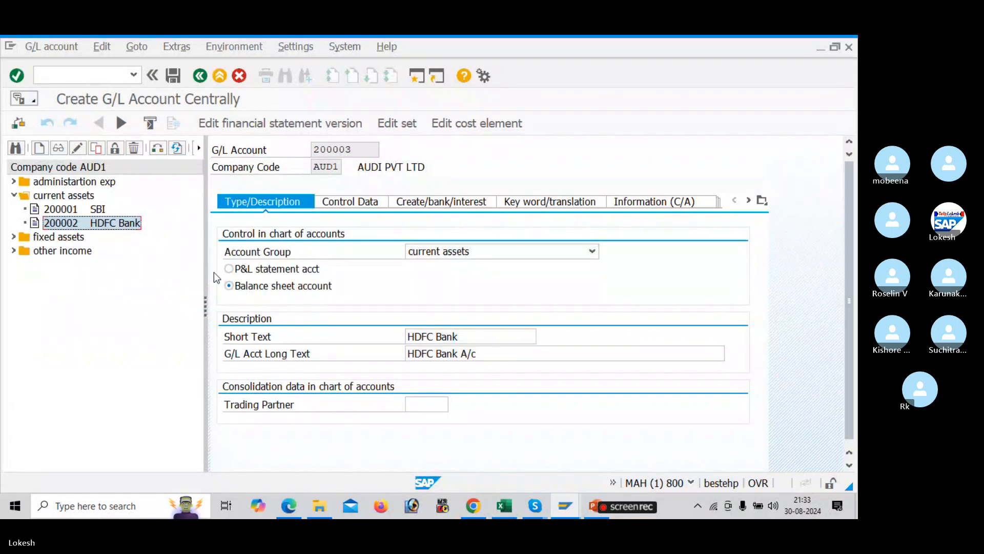
# Replace the short text of G/L account 200003 with "ICICI Bank"
pyautogui.click(477, 334)
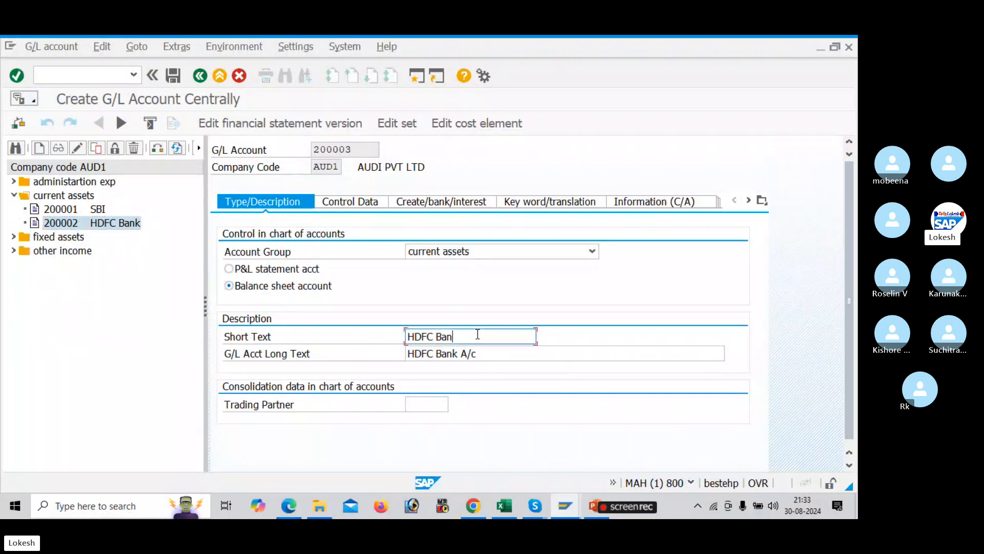
pyautogui.press('BackSpace')
pyautogui.press('BackSpace')
pyautogui.press('BackSpace')
pyautogui.press('BackSpace')
pyautogui.press('BackSpace')
pyautogui.press('BackSpace')
pyautogui.press('BackSpace')
pyautogui.press('BackSpace')
pyautogui.write('I')
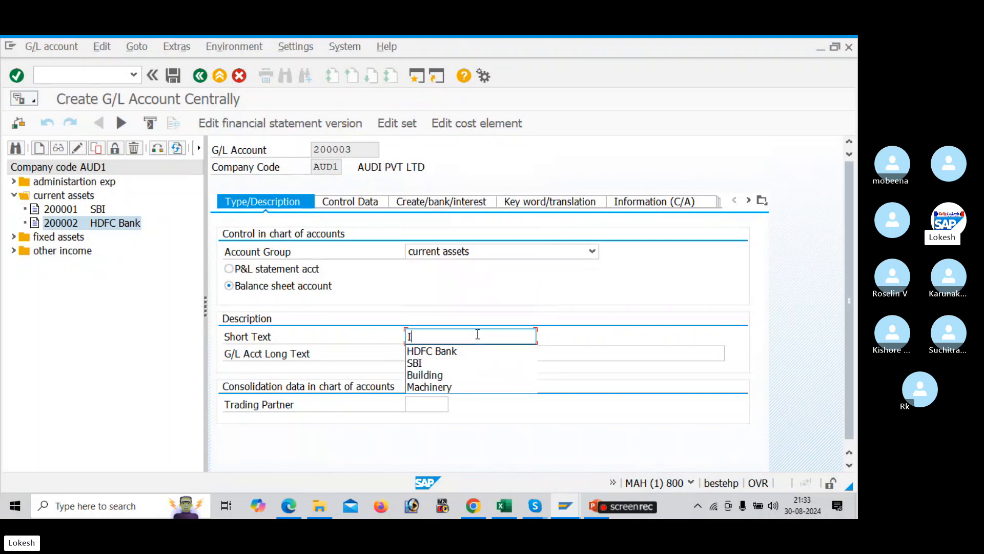
pyautogui.write('CICI ')
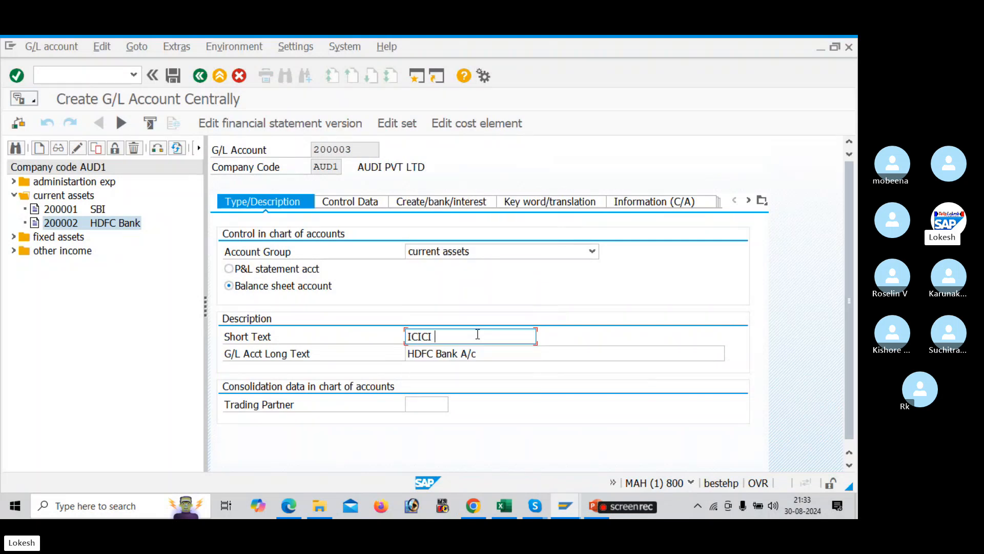
pyautogui.write('Bank')
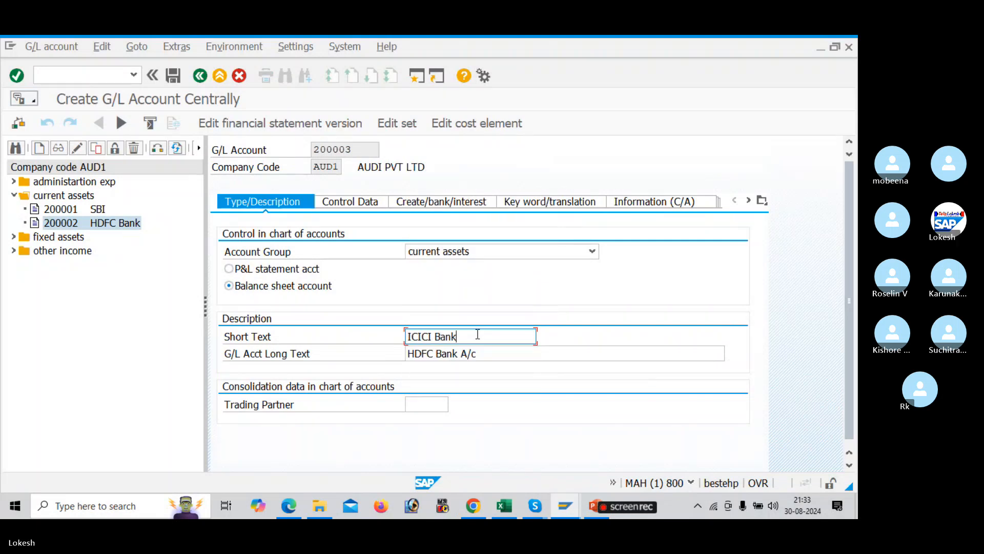
# Replace the long text of G/L account 200003 with "ICICI Bank A/c", reusing the short text, and save the account despite the currency warning
pyautogui.moveTo(478, 334); pyautogui.dragTo(377, 332)
pyautogui.hotkey('ctrl', 'c')
pyautogui.moveTo(489, 355); pyautogui.dragTo(357, 346)
pyautogui.hotkey('ctrl', 'v')
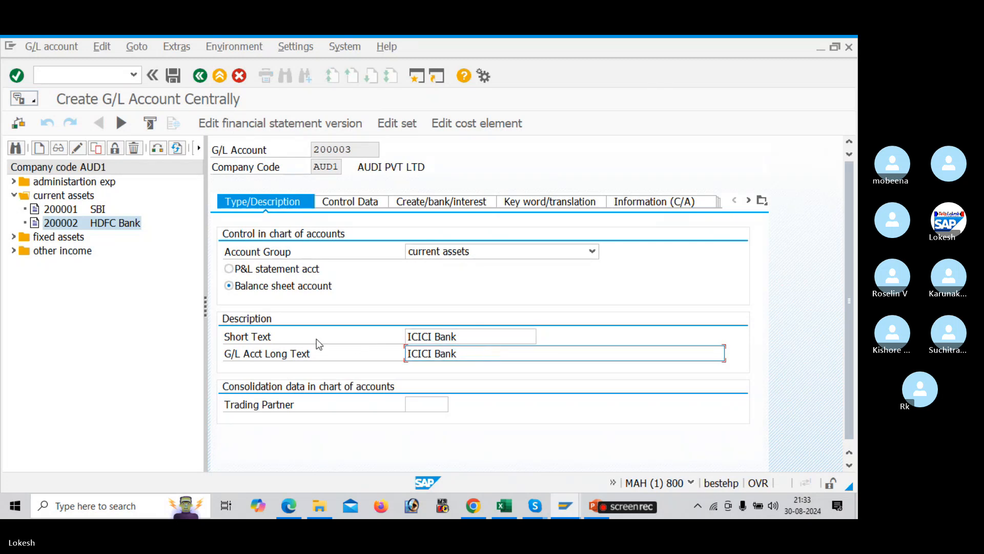
pyautogui.write('A/c')
pyautogui.click(176, 77)
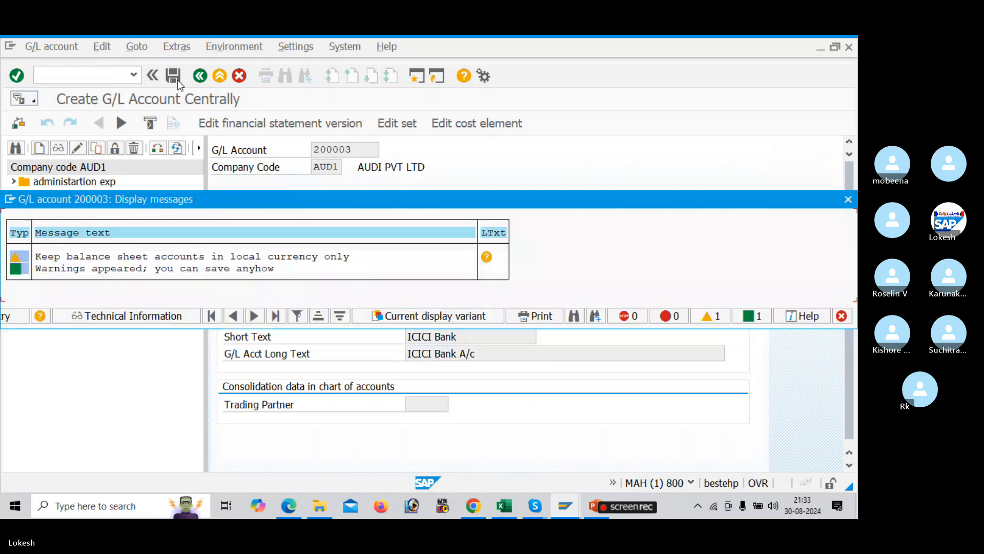
pyautogui.press('Return')
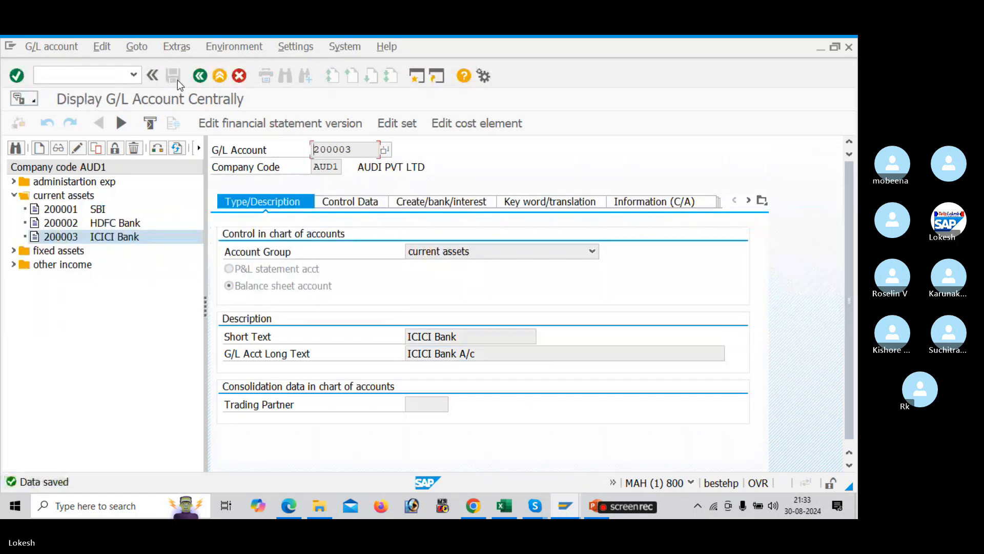
# Review the G/L accounts listed under each account group of company code AUD1 in the navigation tree
pyautogui.click(13, 182)
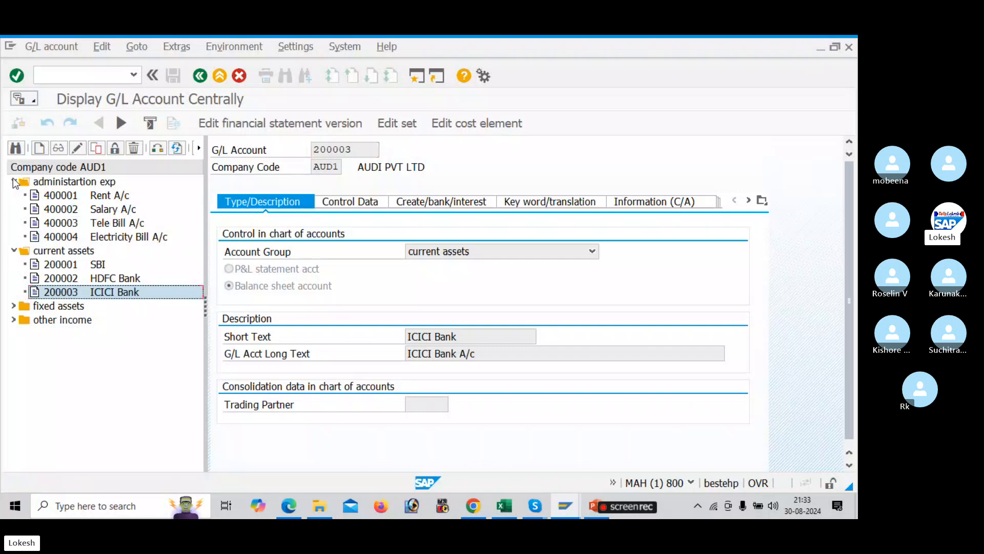
pyautogui.click(14, 306)
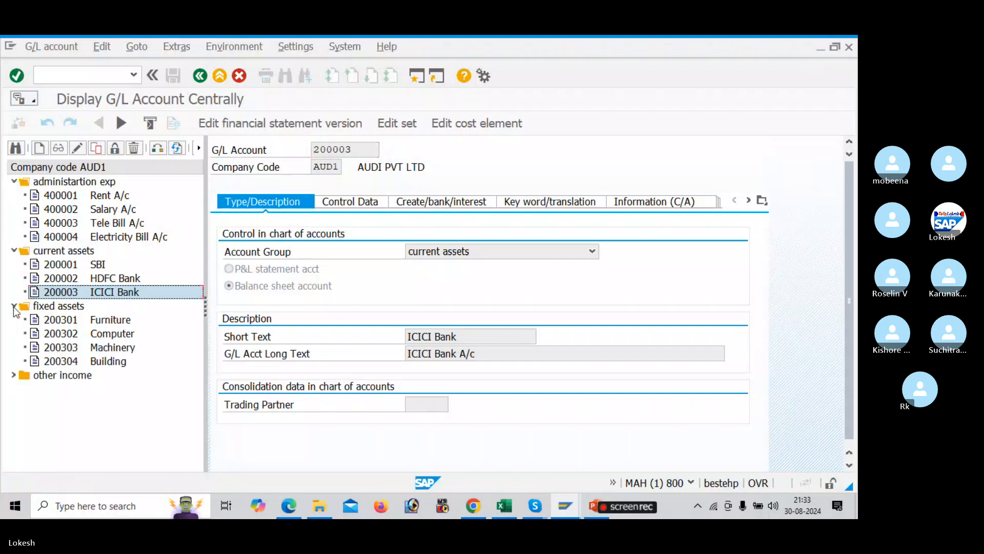
pyautogui.click(13, 375)
pyautogui.click(14, 376)
pyautogui.click(14, 306)
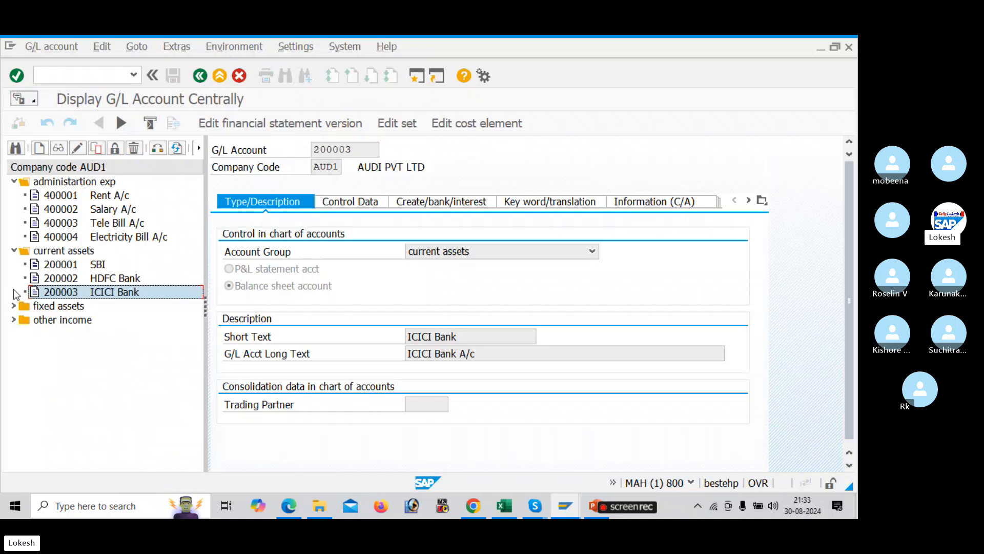
pyautogui.click(14, 251)
pyautogui.click(14, 182)
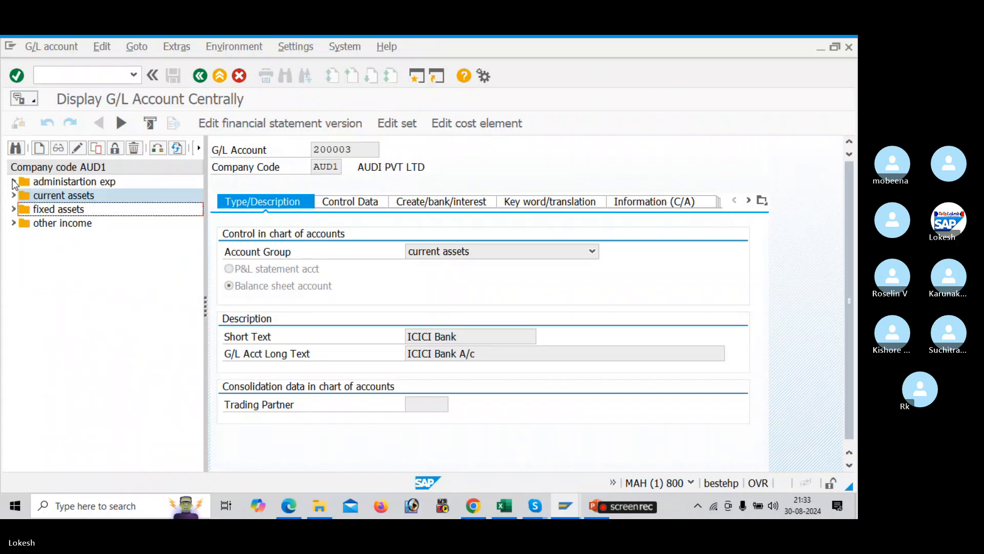
# Check the starting account number of the AUD1 sales group in the G/L Account Groups overview
pyautogui.hotkey('alt', 'Tab')
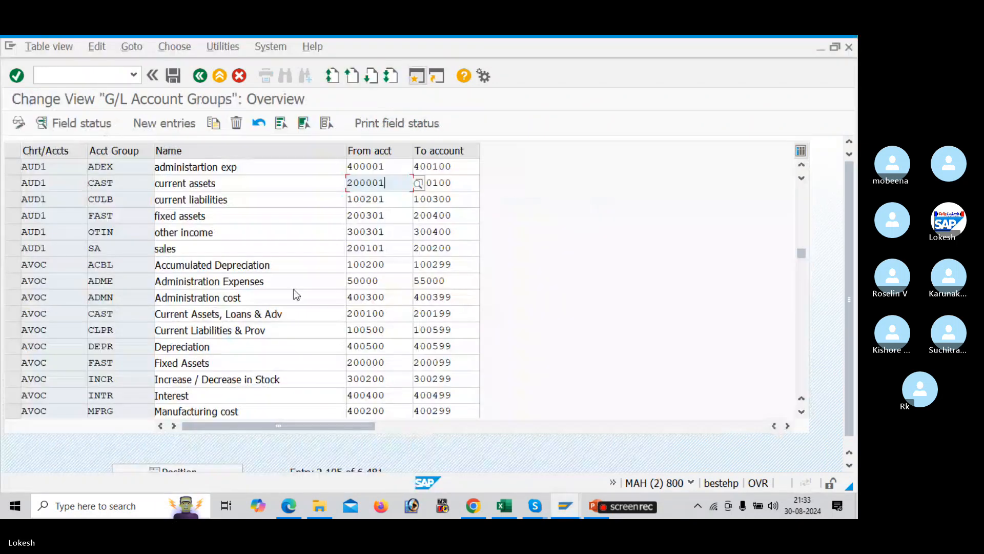
pyautogui.click(390, 246)
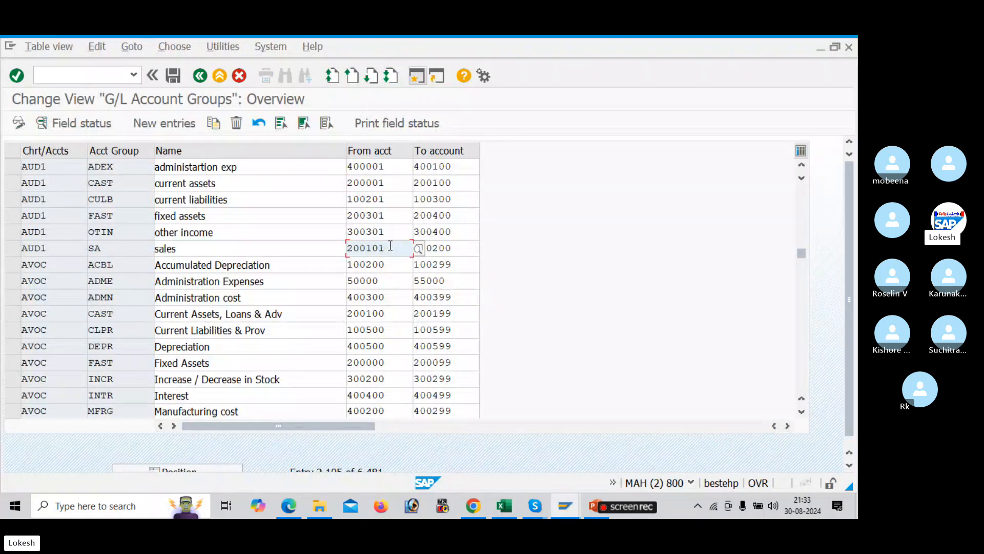
pyautogui.hotkey('alt', 'Tab')
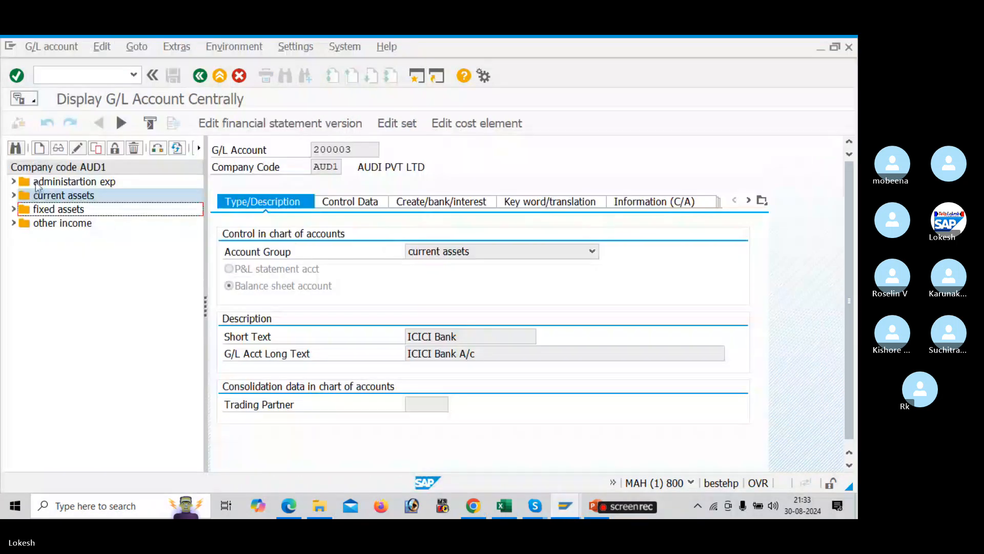
# Copy the Electricity Bill A/c account 400004 as new G/L account 200101 in company code AUD1
pyautogui.click(14, 182)
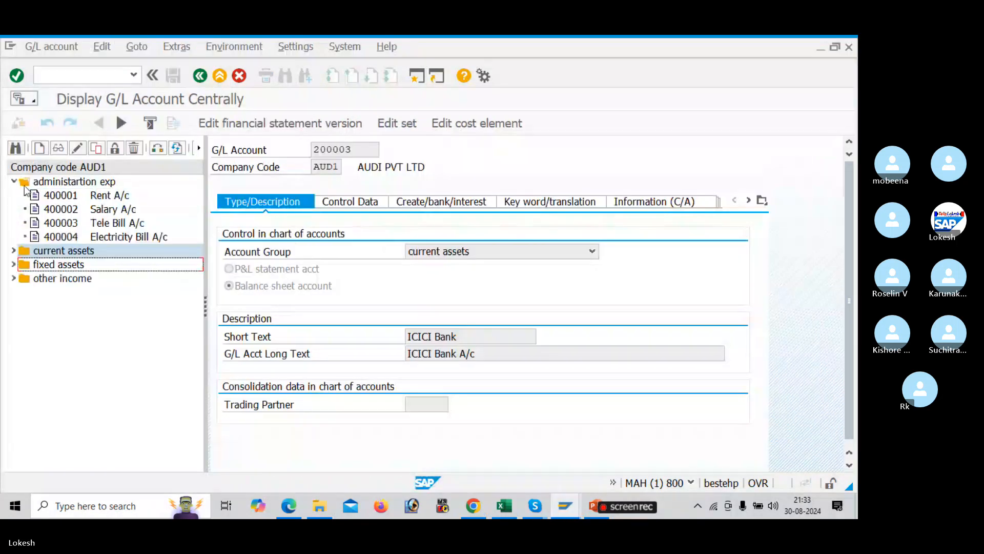
pyautogui.click(67, 236)
pyautogui.rightClick(78, 237)
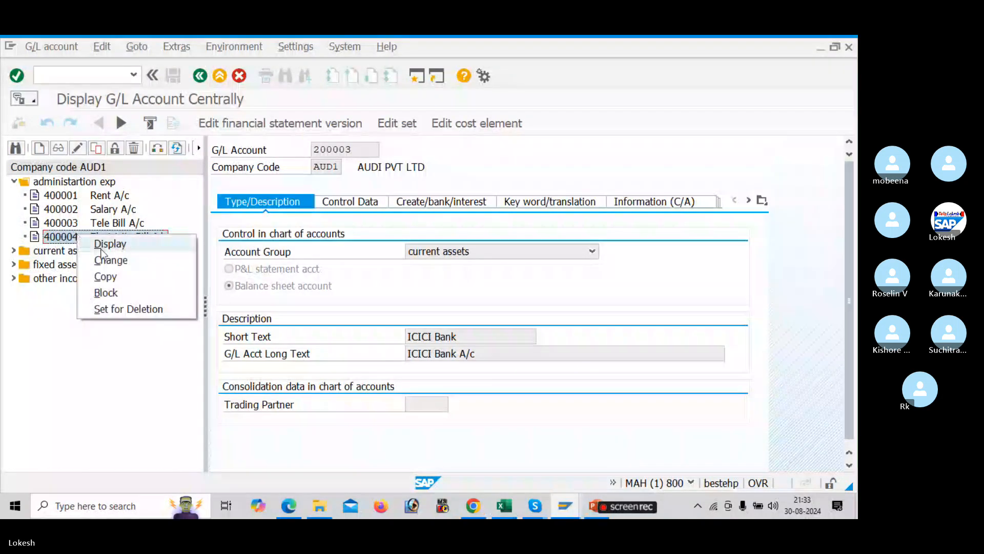
pyautogui.click(128, 277)
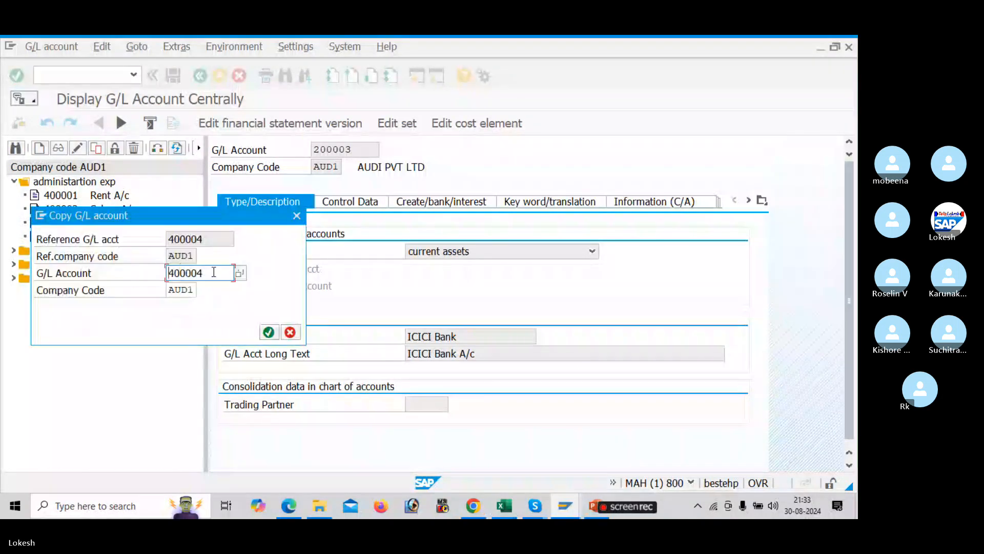
pyautogui.click(213, 272)
pyautogui.press('BackSpace')
pyautogui.press('BackSpace')
pyautogui.press('BackSpace')
pyautogui.press('BackSpace')
pyautogui.press('BackSpace')
pyautogui.press('BackSpace')
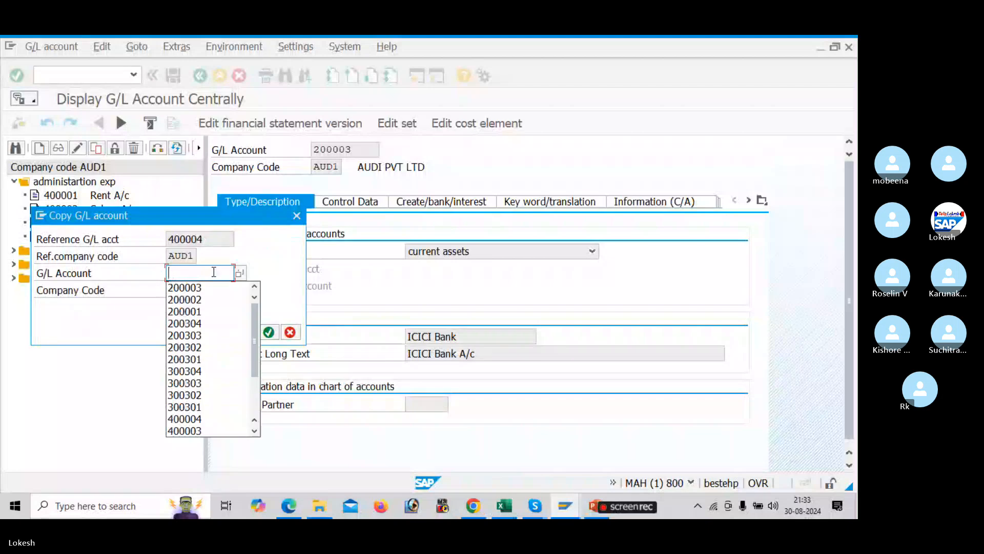
pyautogui.write('200101')
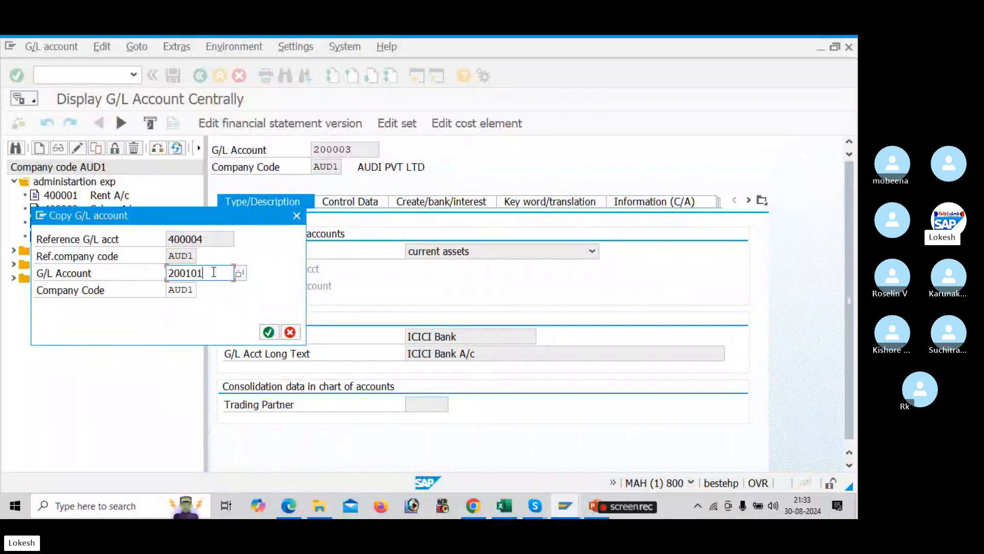
pyautogui.click(269, 332)
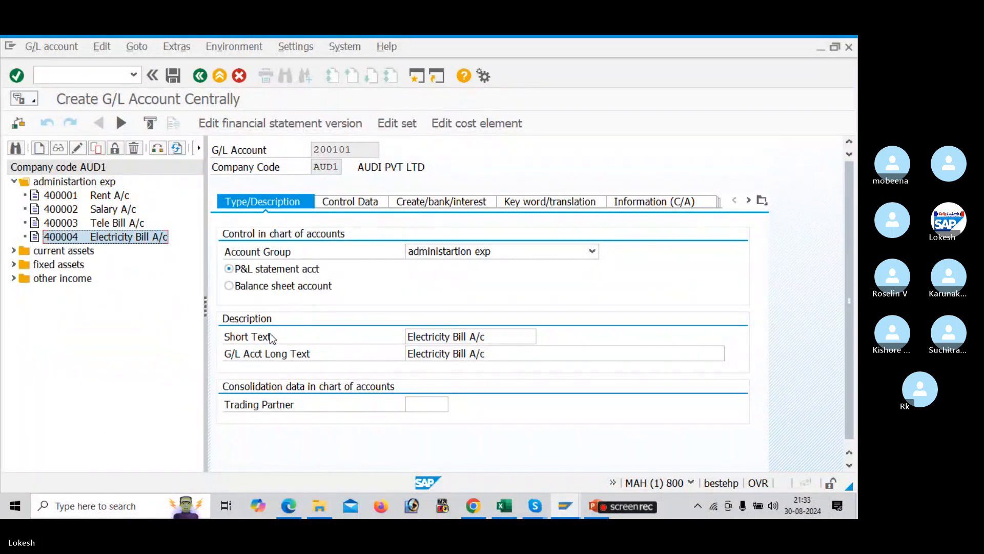
# Assign G/L account 200101 to the sales account group and replace its short text with "Sales"
pyautogui.click(502, 251)
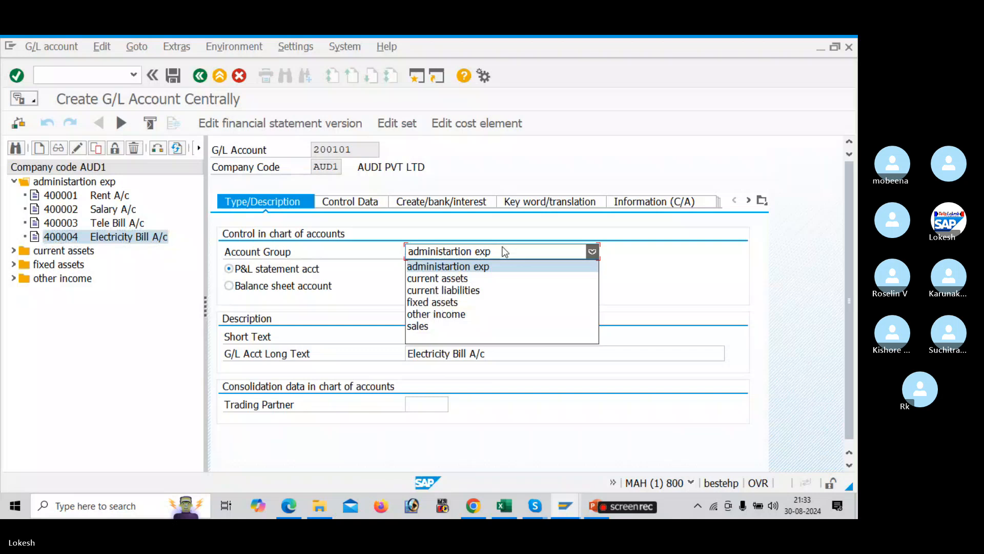
pyautogui.click(473, 327)
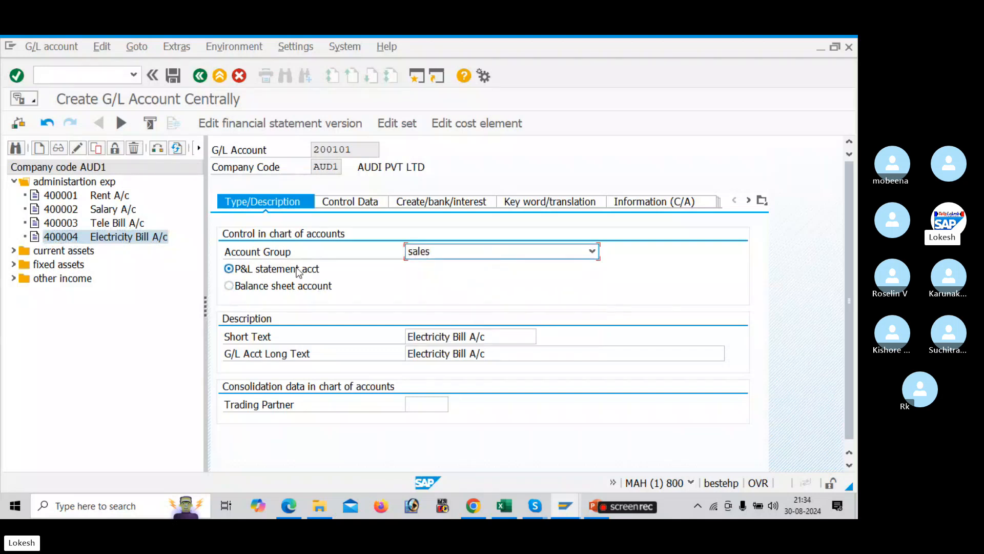
pyautogui.click(488, 336)
pyautogui.press('BackSpace')
pyautogui.press('BackSpace')
pyautogui.press('BackSpace')
pyautogui.press('BackSpace')
pyautogui.press('BackSpace')
pyautogui.press('BackSpace')
pyautogui.press('BackSpace')
pyautogui.press('BackSpace')
pyautogui.press('BackSpace')
pyautogui.press('BackSpace')
pyautogui.press('BackSpace')
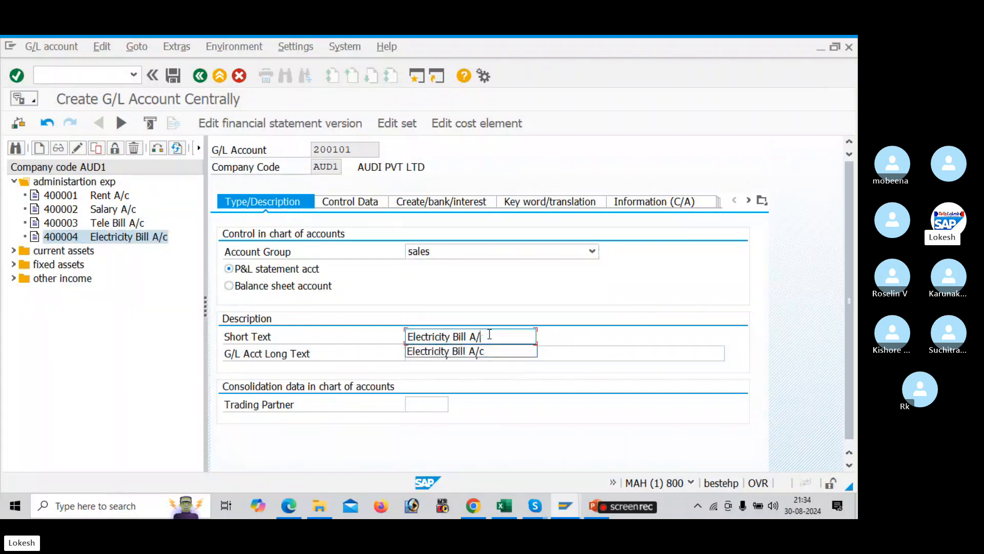
pyautogui.press('BackSpace')
pyautogui.press('BackSpace')
pyautogui.press('BackSpace')
pyautogui.press('BackSpace')
pyautogui.press('BackSpace')
pyautogui.press('BackSpace')
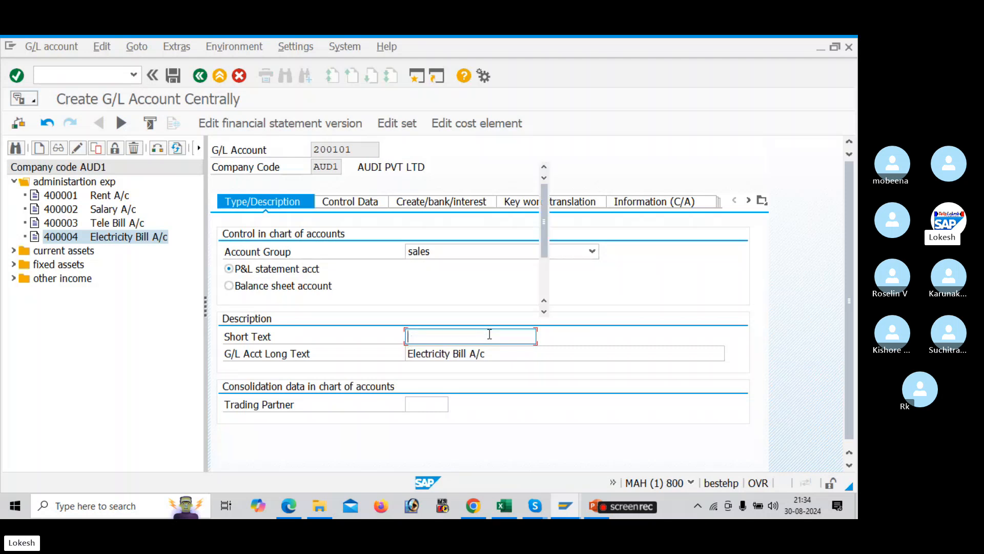
pyautogui.write('Sales')
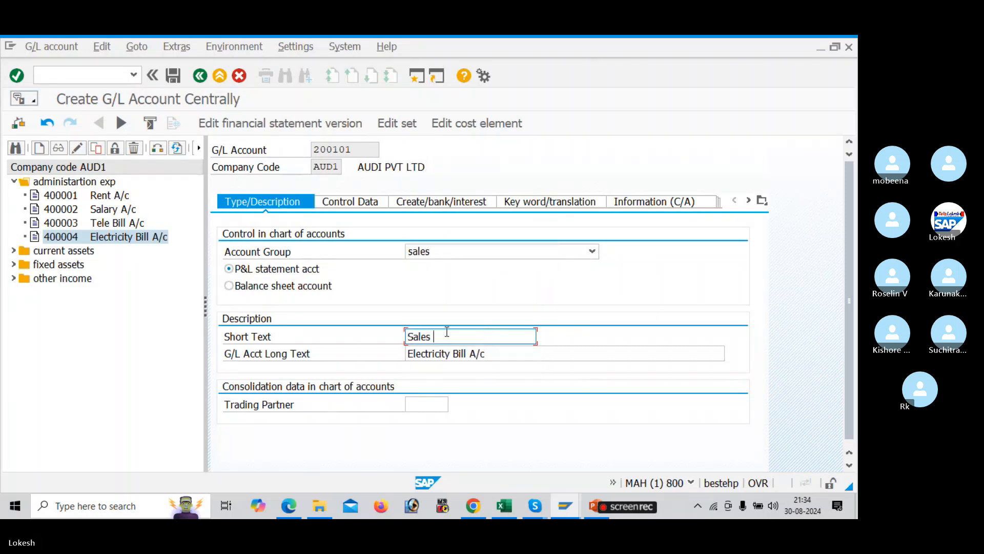
# Replace the long text of G/L account 200101 with "Sales A/c", reusing the short text, and save the account
pyautogui.moveTo(432, 334); pyautogui.dragTo(391, 327)
pyautogui.hotkey('ctrl', 'c')
pyautogui.moveTo(495, 351); pyautogui.dragTo(324, 330)
pyautogui.hotkey('ctrl', 'v')
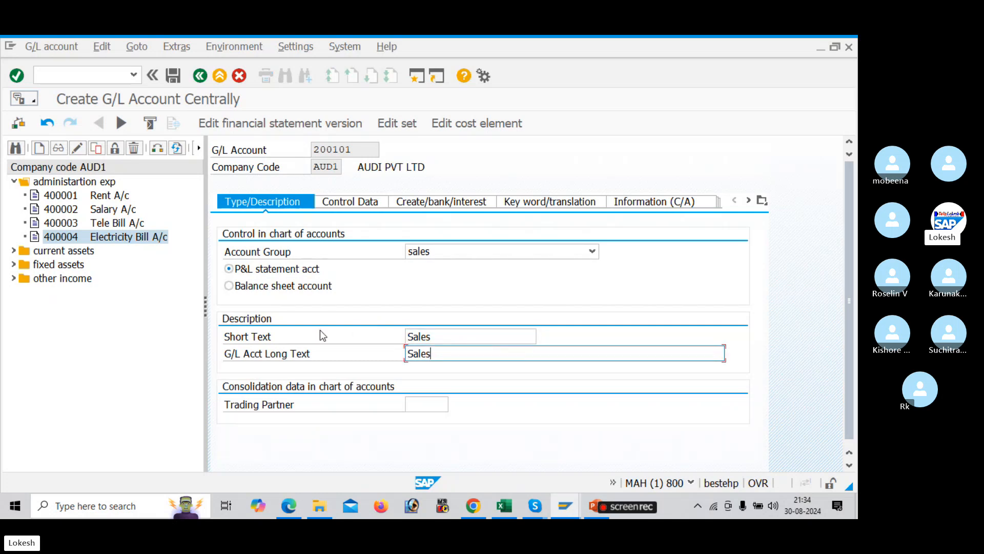
pyautogui.write('A/c')
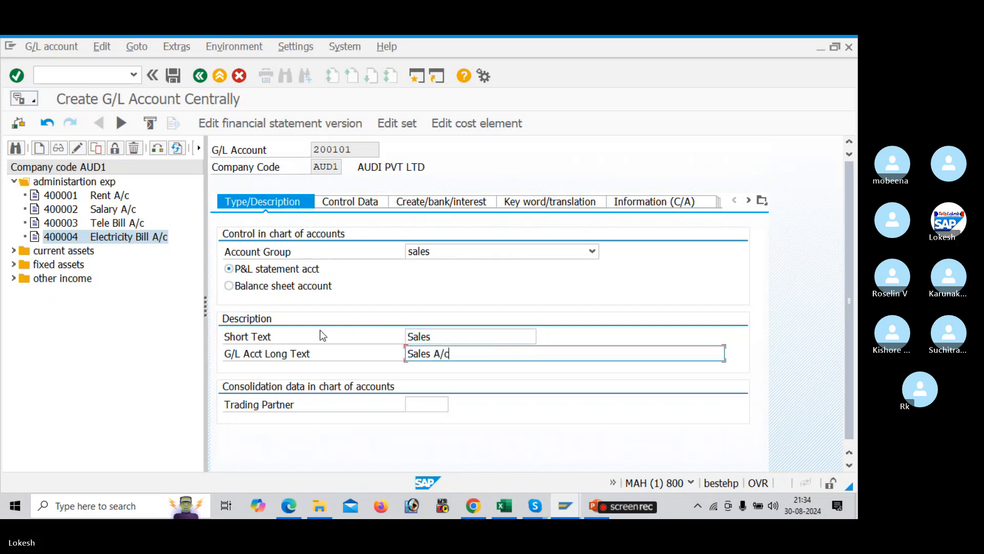
pyautogui.click(177, 80)
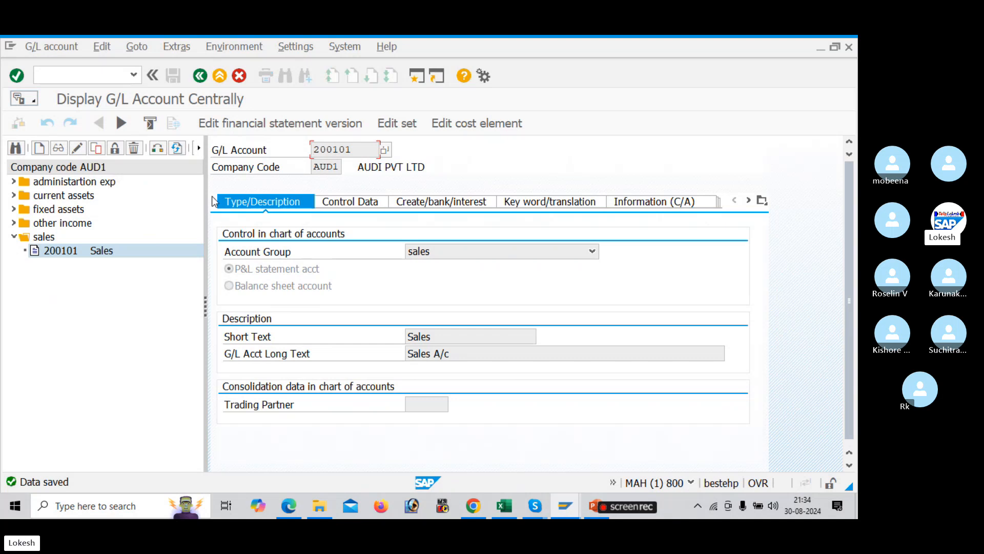
# Narrow the navigation tree area and set the hierarchy display to "Do not display navigation tree"
pyautogui.moveTo(206, 229); pyautogui.dragTo(5, 234)
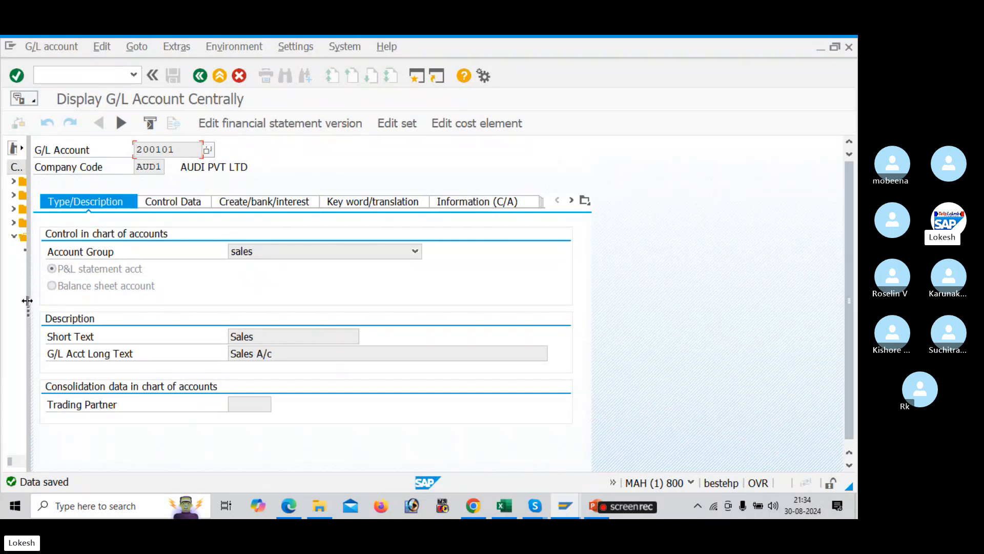
pyautogui.click(295, 47)
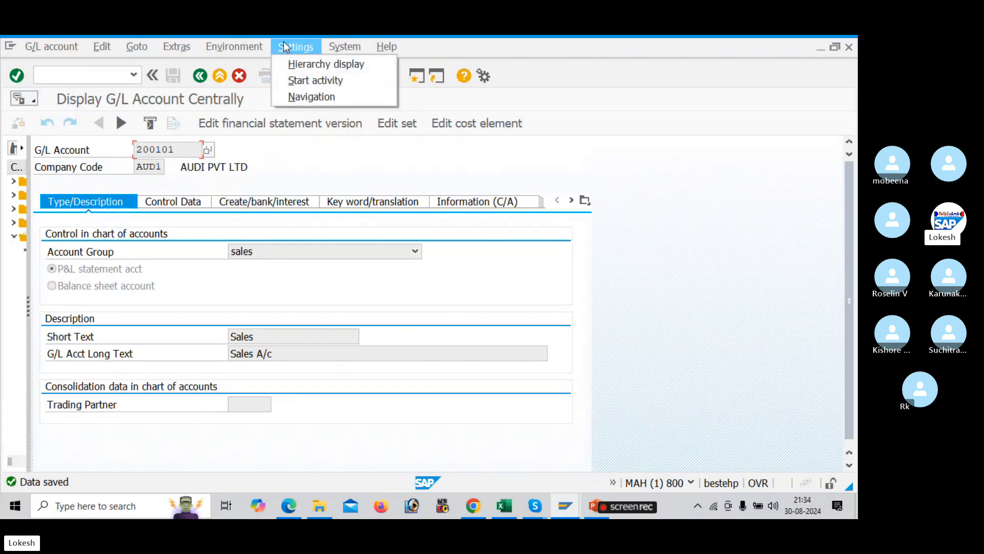
pyautogui.click(317, 65)
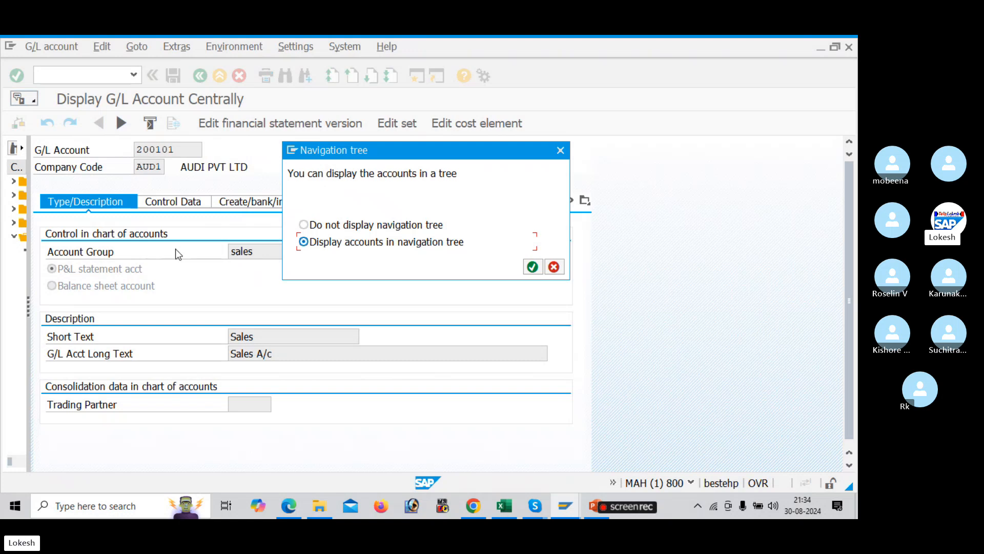
pyautogui.press('Up')
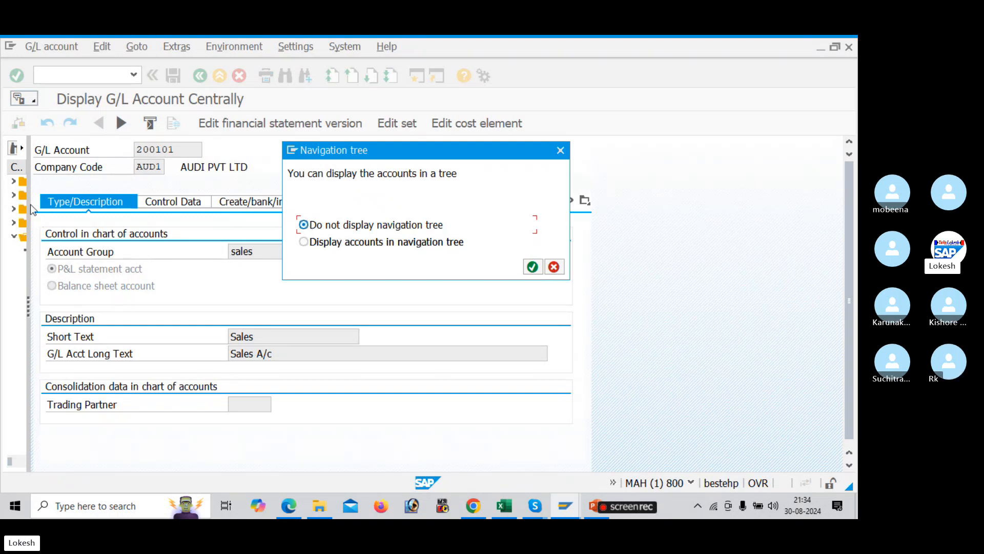
pyautogui.click(533, 266)
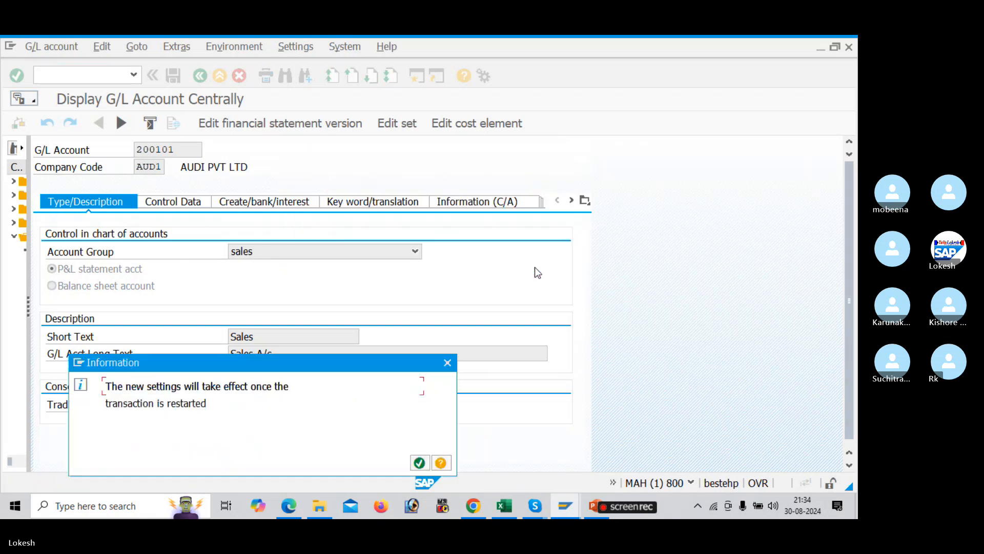
pyautogui.click(419, 463)
# Restart transaction FS00 to apply the hidden navigation tree setting
pyautogui.click(80, 68)
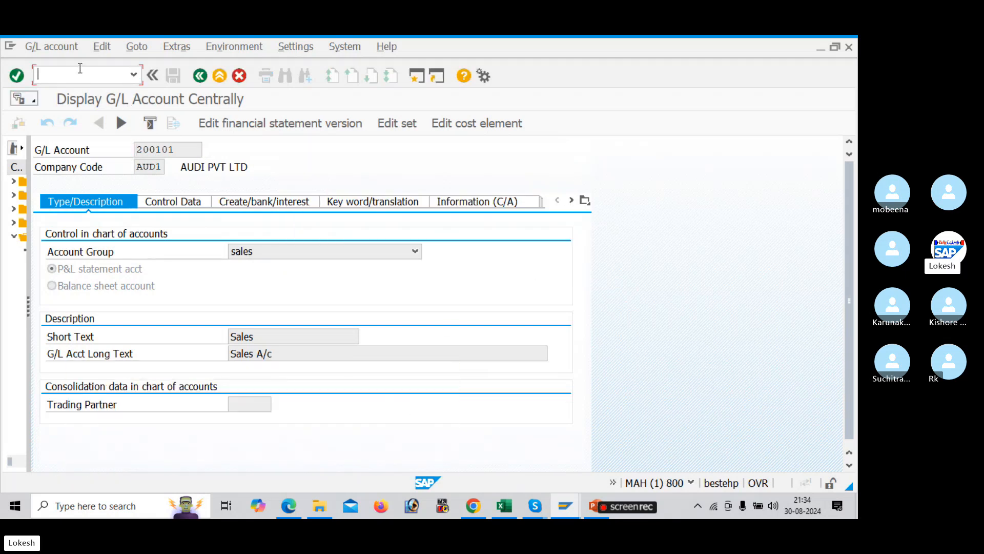
pyautogui.write('/n')
pyautogui.press('BackSpace')
pyautogui.press('BackSpace')
pyautogui.write('nfs00')
pyautogui.press('Return')
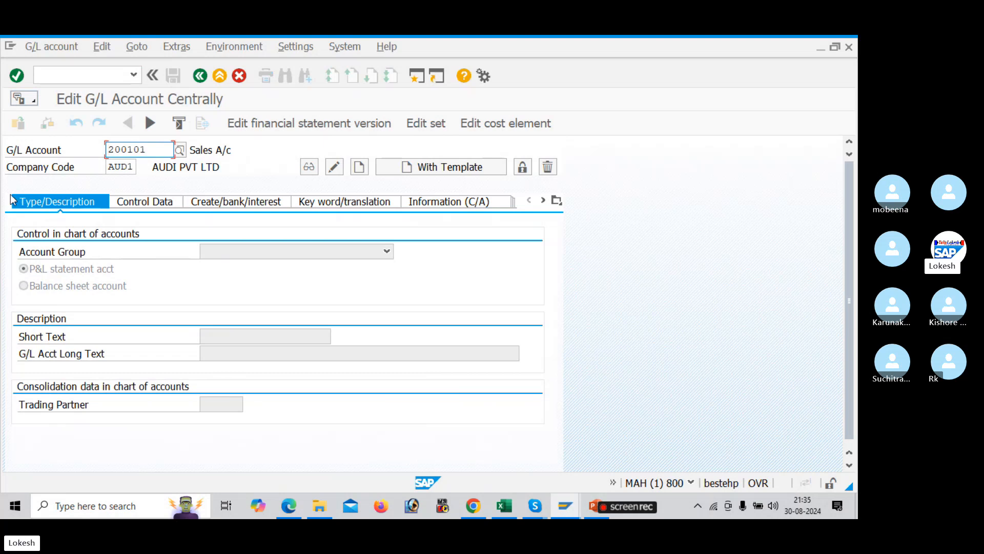
# Set the hierarchy display to "Display accounts in navigation tree" and restart transaction FS00 to apply it
pyautogui.click(288, 50)
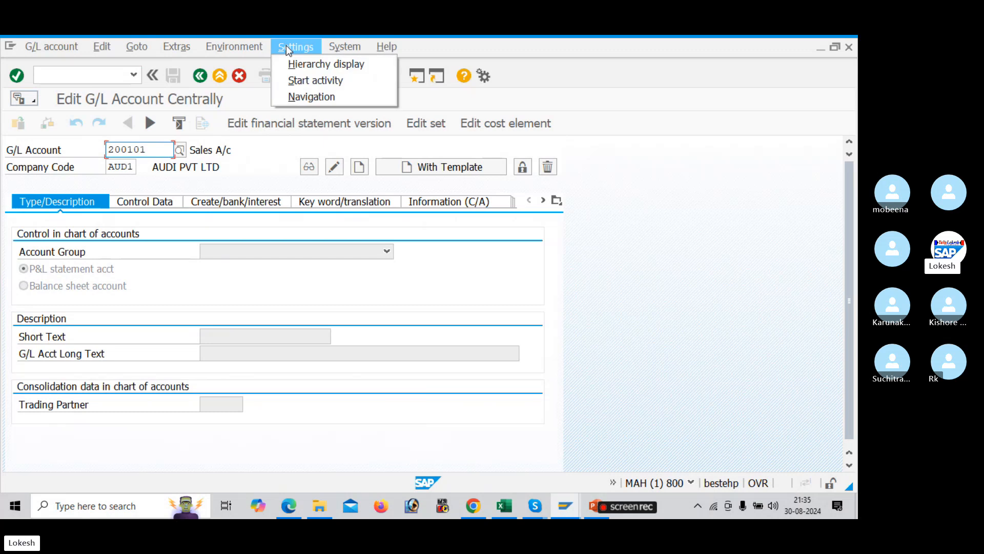
pyautogui.click(312, 64)
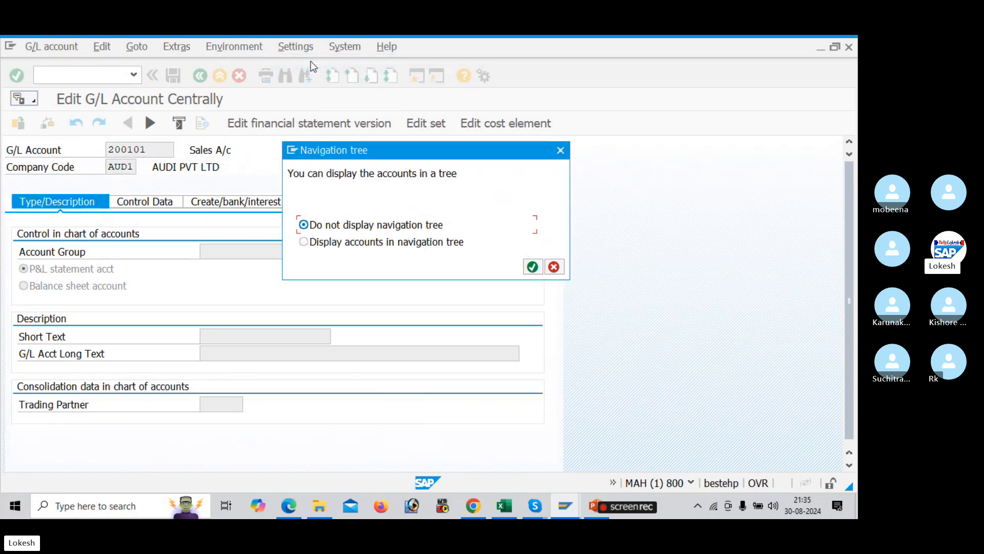
pyautogui.click(314, 246)
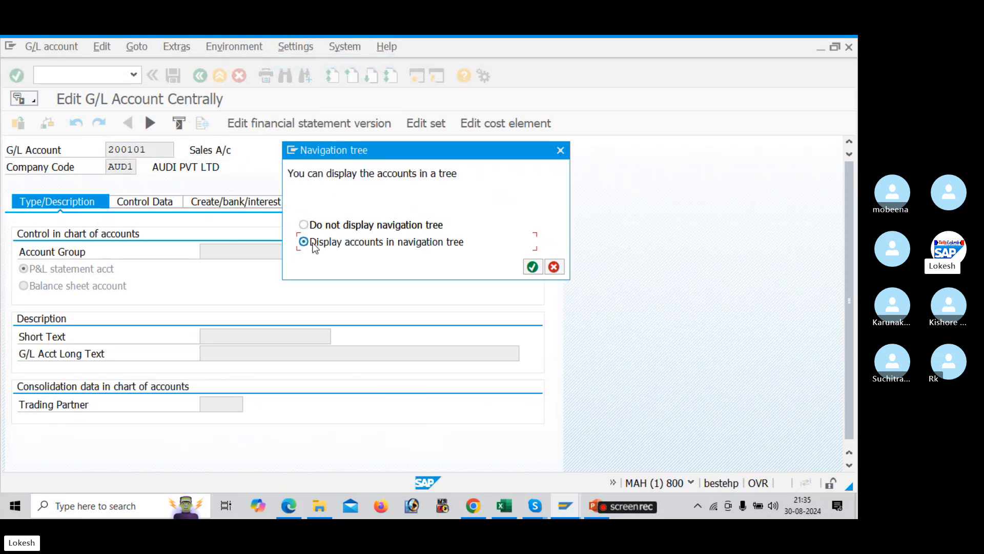
pyautogui.click(531, 267)
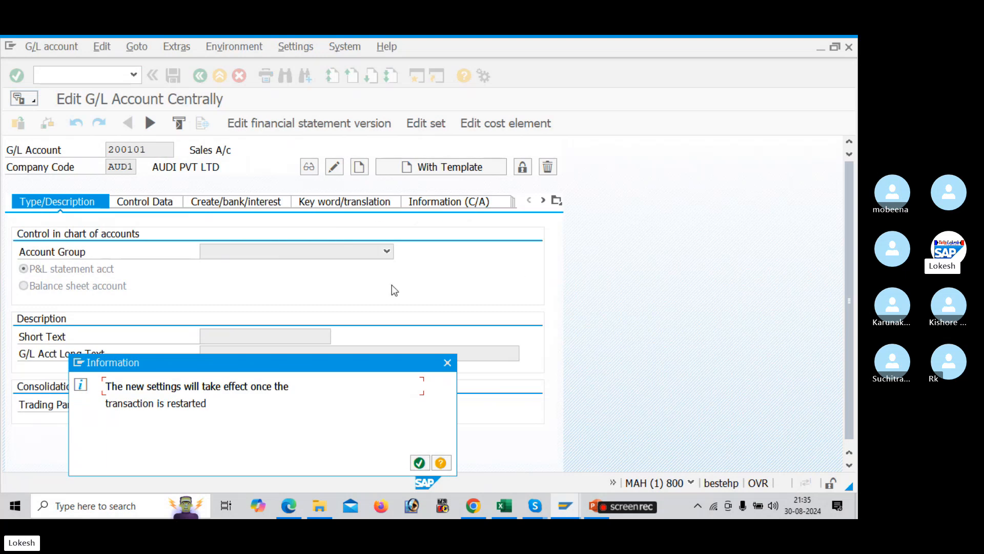
pyautogui.click(425, 466)
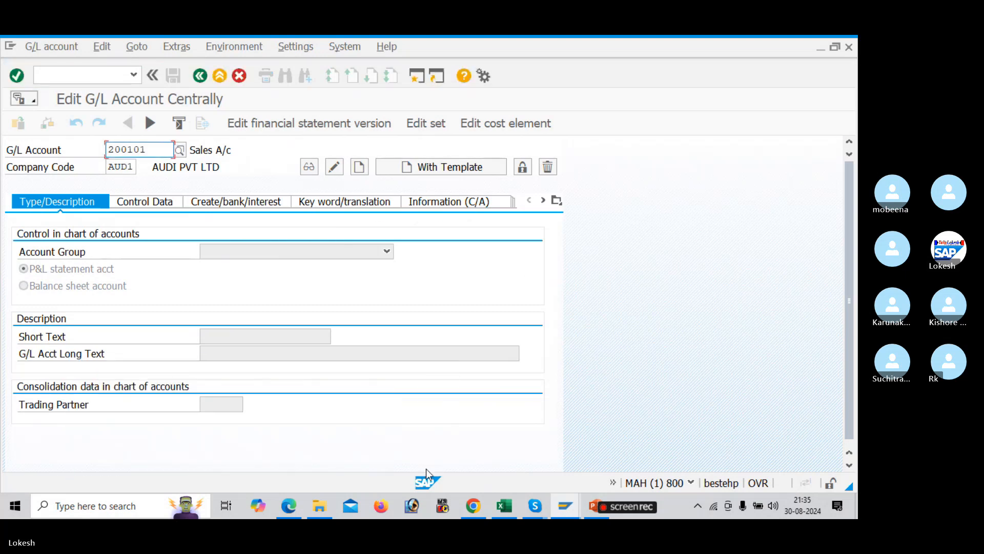
pyautogui.click(98, 75)
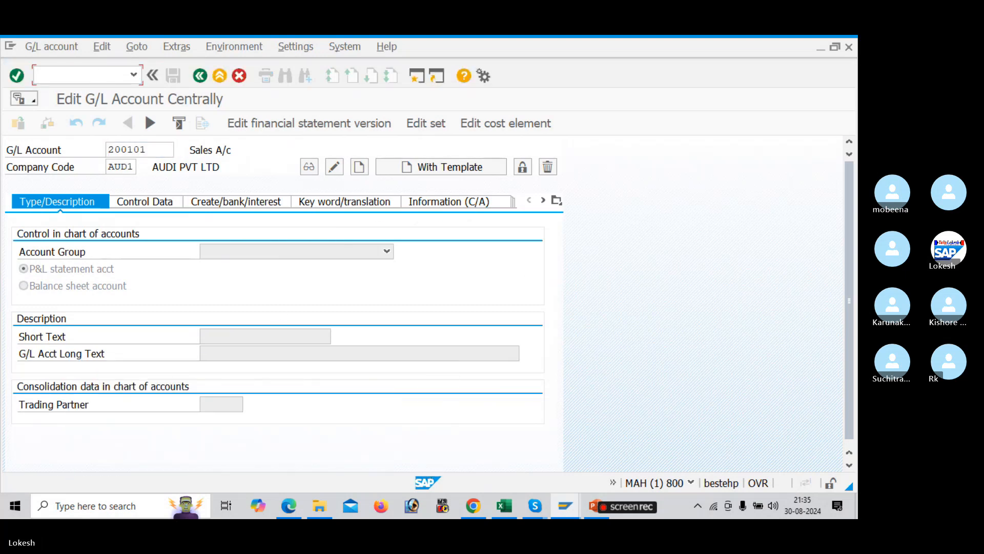
pyautogui.write('/NFS00')
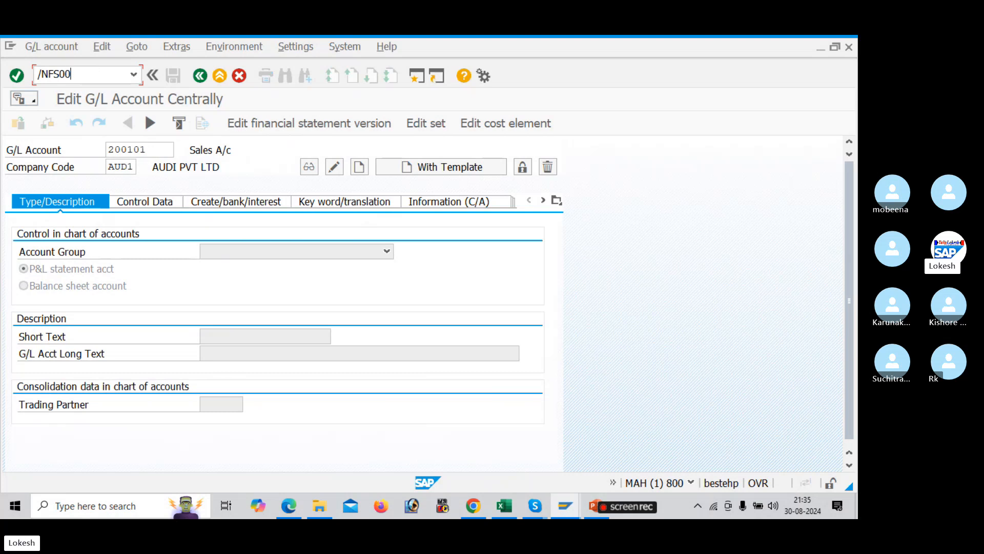
pyautogui.press('Return')
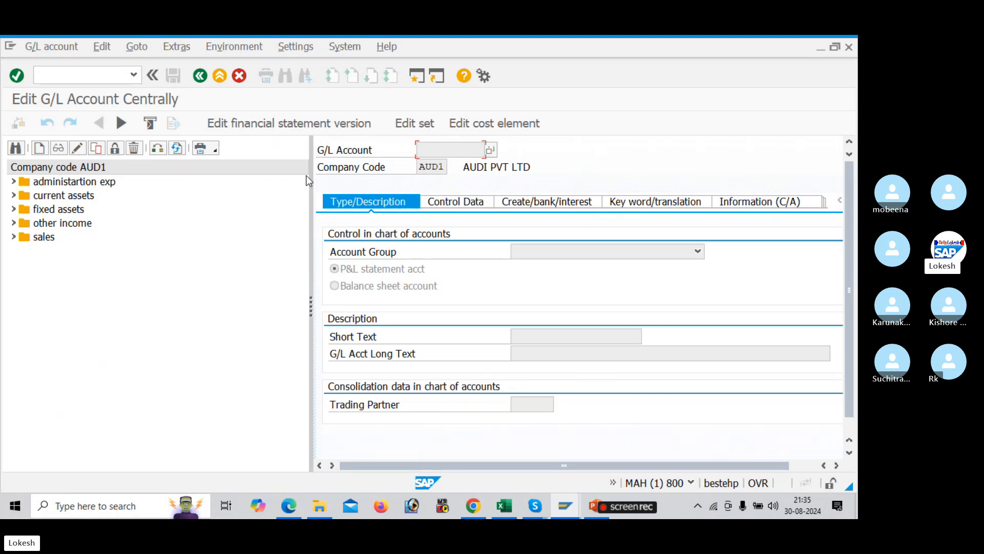
# Switch from G/L account maintenance to another open window
pyautogui.hotkey('alt', 'Tab')
pyautogui.hotkey('alt', 'Tab')
pyautogui.hotkey('alt', 'Tab')
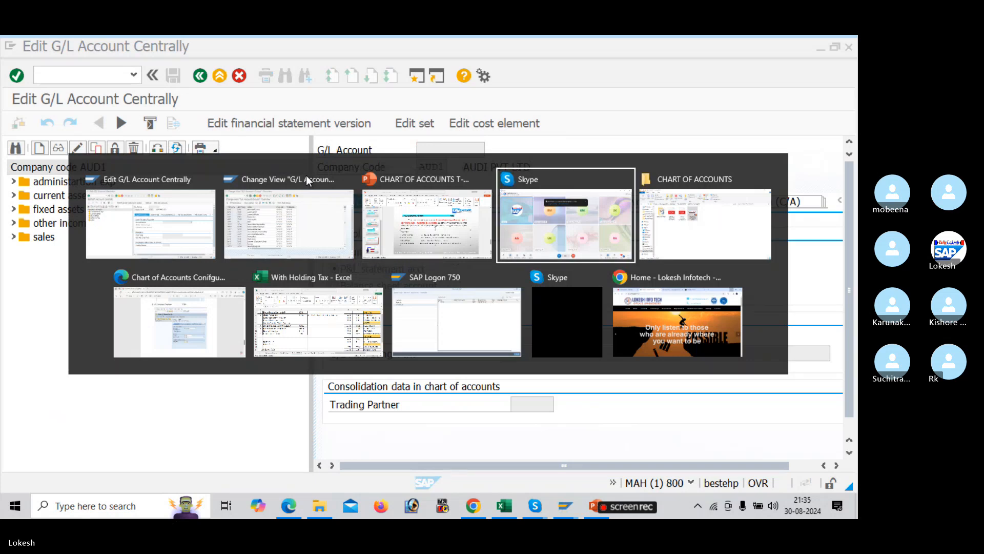